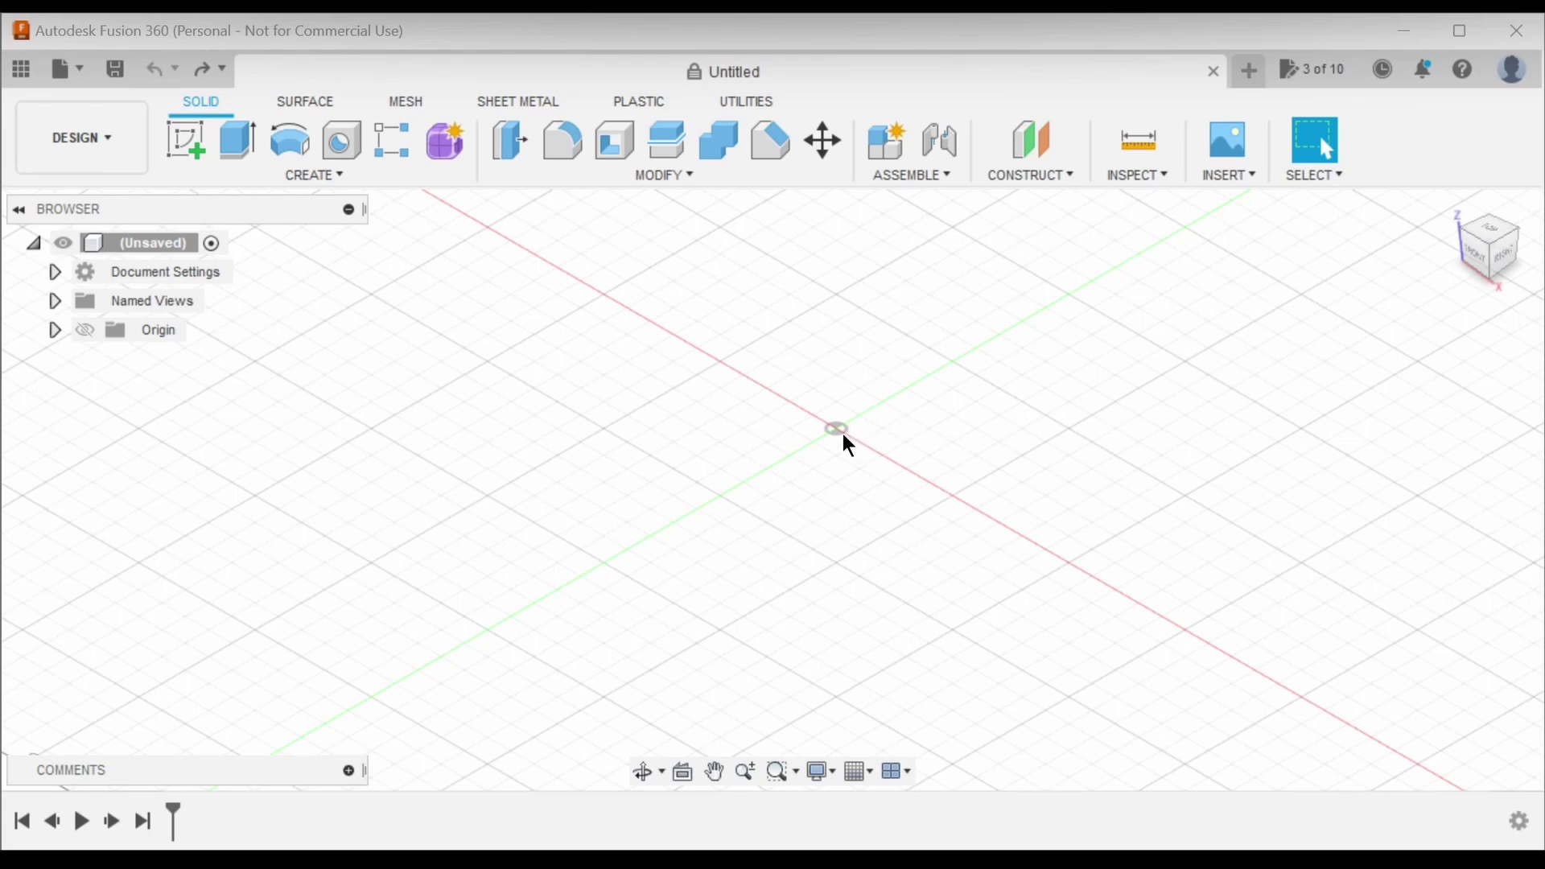
# - Examine the empty workspace and its origin from different distances and angles, including the right view
pyautogui.scroll(-5, 843, 434)
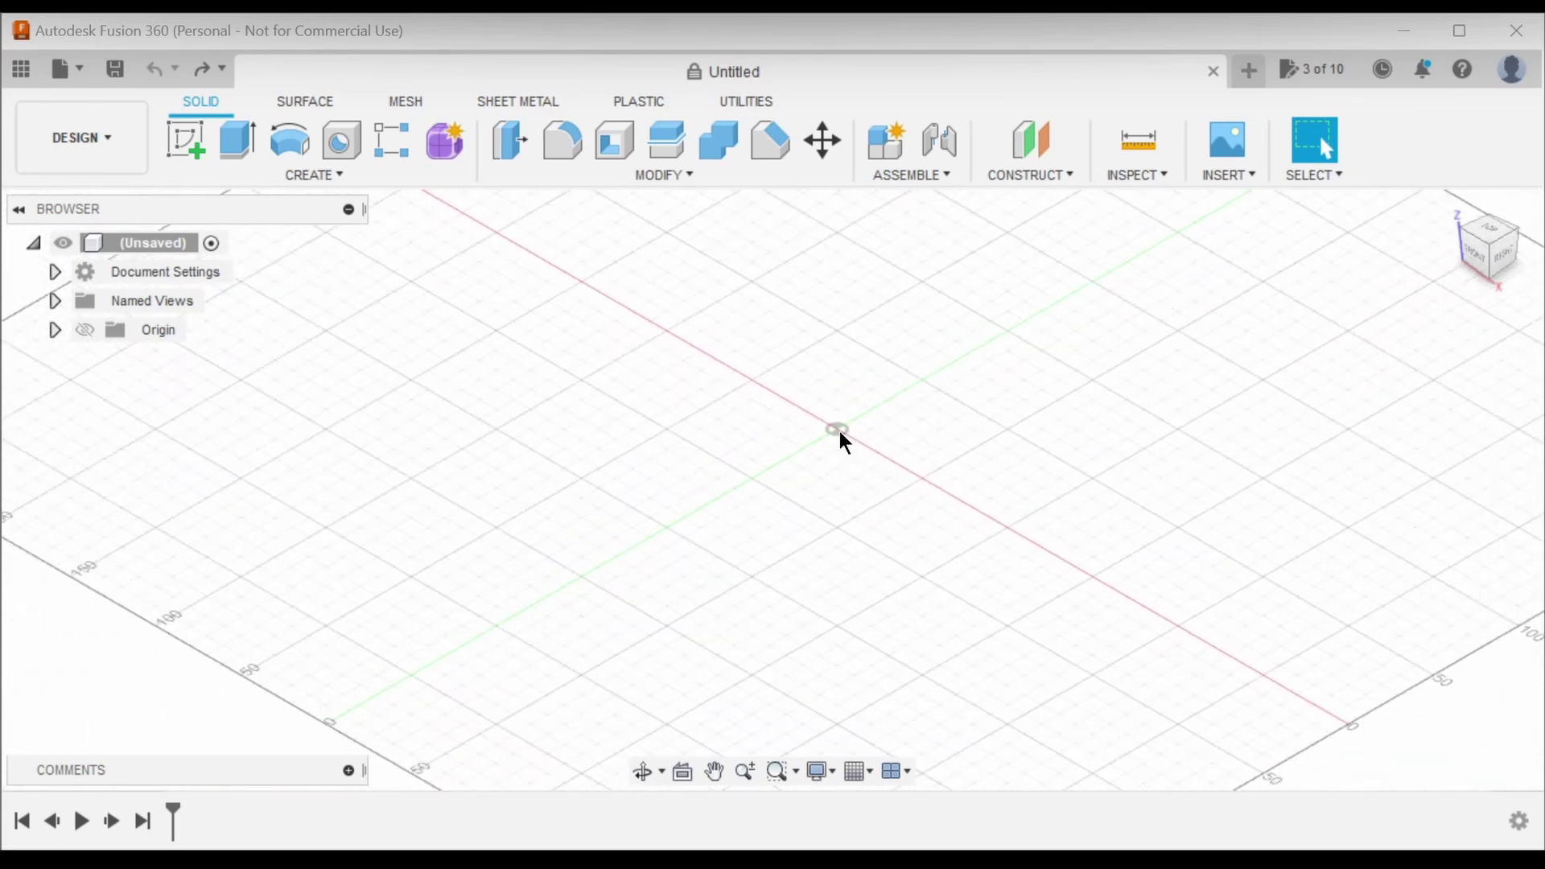
pyautogui.scroll(5, 843, 439)
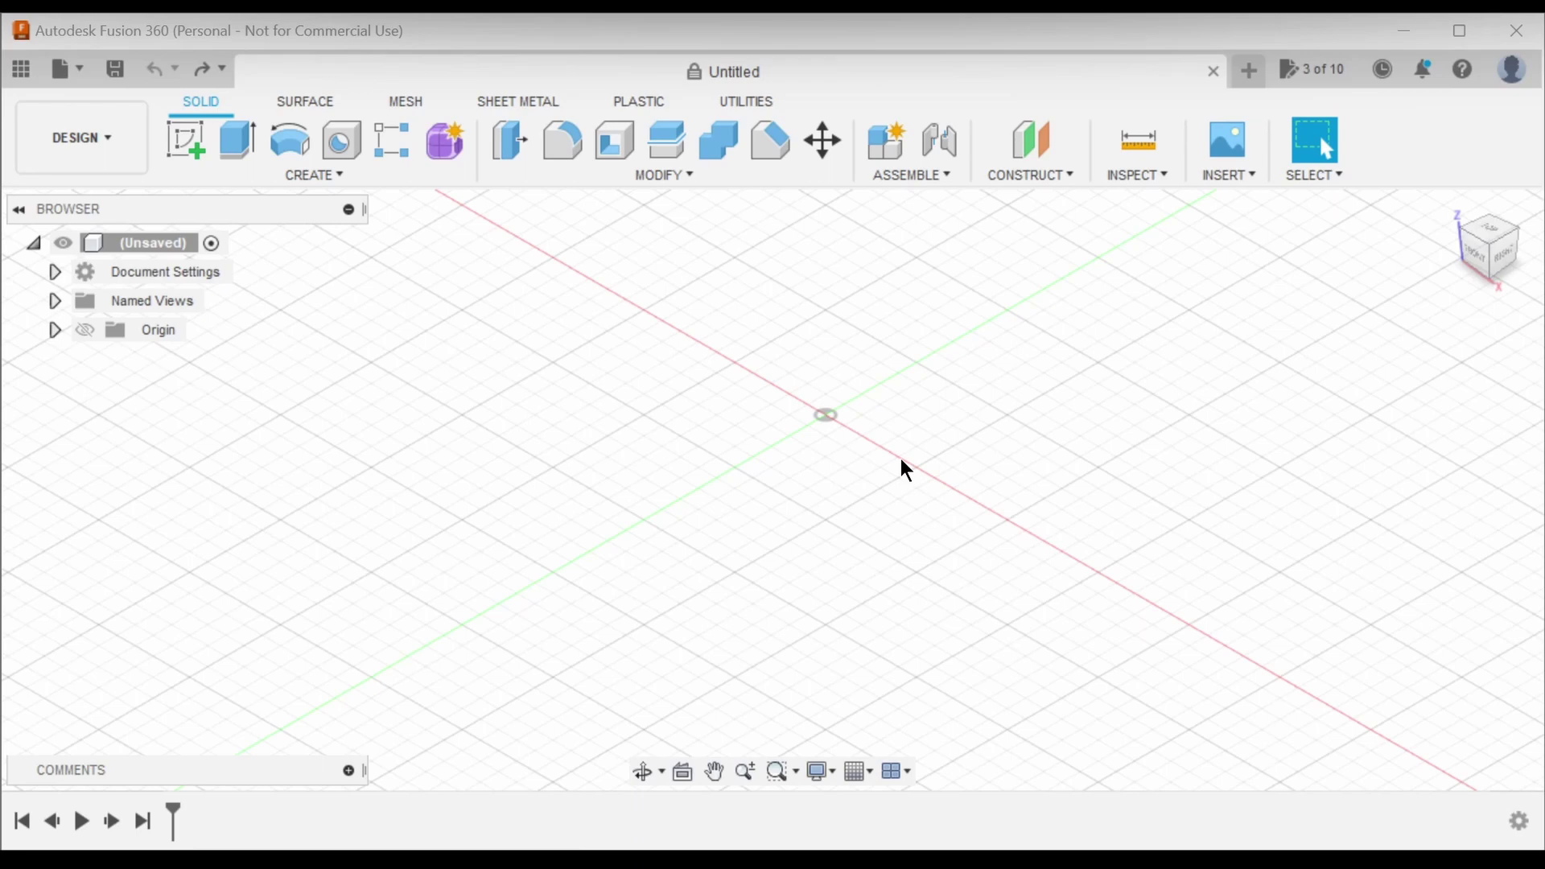
pyautogui.moveTo(902, 461)
pyautogui.mouseDown(button='middle')
pyautogui.moveTo(661, 481)
pyautogui.moveTo(862, 469)
pyautogui.moveTo(780, 480)
pyautogui.moveTo(1142, 504)
pyautogui.moveTo(1038, 650)
pyautogui.moveTo(945, 335)
pyautogui.moveTo(907, 379)
pyautogui.moveTo(965, 438)
pyautogui.moveTo(974, 467)
pyautogui.moveTo(952, 461)
pyautogui.mouseUp(button='middle')
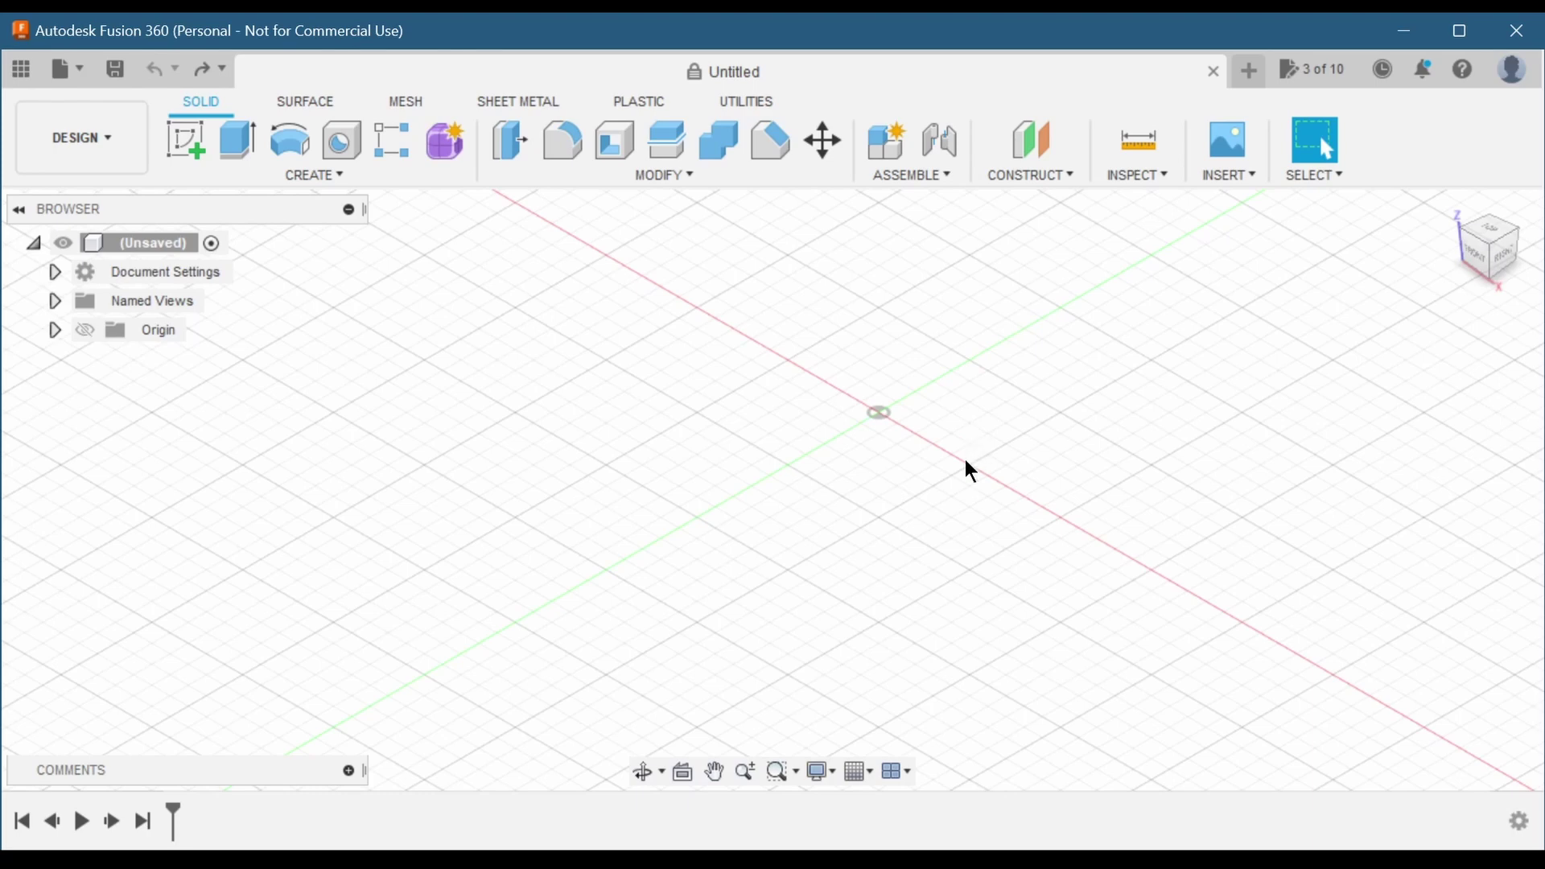
pyautogui.moveTo(964, 464)
pyautogui.keyDown('shift'); pyautogui.mouseDown(button='middle')
pyautogui.moveTo(1097, 469)
pyautogui.moveTo(1043, 408)
pyautogui.moveTo(931, 479)
pyautogui.moveTo(1028, 421)
pyautogui.moveTo(931, 462)
pyautogui.moveTo(1012, 418)
pyautogui.moveTo(955, 473)
pyautogui.moveTo(994, 462)
pyautogui.moveTo(962, 470)
pyautogui.mouseUp(button='middle'); pyautogui.keyUp('shift')
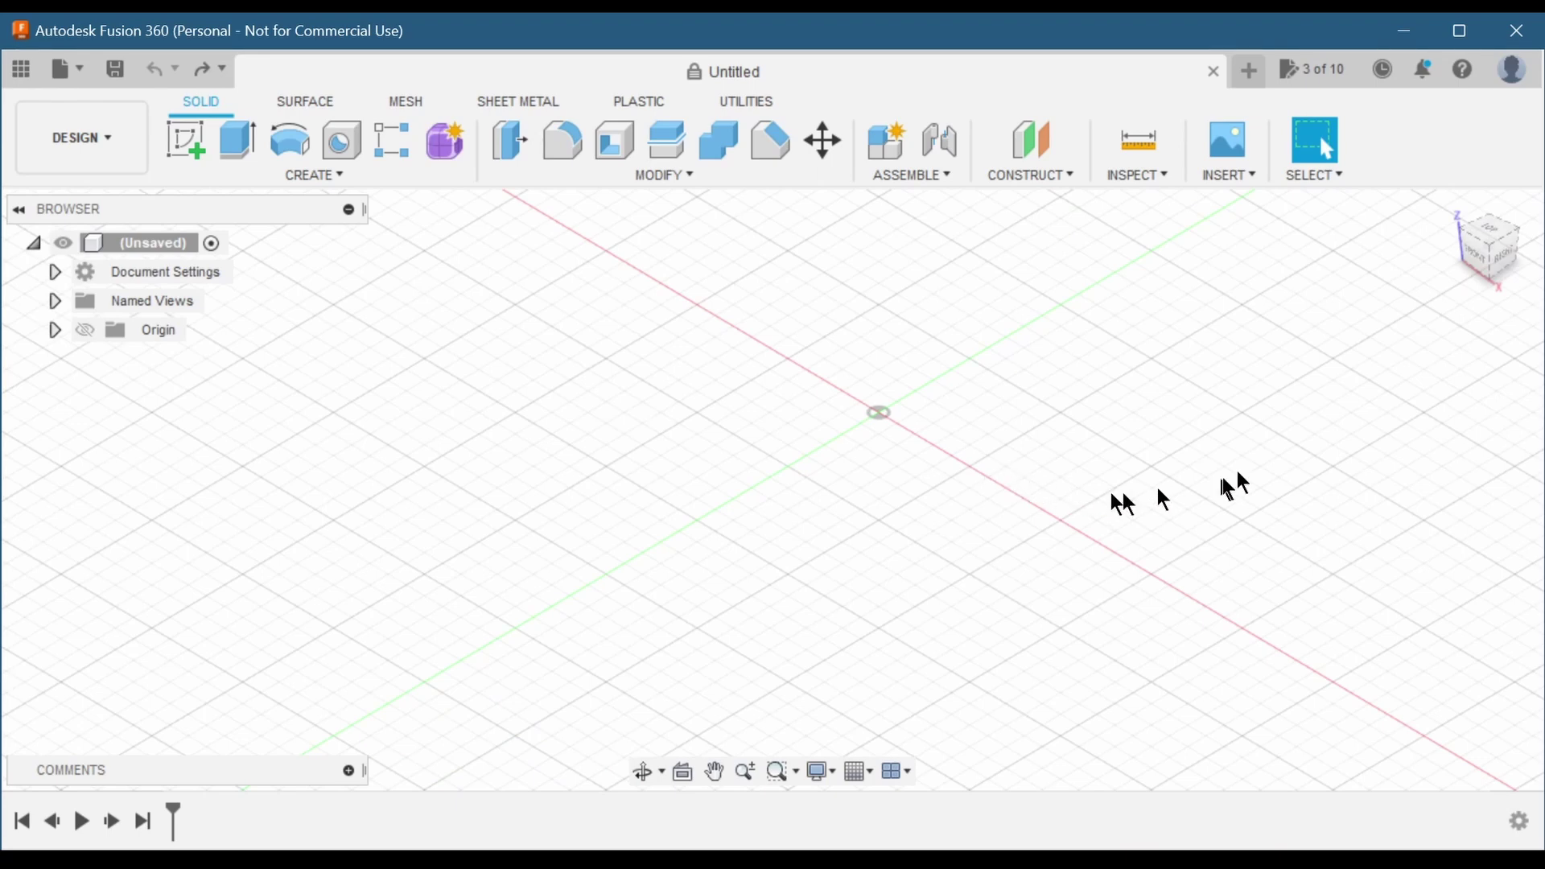
pyautogui.click(1513, 273)
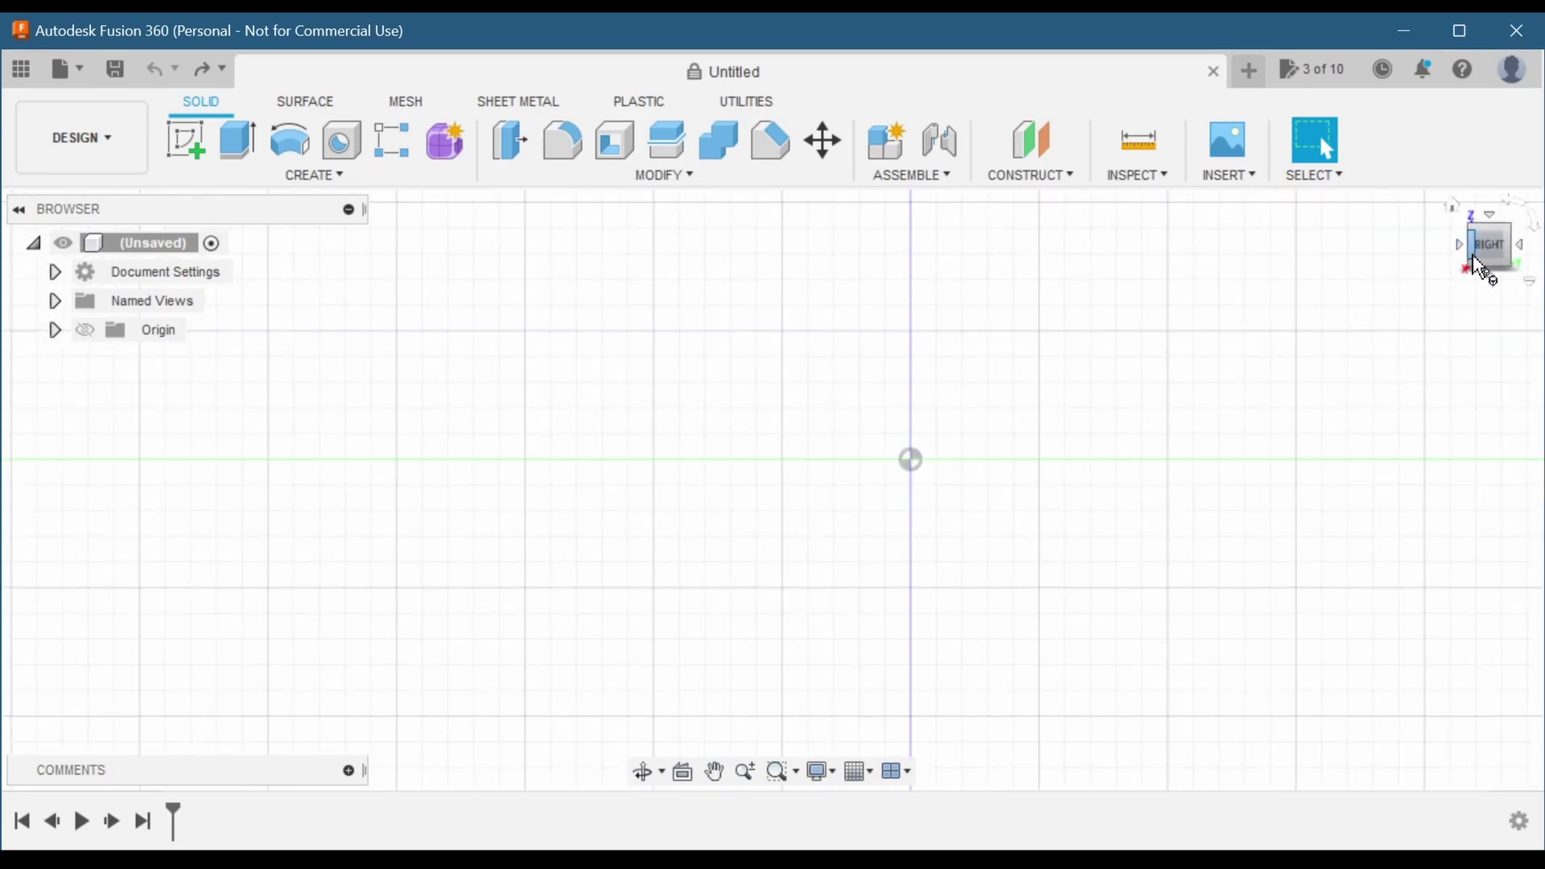
pyautogui.click(1473, 255)
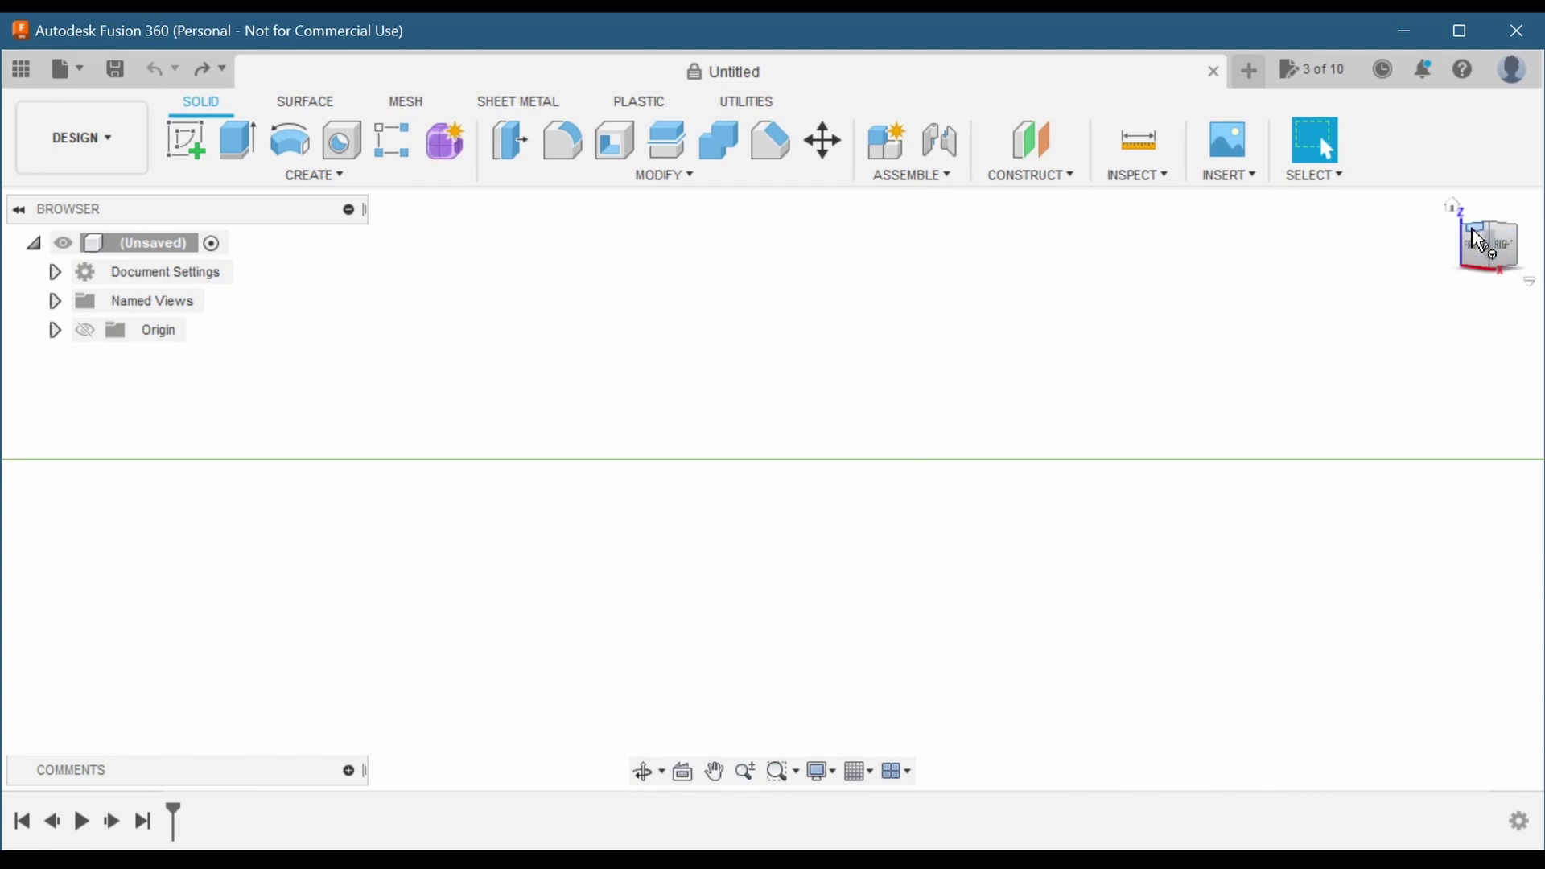
pyautogui.click(1463, 240)
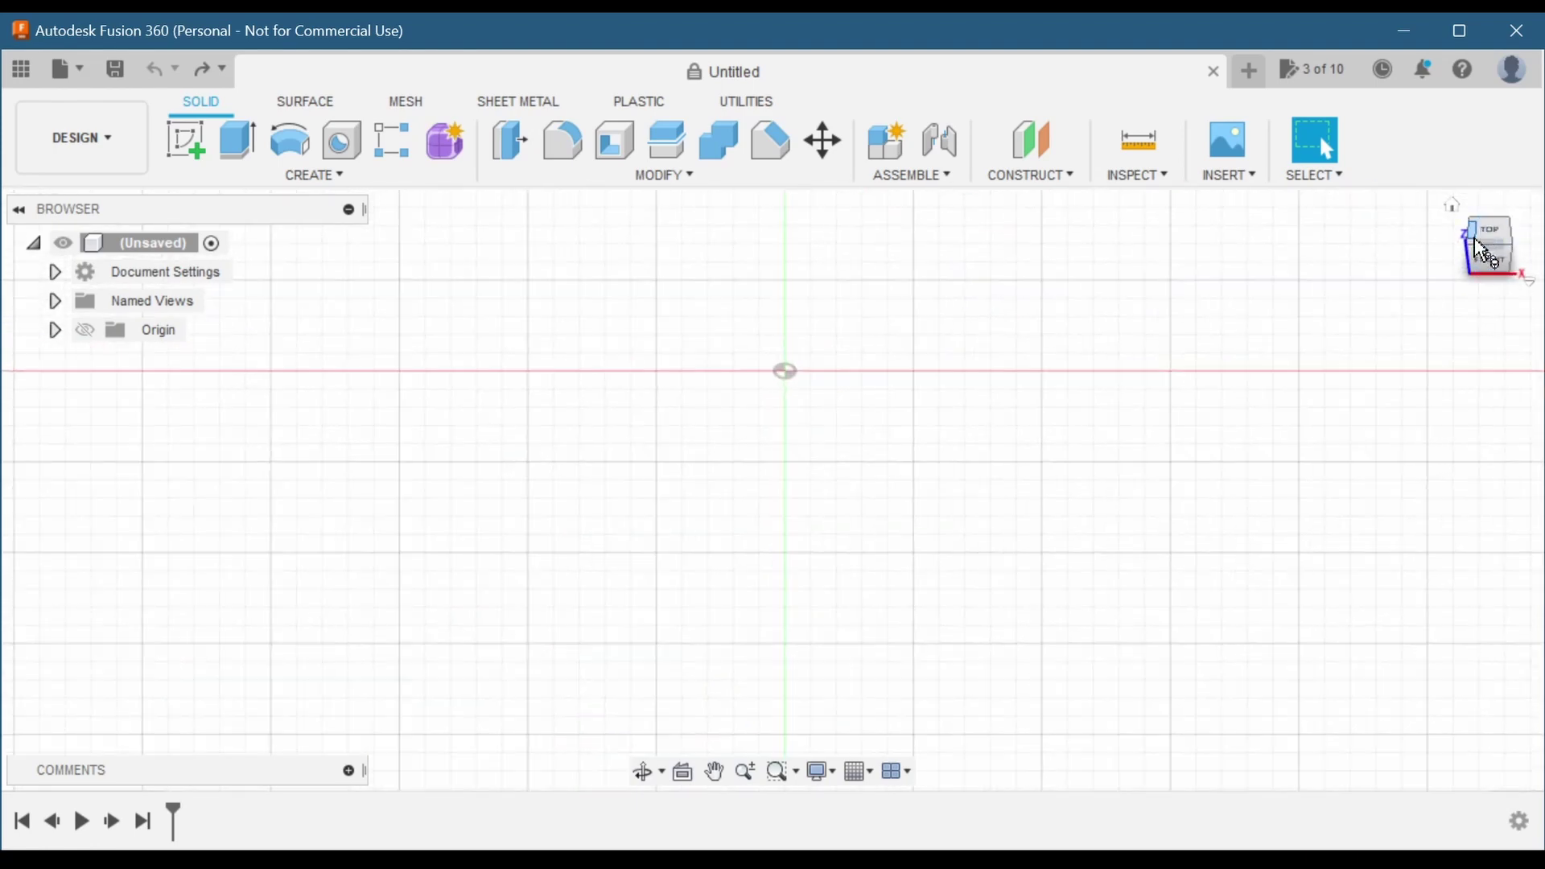
pyautogui.click(1476, 256)
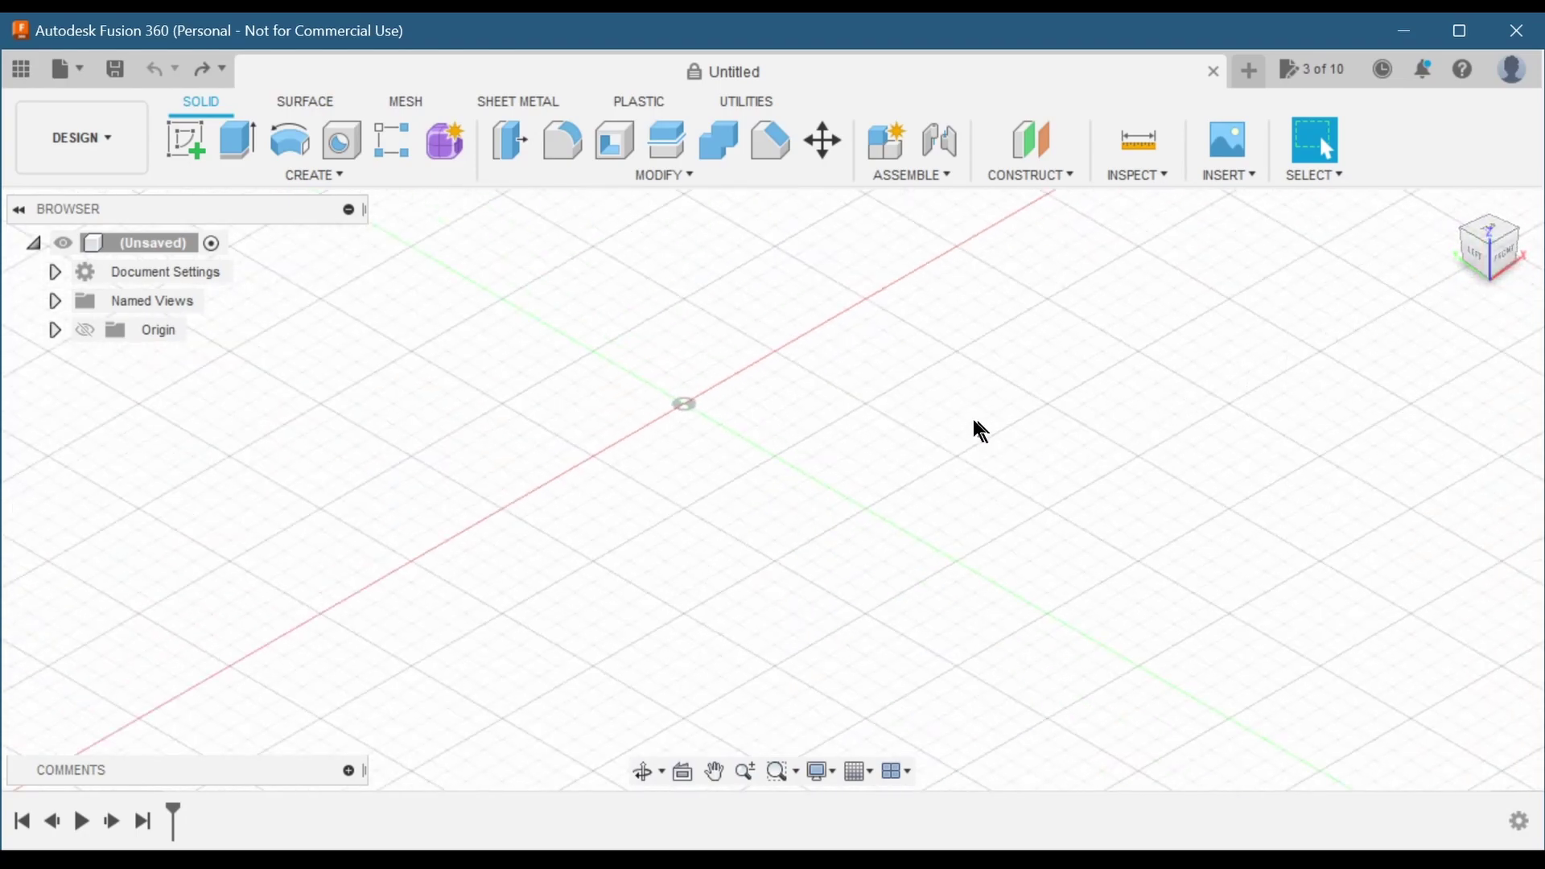
pyautogui.moveTo(974, 431)
pyautogui.keyDown('shift'); pyautogui.mouseDown(button='middle')
pyautogui.moveTo(1156, 490)
pyautogui.moveTo(939, 425)
pyautogui.moveTo(793, 408)
pyautogui.moveTo(824, 427)
pyautogui.moveTo(904, 417)
pyautogui.moveTo(861, 398)
pyautogui.moveTo(856, 355)
pyautogui.moveTo(976, 403)
pyautogui.mouseUp(button='middle'); pyautogui.keyUp('shift')
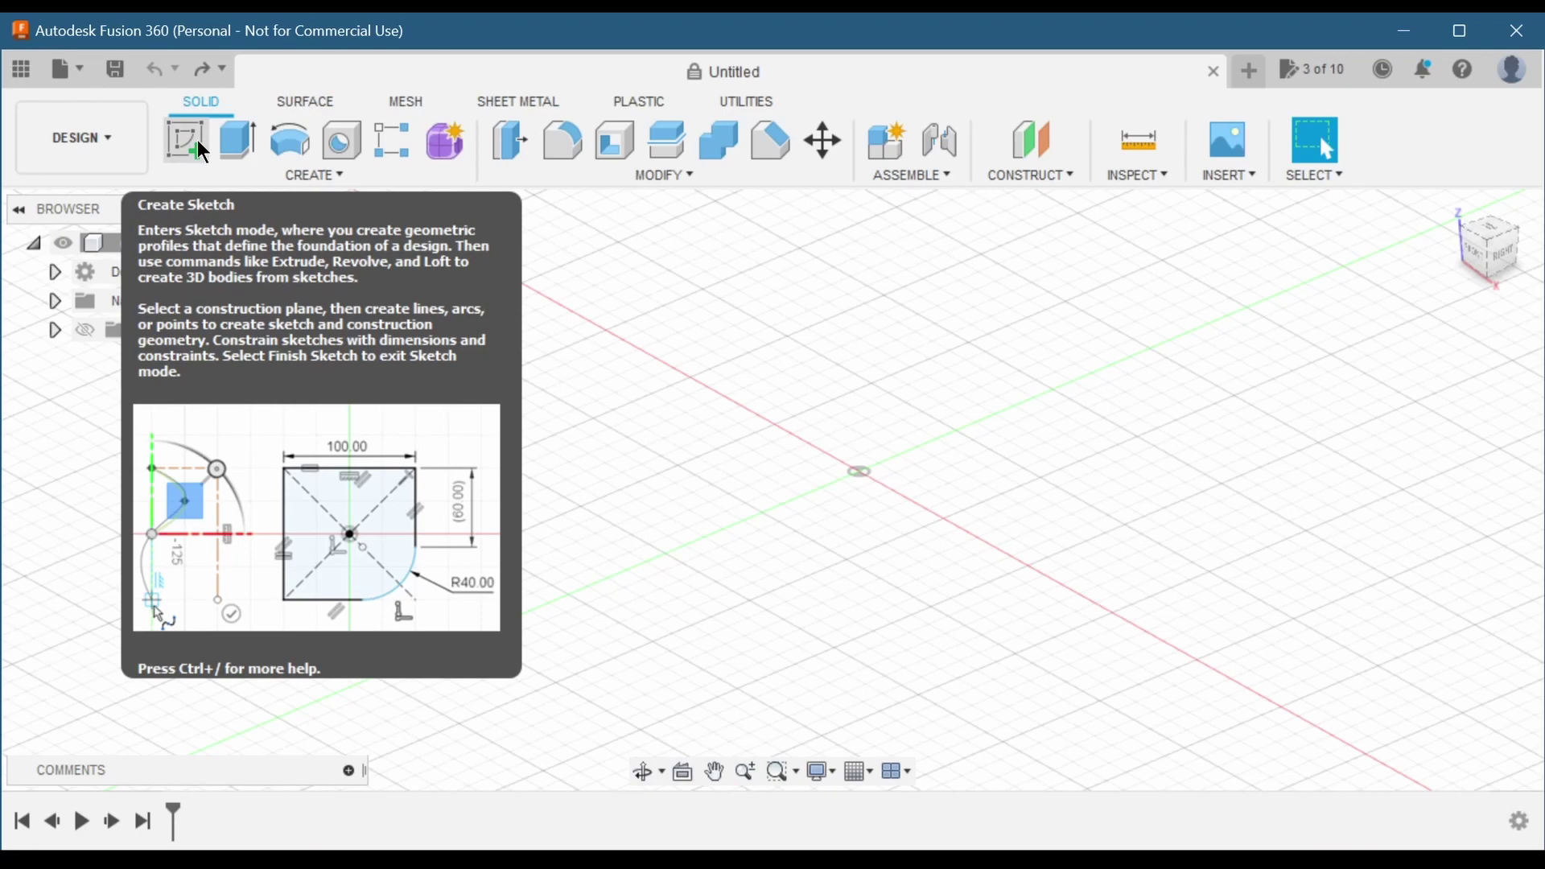
# - Create a sketch on the horizontal XY origin plane
pyautogui.click(196, 138)
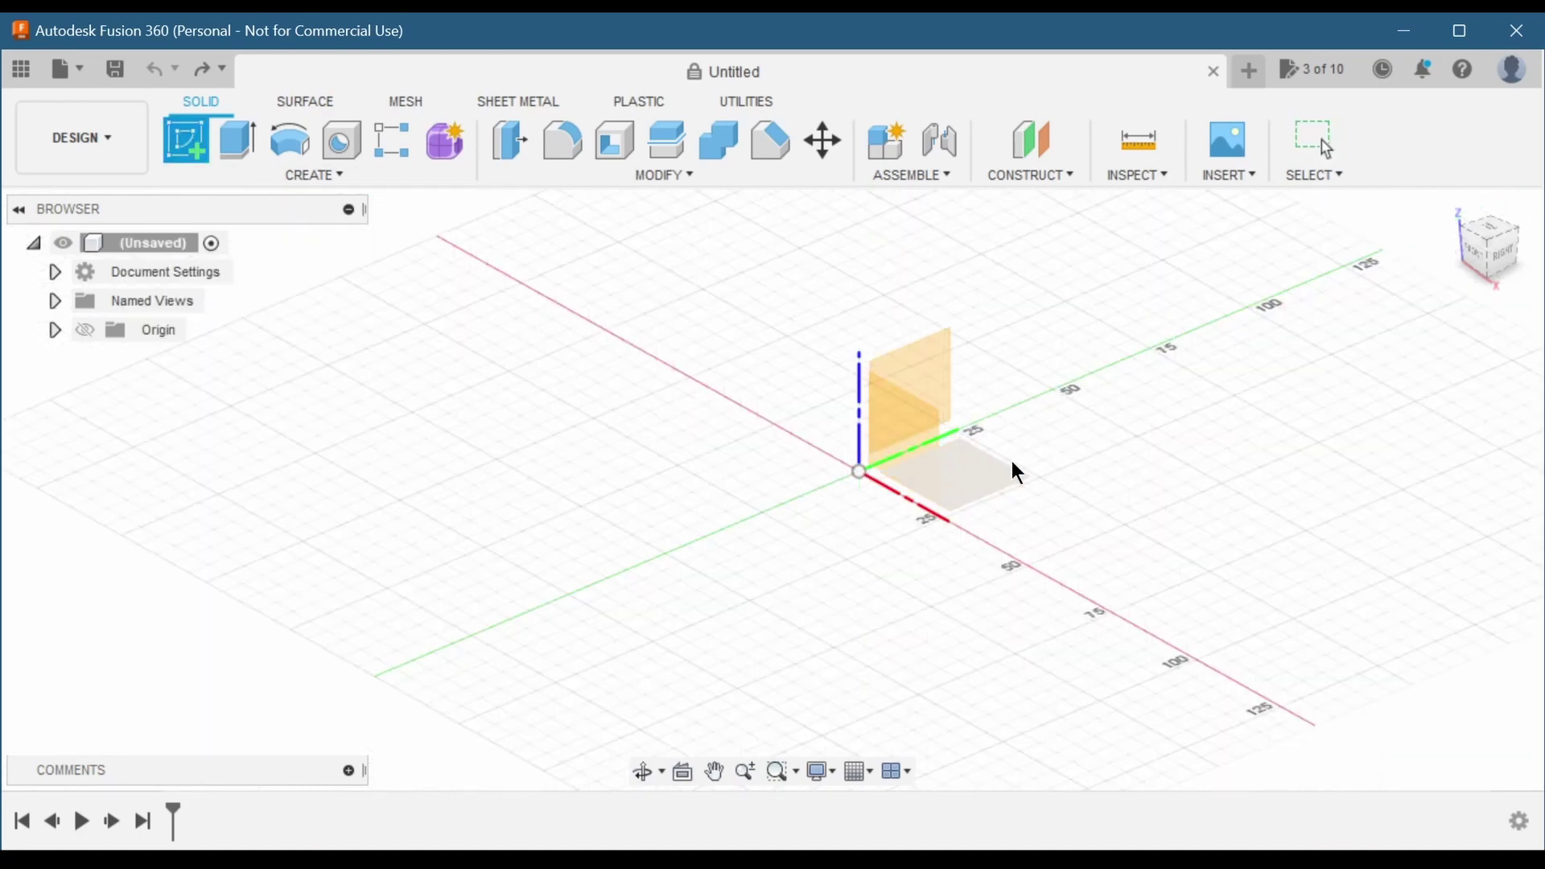
pyautogui.keyDown('shift'); pyautogui.moveTo(1011, 472); pyautogui.dragTo(970, 517, button='middle'); pyautogui.keyUp('shift')
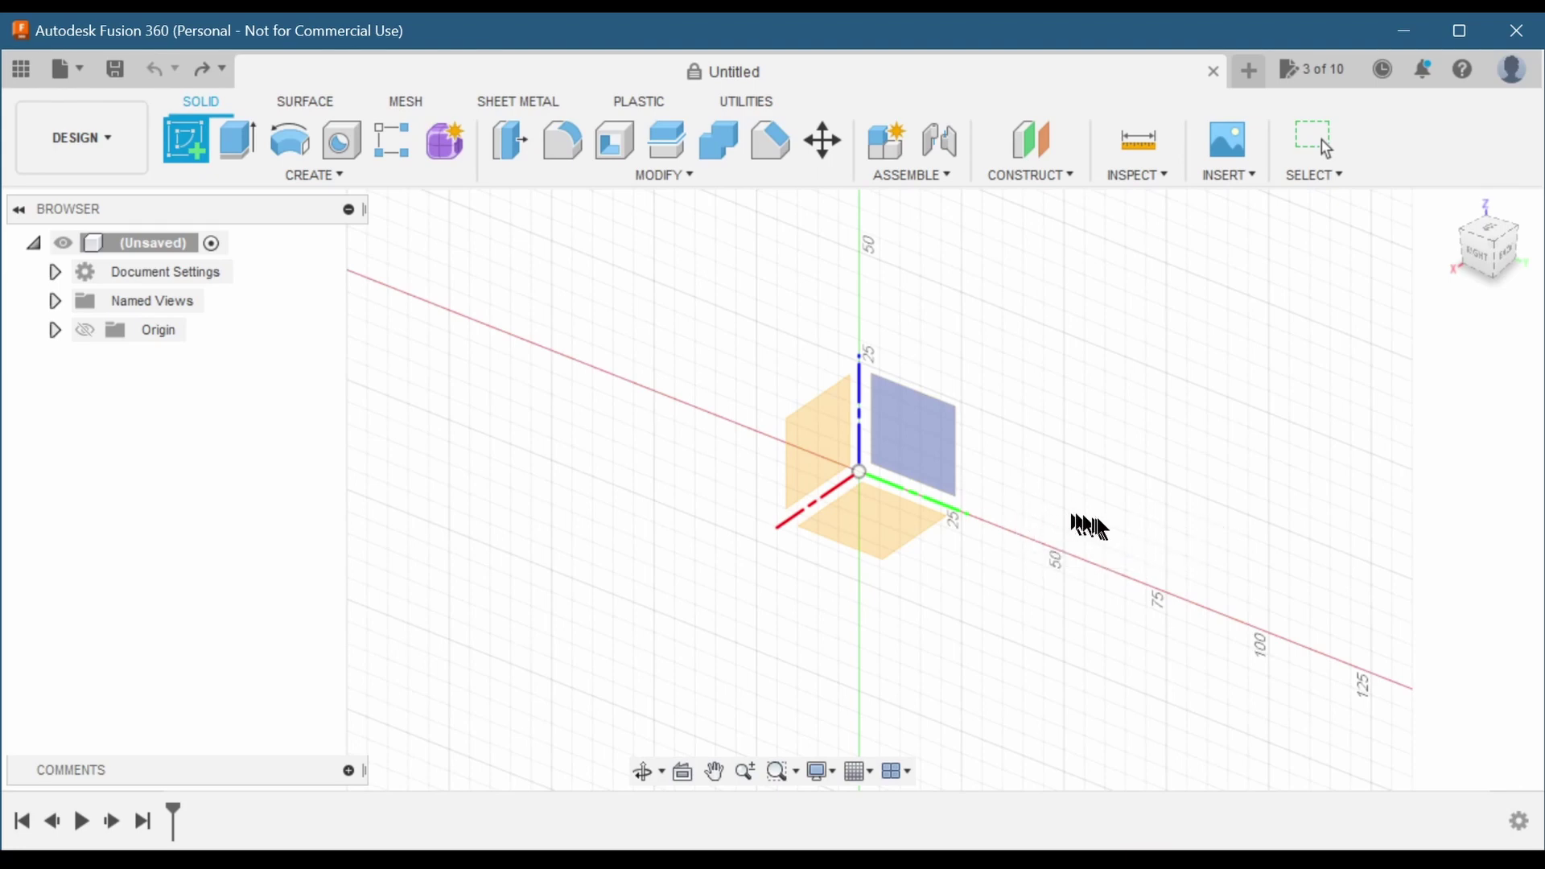
pyautogui.keyDown('shift'); pyautogui.moveTo(1094, 527); pyautogui.dragTo(873, 527, button='middle'); pyautogui.keyUp('shift')
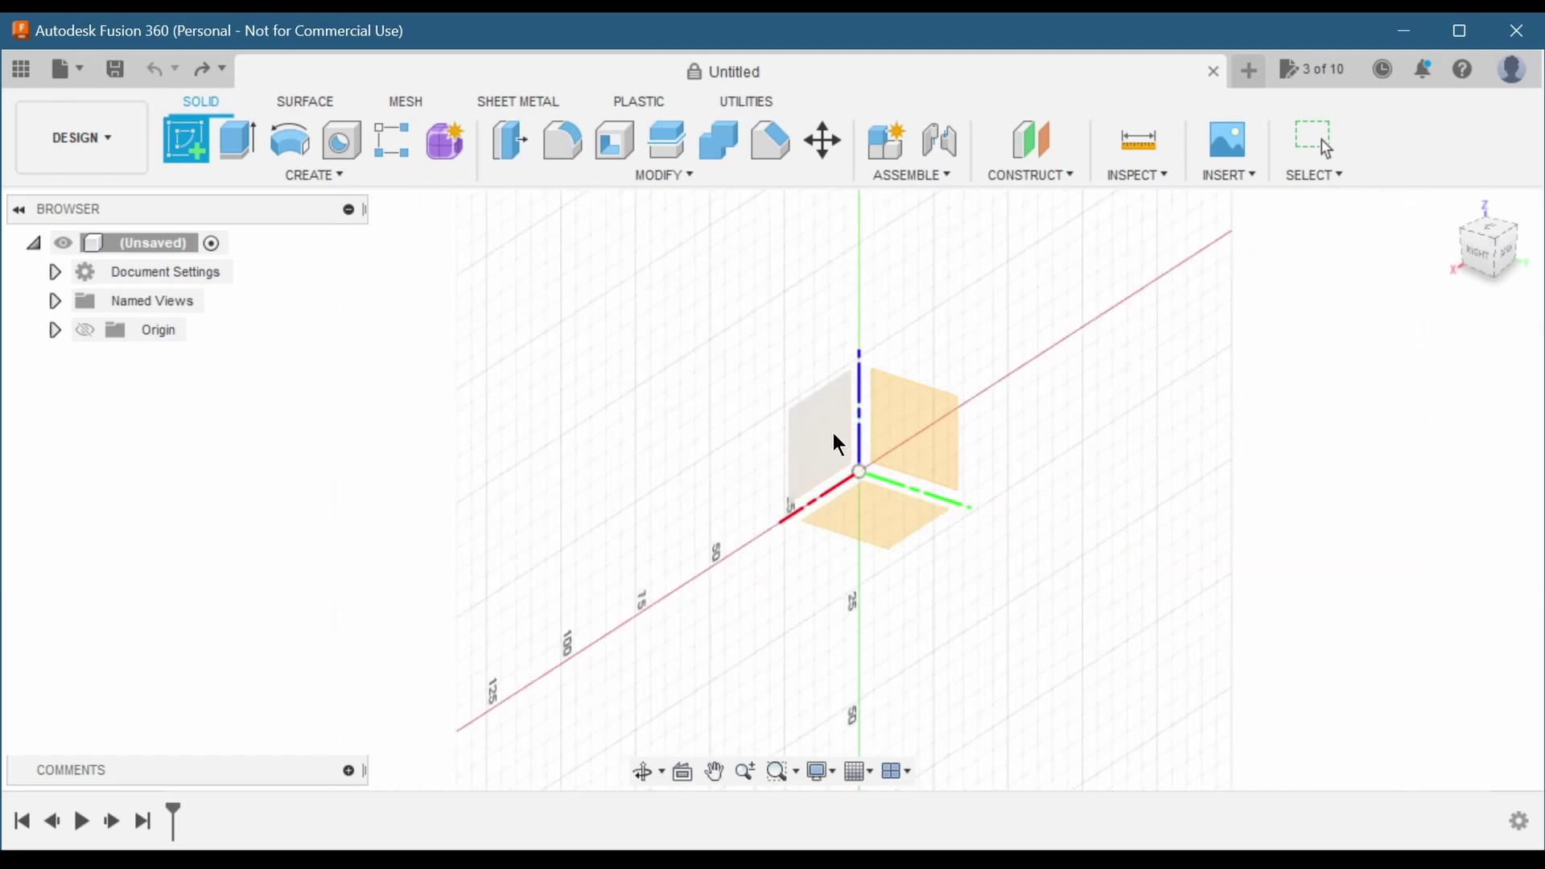
pyautogui.click(883, 527)
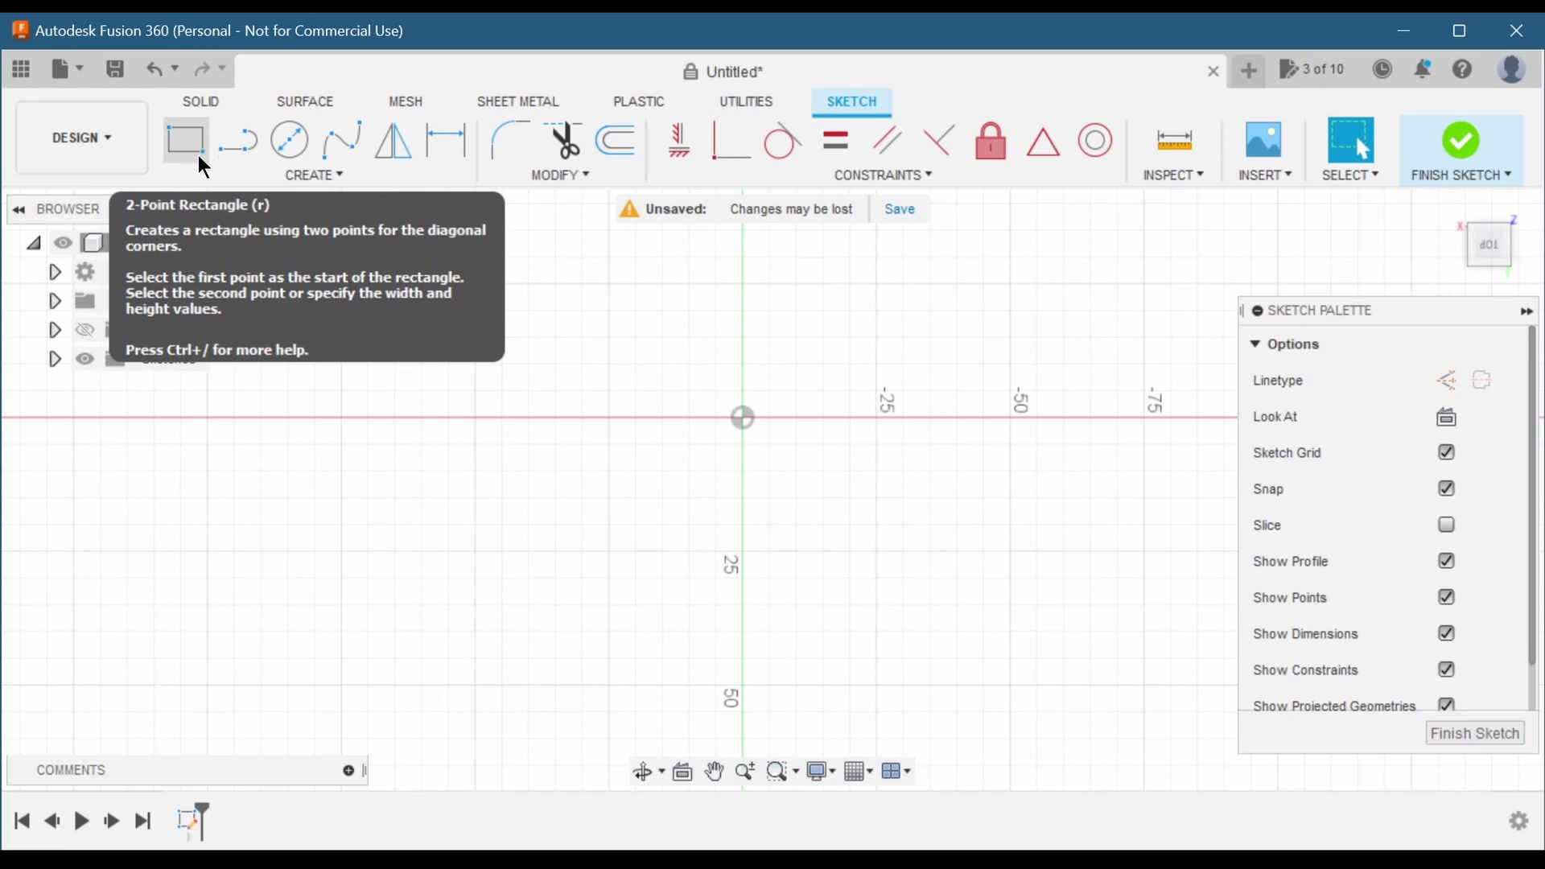
# - Sketch a 2-point rectangle 100 mm wide and 50 mm high with its first corner at the origin
pyautogui.scroll(-2, 857, 474)
pyautogui.scroll(2, 877, 456)
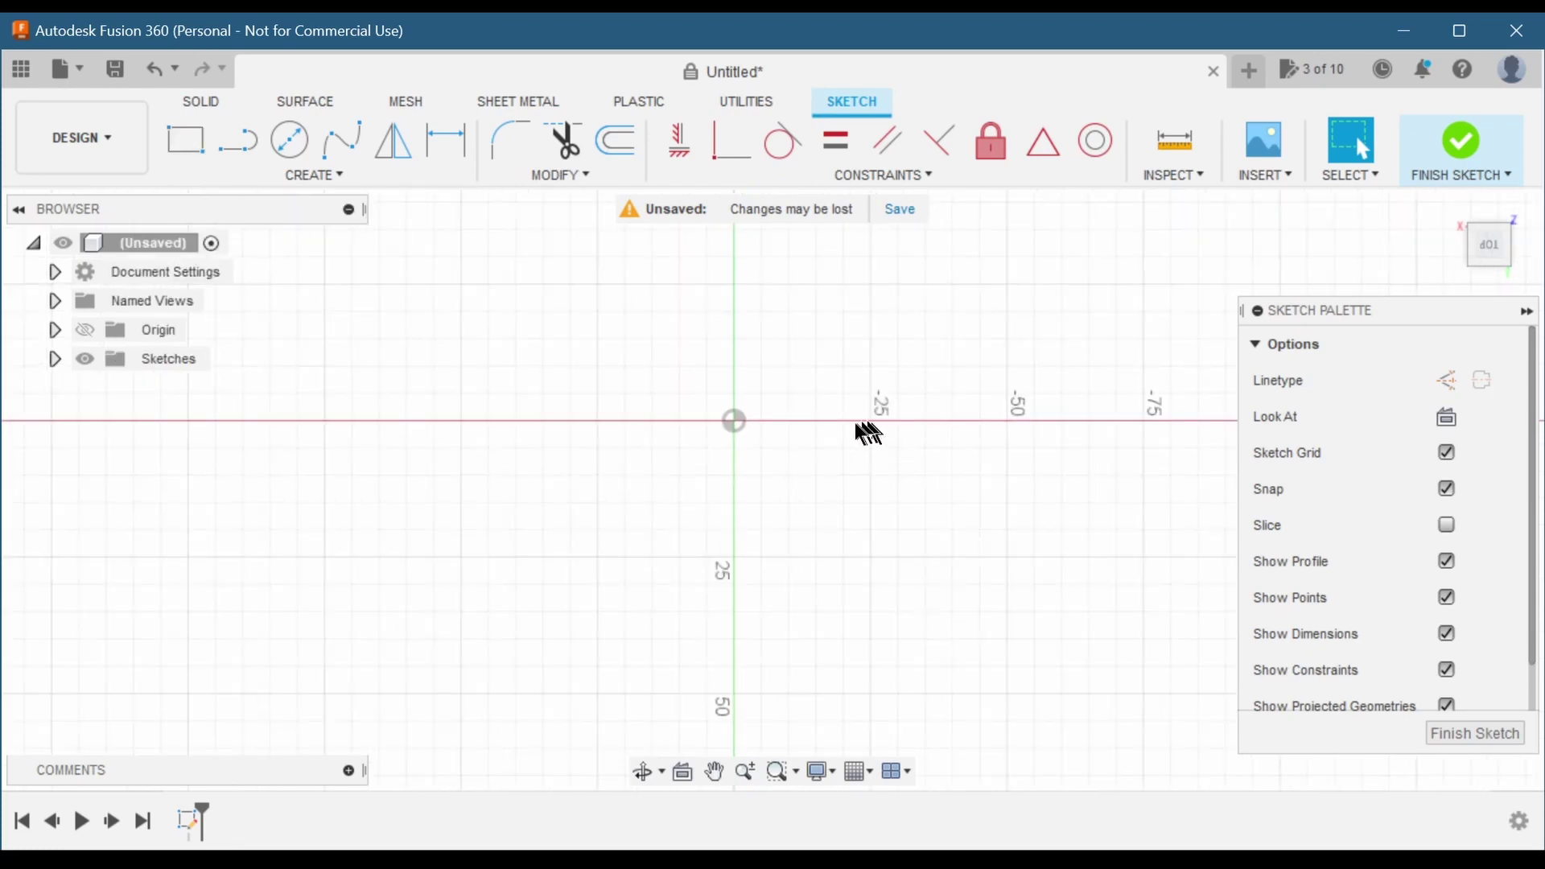
pyautogui.click(188, 142)
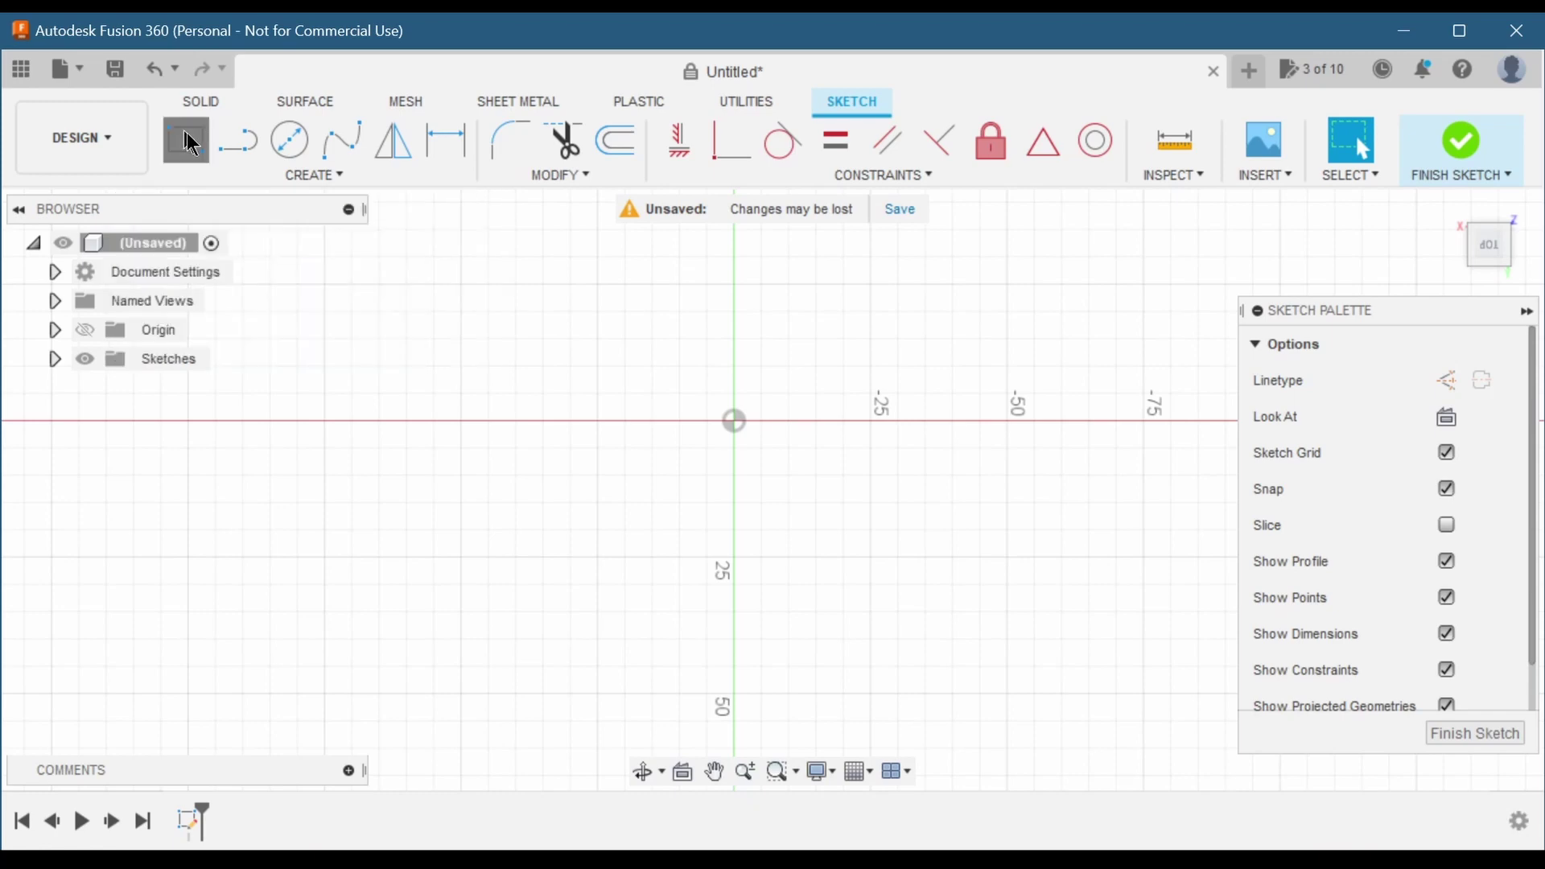
pyautogui.click(733, 420)
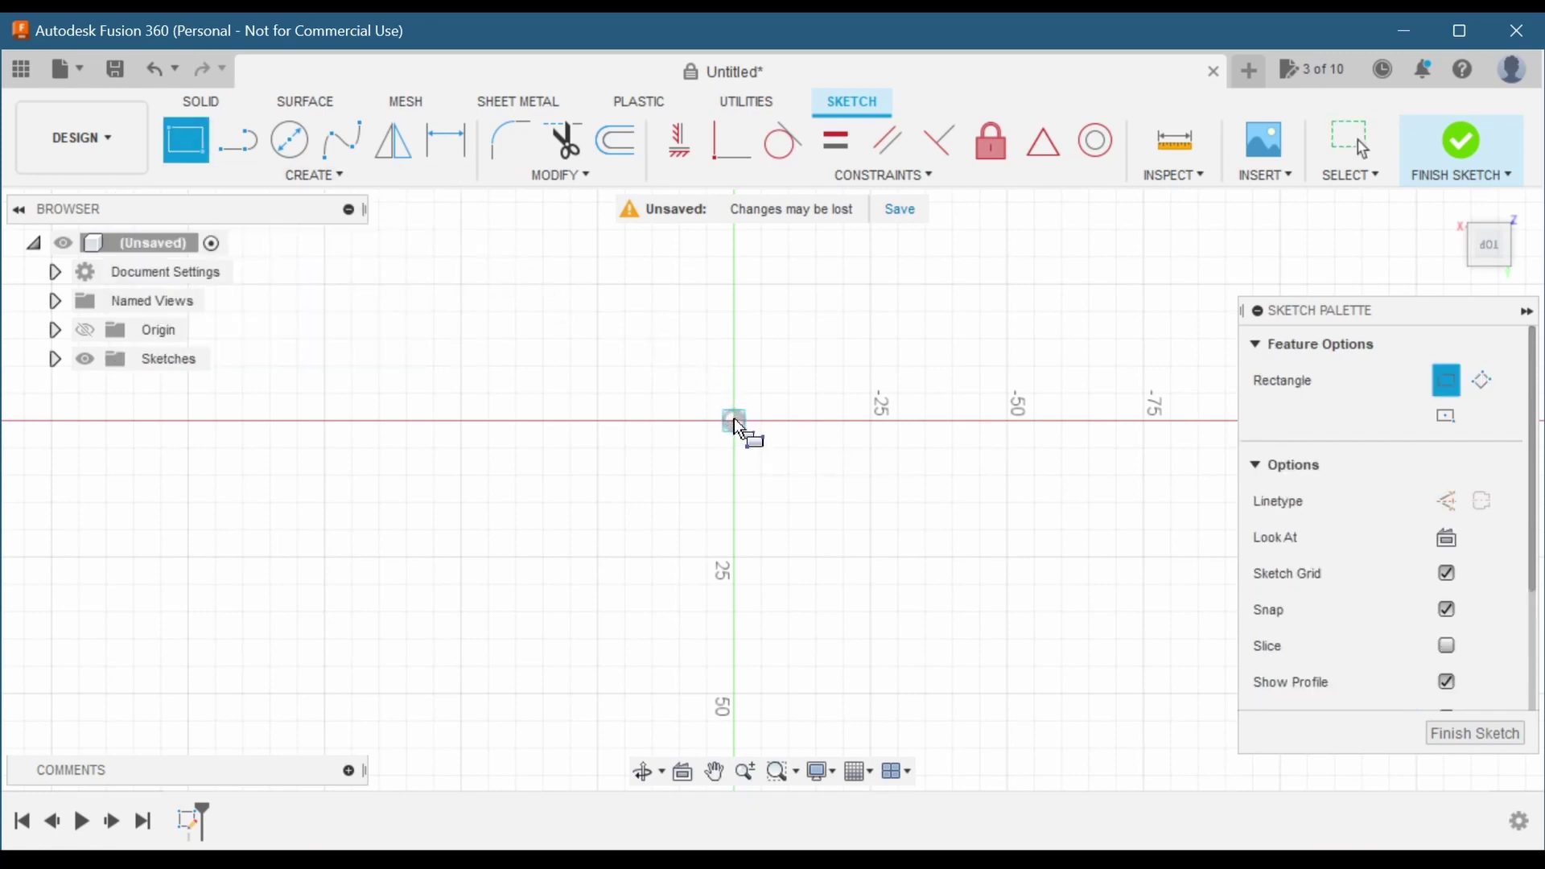
pyautogui.scroll(2, 836, 414)
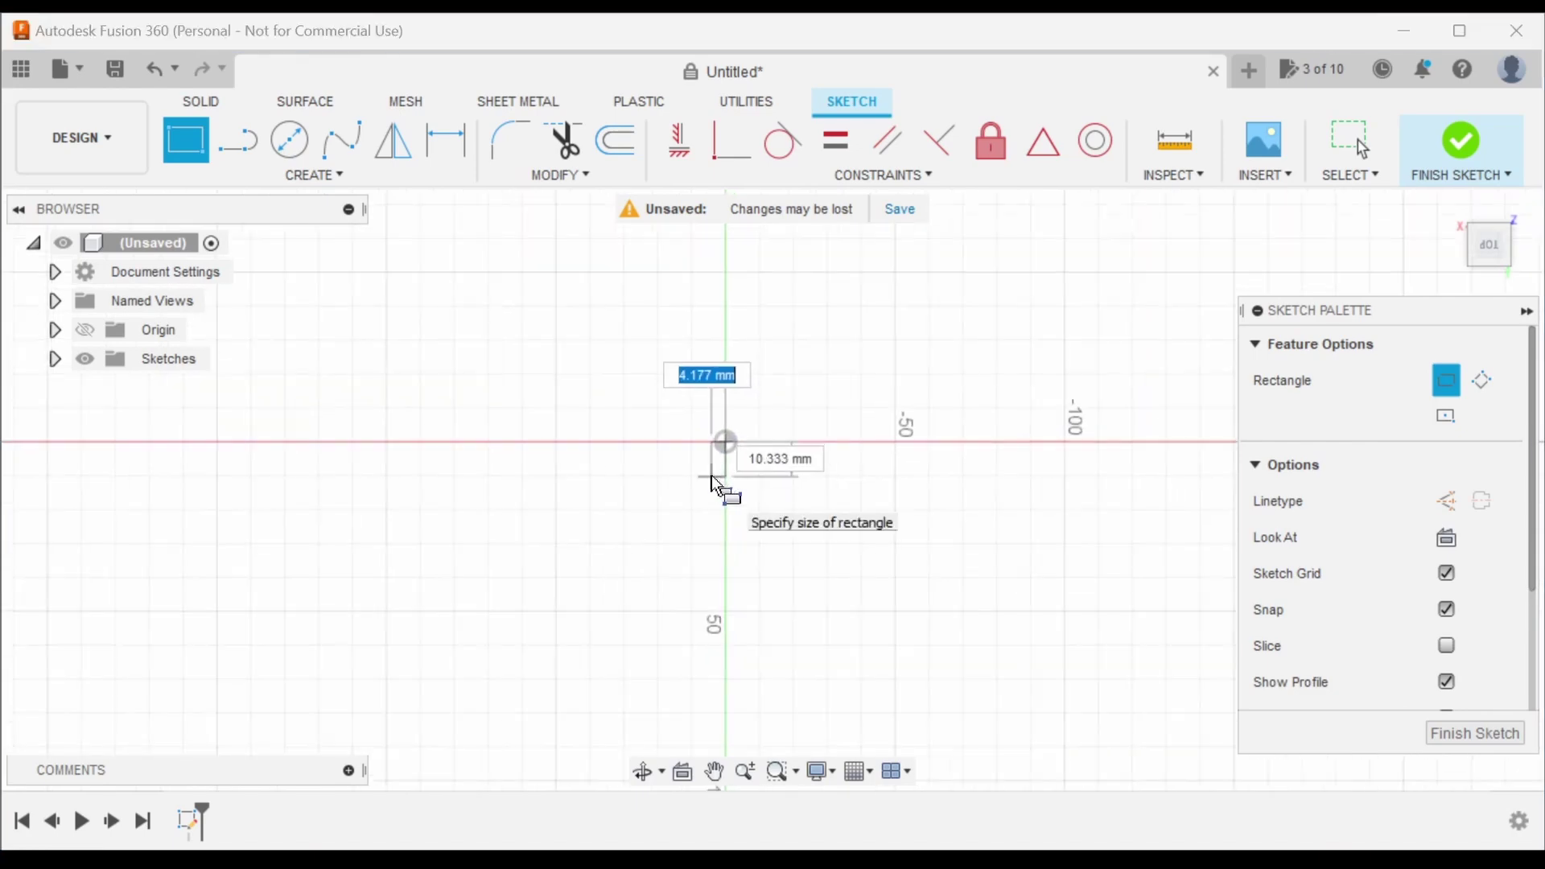
pyautogui.scroll(-4, 721, 481)
pyautogui.scroll(1, 1022, 238)
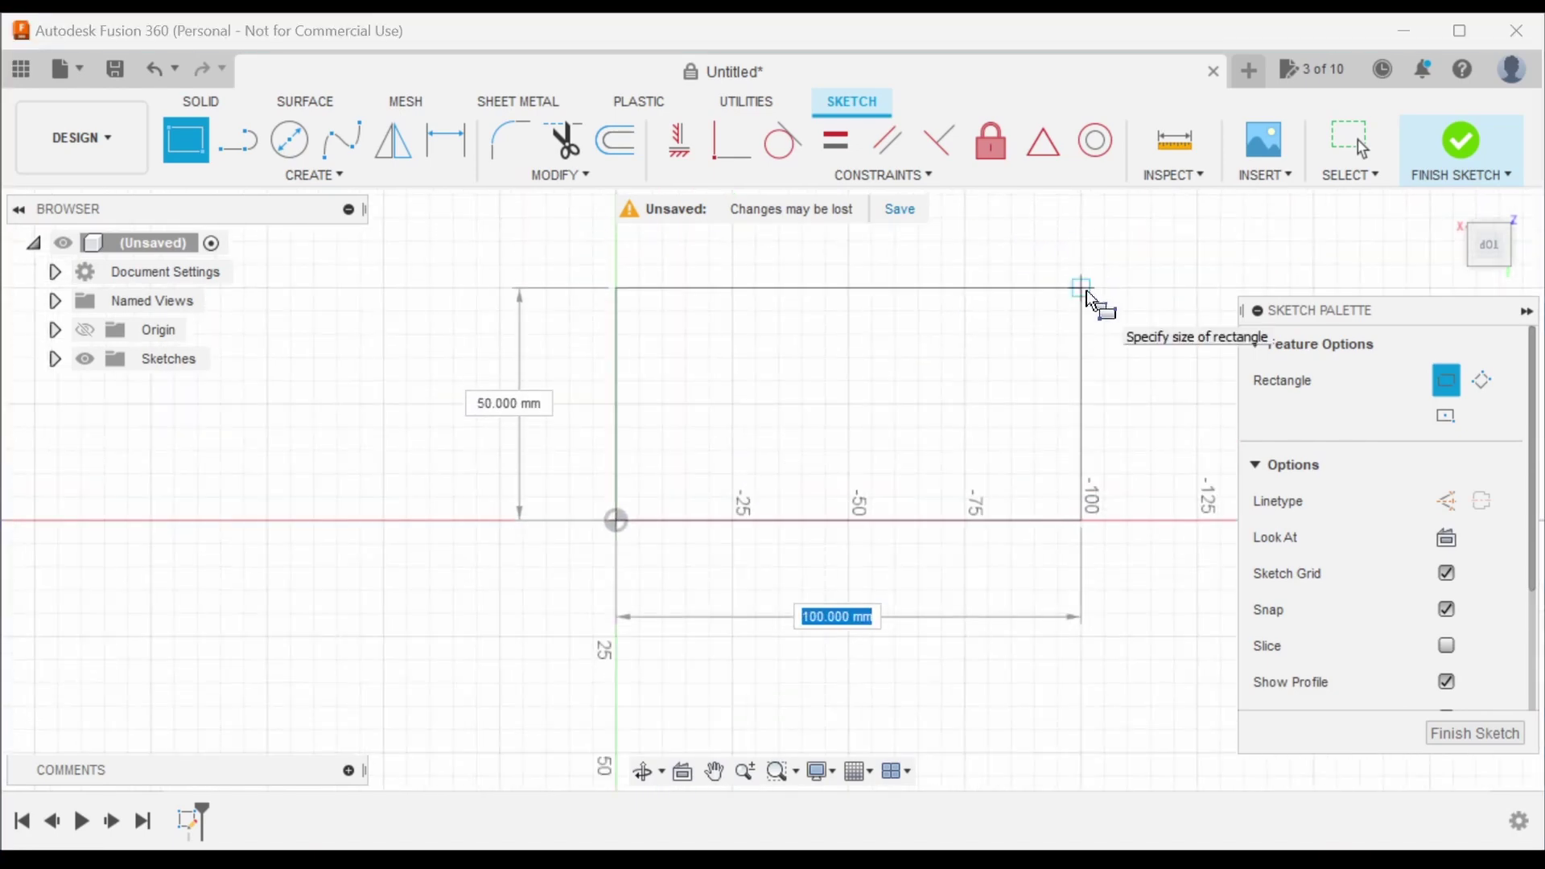
pyautogui.click(1087, 293)
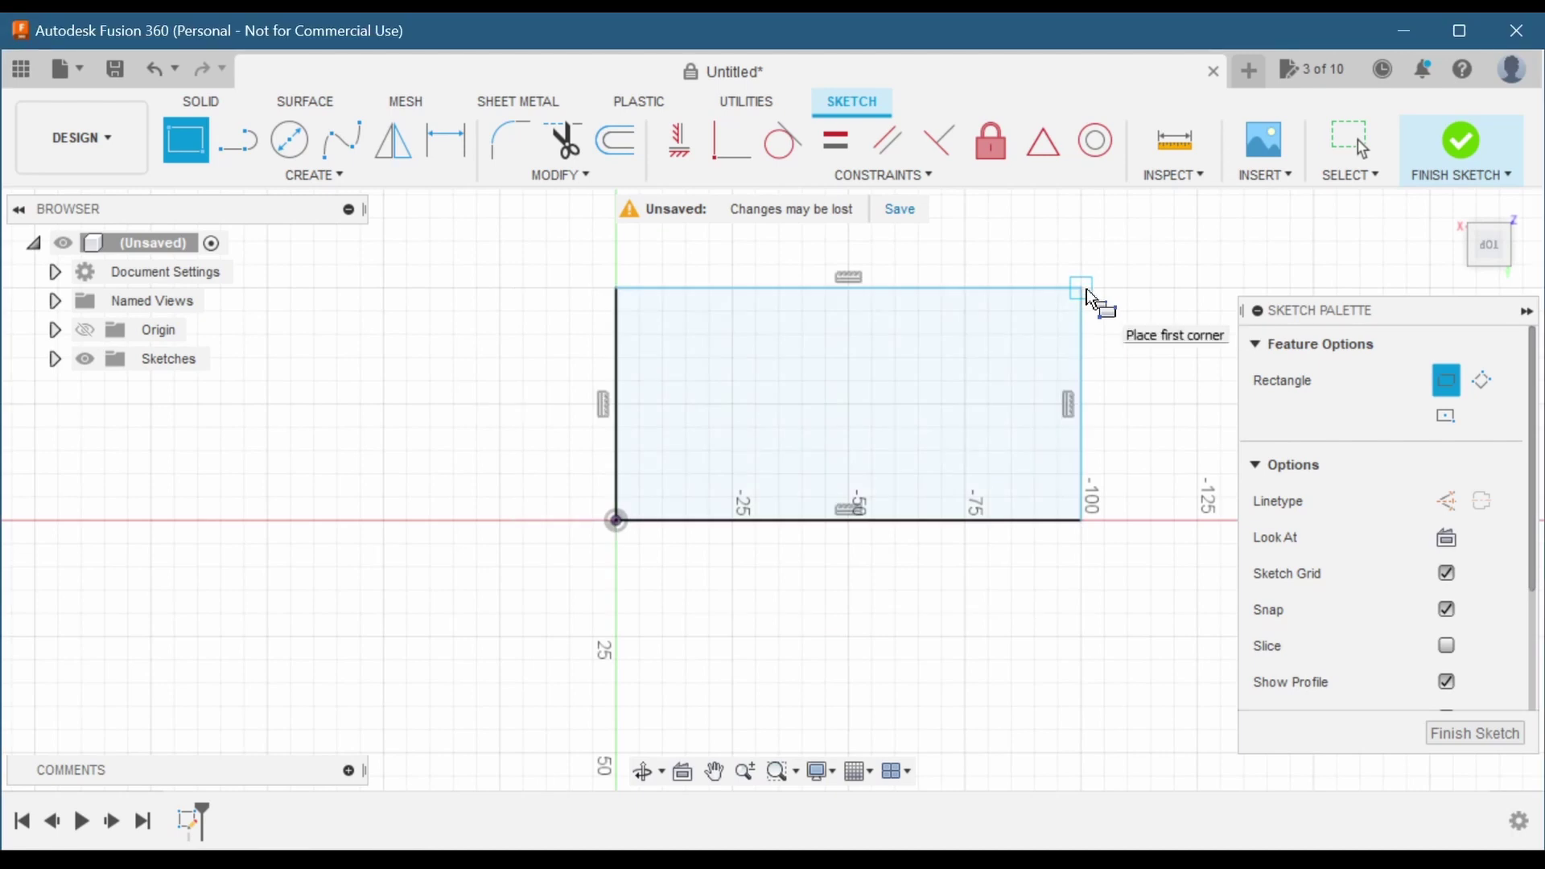
# - Check the lengths of the rectangle's edges one after another, leaving nothing selected
pyautogui.click(1357, 141)
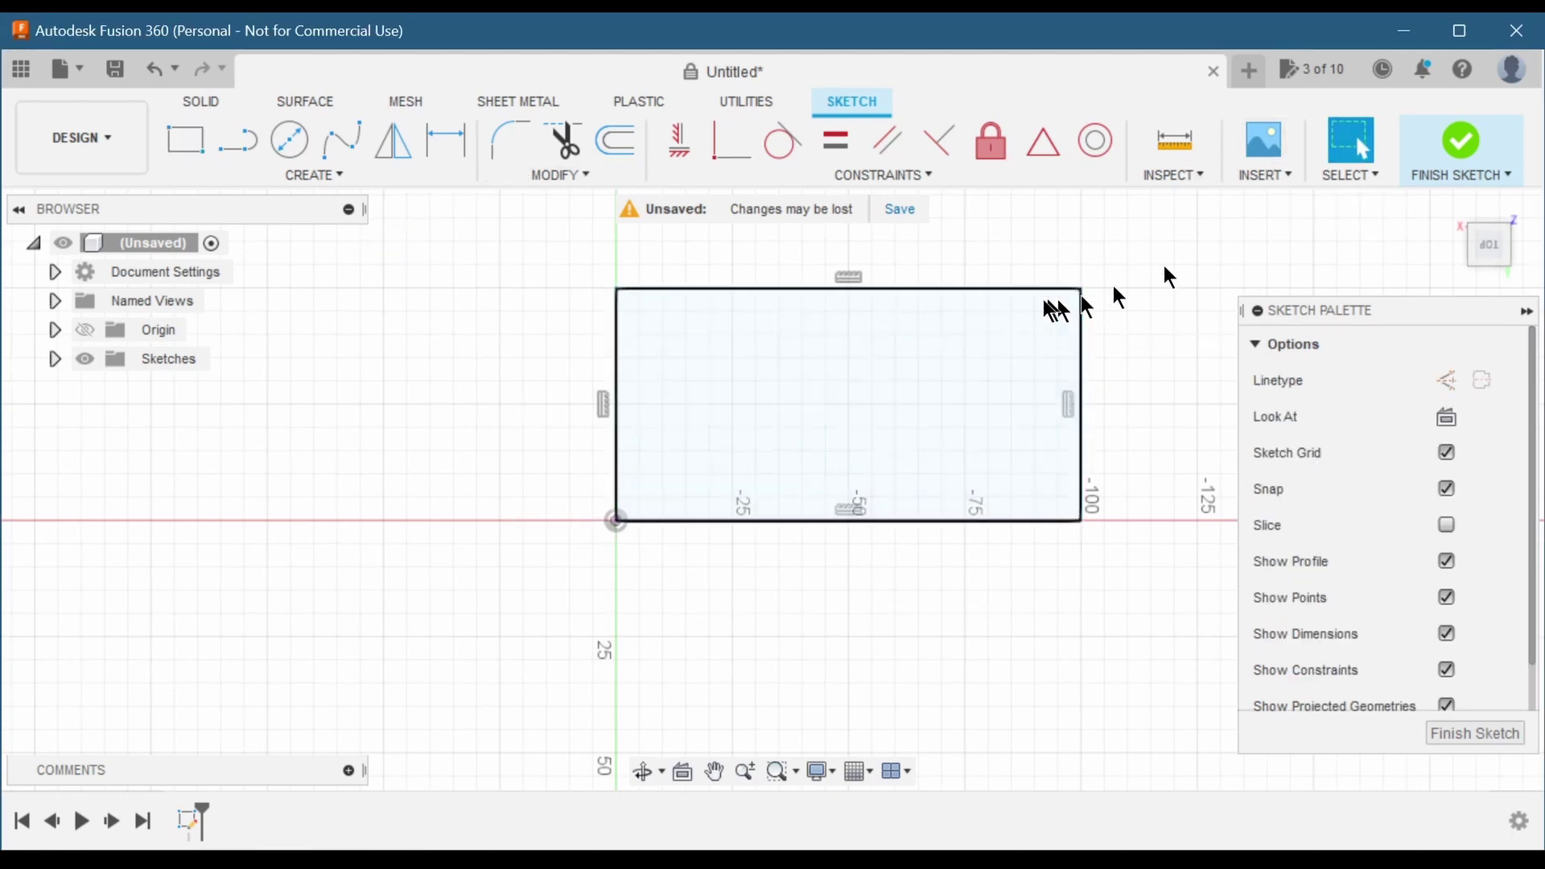
pyautogui.click(980, 291)
pyautogui.scroll(-2, 981, 246)
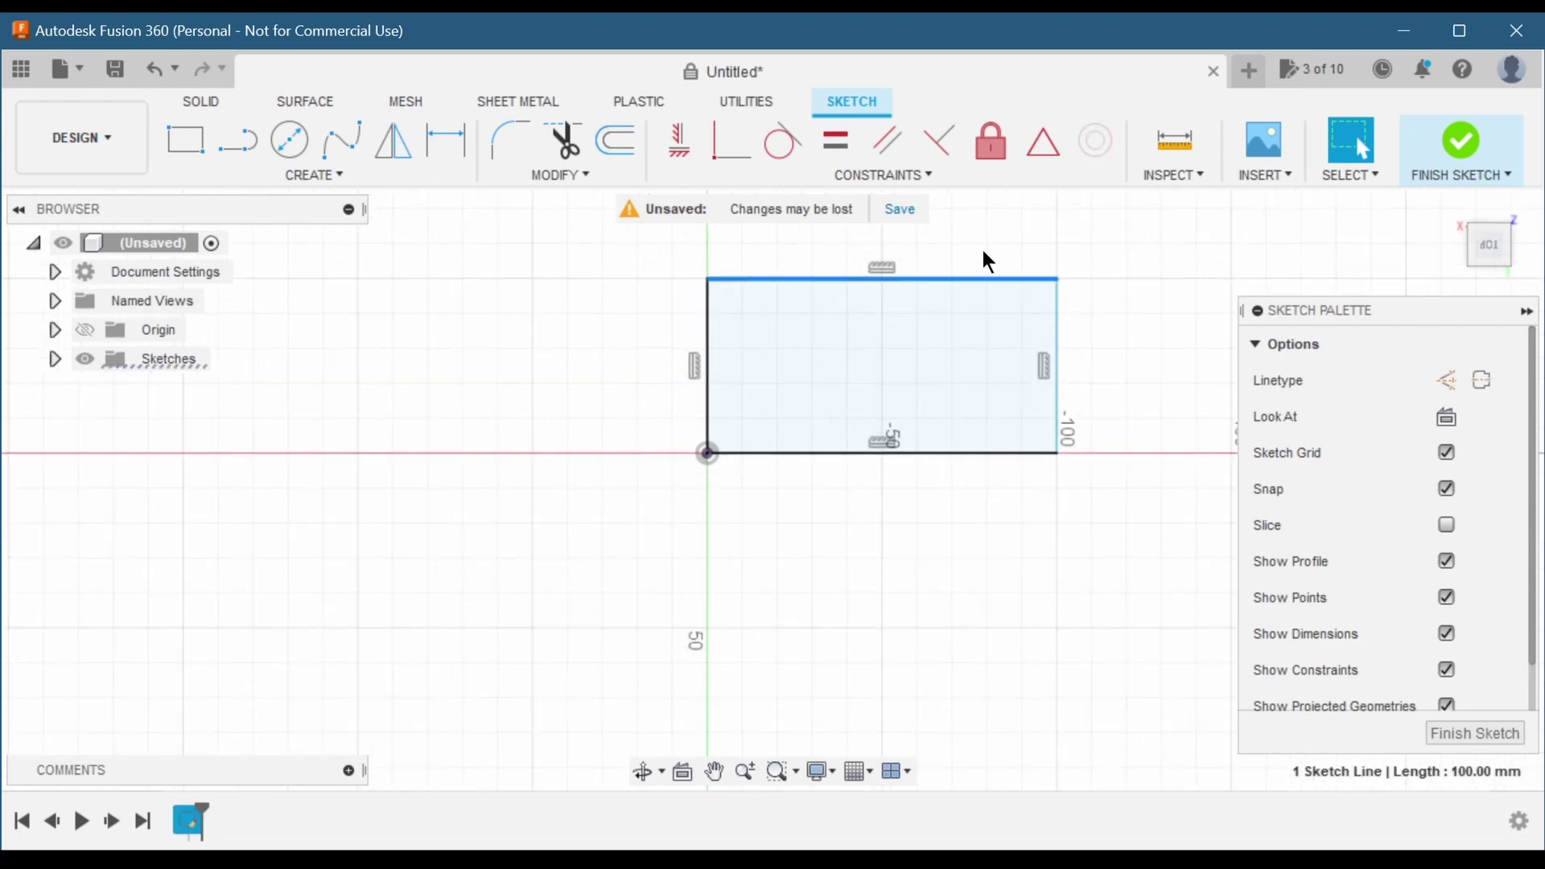
pyautogui.scroll(4, 969, 239)
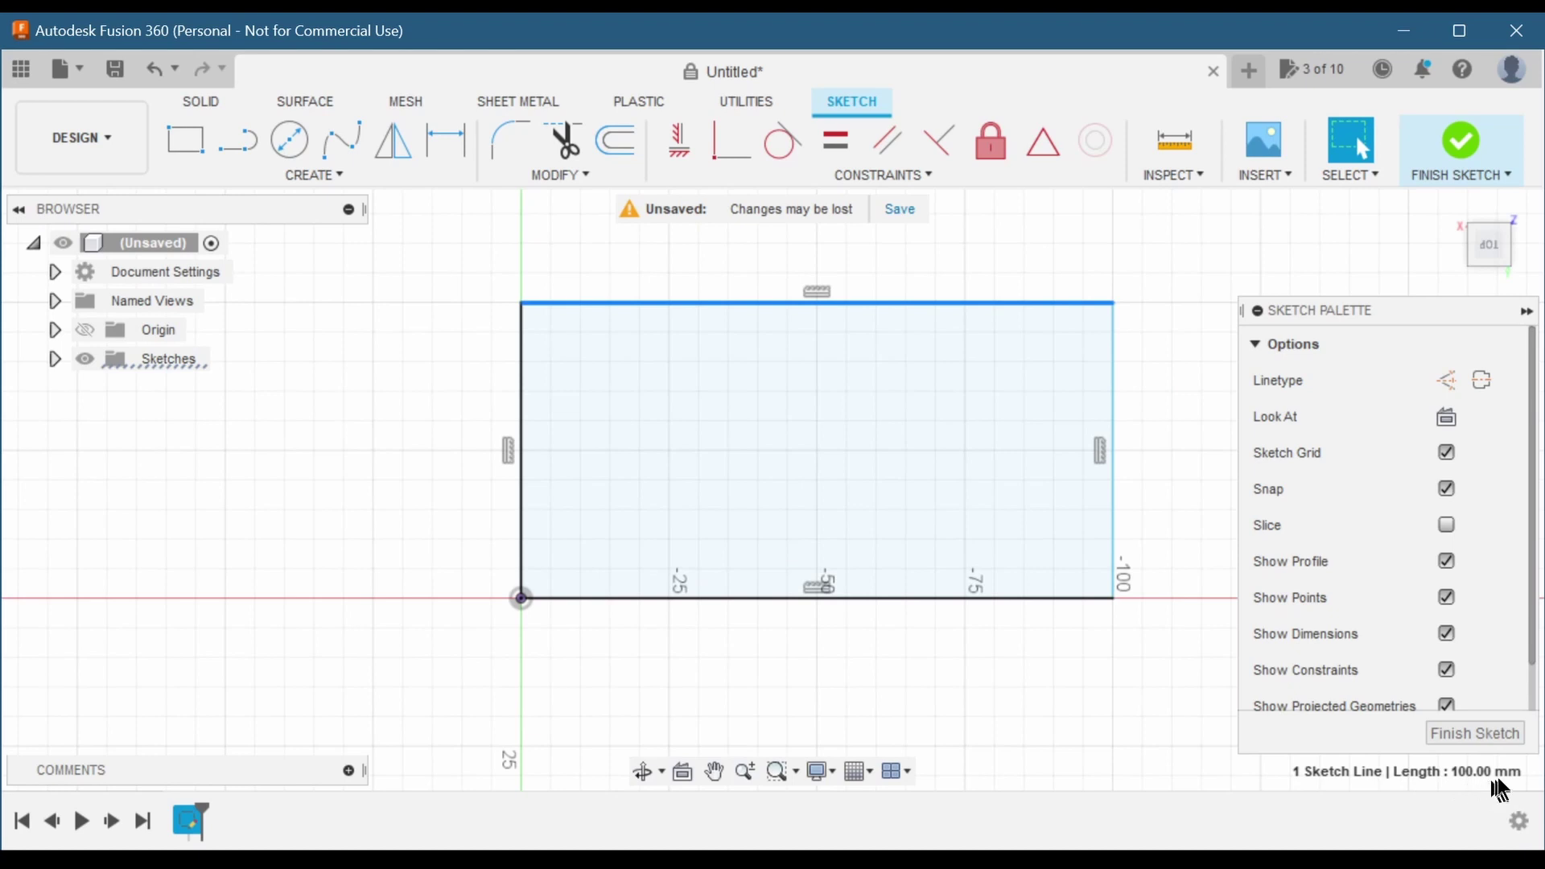
pyautogui.click(519, 501)
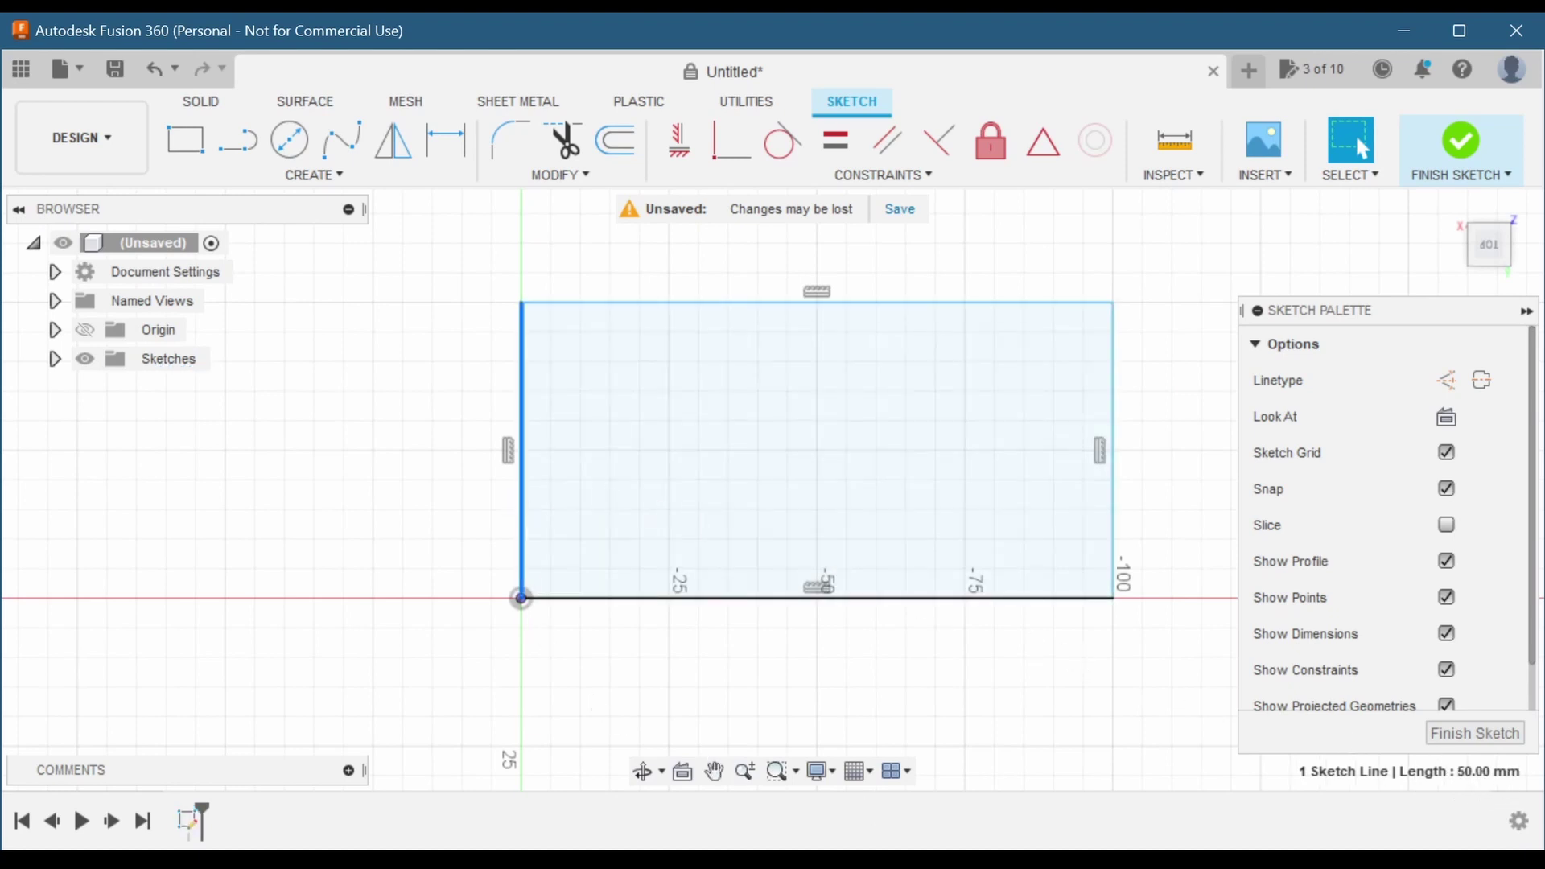
pyautogui.scroll(-3, 495, 640)
pyautogui.scroll(2, 738, 533)
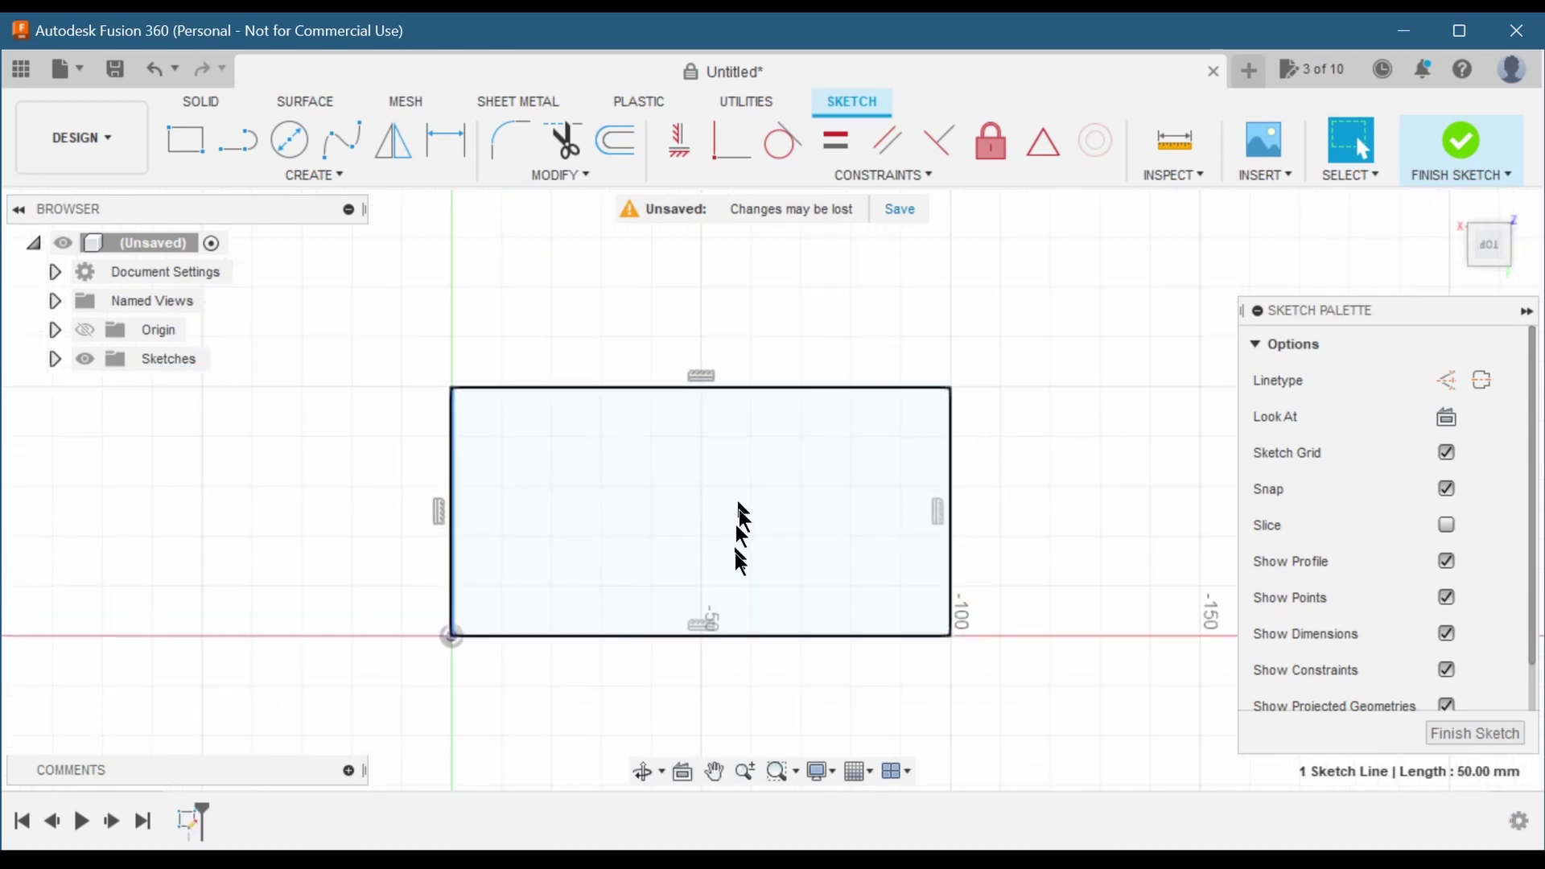
pyautogui.click(750, 636)
pyautogui.click(950, 584)
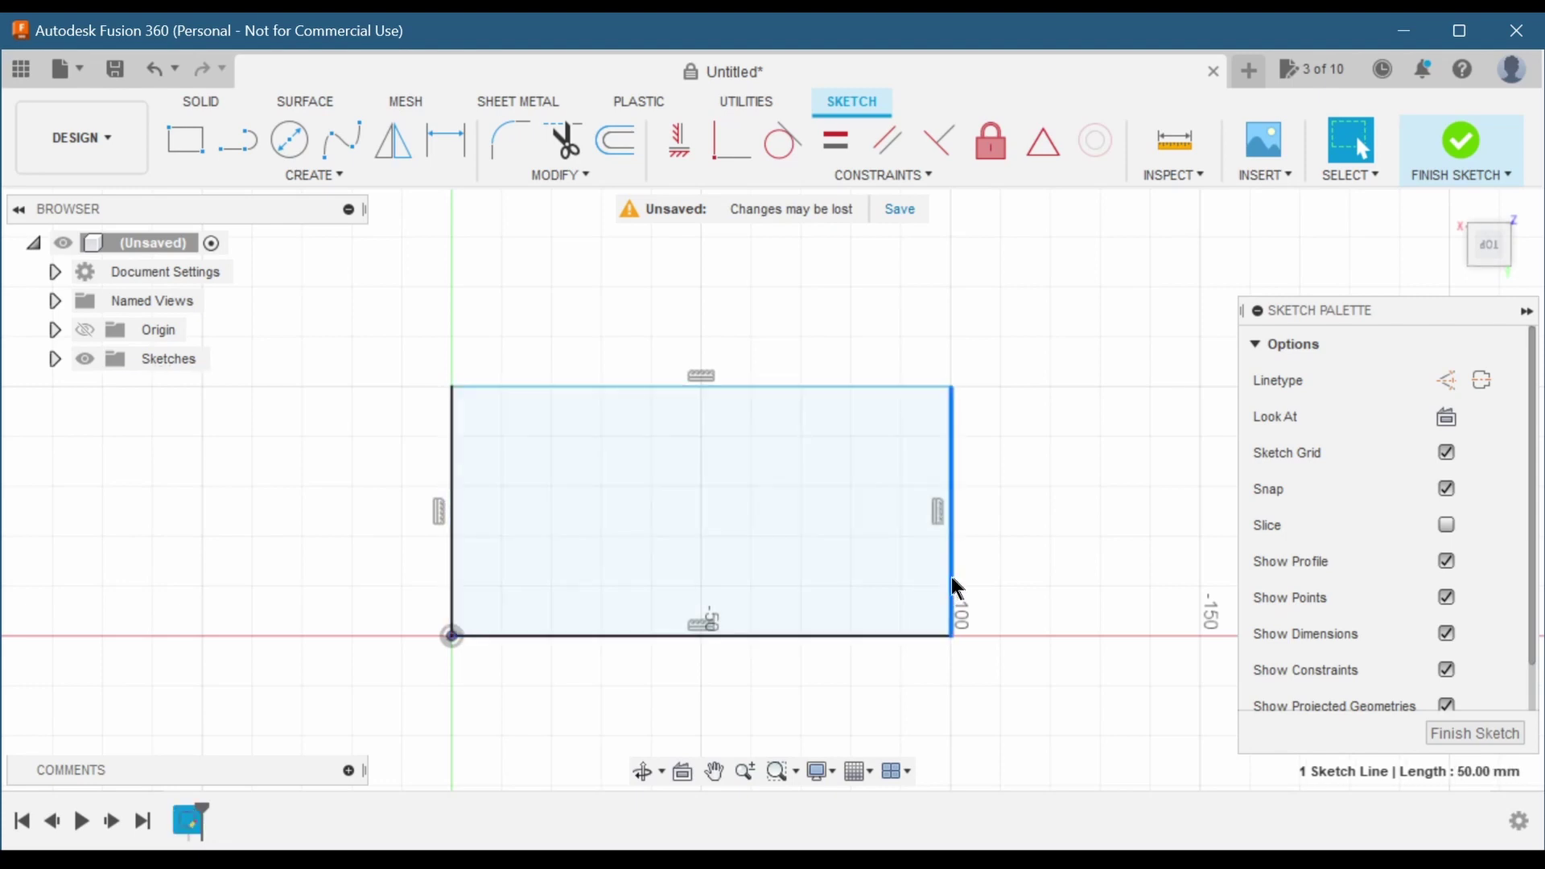
pyautogui.click(1049, 596)
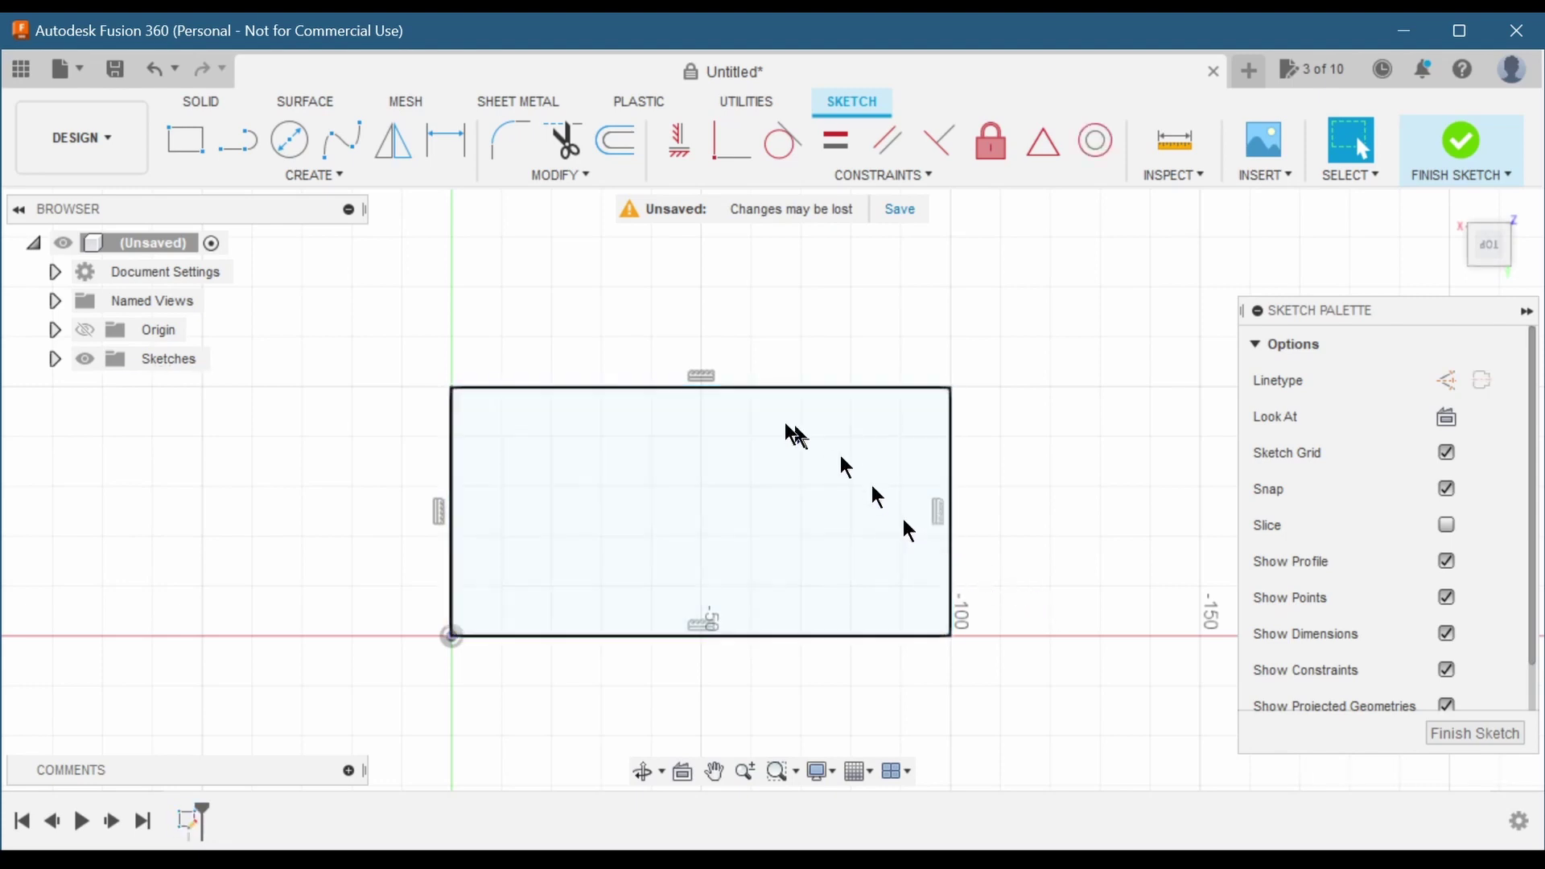
# - Sketch a 50 by 50 mm center rectangle centered on the upper-left corner of the existing rectangle
pyautogui.click(191, 150)
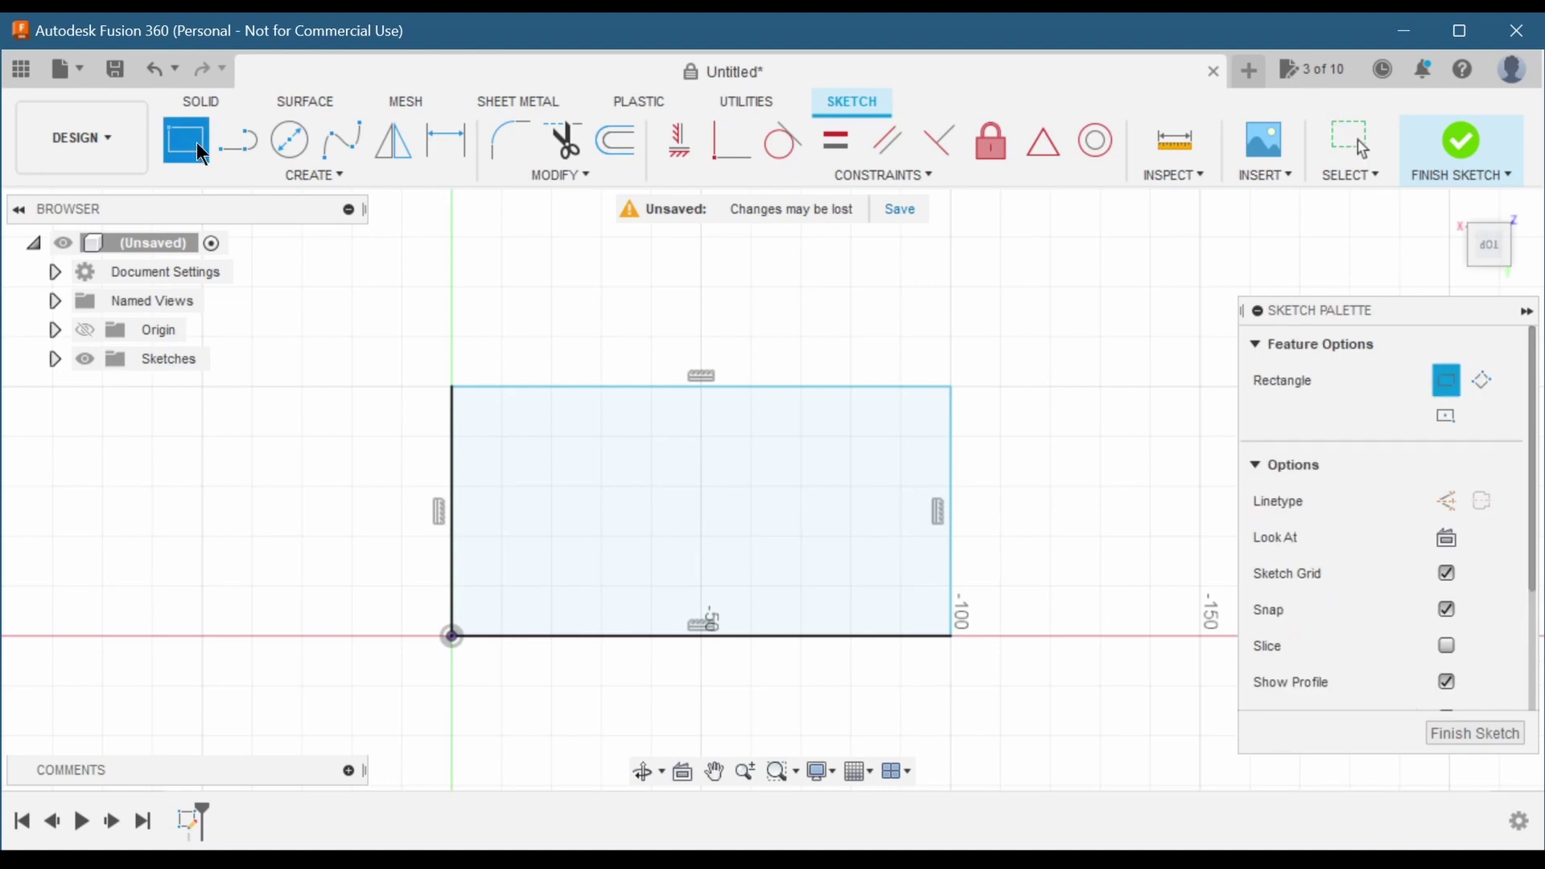
pyautogui.click(1447, 416)
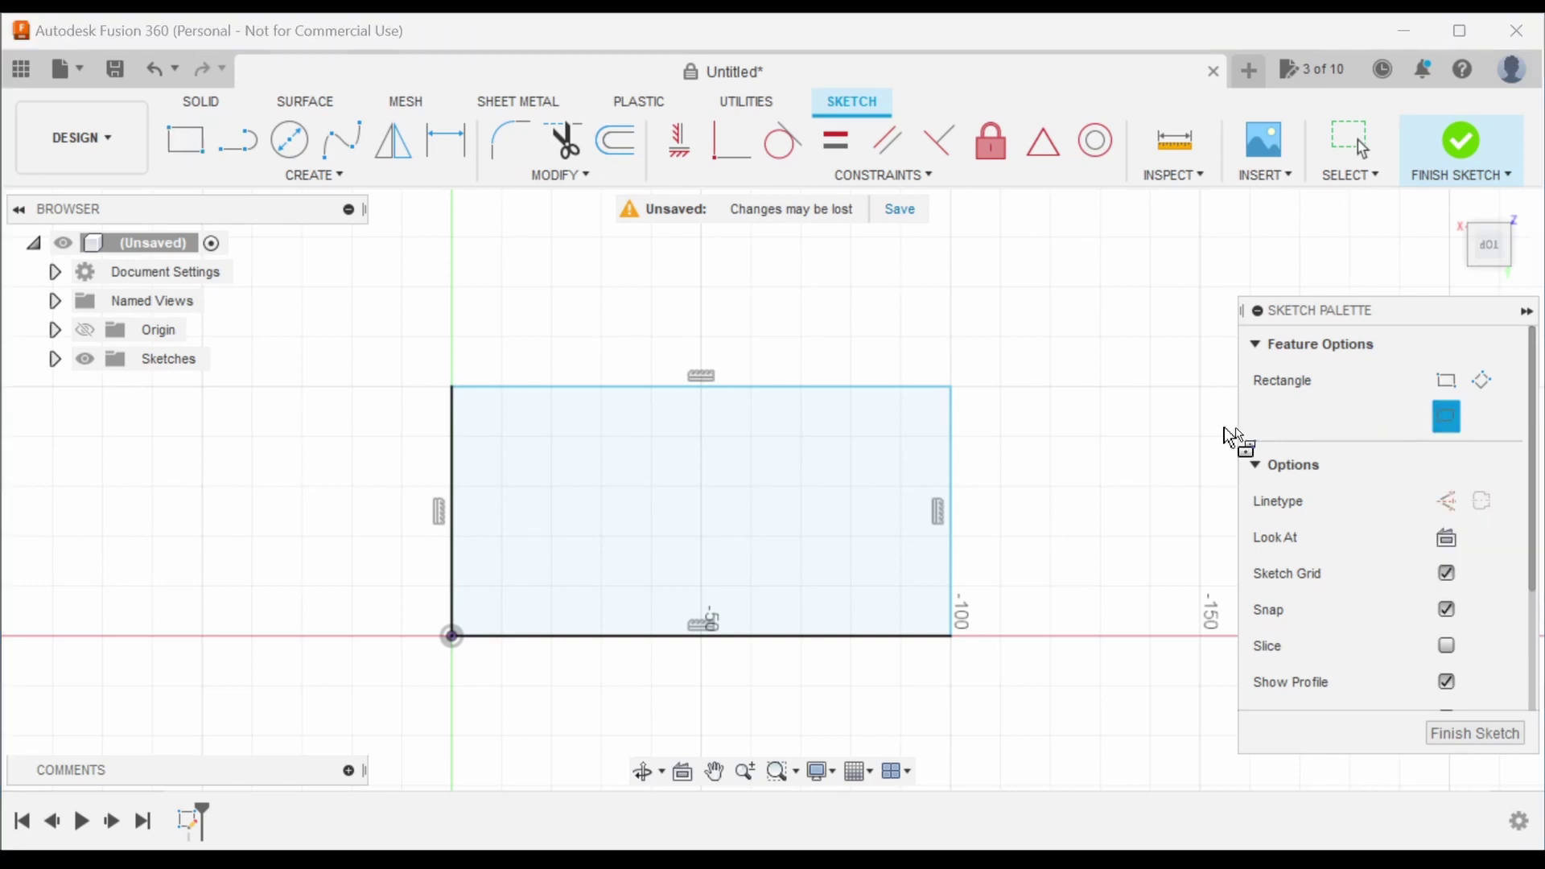
pyautogui.click(452, 394)
pyautogui.scroll(-2, 453, 398)
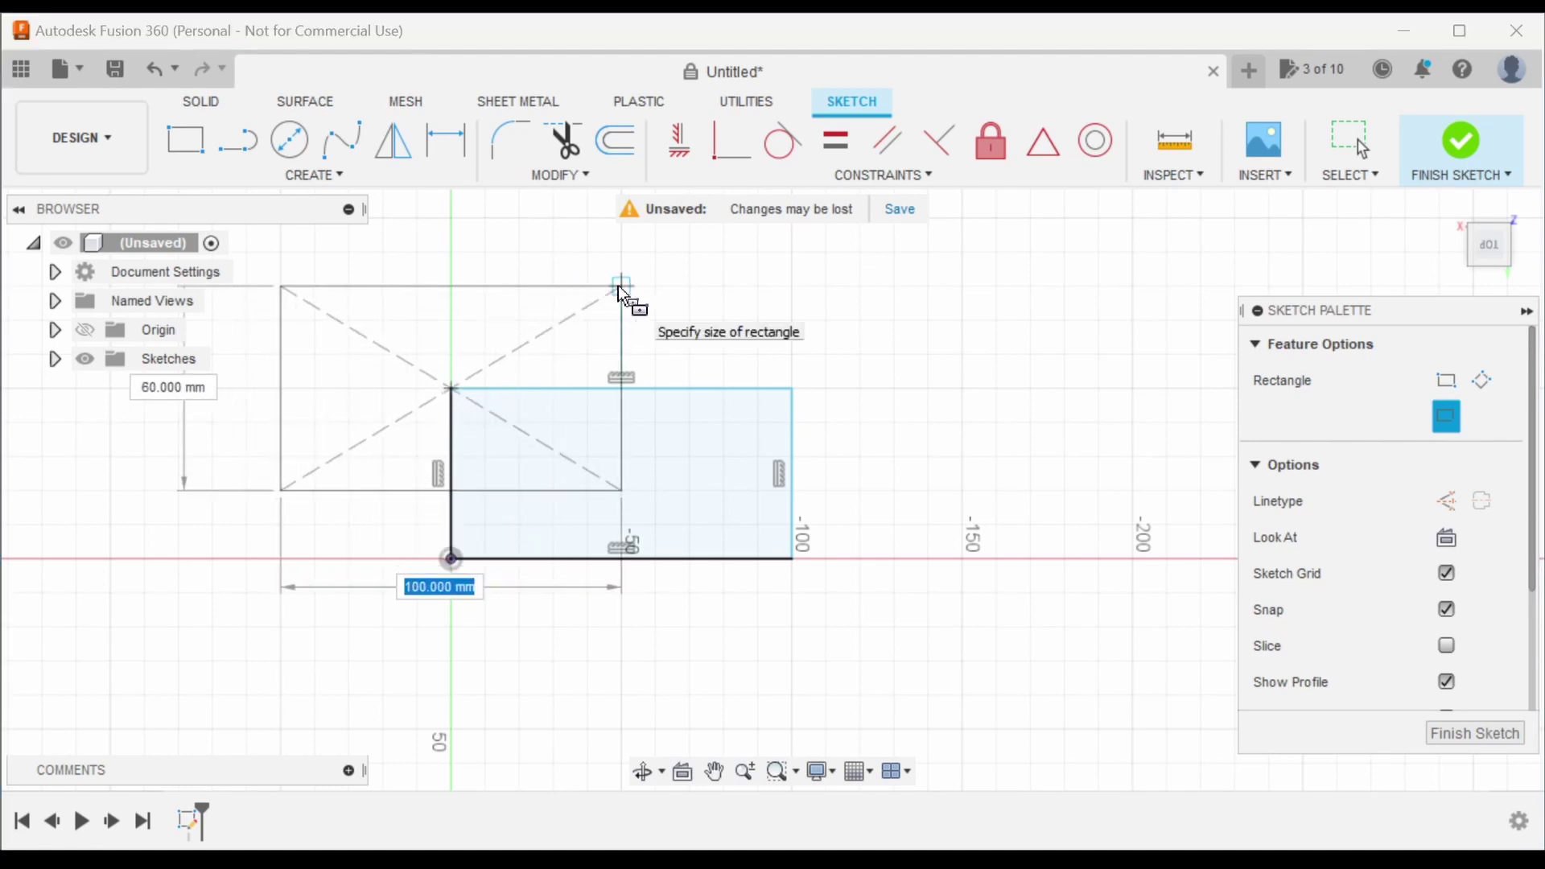
pyautogui.scroll(-4, 595, 322)
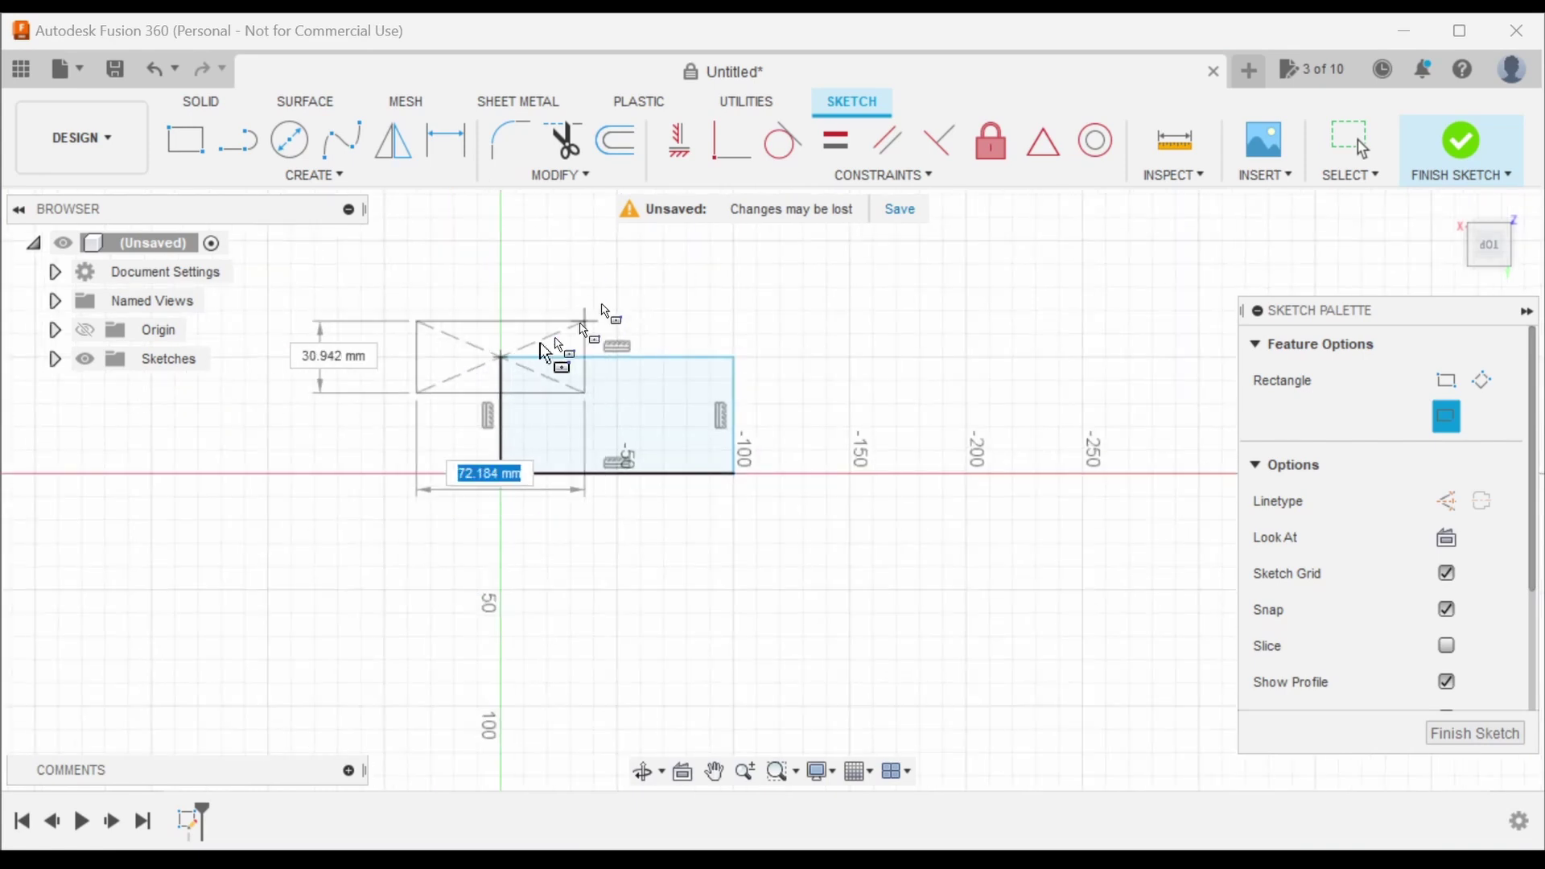
pyautogui.scroll(5, 418, 334)
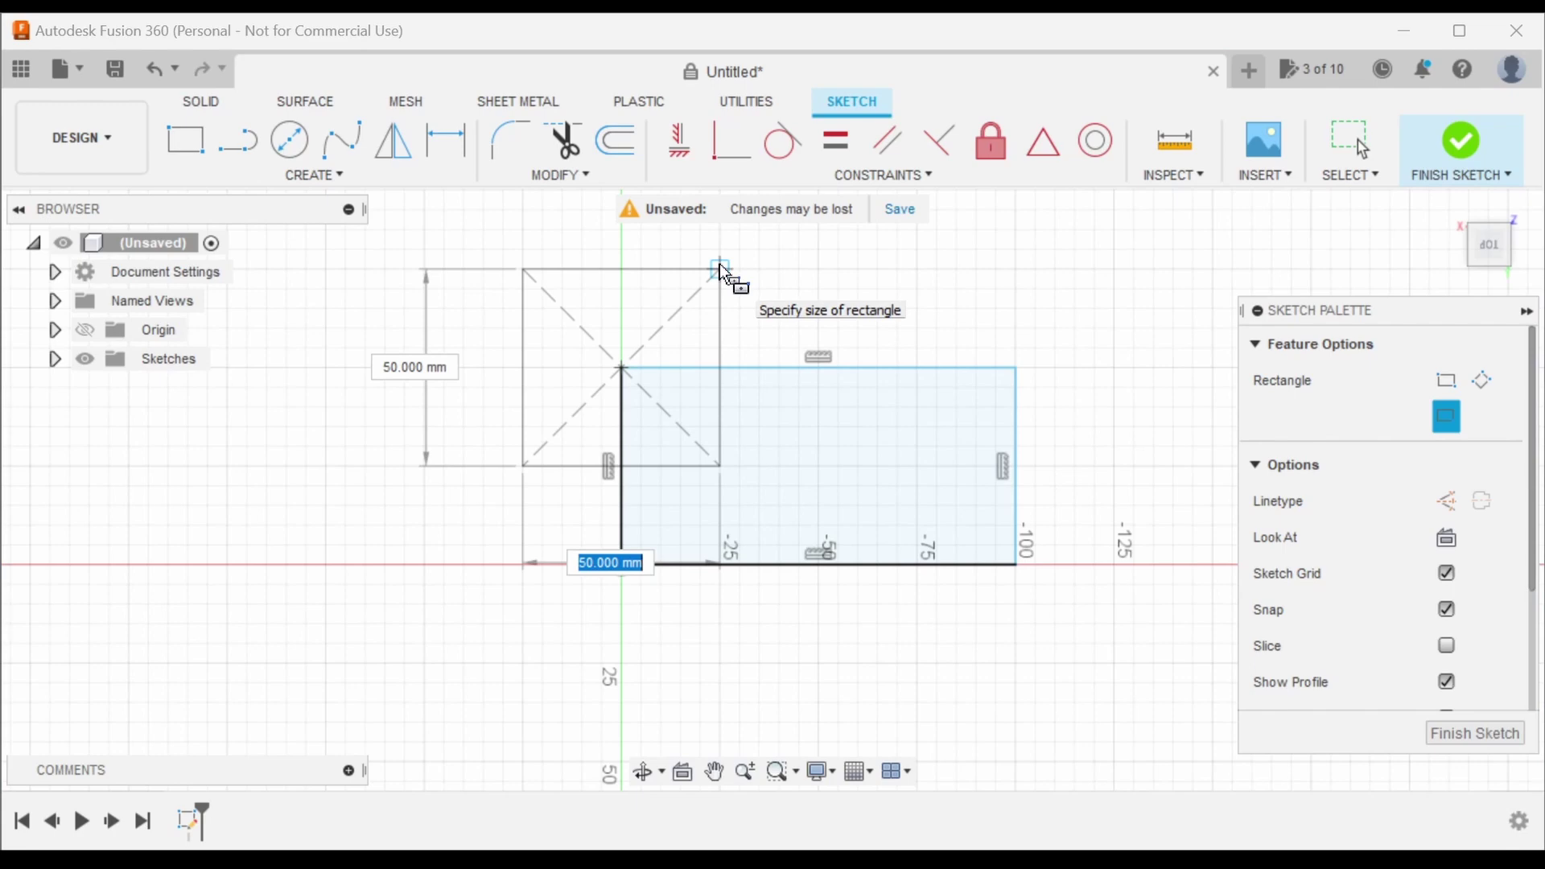
pyautogui.click(722, 273)
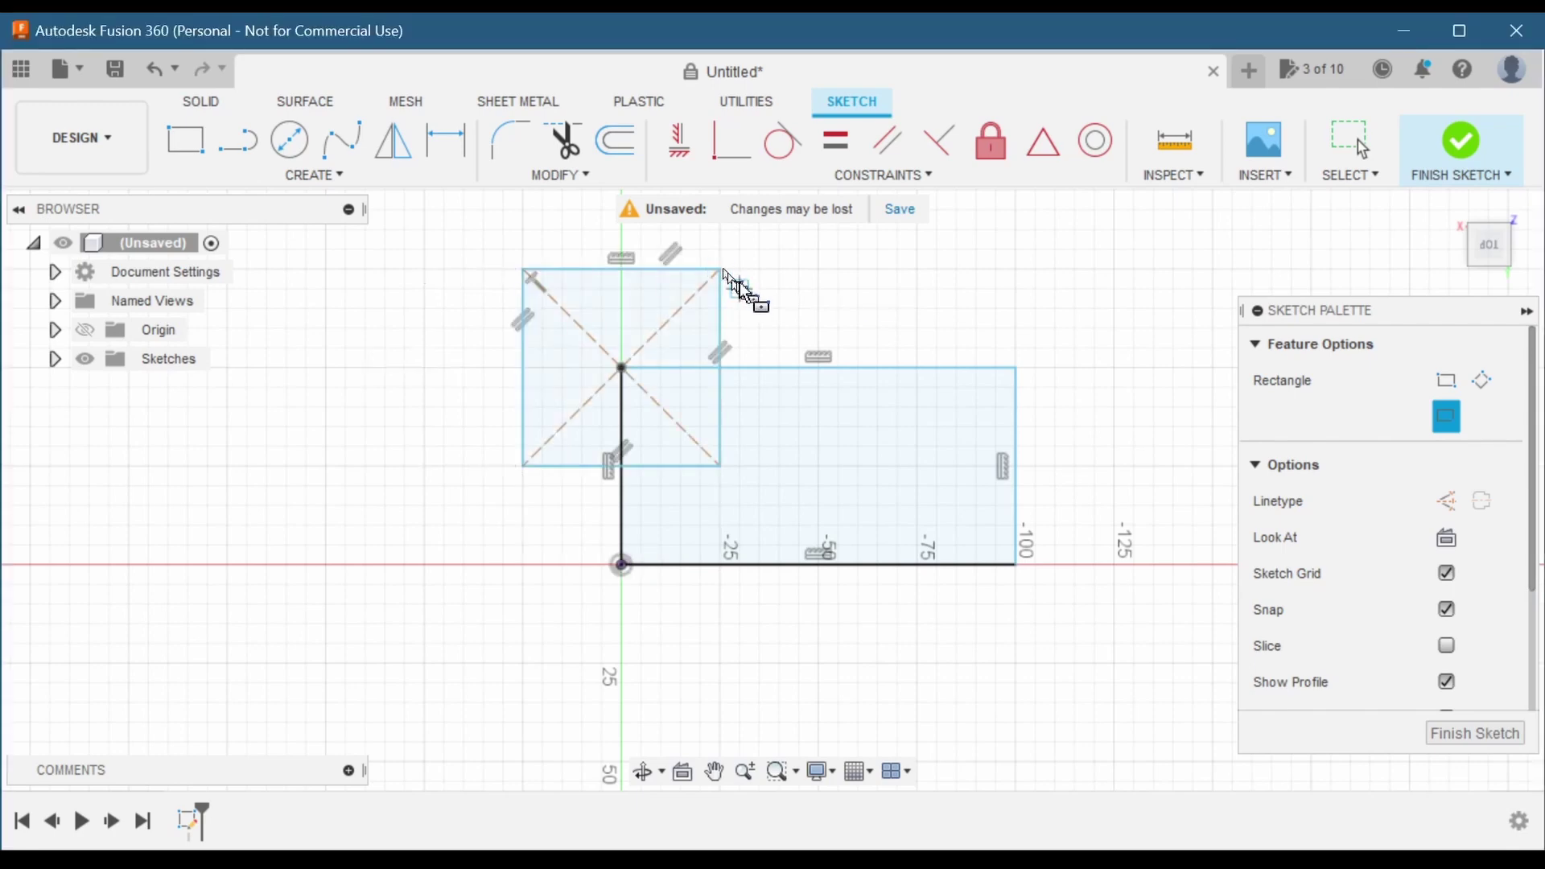
pyautogui.scroll(-2, 808, 318)
pyautogui.scroll(3, 828, 318)
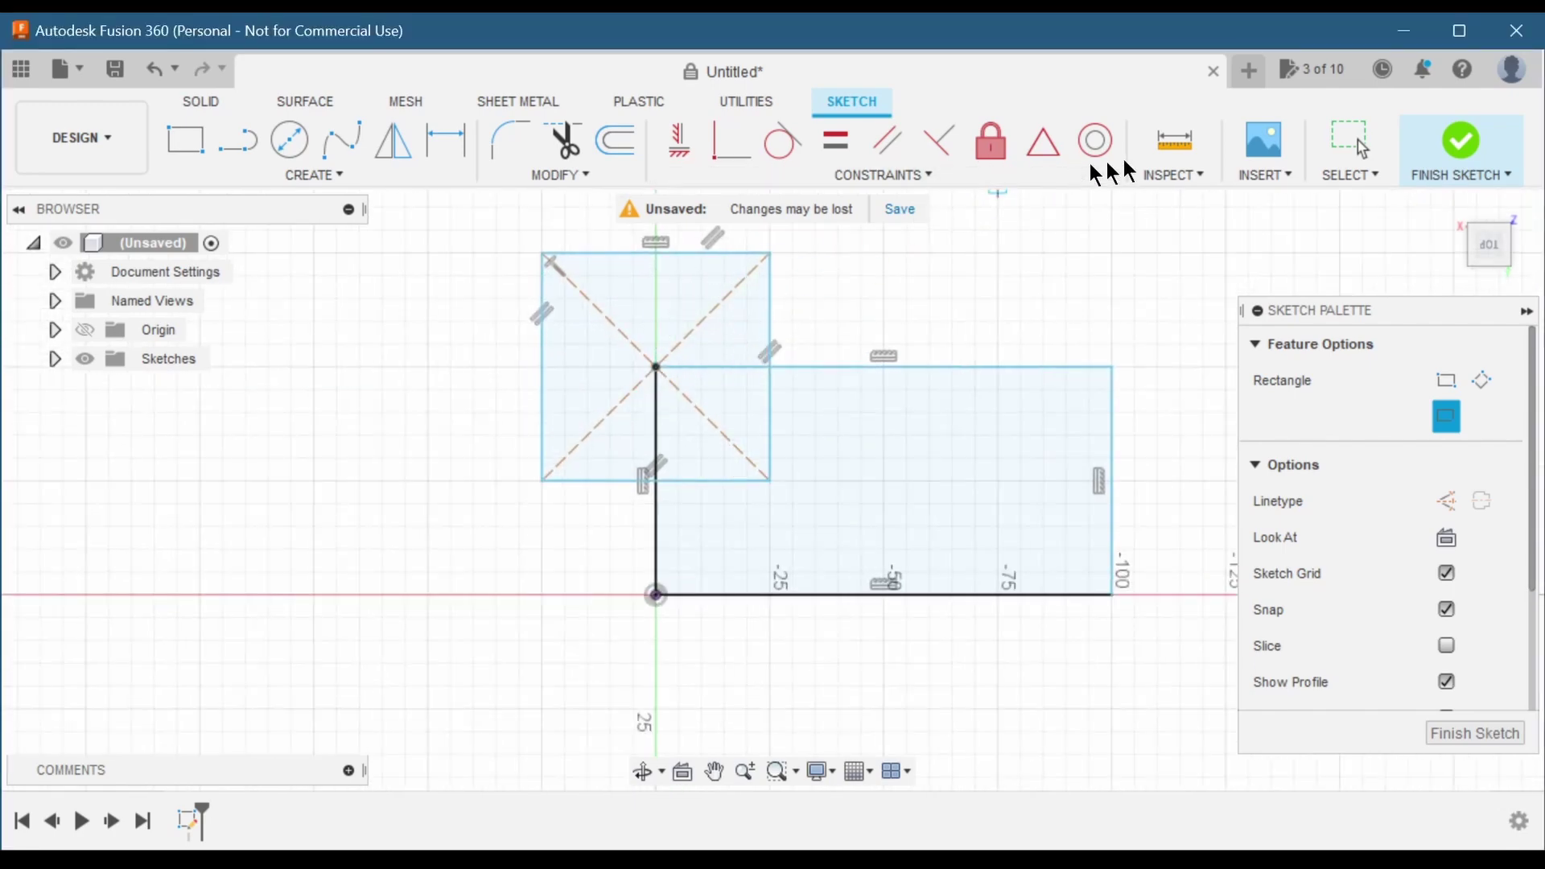
# - Check the length of the square's upper edge and the area of the region where the two rectangles overlap
pyautogui.click(1353, 145)
pyautogui.click(681, 255)
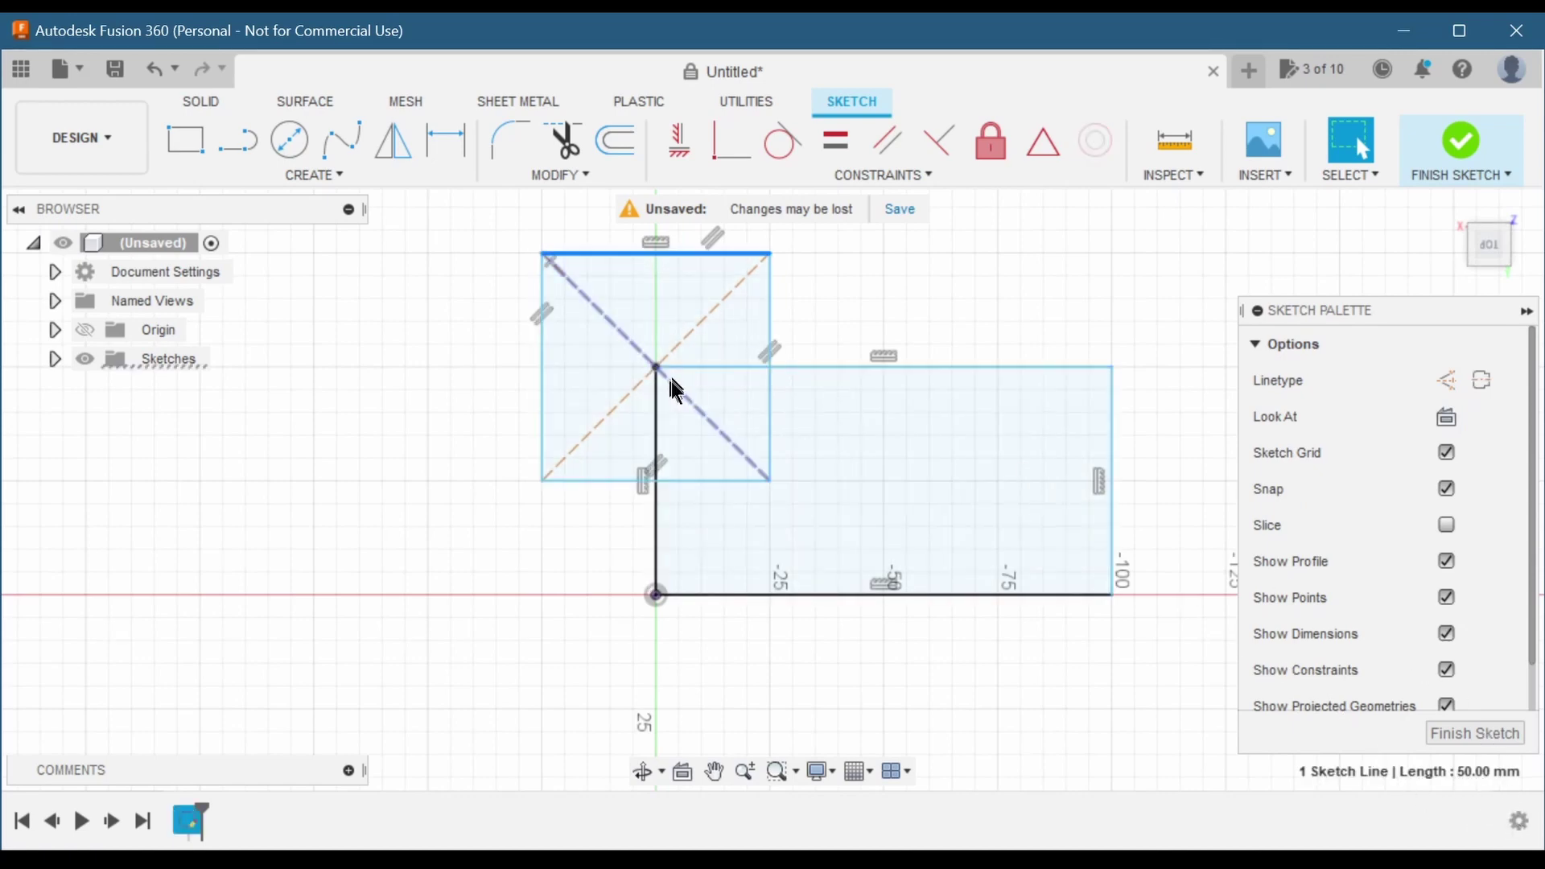
pyautogui.click(712, 404)
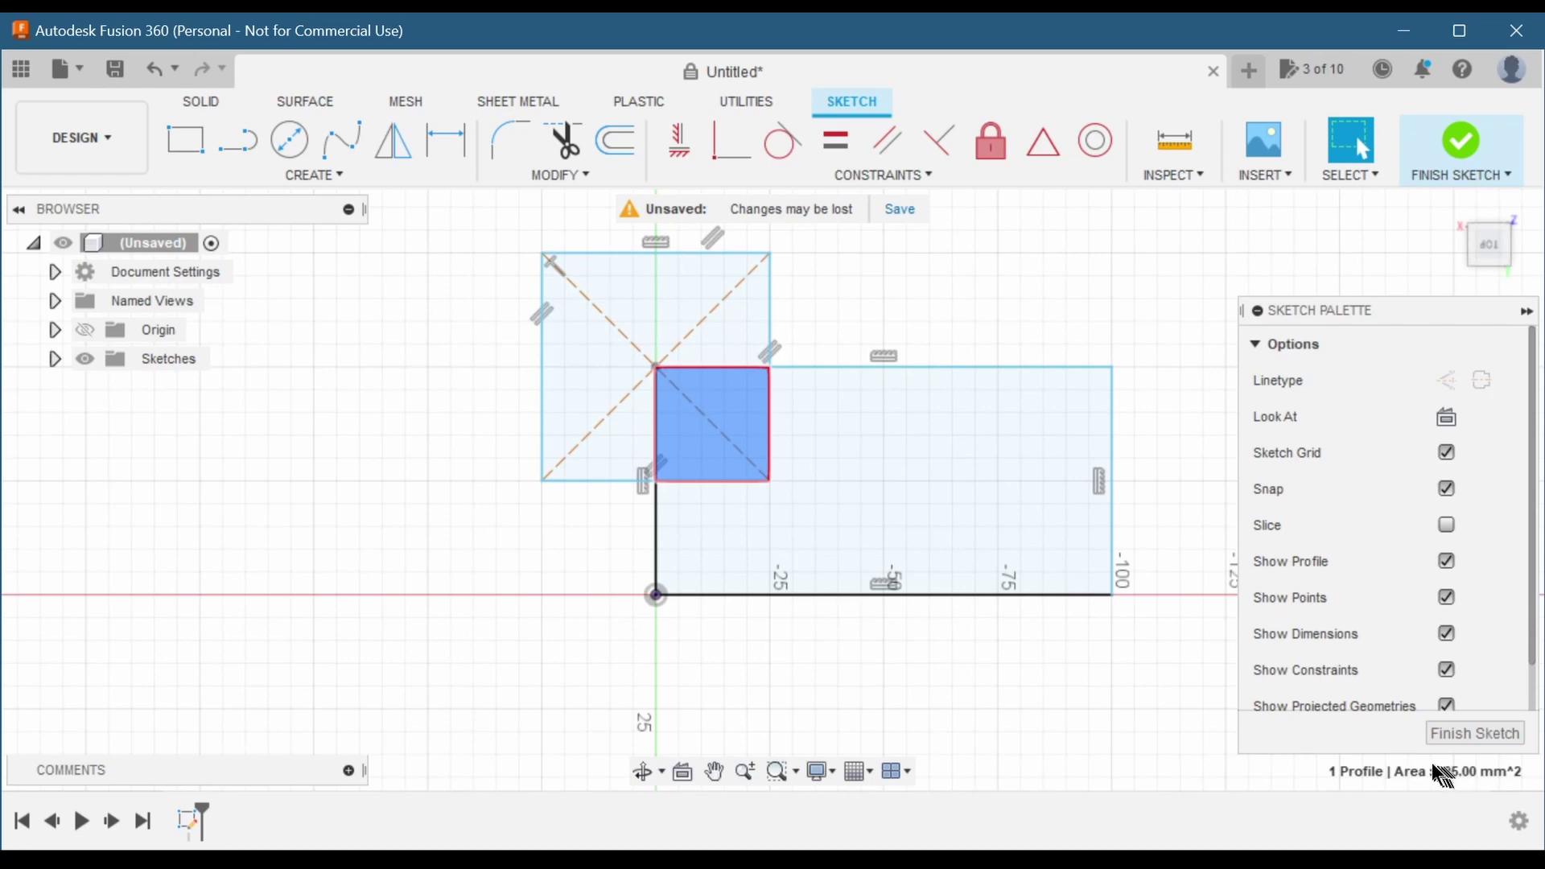
# - Check the areas of the larger rectangle's remaining region and the square's region outside the overlap, leaving nothing selected
pyautogui.click(939, 483)
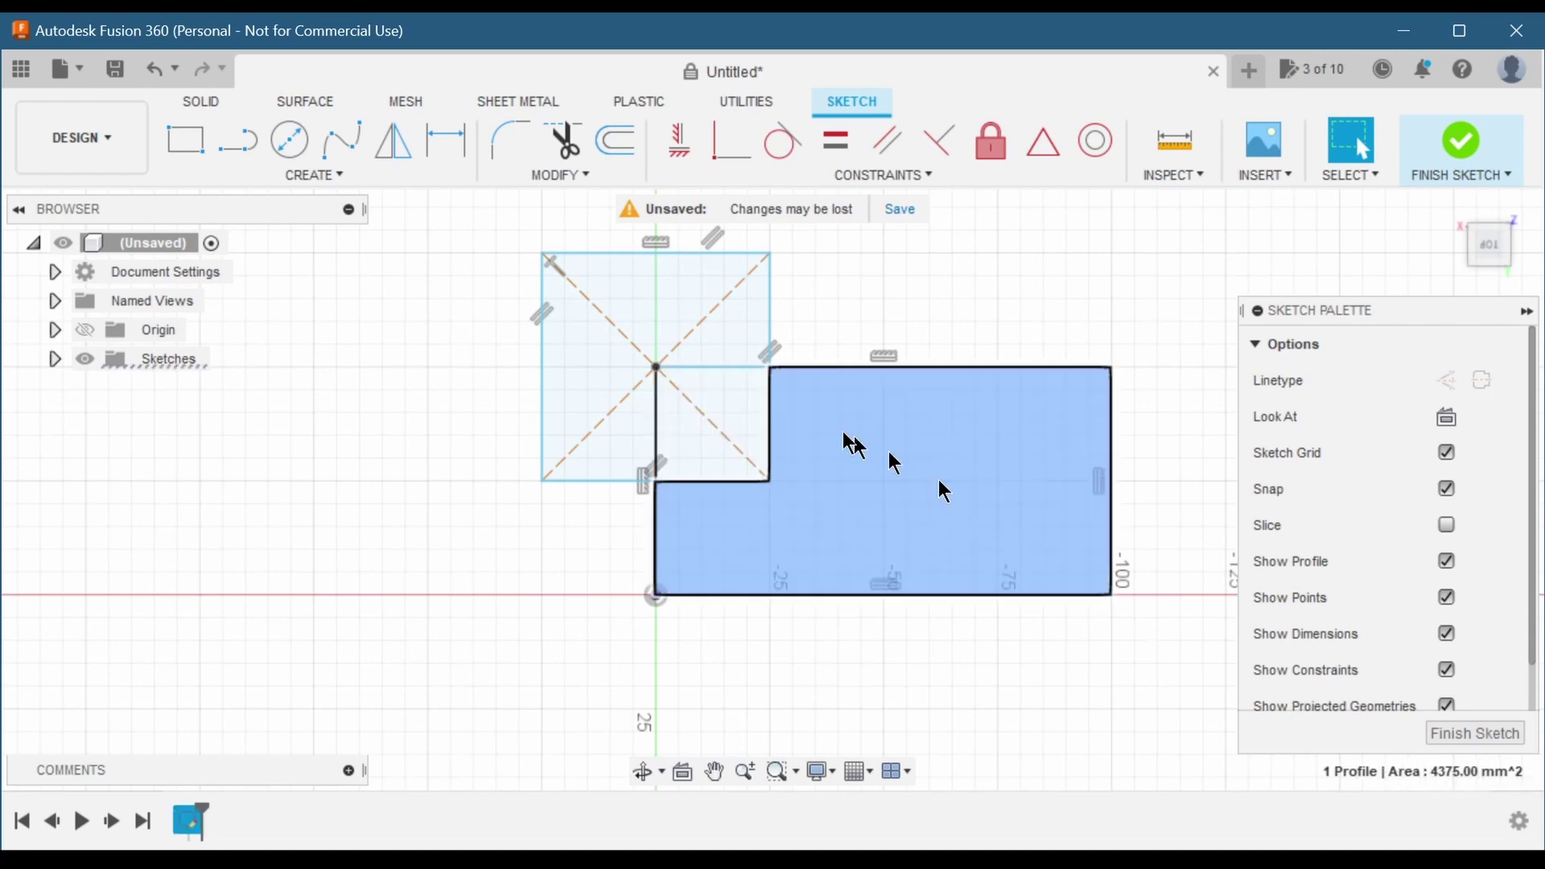
pyautogui.click(712, 312)
pyautogui.click(732, 332)
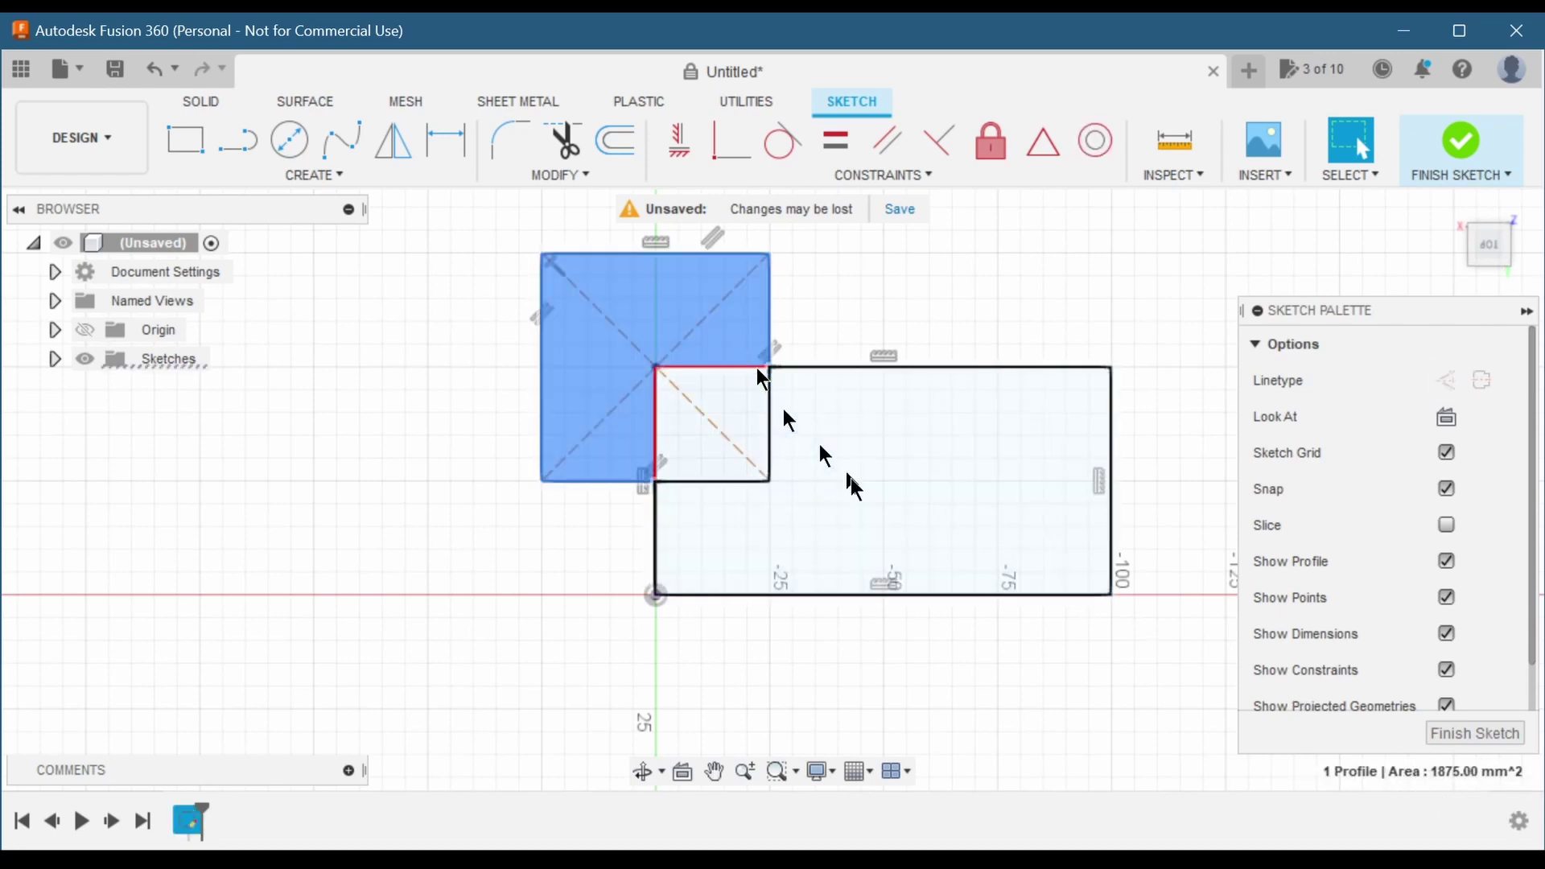
pyautogui.click(881, 500)
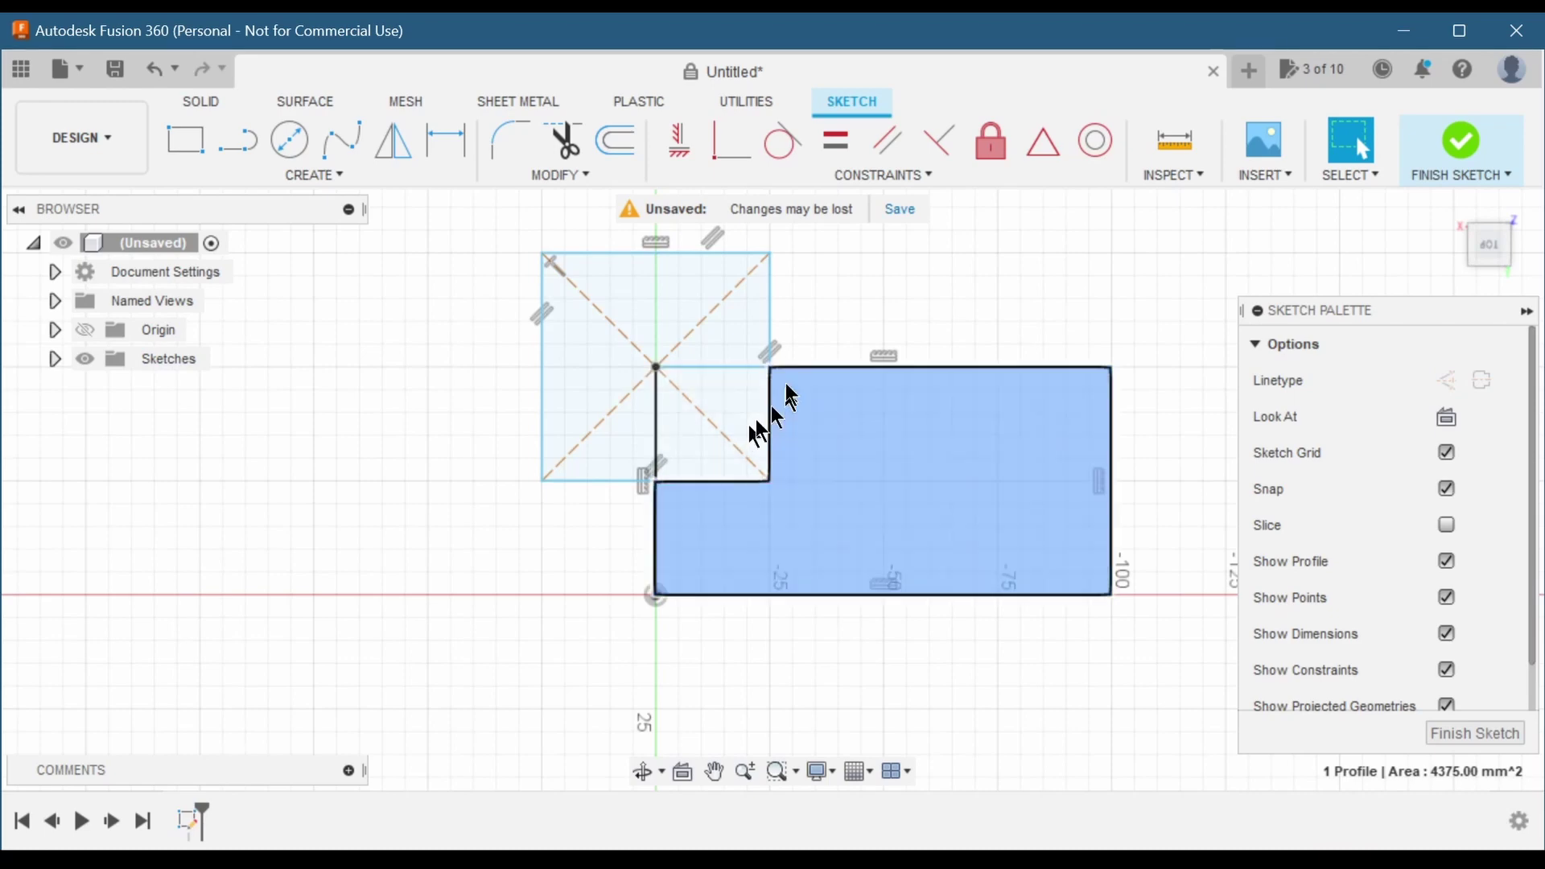
pyautogui.click(891, 290)
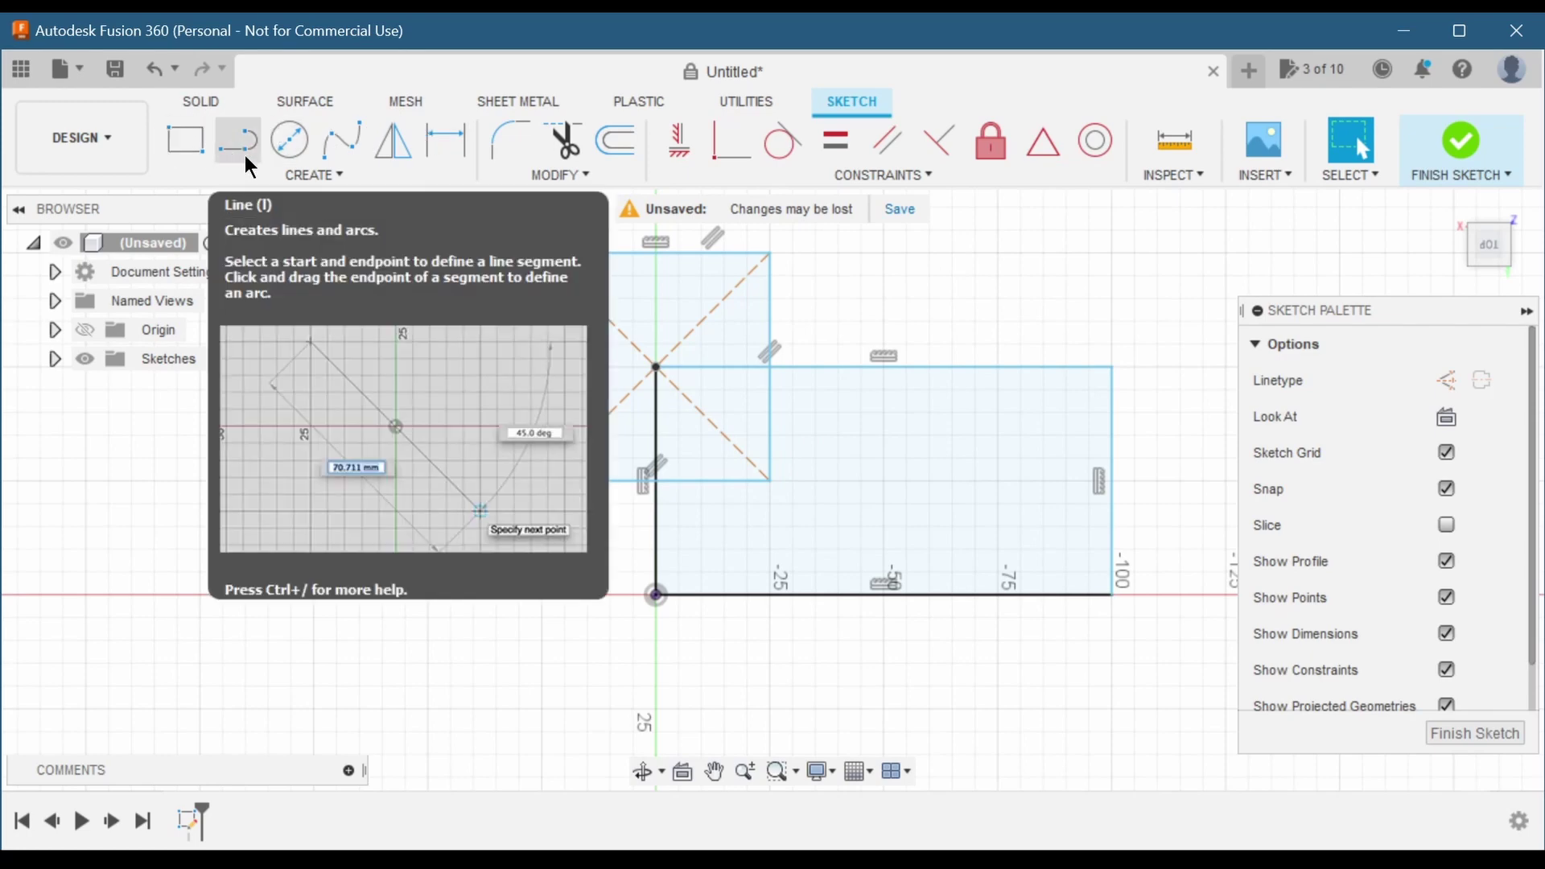
# - Sketch a 41 mm vertical line upward from the square's upper-left corner, ending the line there with nothing selected
pyautogui.click(245, 155)
pyautogui.scroll(-1, 630, 706)
pyautogui.scroll(-2, 724, 755)
pyautogui.scroll(4, 986, 454)
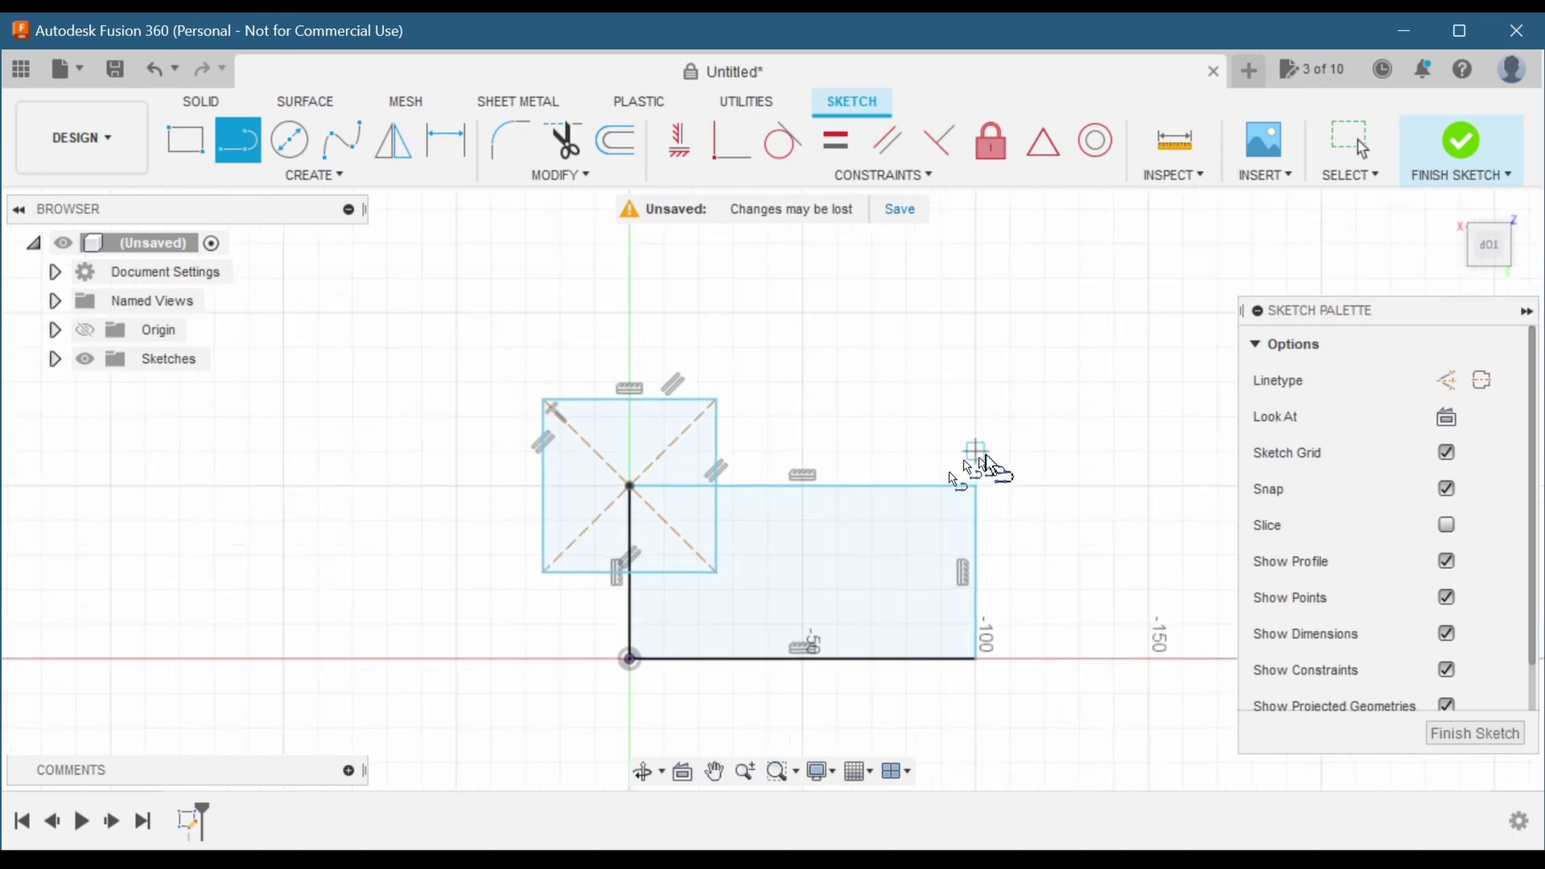
pyautogui.scroll(-4, 993, 544)
pyautogui.scroll(3, 777, 310)
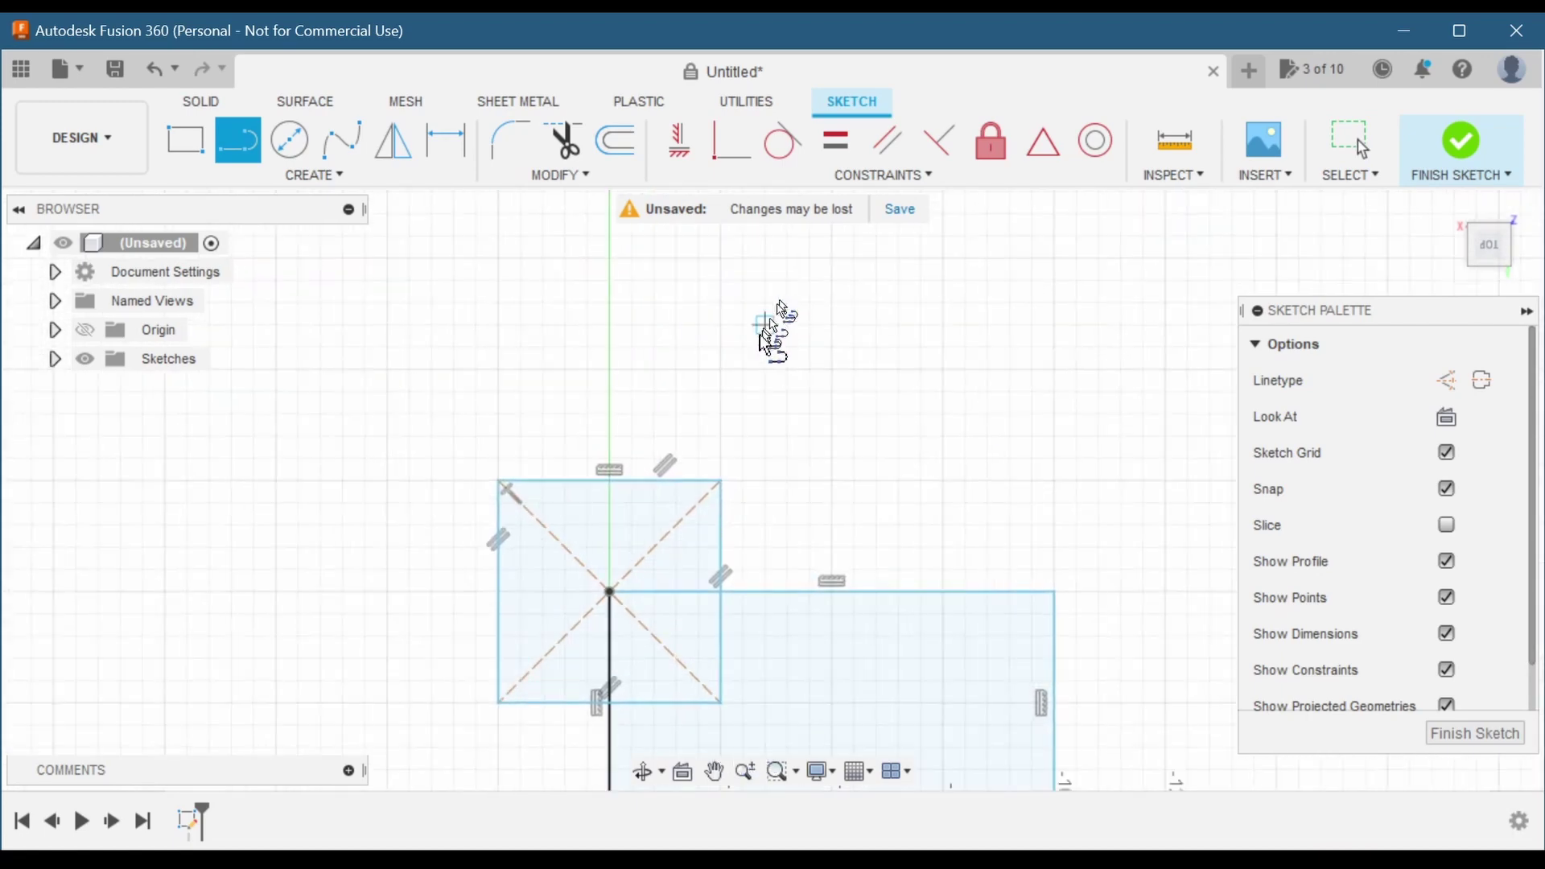
pyautogui.scroll(-3, 559, 568)
pyautogui.scroll(1, 555, 556)
pyautogui.click(561, 448)
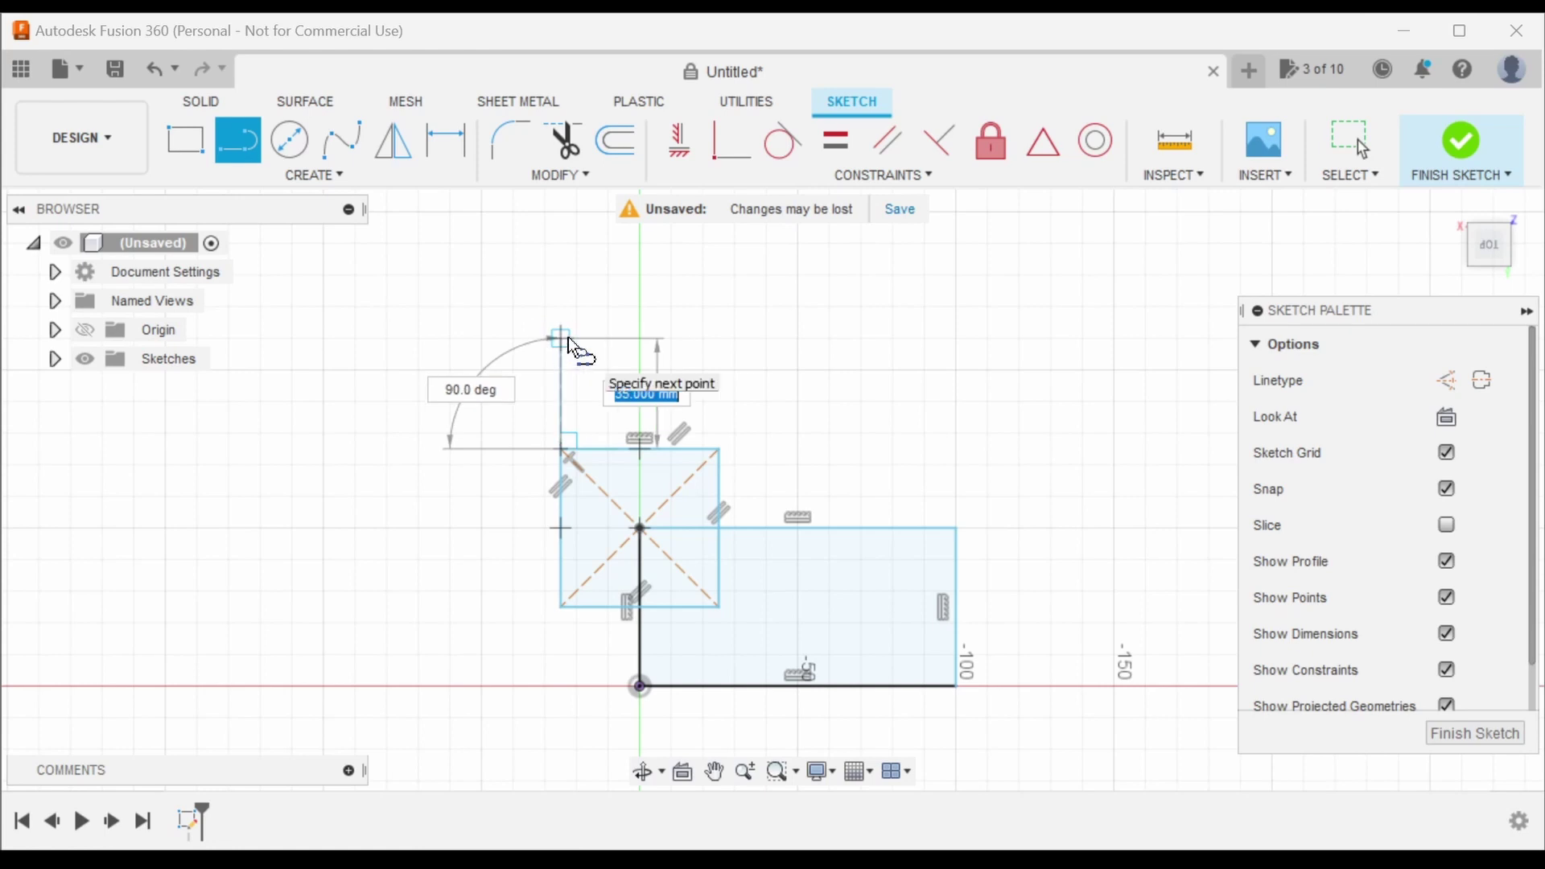
pyautogui.scroll(2, 568, 347)
pyautogui.scroll(2, 568, 336)
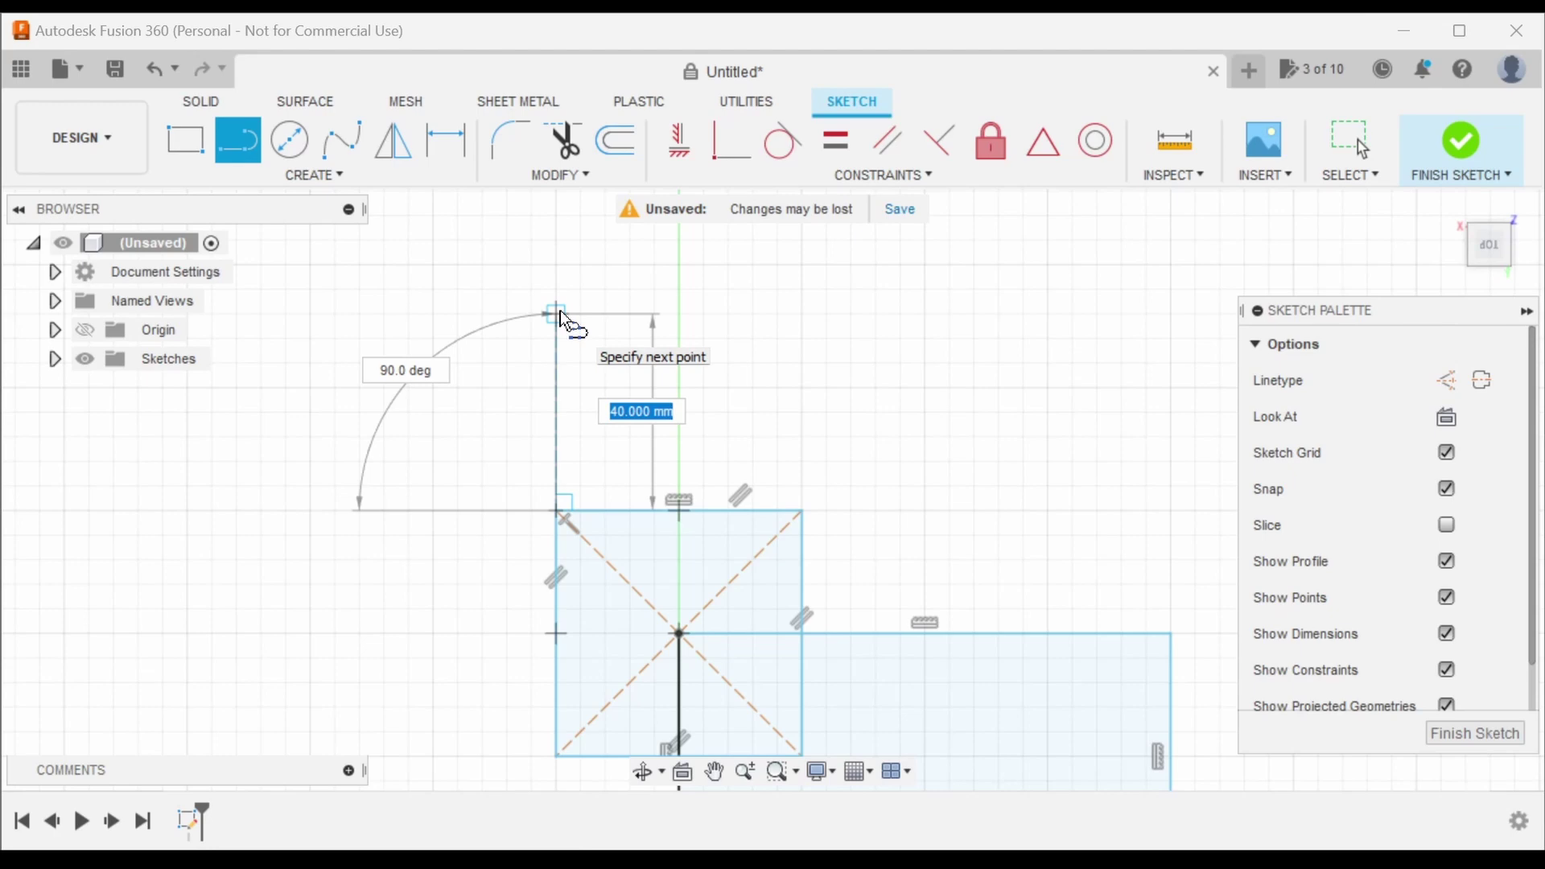
pyautogui.scroll(2, 569, 326)
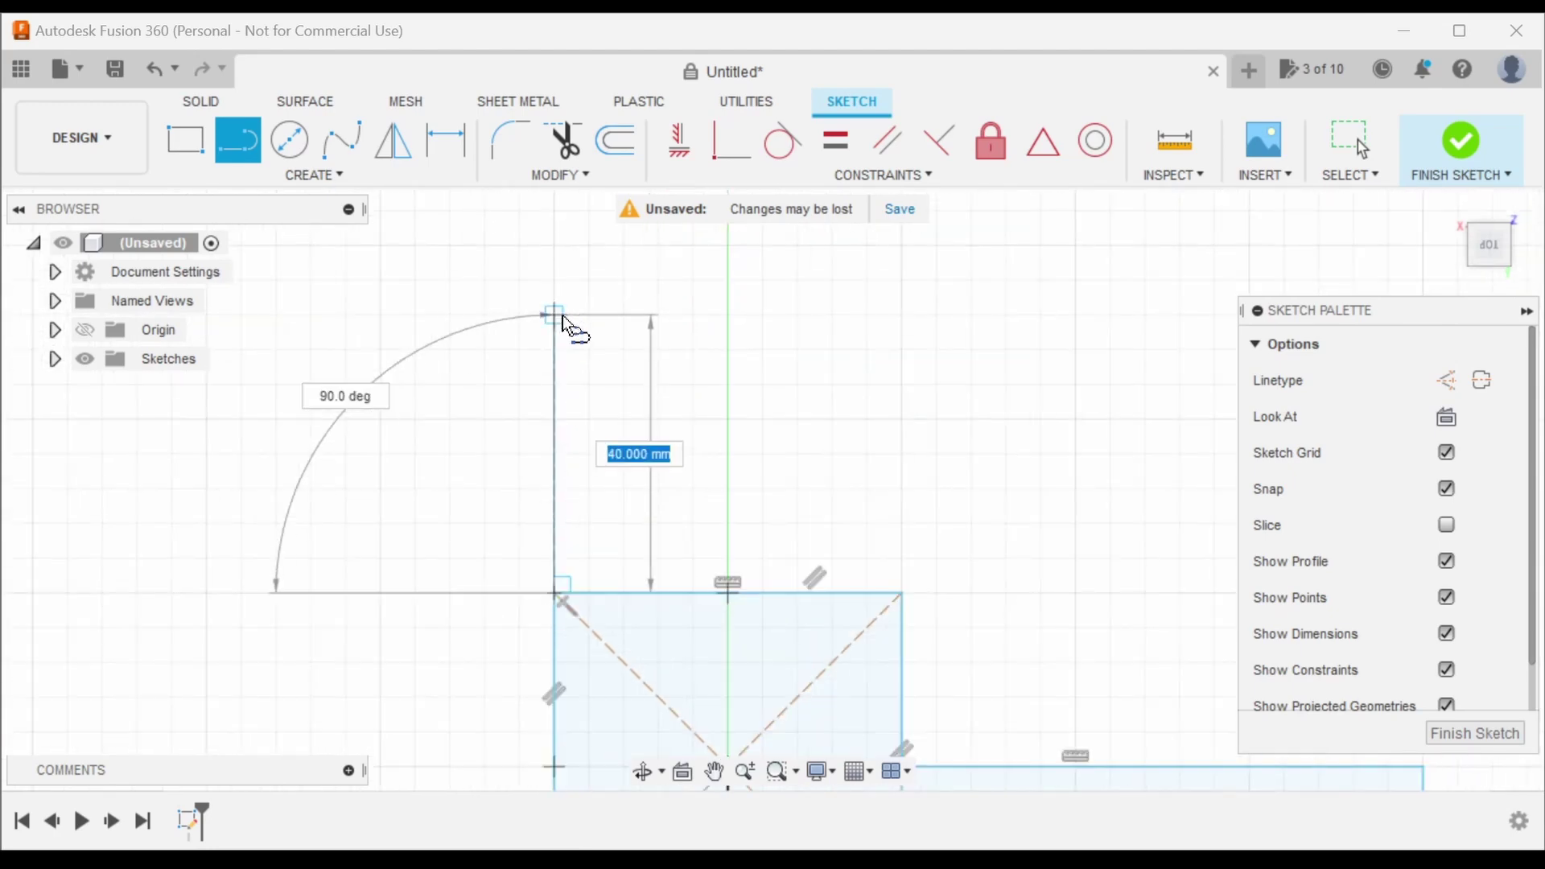
pyautogui.scroll(1, 572, 328)
pyautogui.scroll(-5, 564, 326)
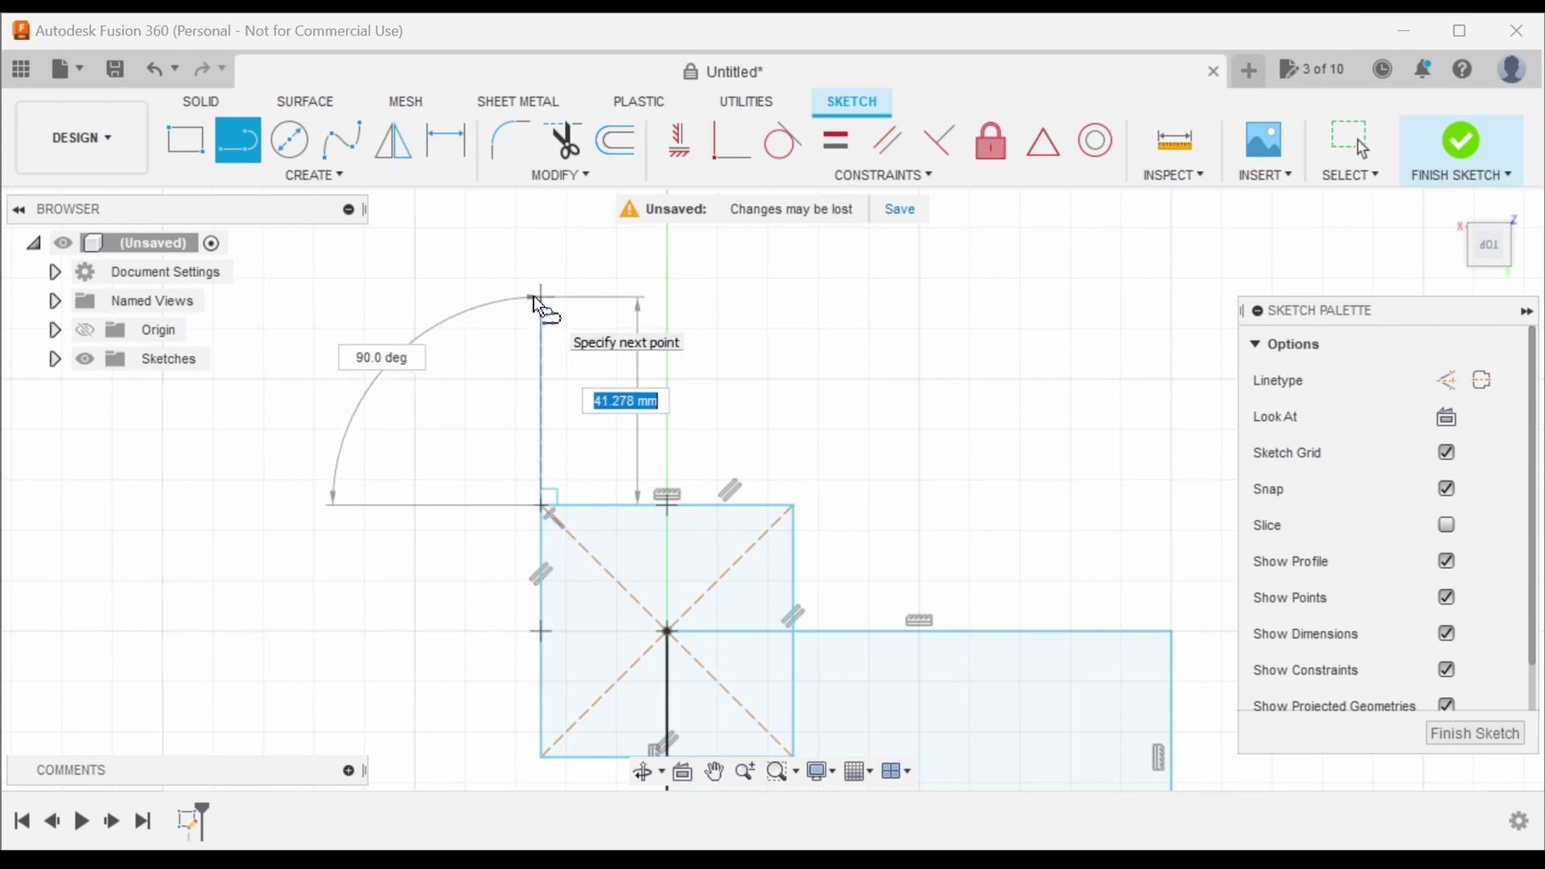
pyautogui.write('41')
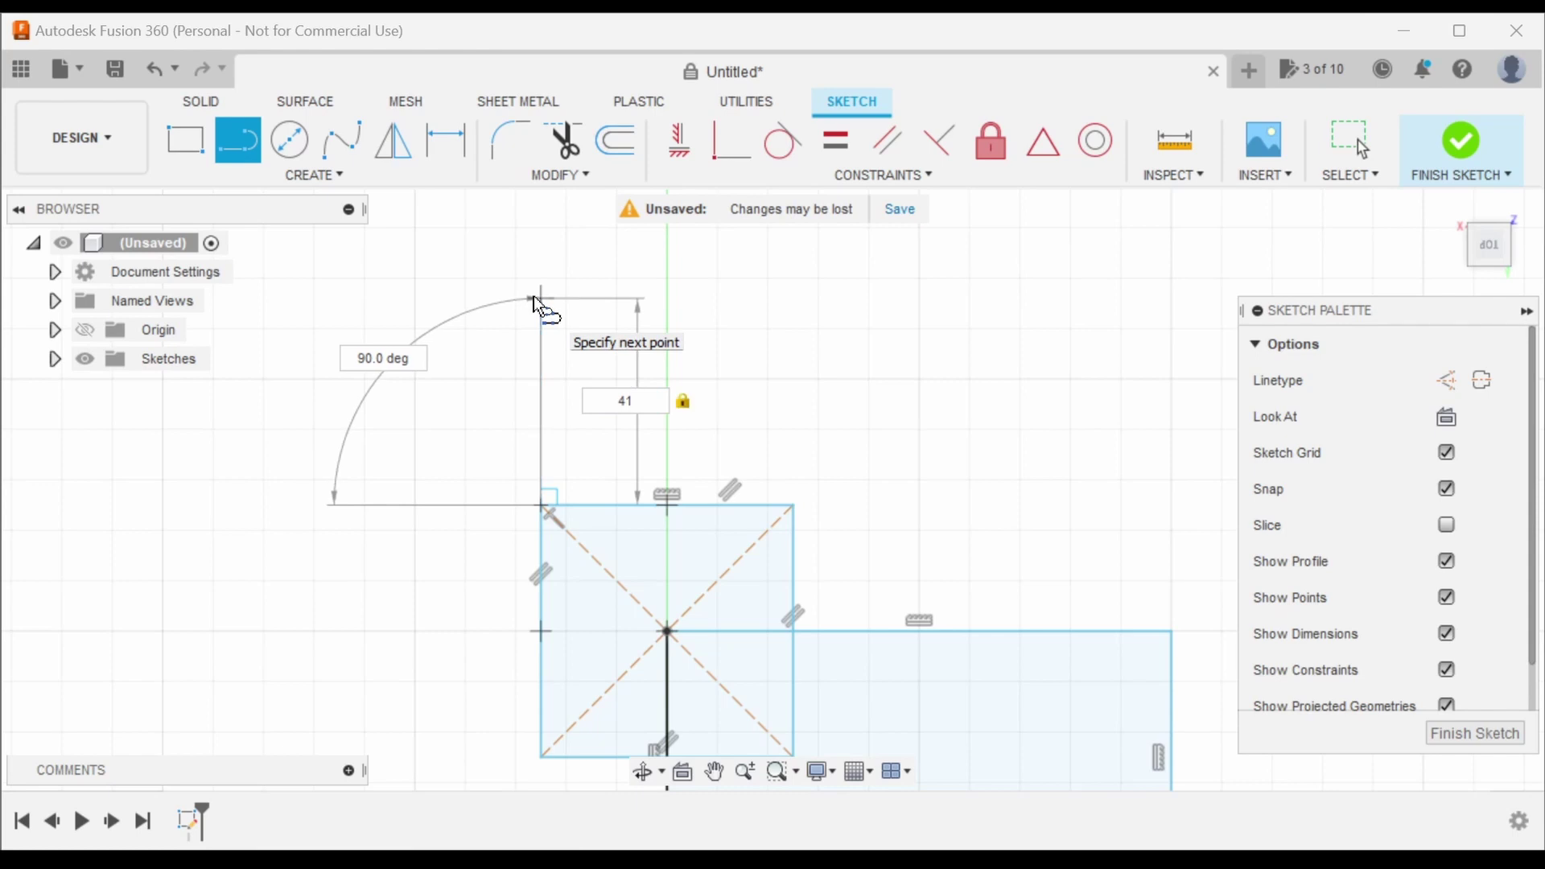
pyautogui.press('Return')
pyautogui.scroll(-2, 276, 427)
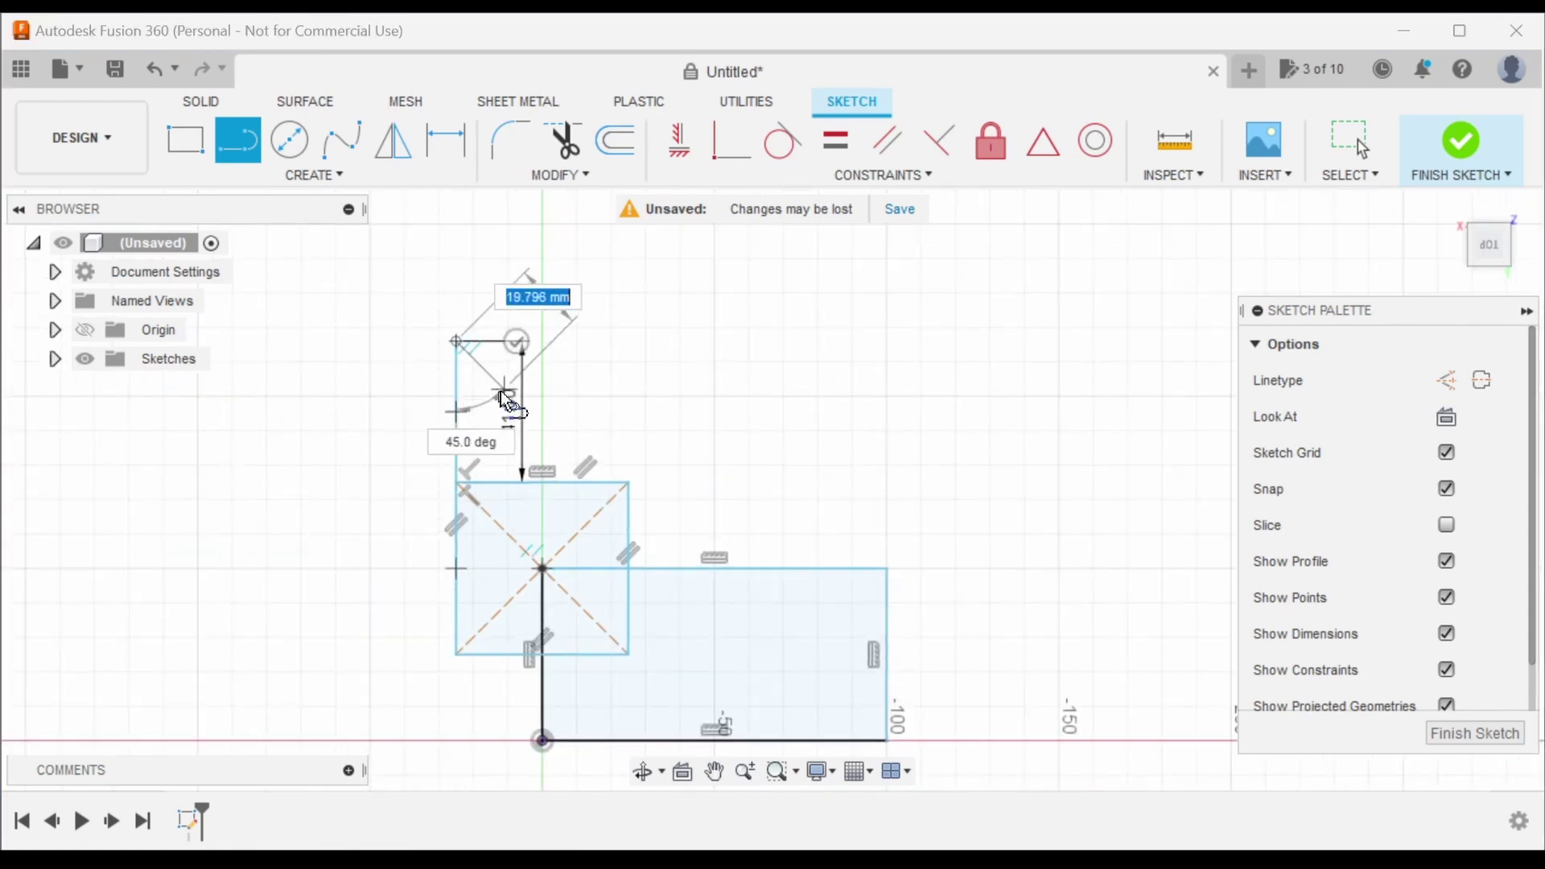
pyautogui.scroll(2, 507, 394)
pyautogui.click(1352, 152)
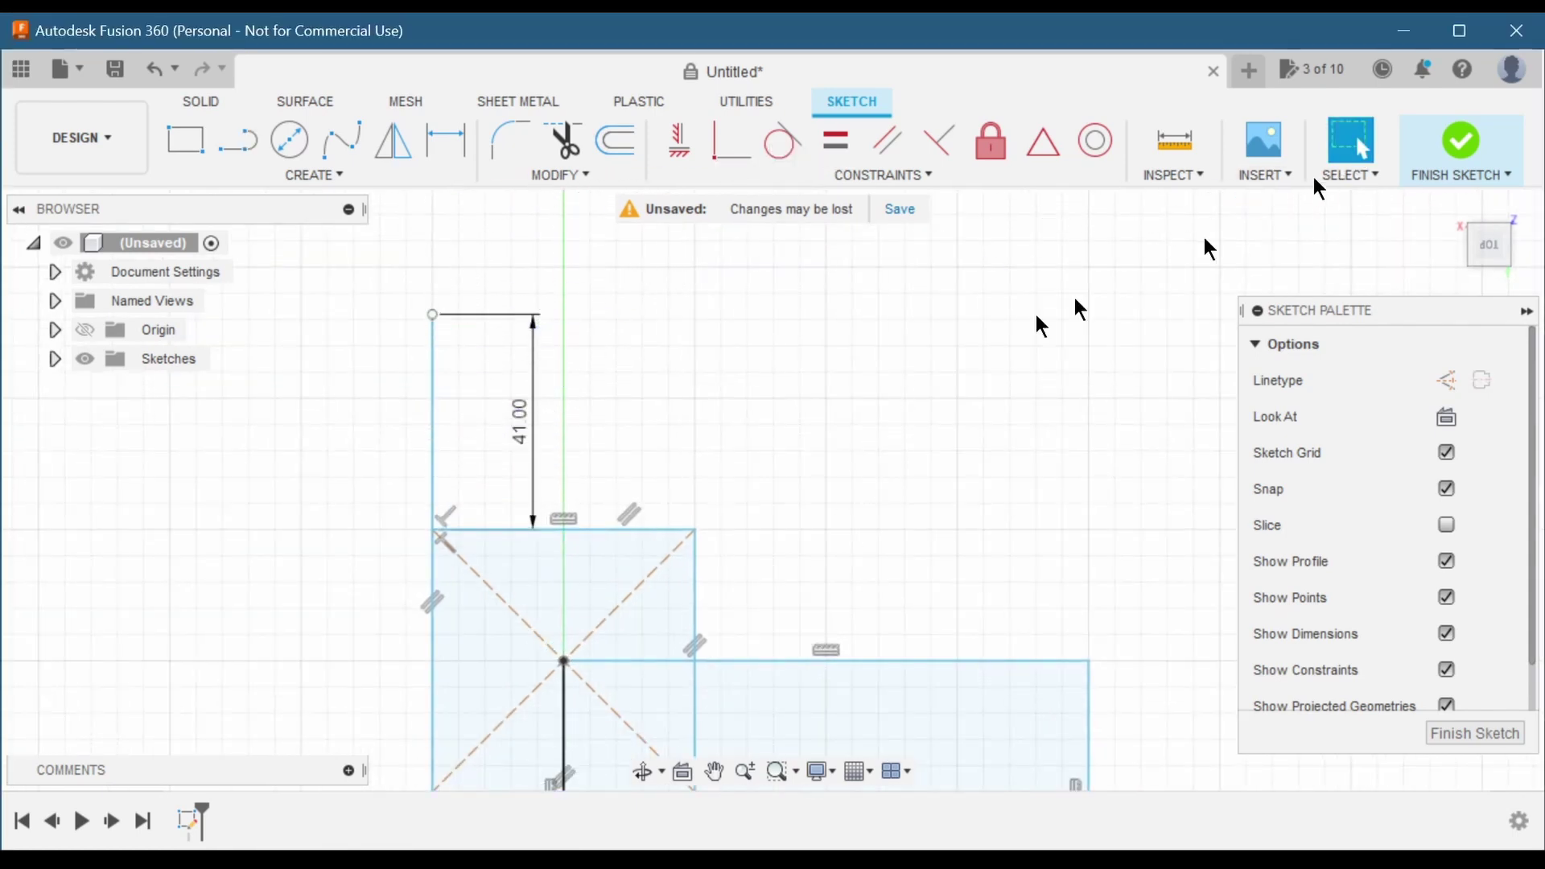
pyautogui.click(533, 415)
pyautogui.click(680, 360)
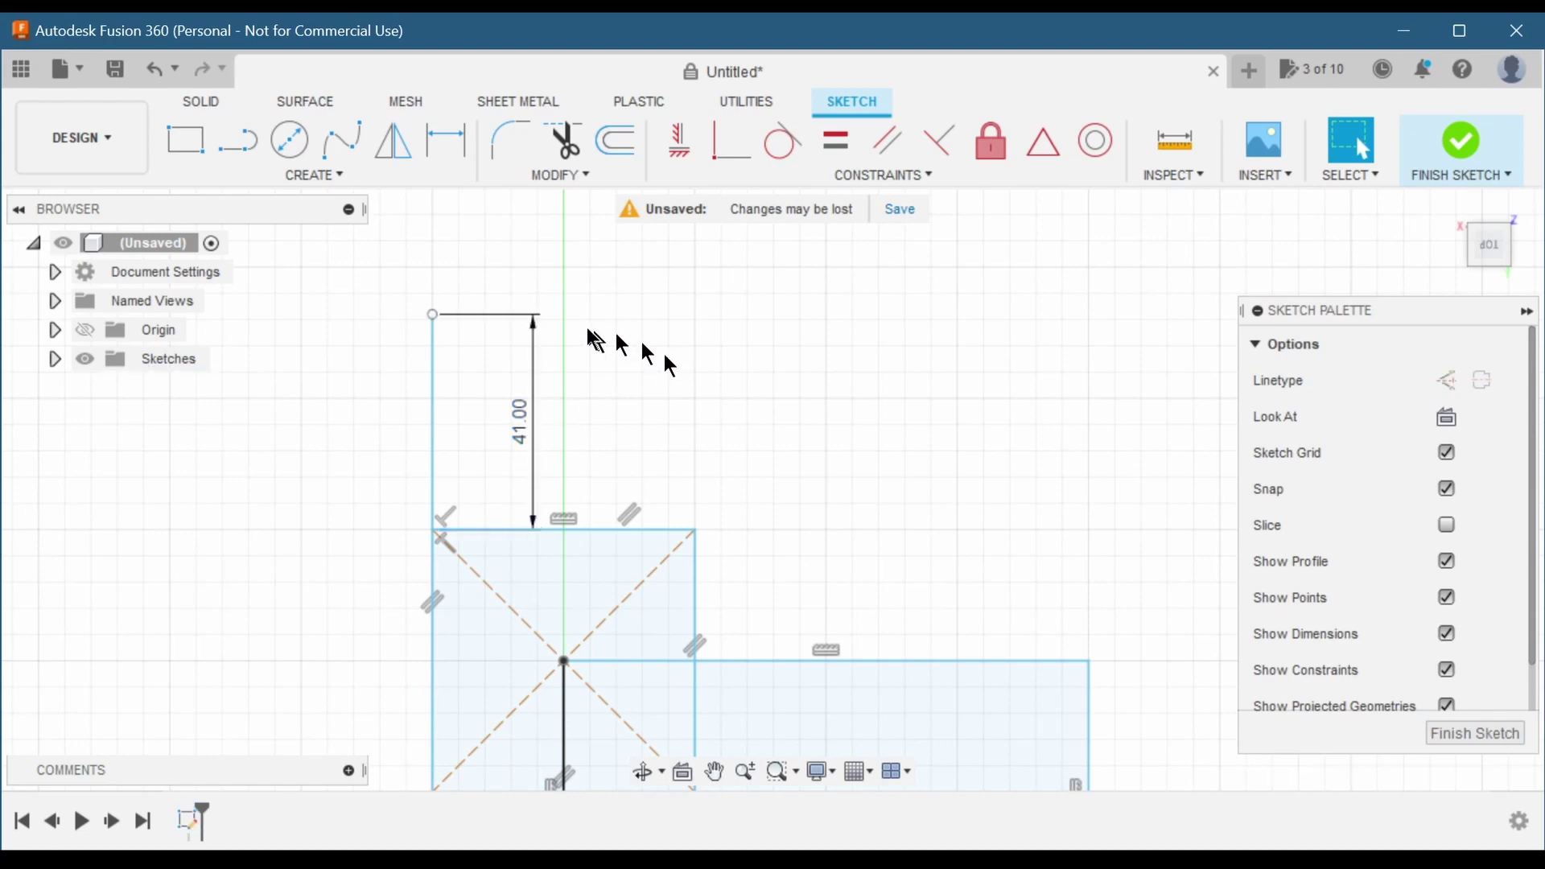
# - Sketch a sloped line from the large rectangle's upper-right corner to the free upper end of the 41 mm line
pyautogui.scroll(-2, 563, 335)
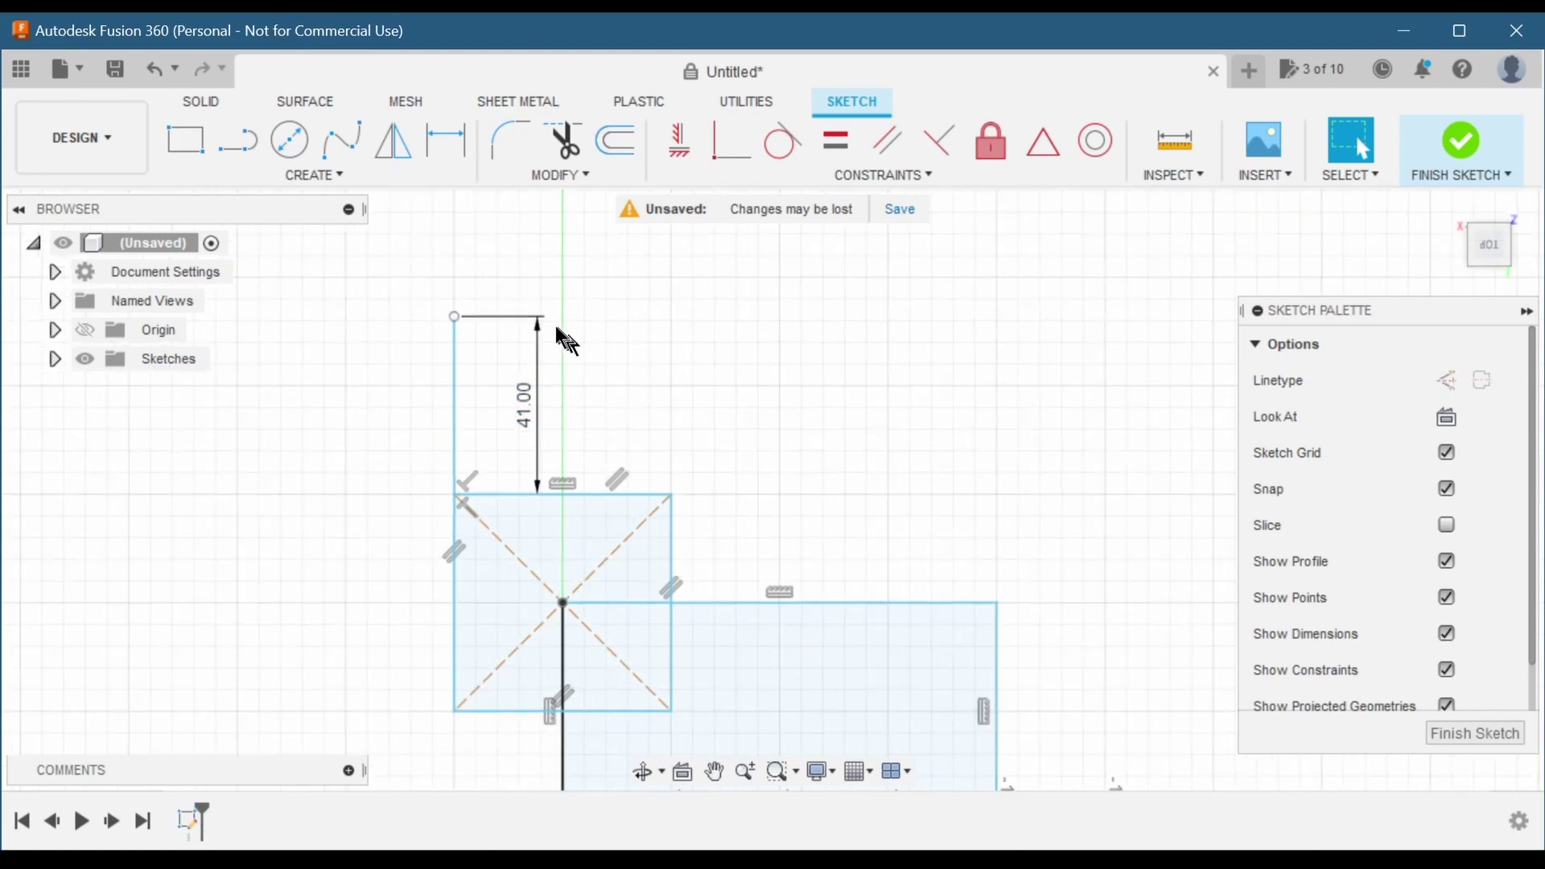
pyautogui.click(240, 143)
pyautogui.click(957, 579)
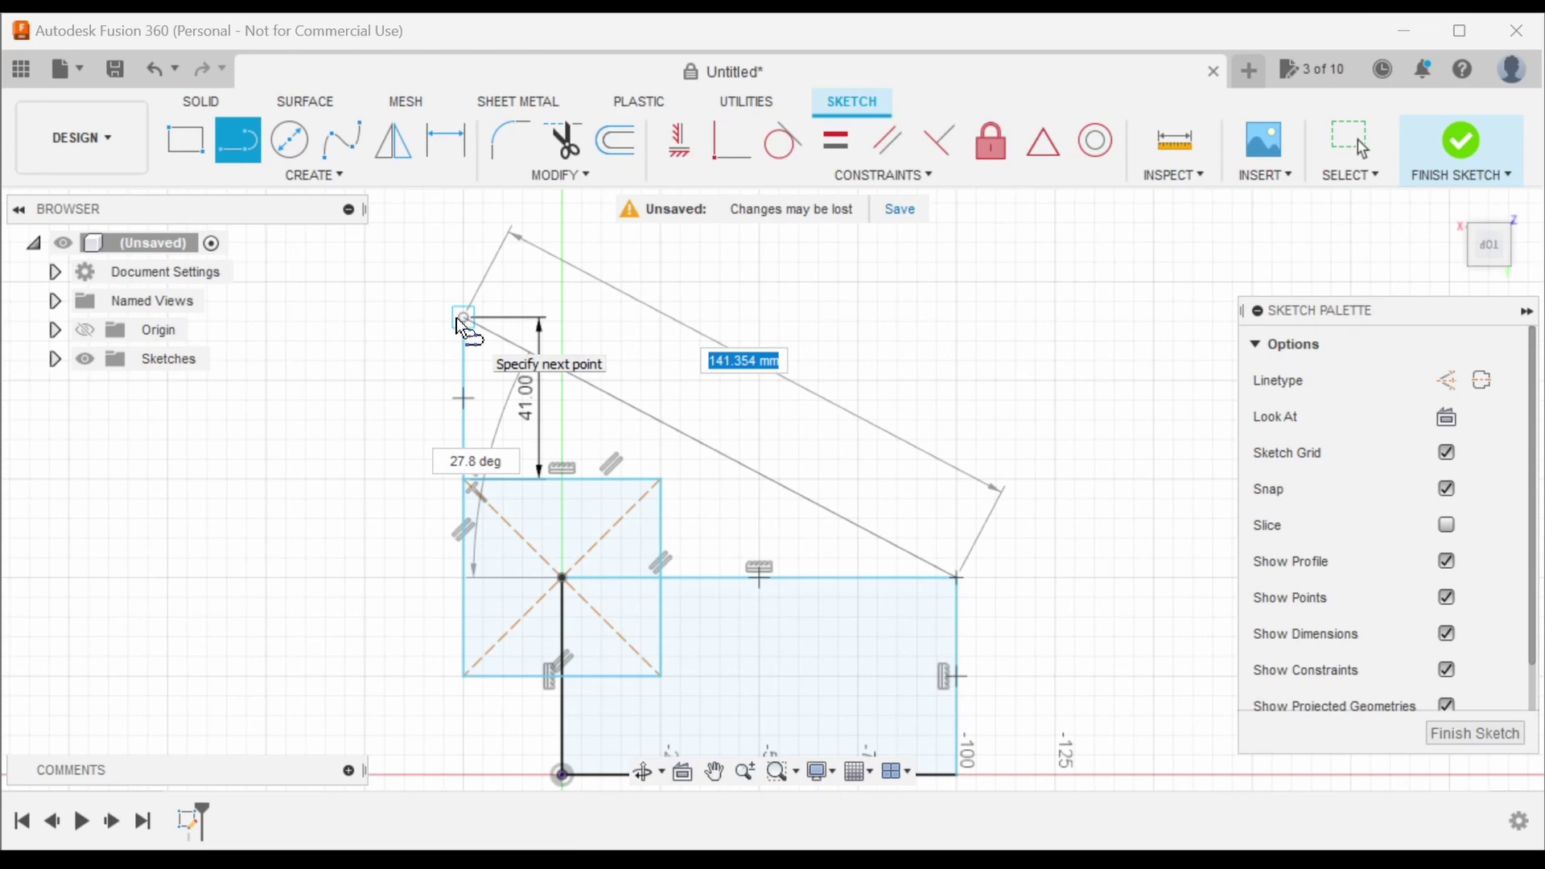
pyautogui.press('Tab')
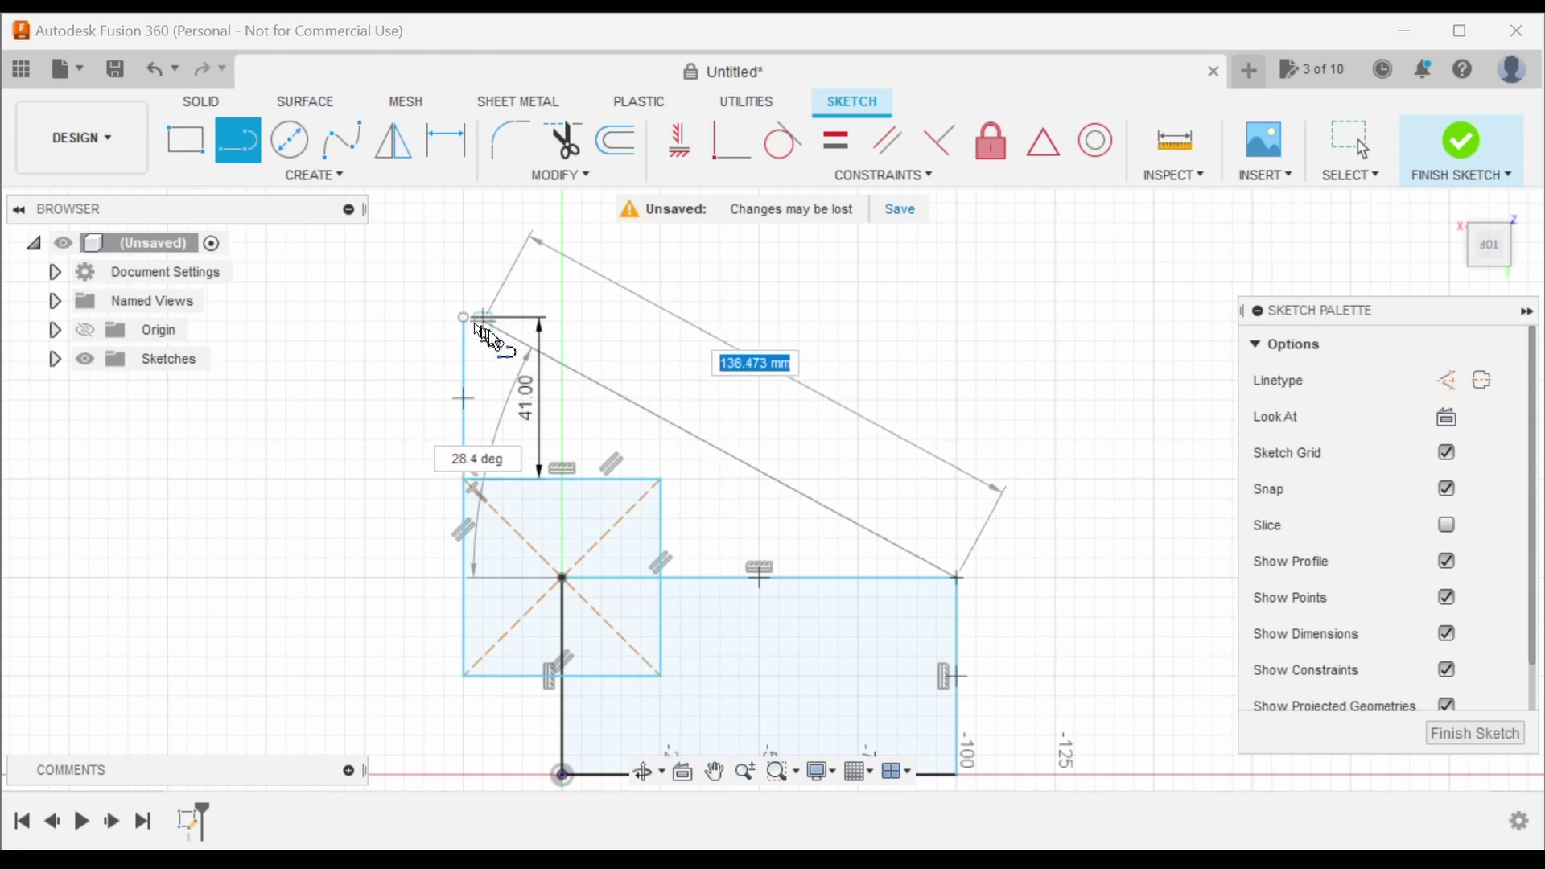
pyautogui.click(456, 317)
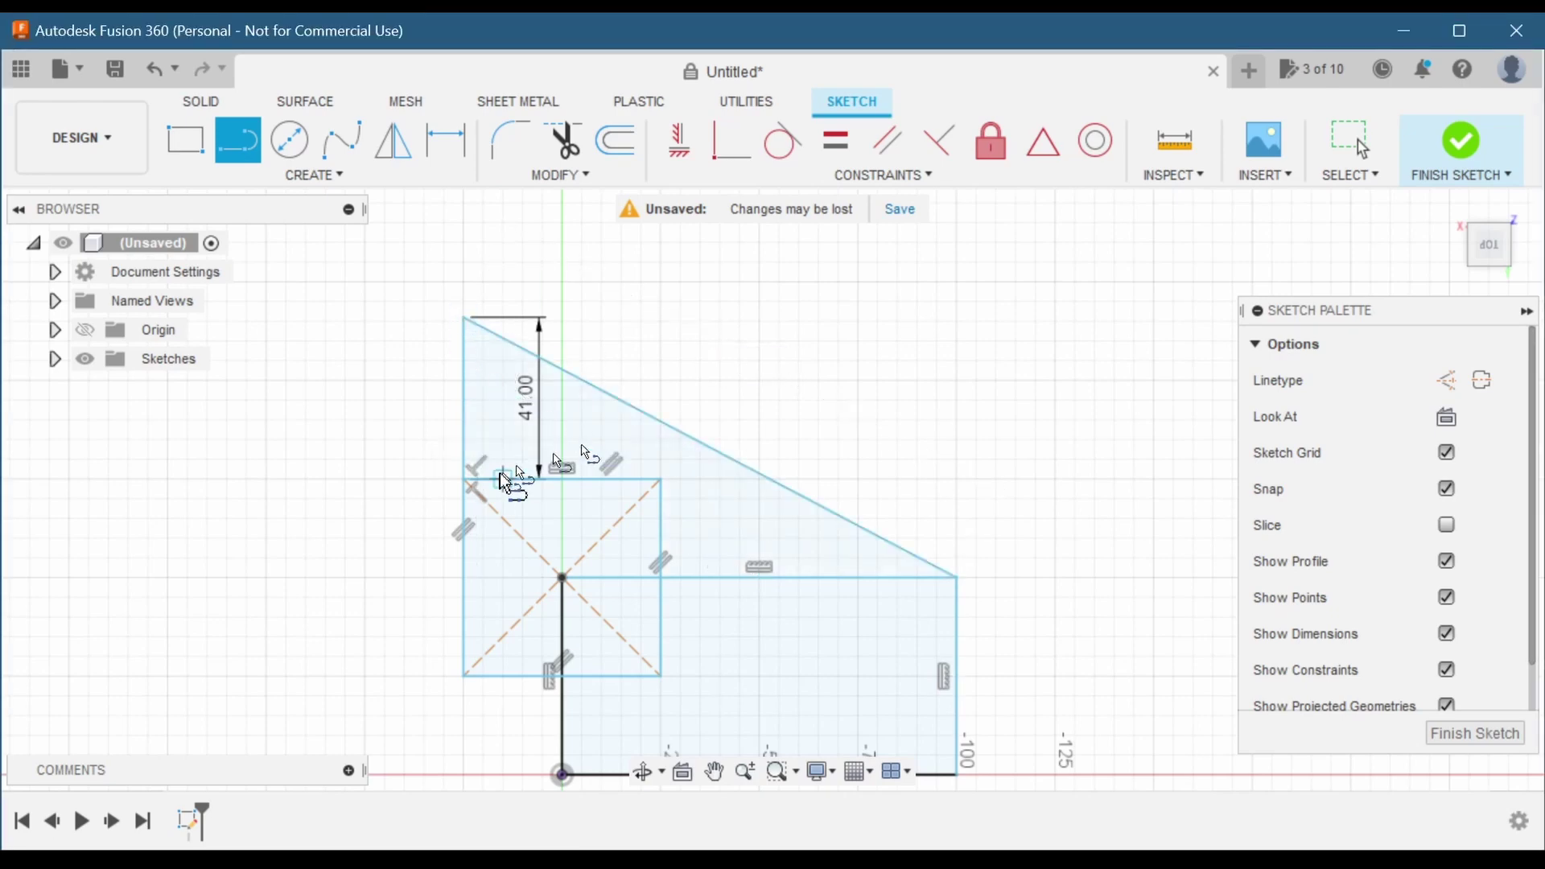
# - Sketch a 40 mm line from the large rectangle's upper-right corner, rising perpendicular to the sloped line
pyautogui.scroll(-2, 917, 359)
pyautogui.scroll(-3, 917, 360)
pyautogui.scroll(-3, 594, 425)
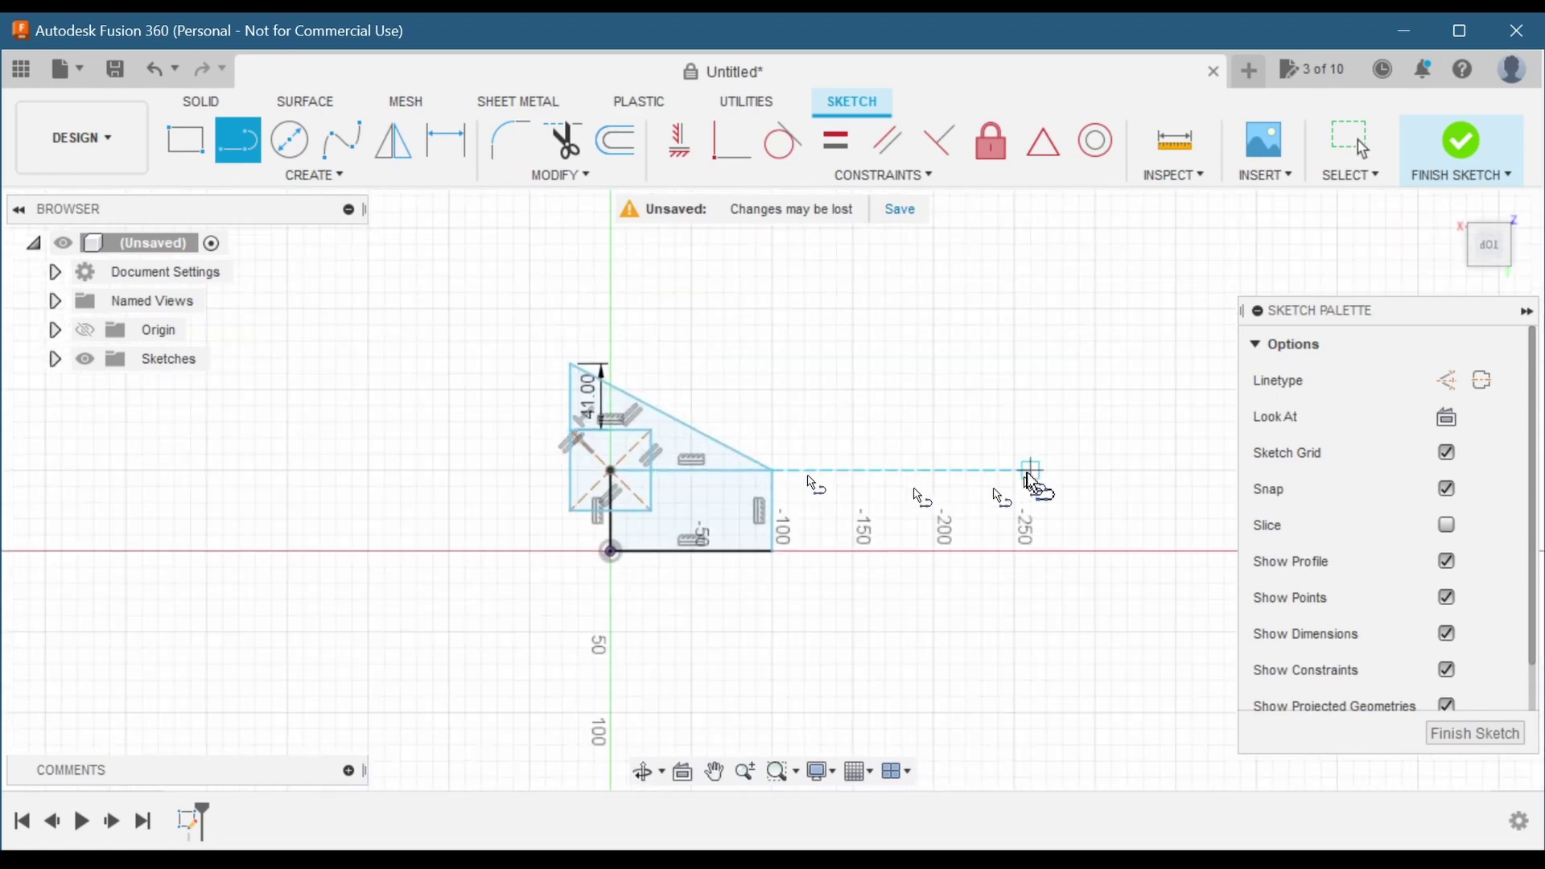
pyautogui.scroll(4, 1018, 467)
pyautogui.click(586, 473)
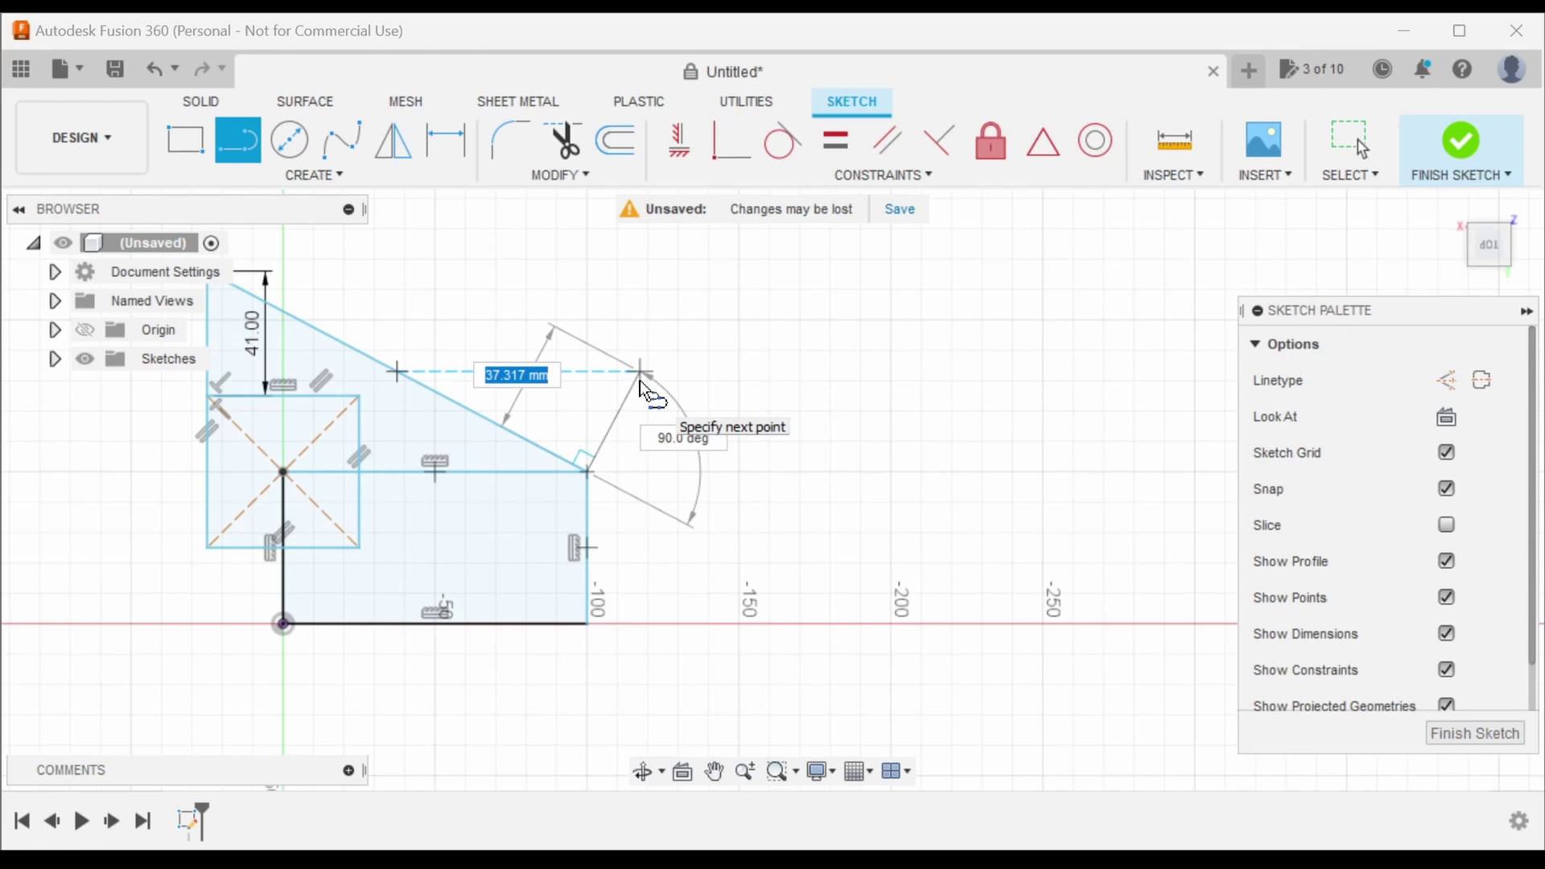
pyautogui.write('40')
pyautogui.press('Tab')
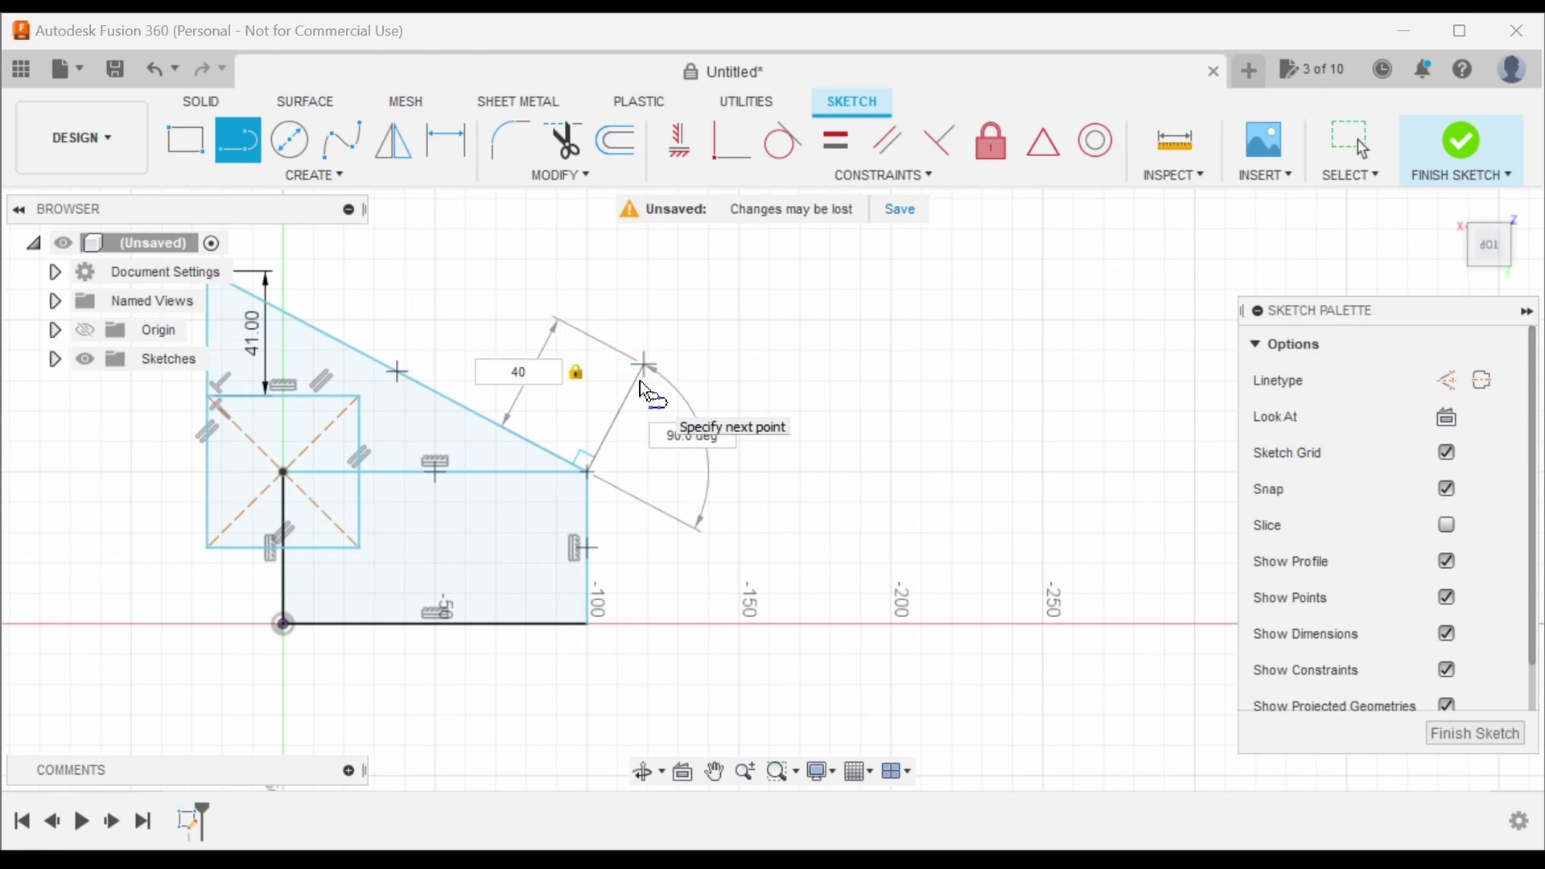
pyautogui.click(645, 355)
pyautogui.scroll(-3, 940, 568)
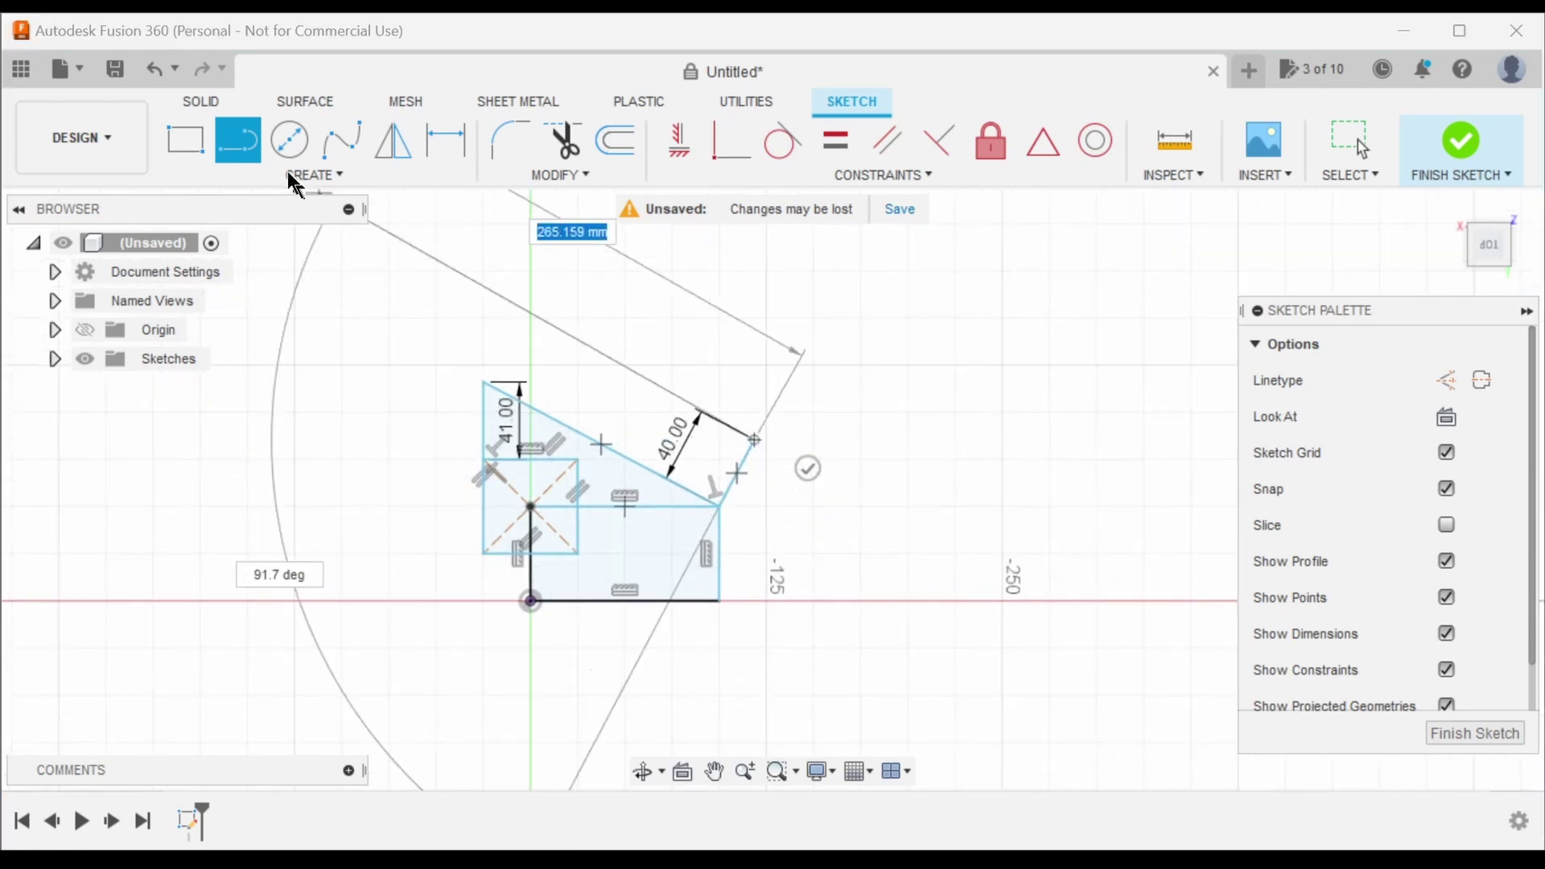
# - Sketch a horizontal line about 49 mm long leftward from the free end of the 40 mm line and end the command
pyautogui.click(237, 141)
pyautogui.scroll(-2, 489, 370)
pyautogui.scroll(3, 681, 485)
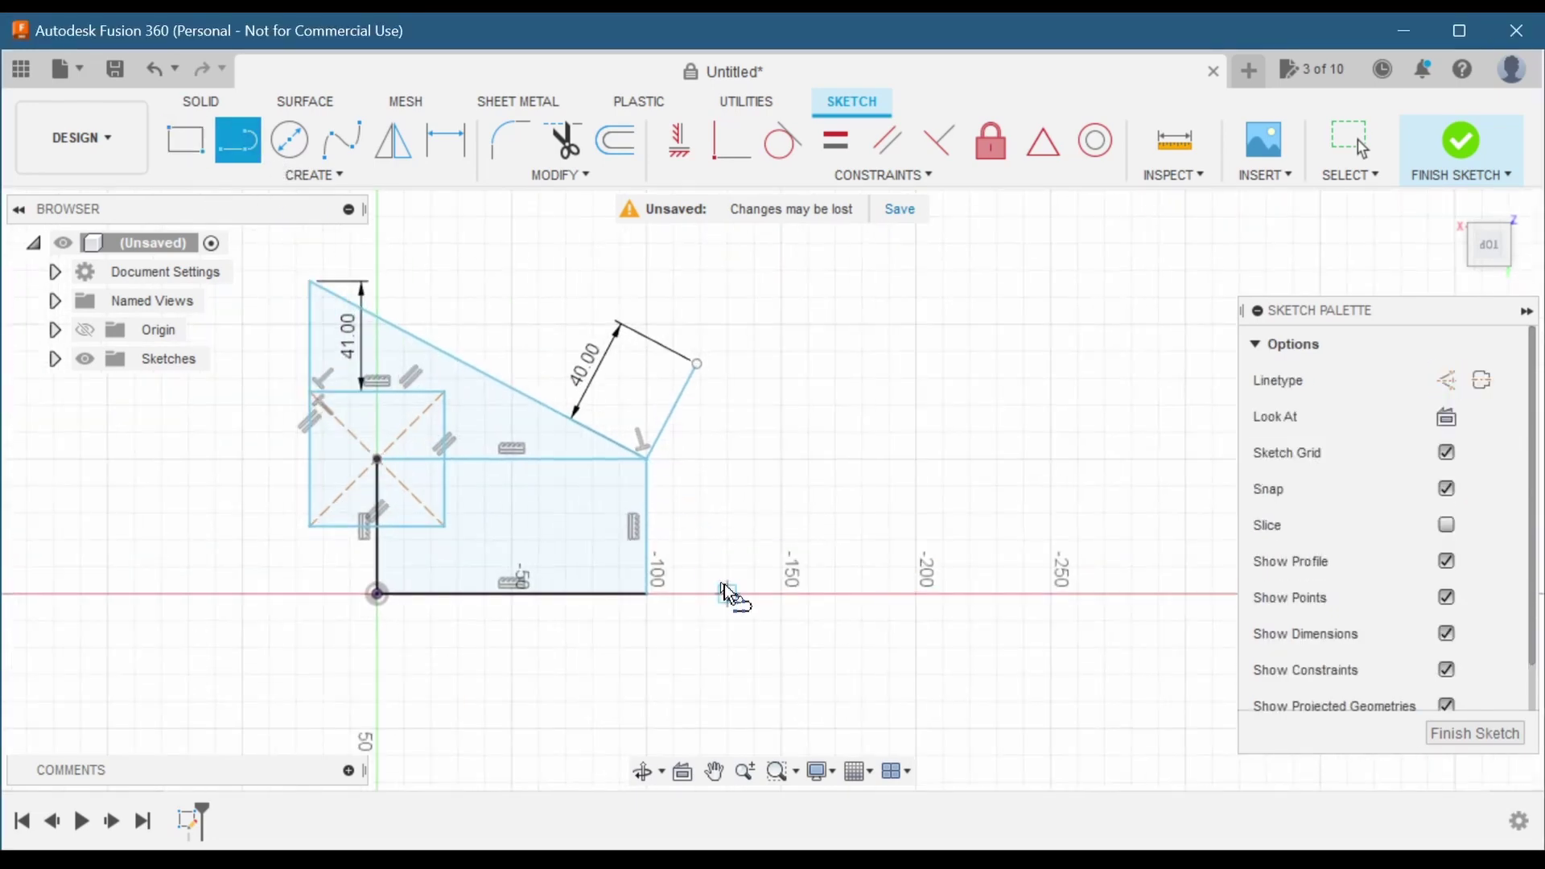
pyautogui.scroll(-1, 951, 542)
pyautogui.scroll(-1, 953, 539)
pyautogui.scroll(2, 708, 552)
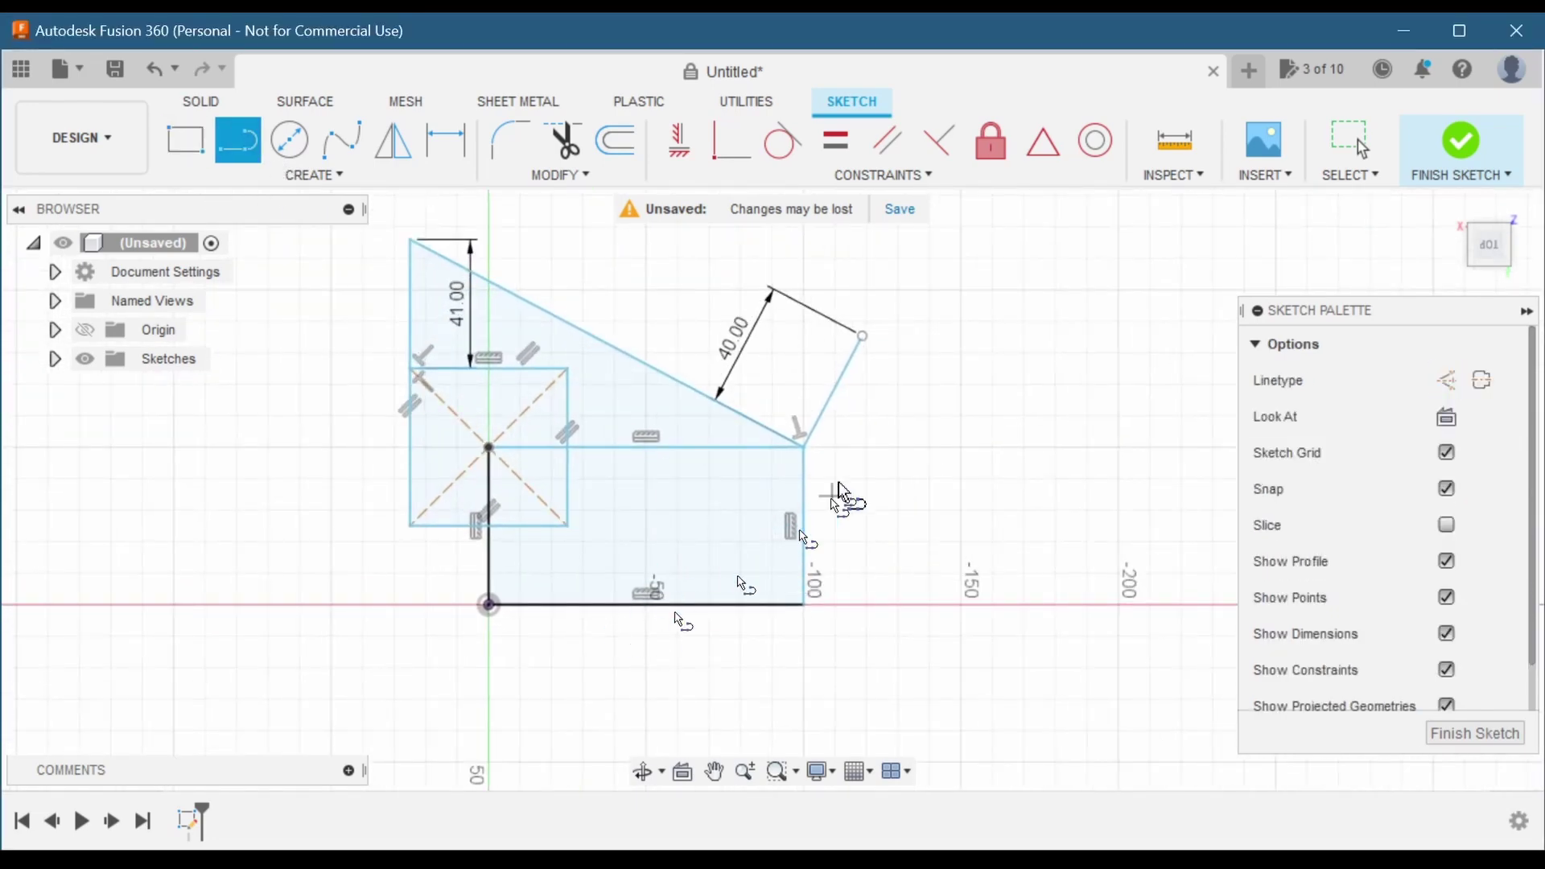
pyautogui.scroll(-1, 796, 544)
pyautogui.scroll(3, 805, 531)
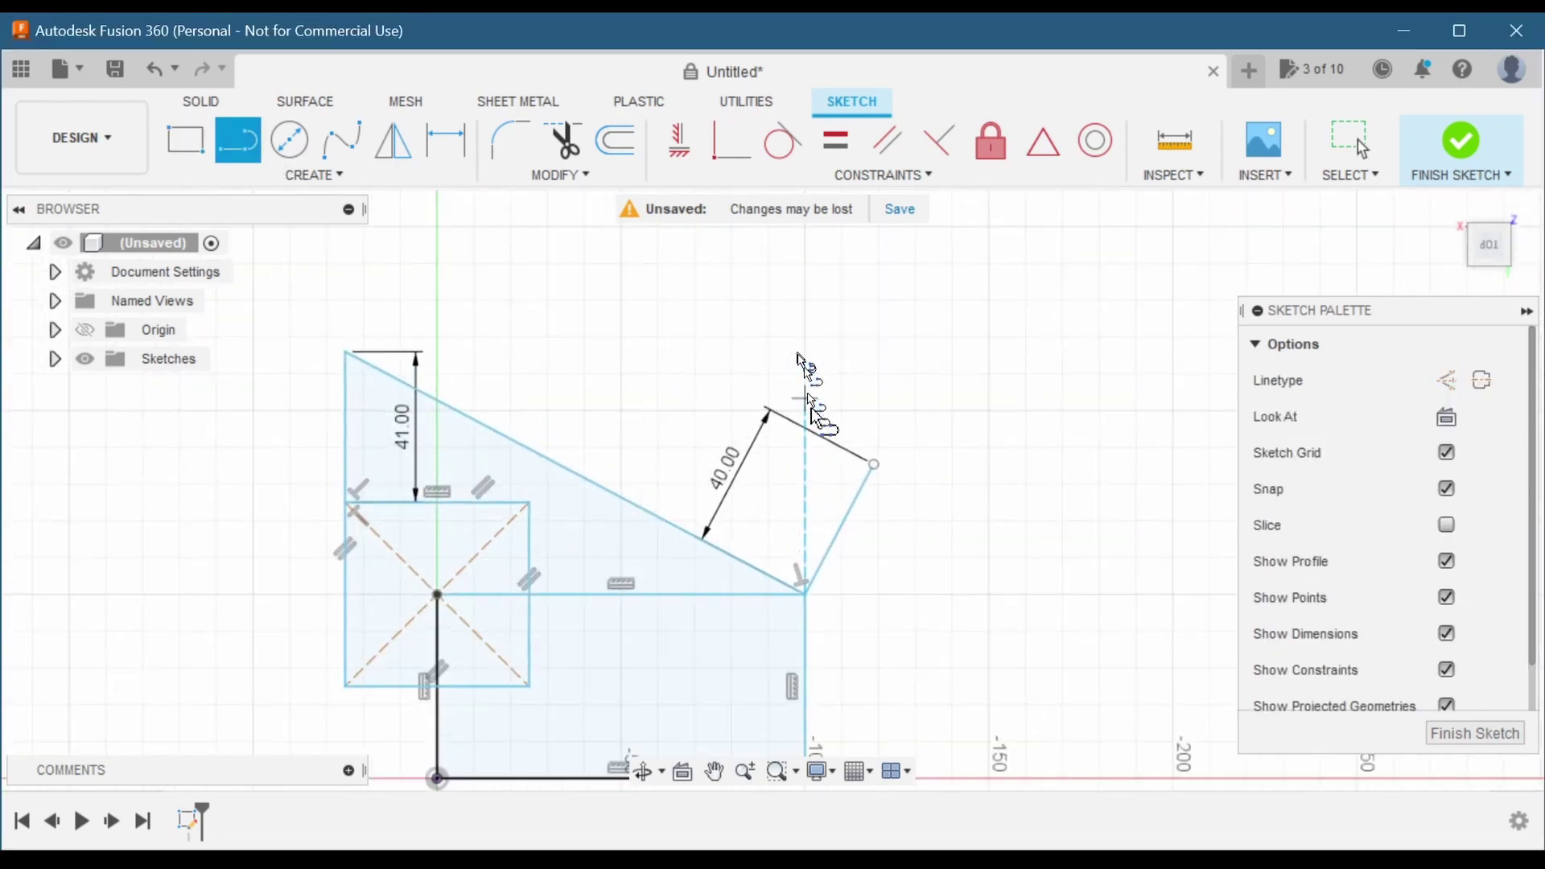
pyautogui.click(879, 471)
pyautogui.scroll(-2, 879, 471)
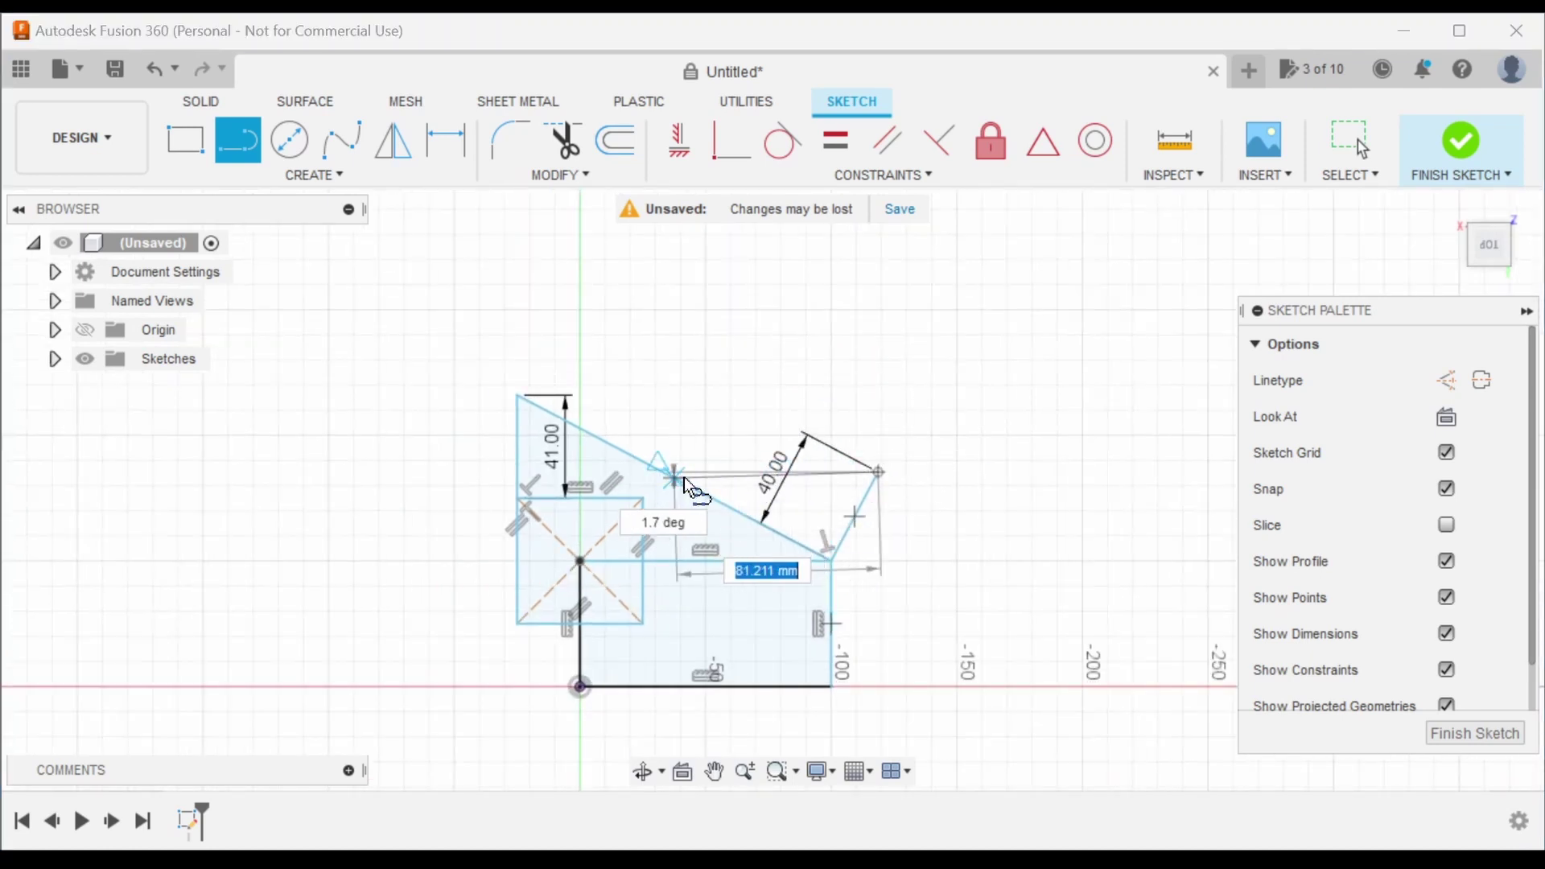
pyautogui.scroll(1, 686, 485)
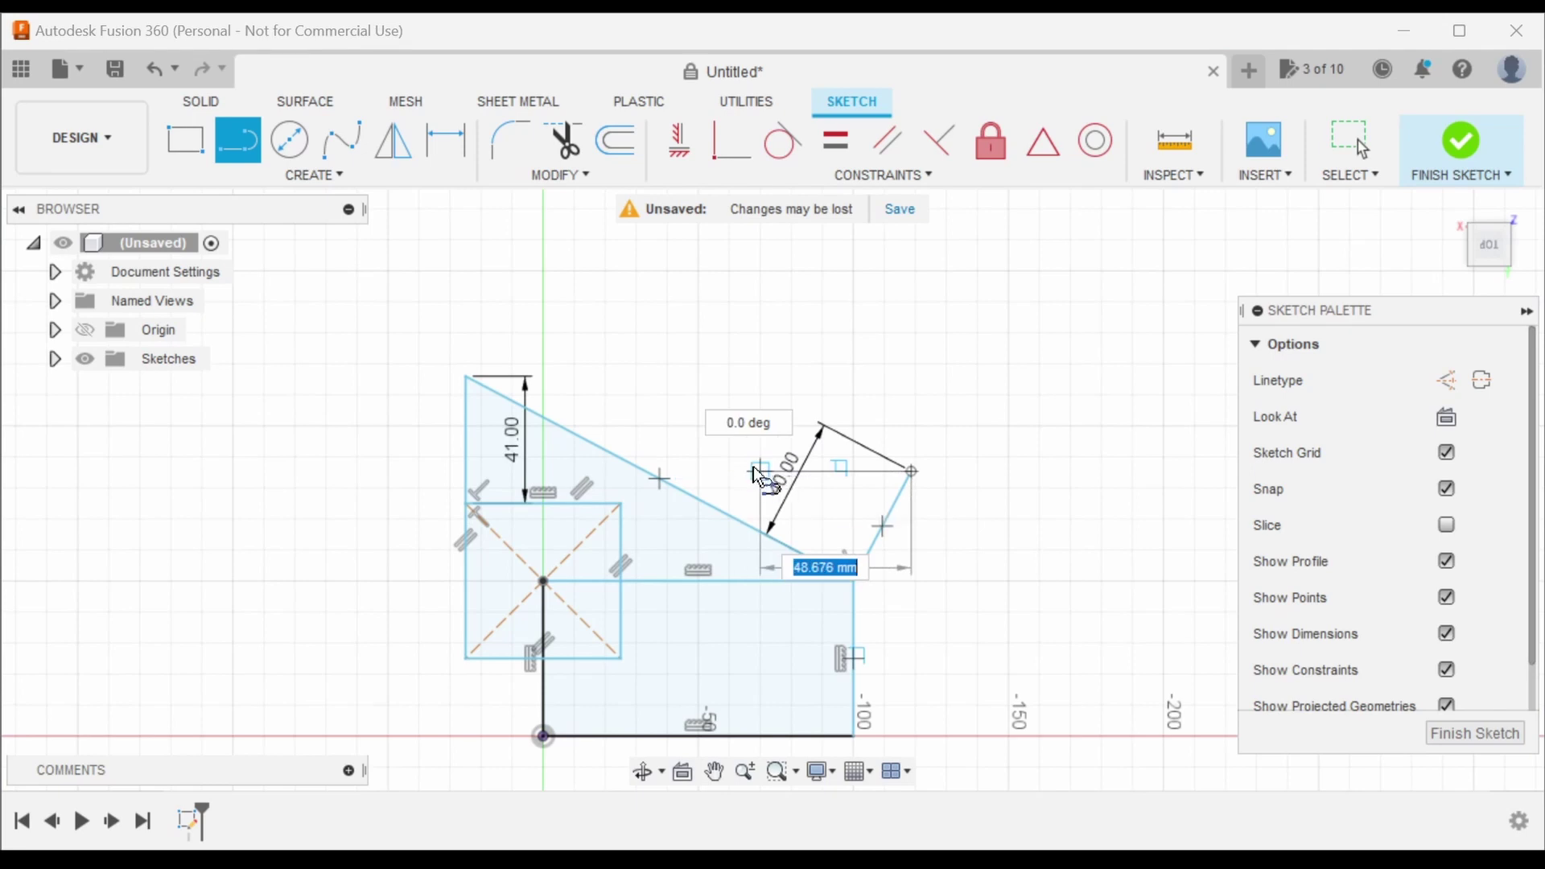
pyautogui.click(755, 470)
pyautogui.scroll(-3, 825, 513)
pyautogui.scroll(4, 824, 510)
pyautogui.press('Escape')
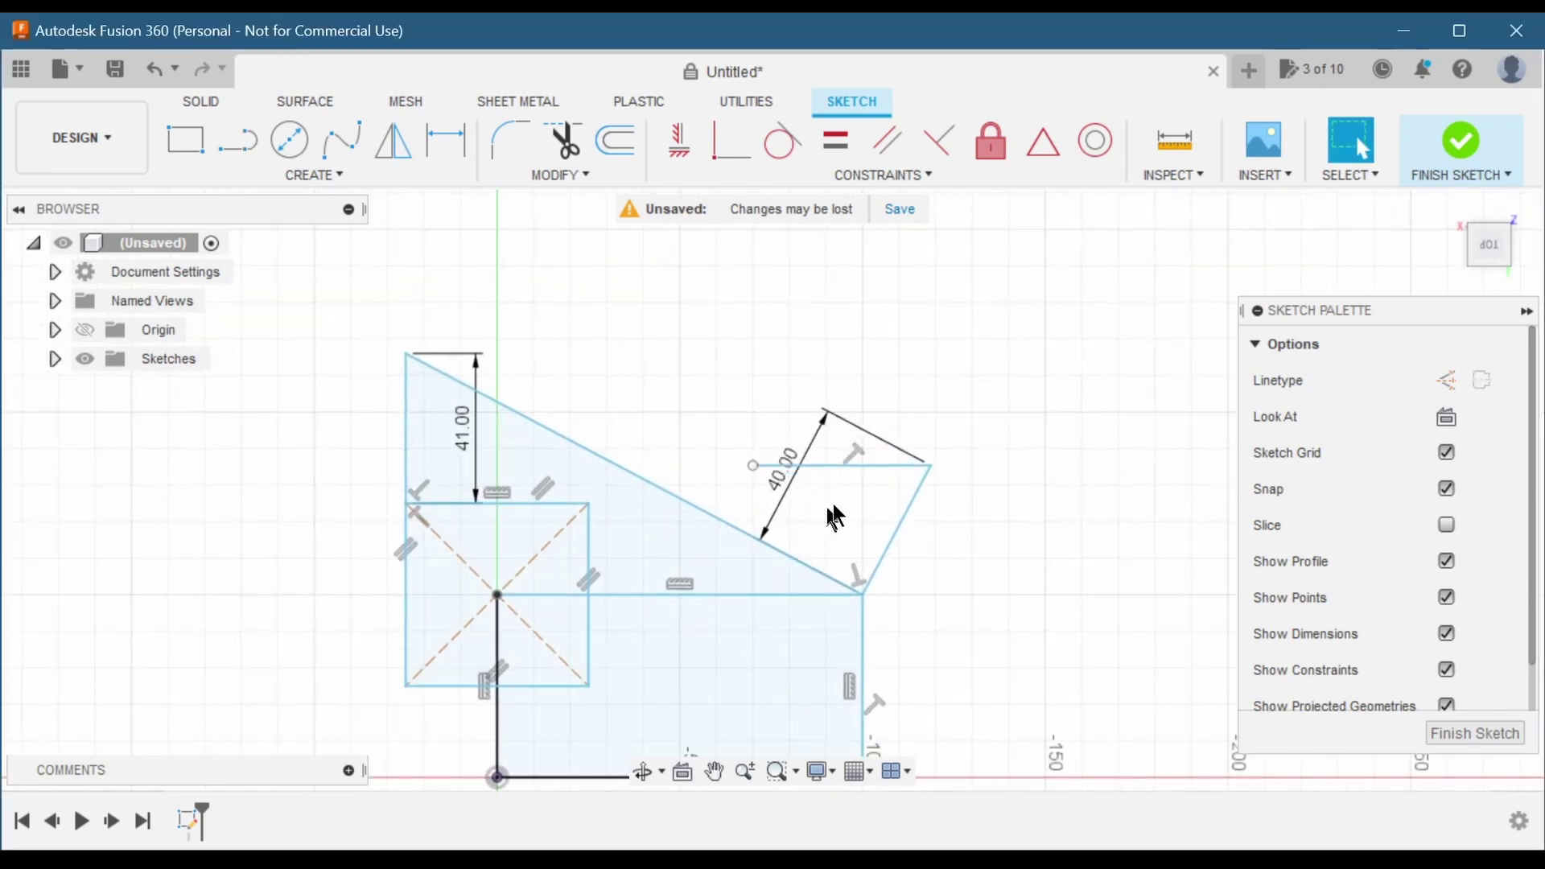
# - Sketch a 120 mm line from the upper end of the 40 mm line, rising leftward at 30 degrees to the horizontal
pyautogui.click(239, 141)
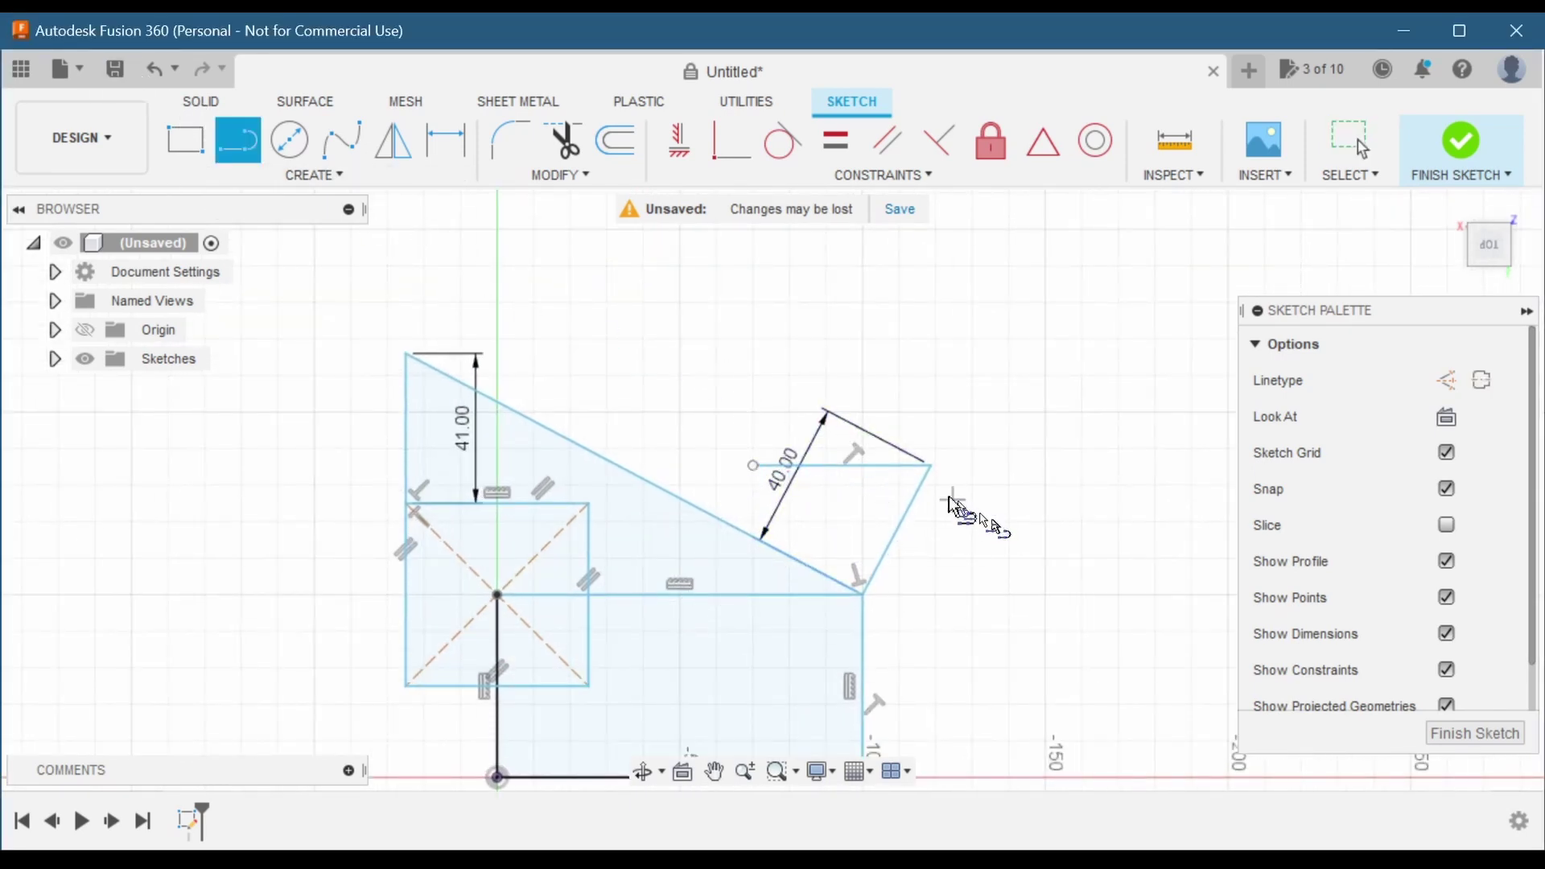
pyautogui.click(931, 466)
pyautogui.scroll(-2, 932, 467)
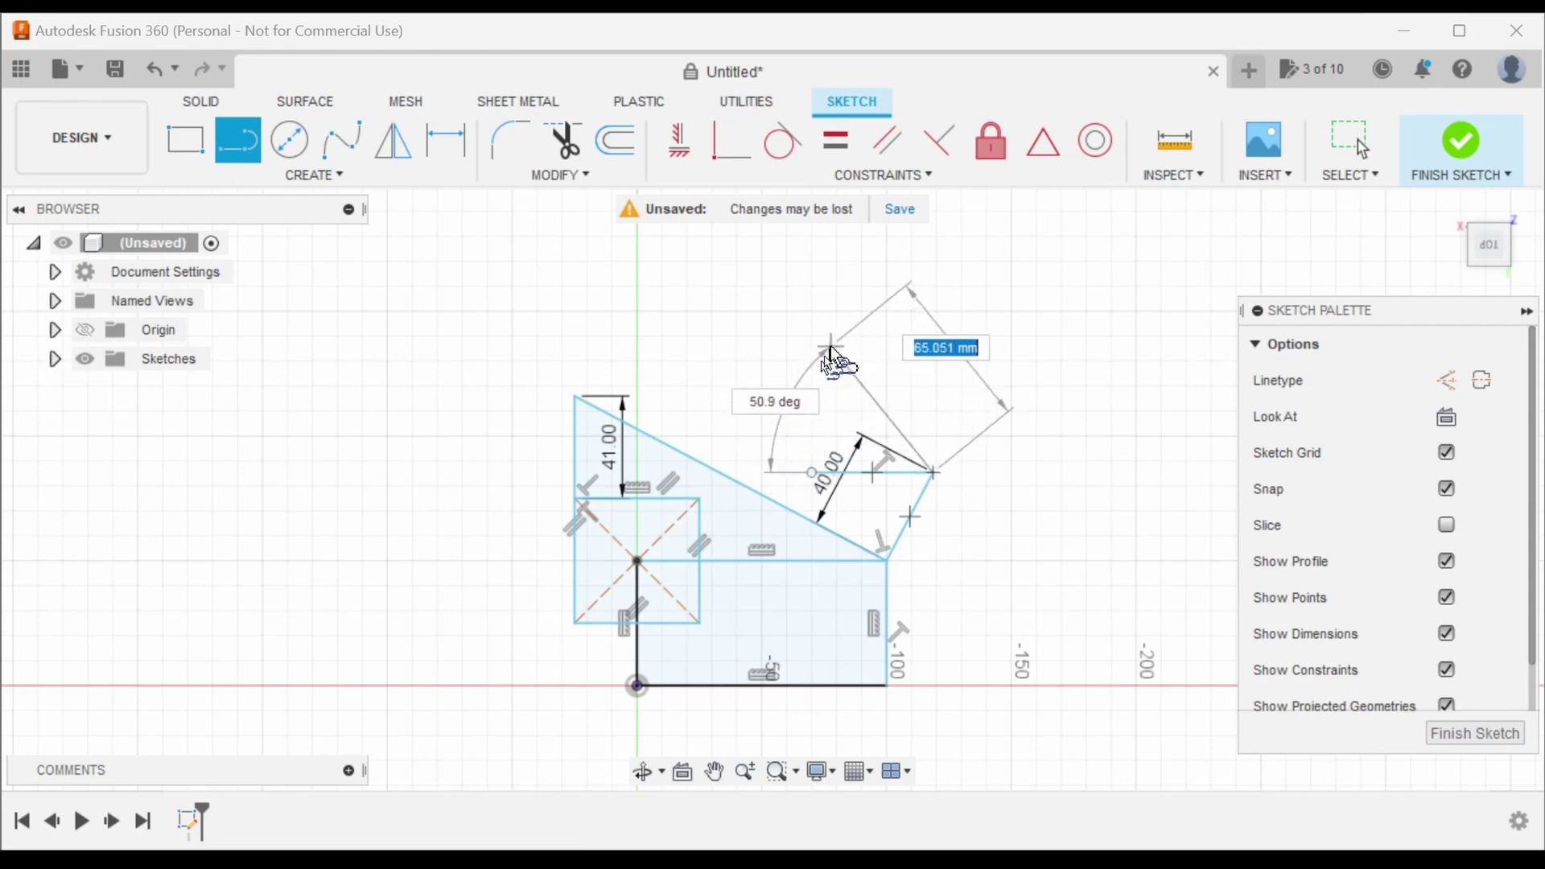
pyautogui.press('Tab')
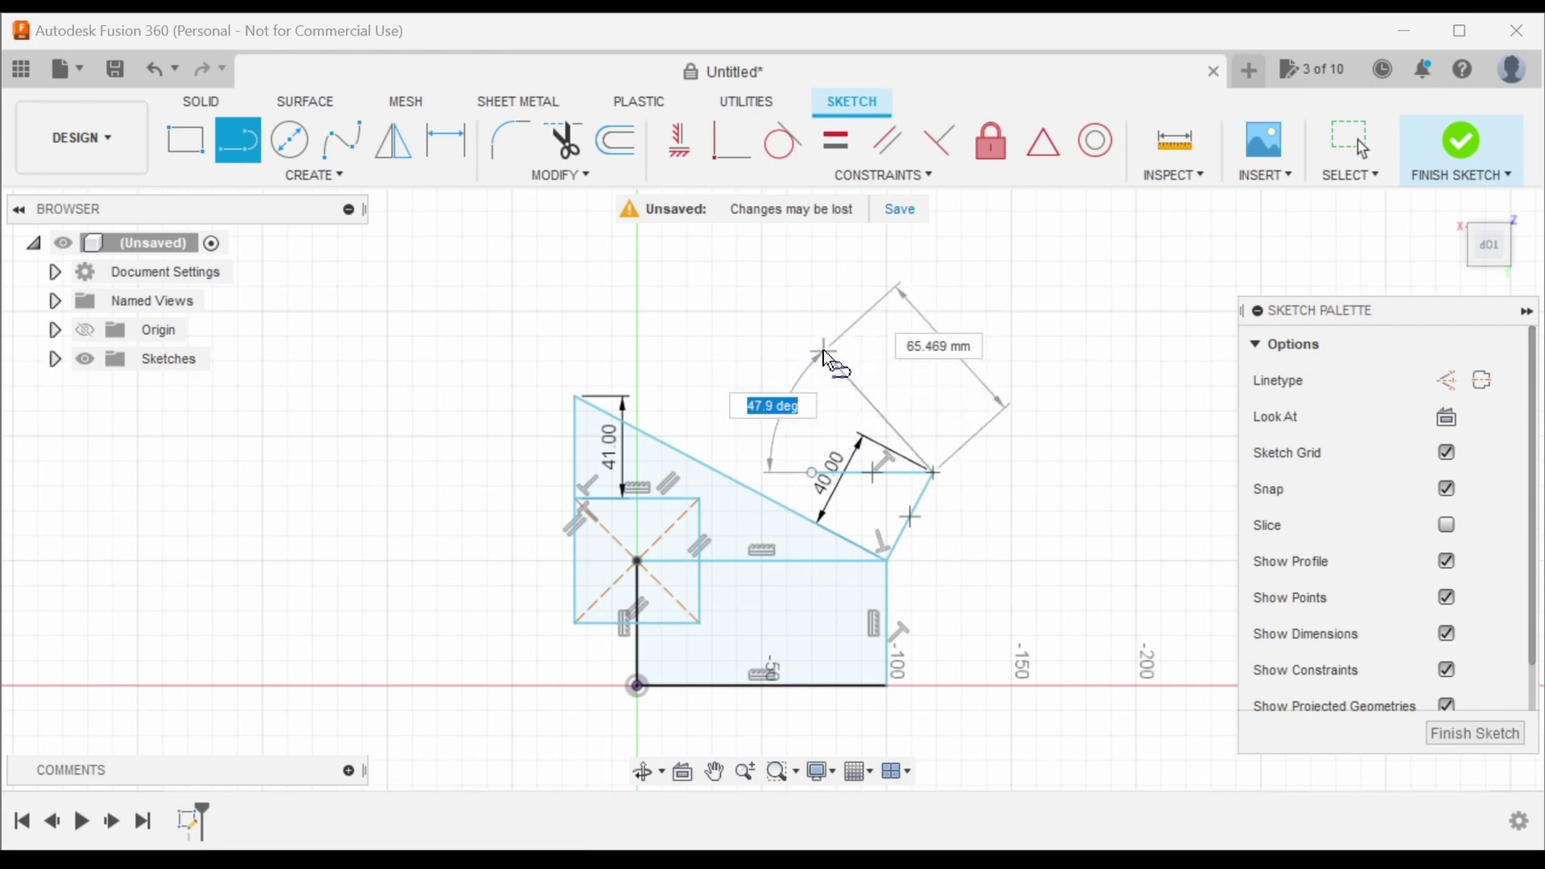
pyautogui.write('30')
pyautogui.press('Tab')
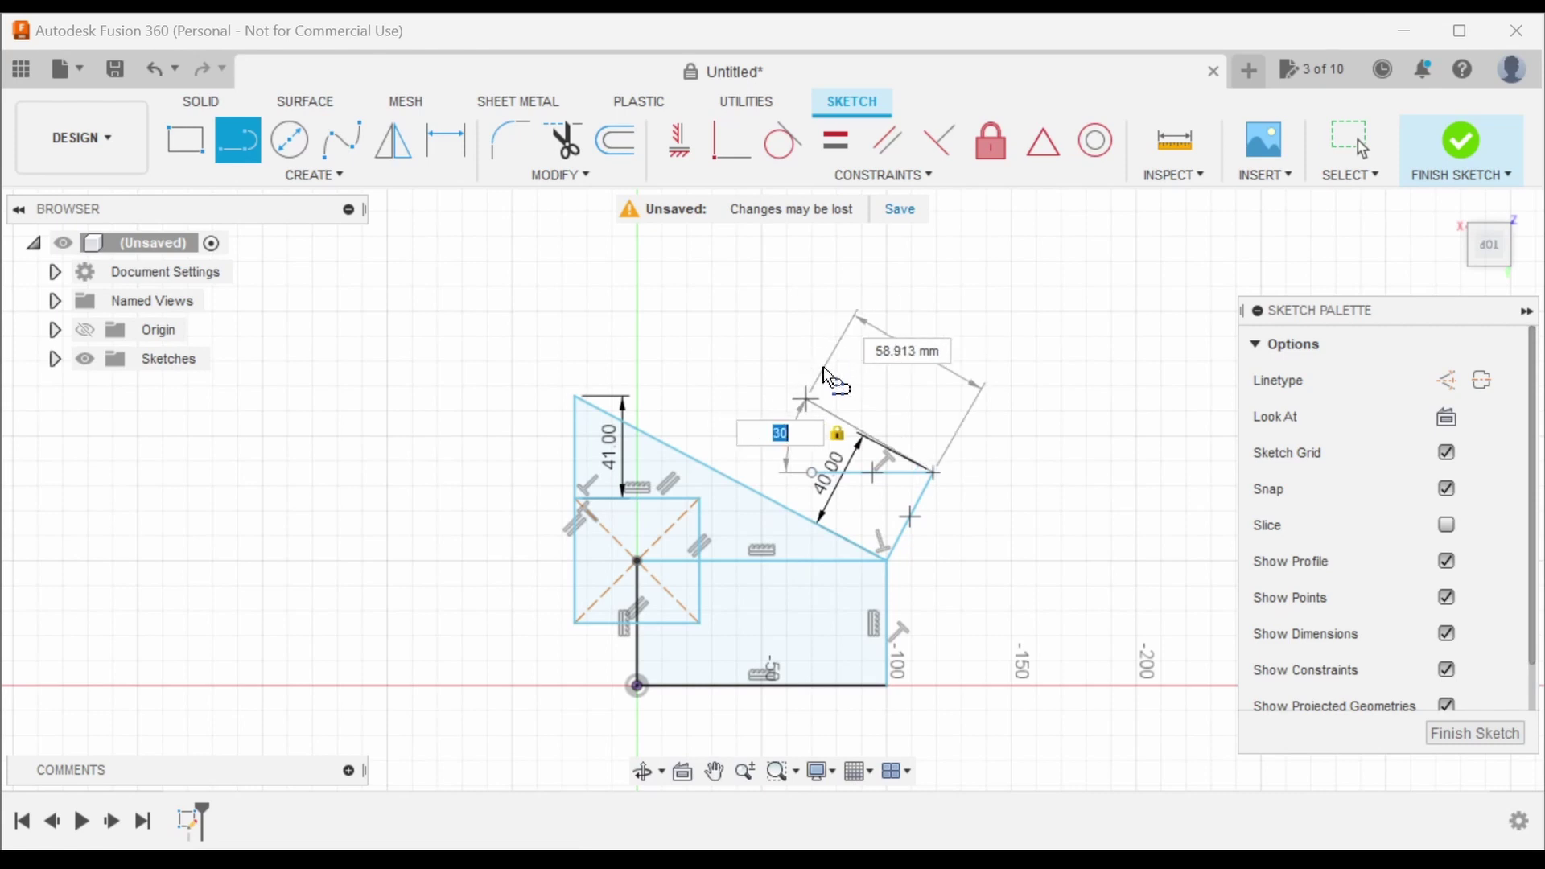
pyautogui.press('Tab')
pyautogui.press('Tab')
pyautogui.press('Tab')
pyautogui.press('Tab')
pyautogui.press('Tab')
pyautogui.press('Tab')
pyautogui.press('Tab')
pyautogui.press('Tab')
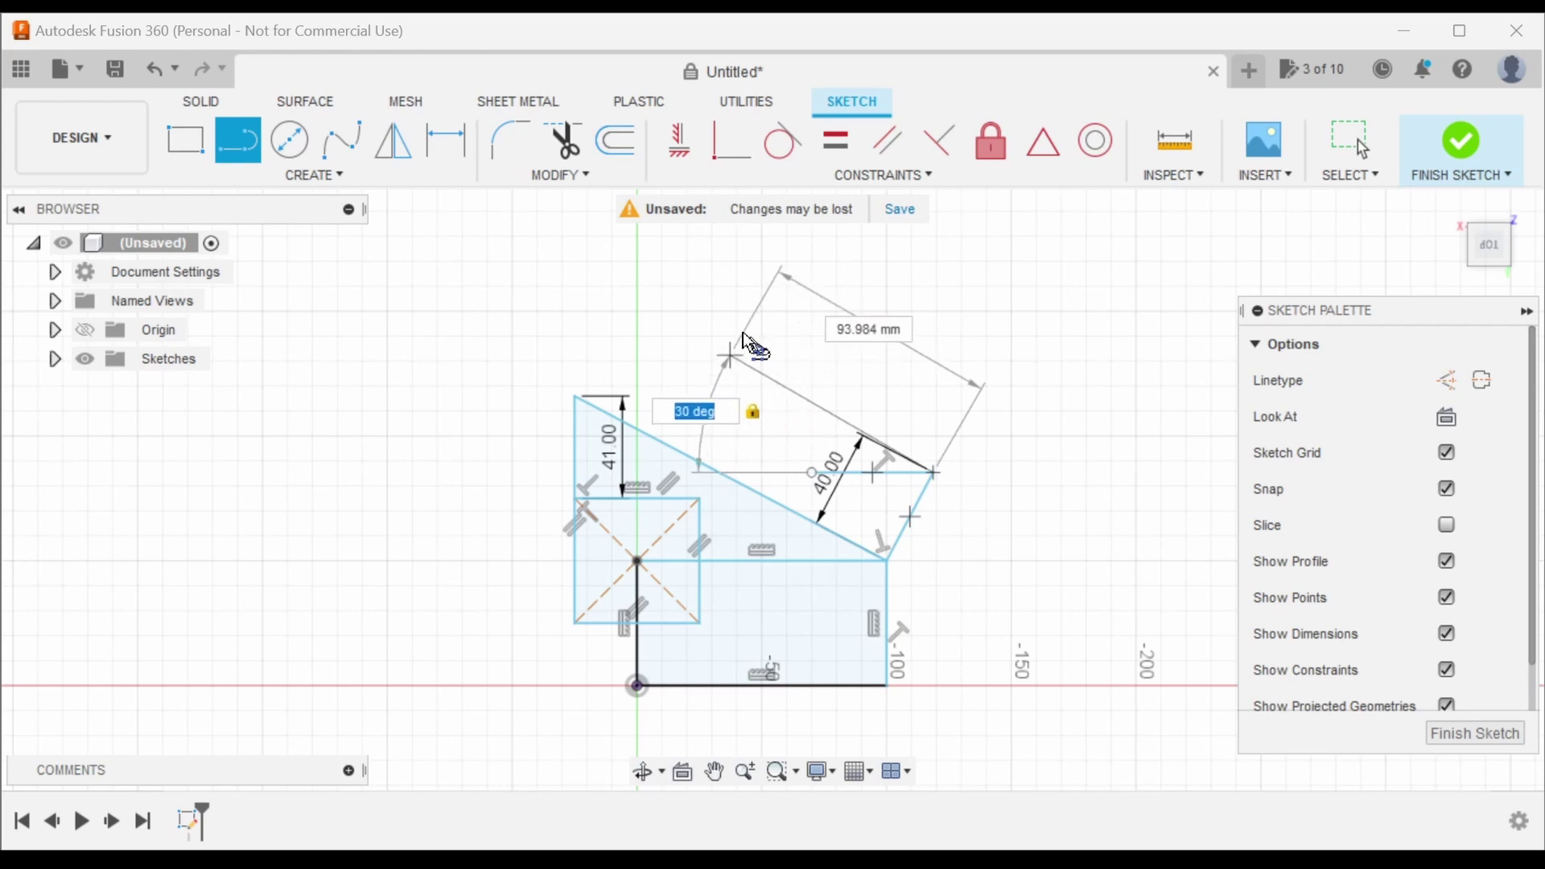
pyautogui.write('30')
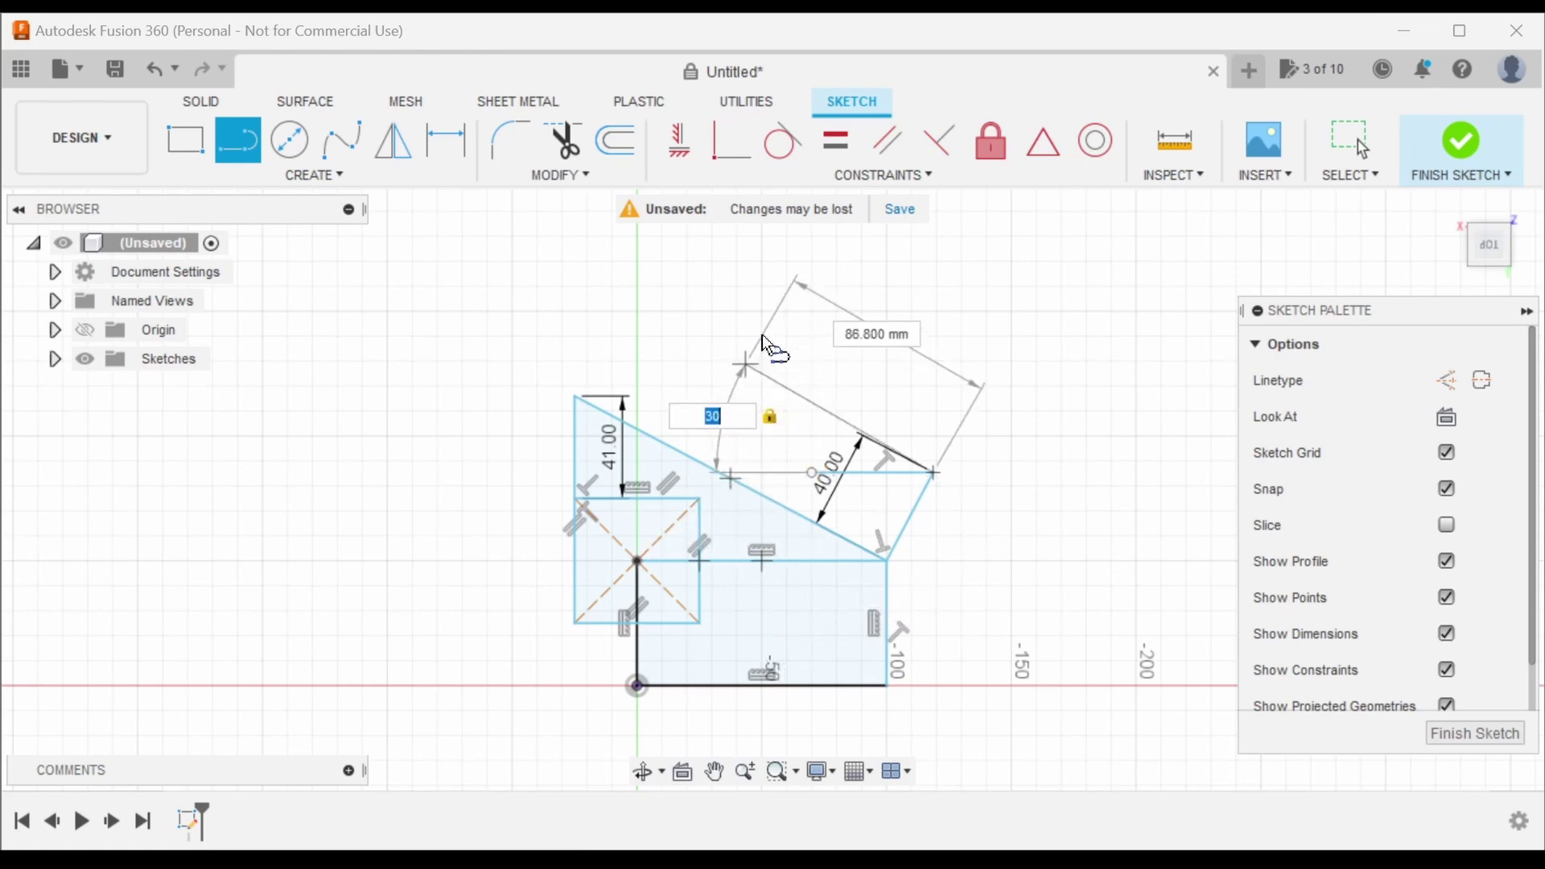
pyautogui.press('Tab')
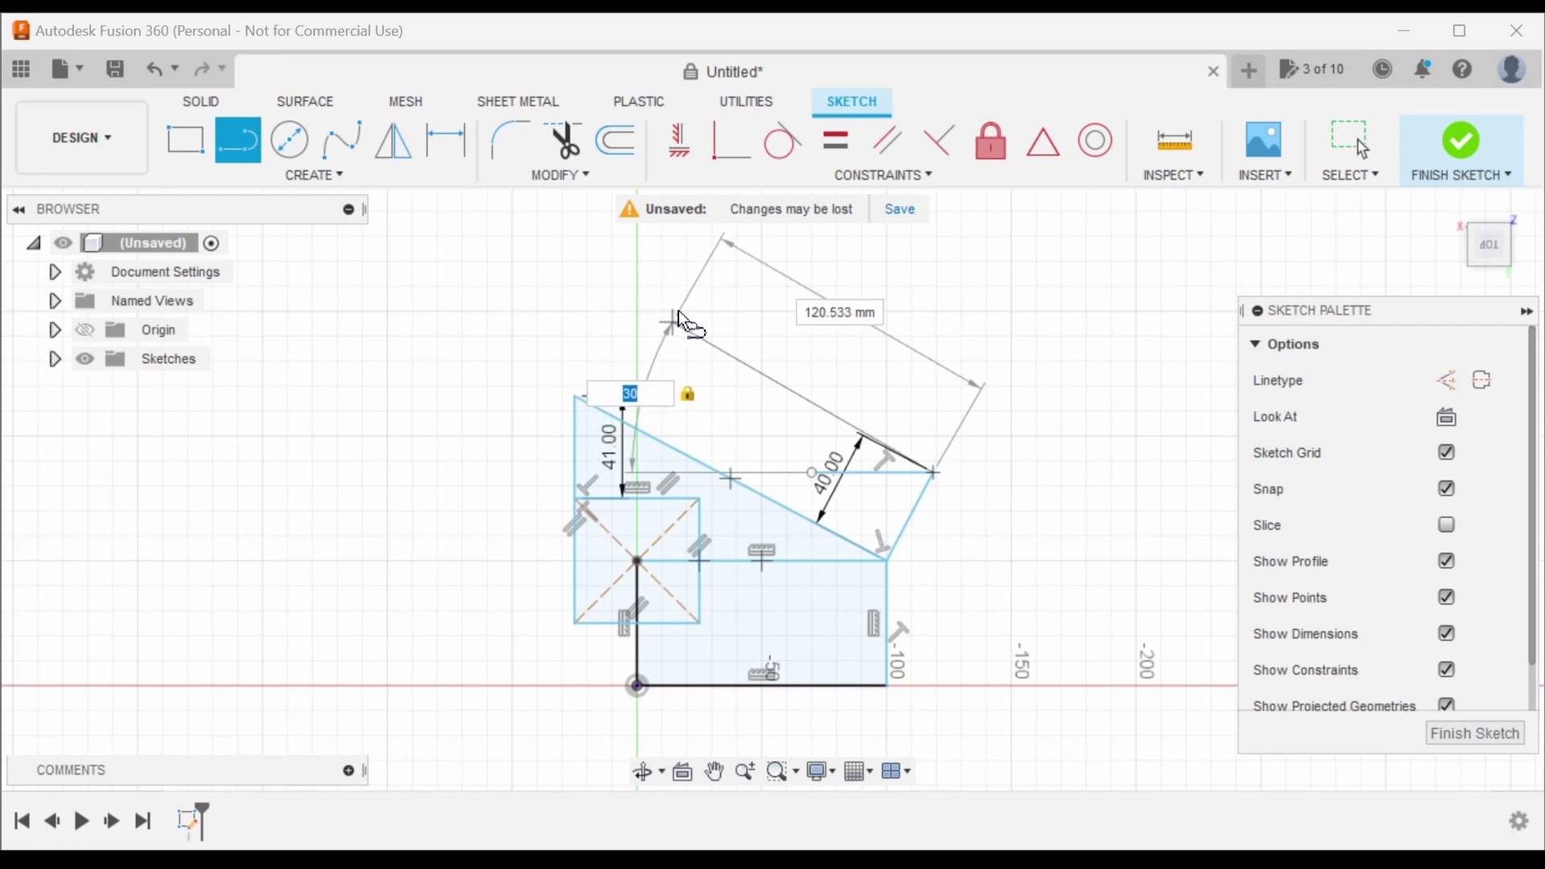
pyautogui.write('120')
pyautogui.press('Return')
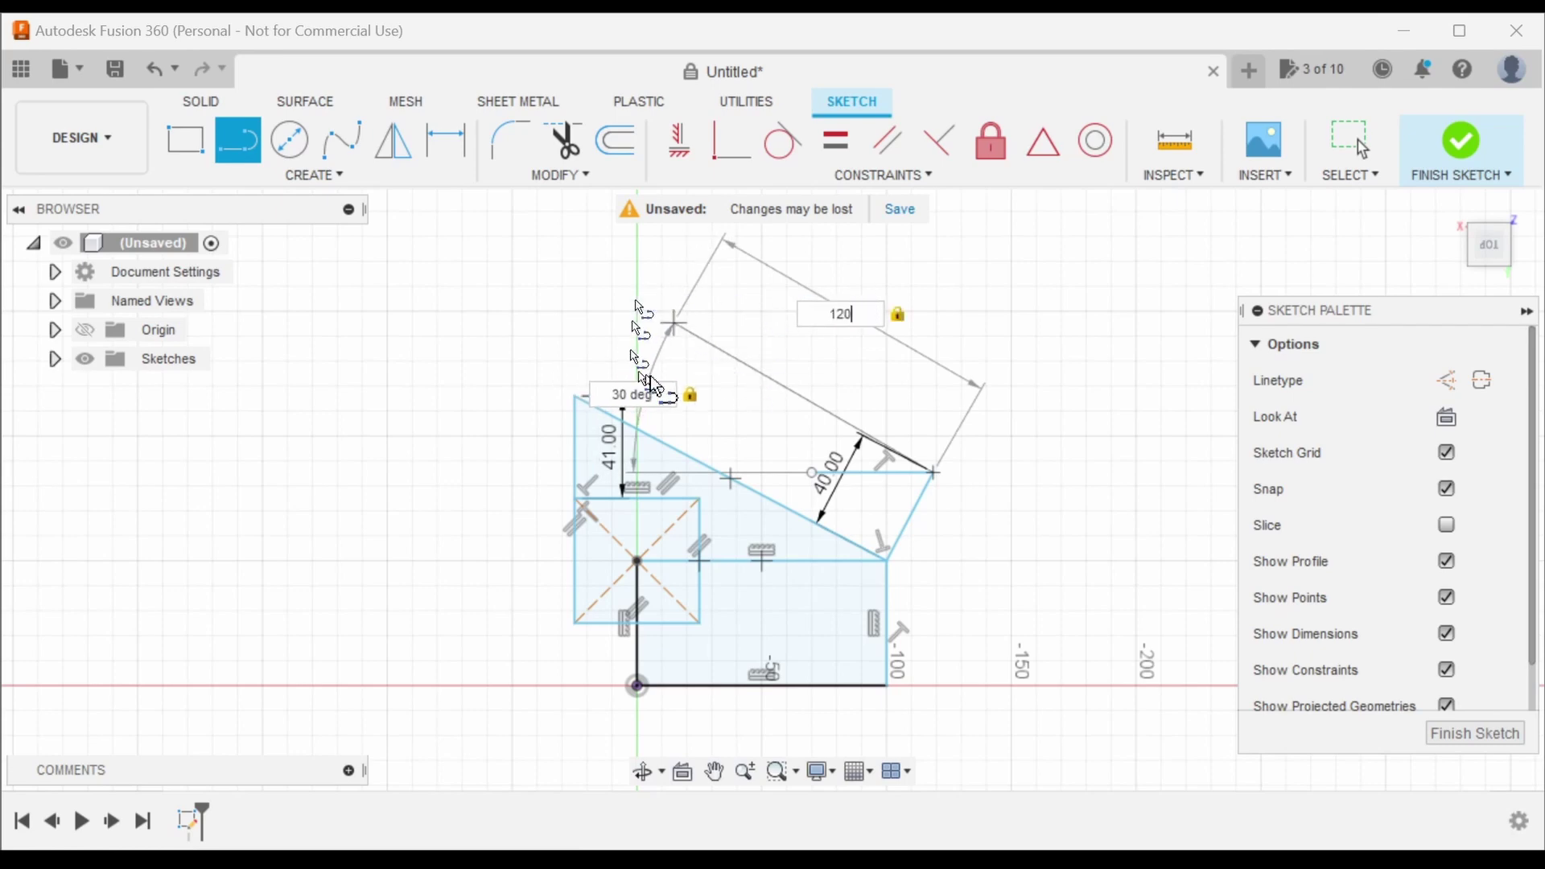
pyautogui.press('Return')
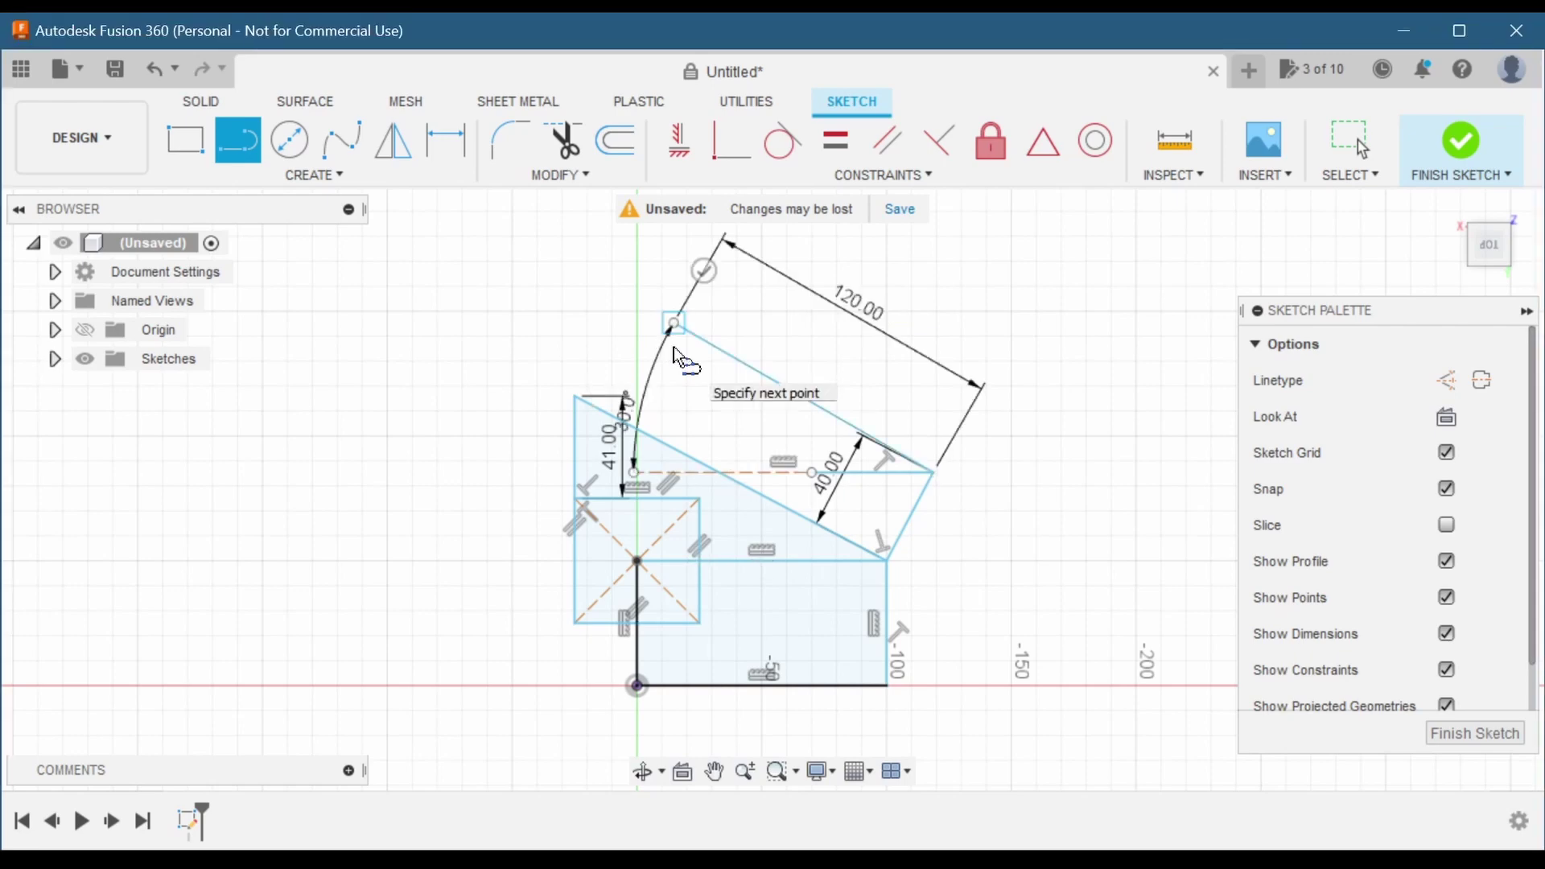
# - Draw a fit point spline from the top of the 41 mm line, through a point up and to its left, to the 120 mm line's free end
pyautogui.click(185, 140)
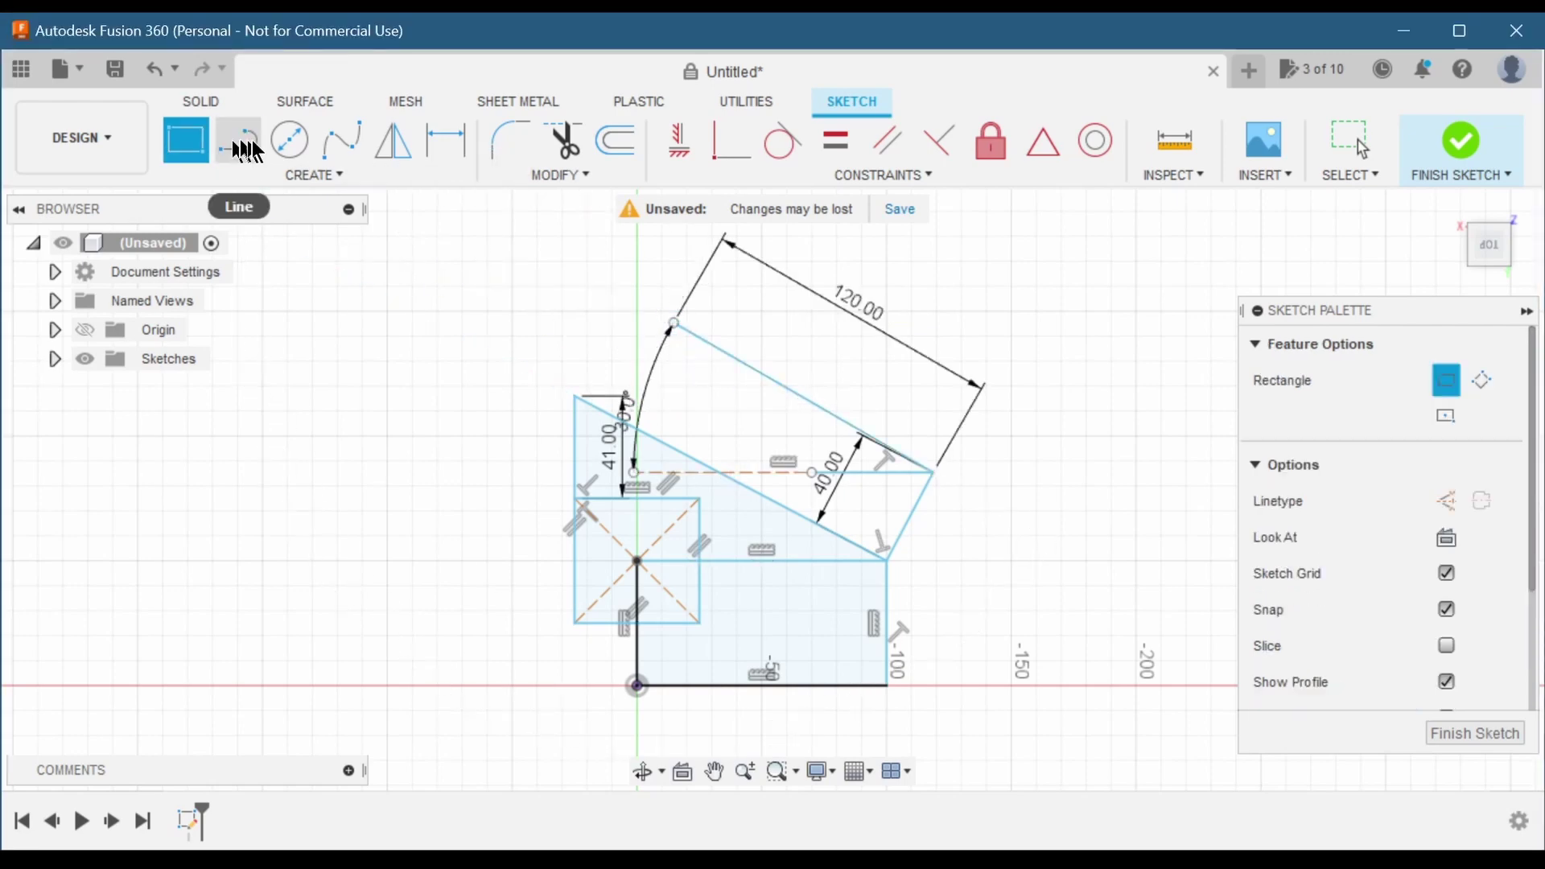
pyautogui.click(341, 140)
pyautogui.scroll(2, 565, 337)
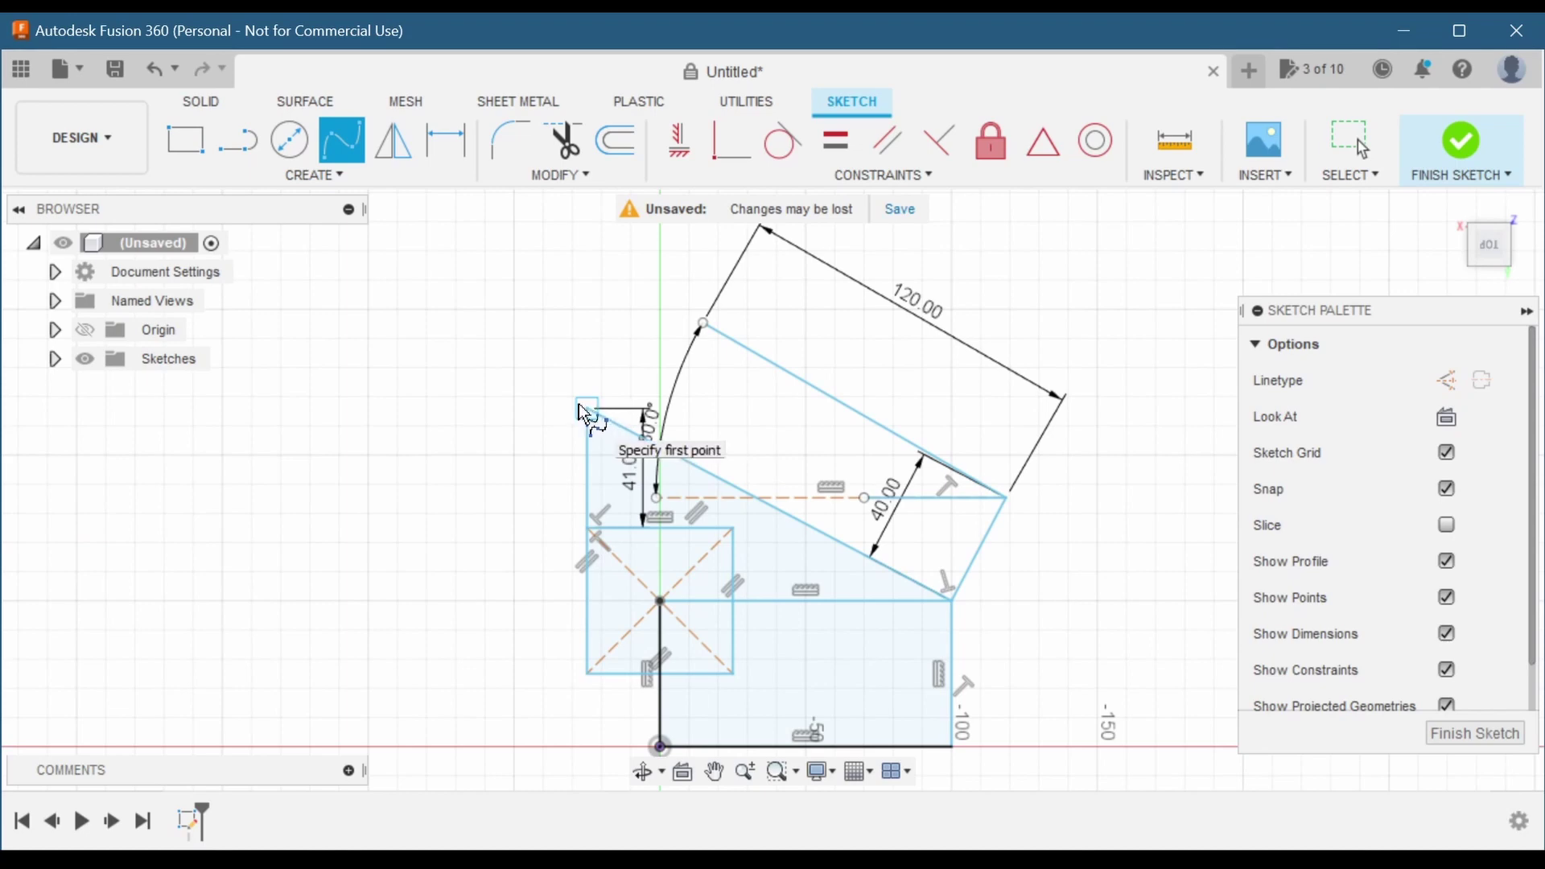
pyautogui.click(579, 404)
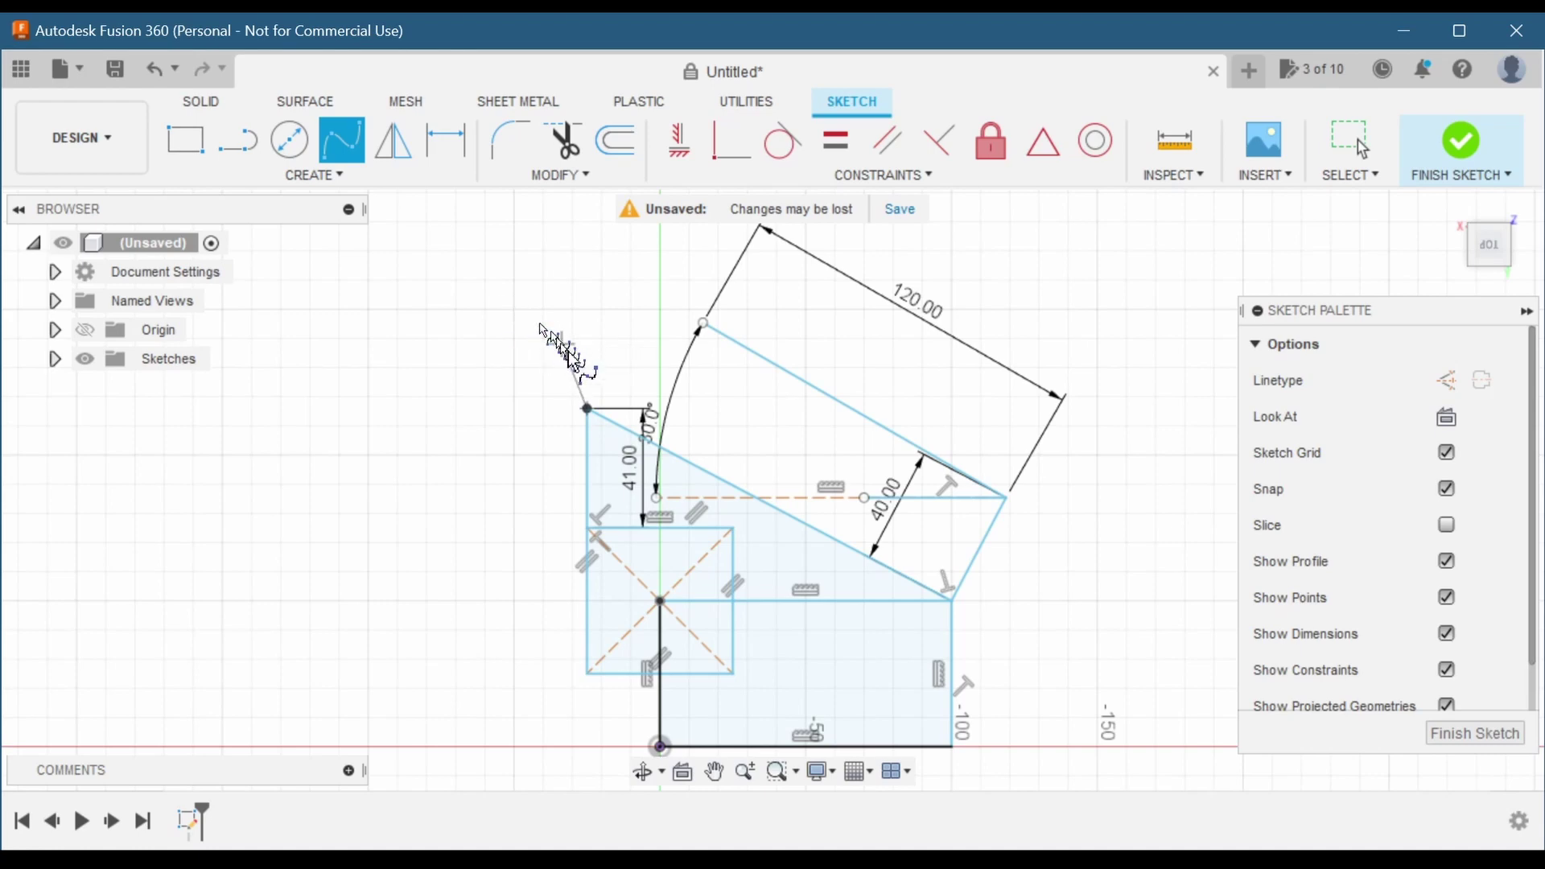
pyautogui.click(514, 310)
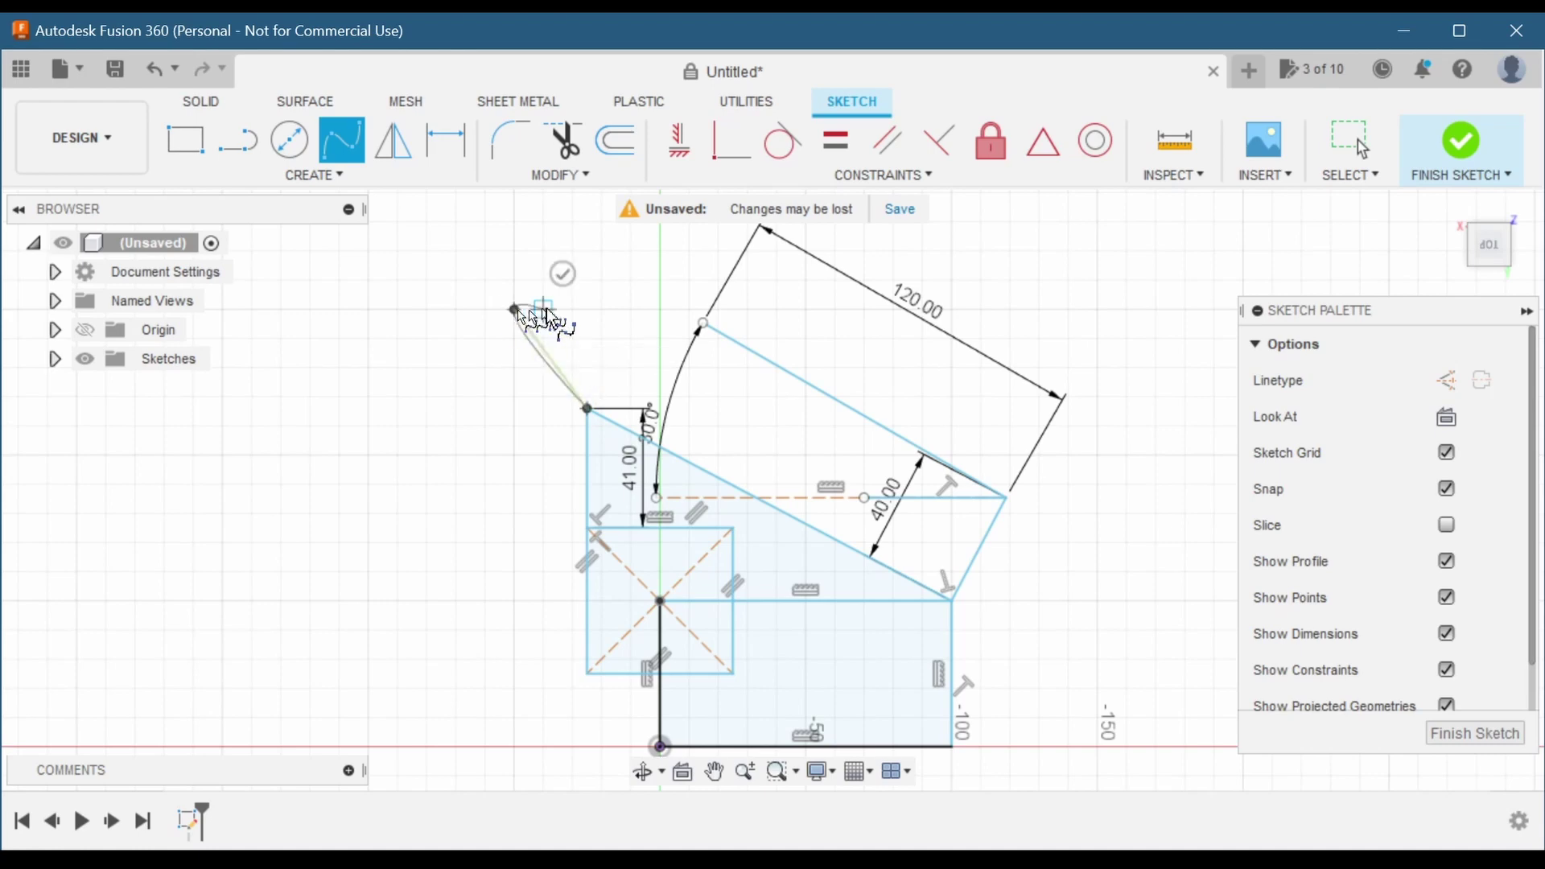
pyautogui.click(702, 321)
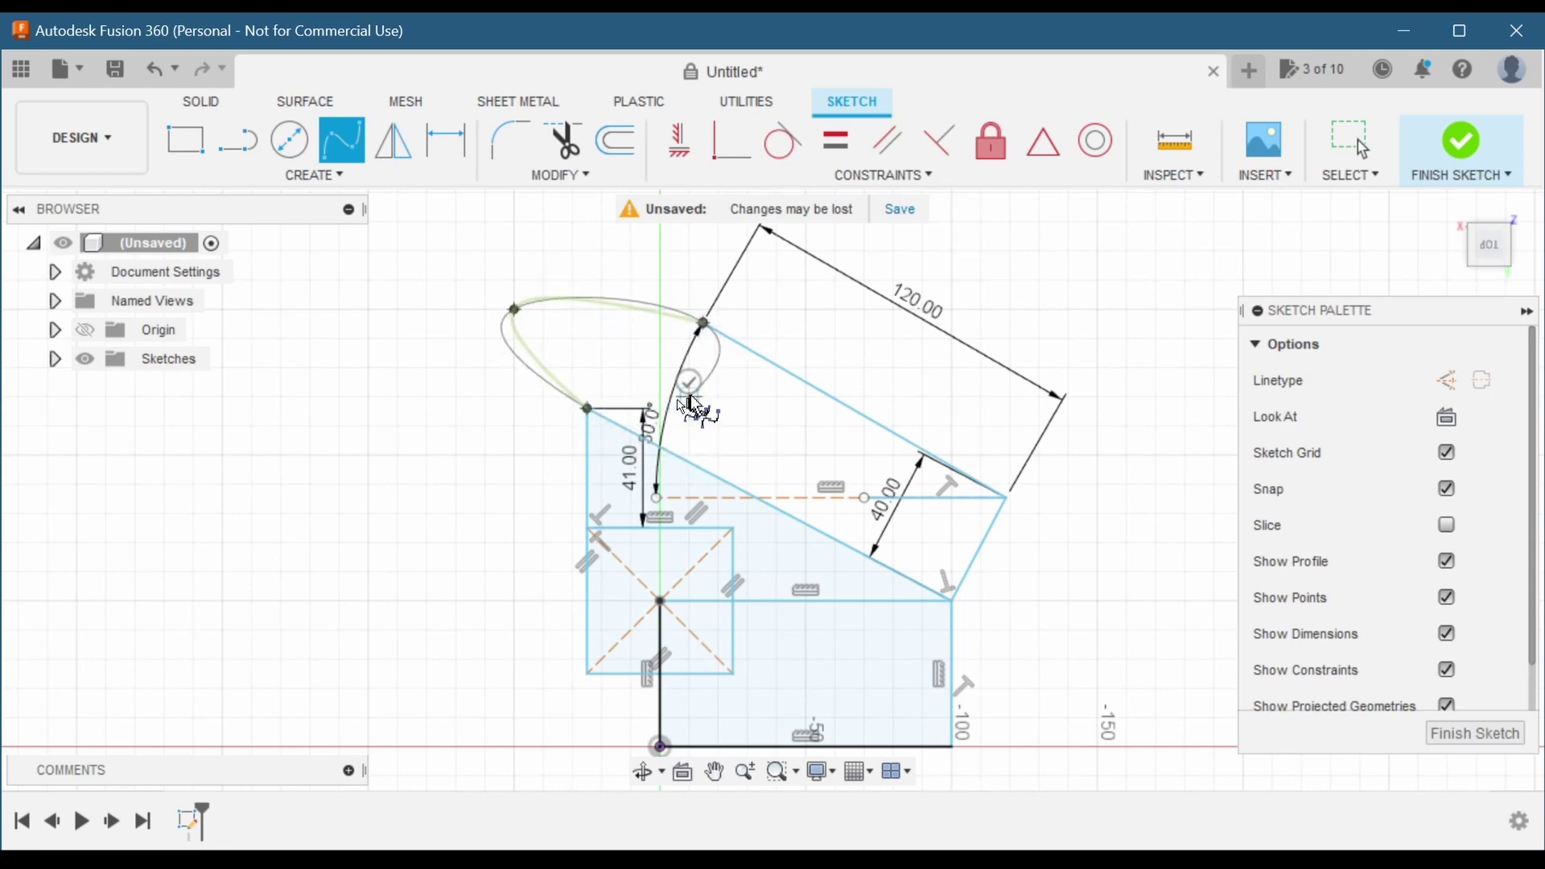
pyautogui.click(687, 383)
pyautogui.scroll(3, 534, 338)
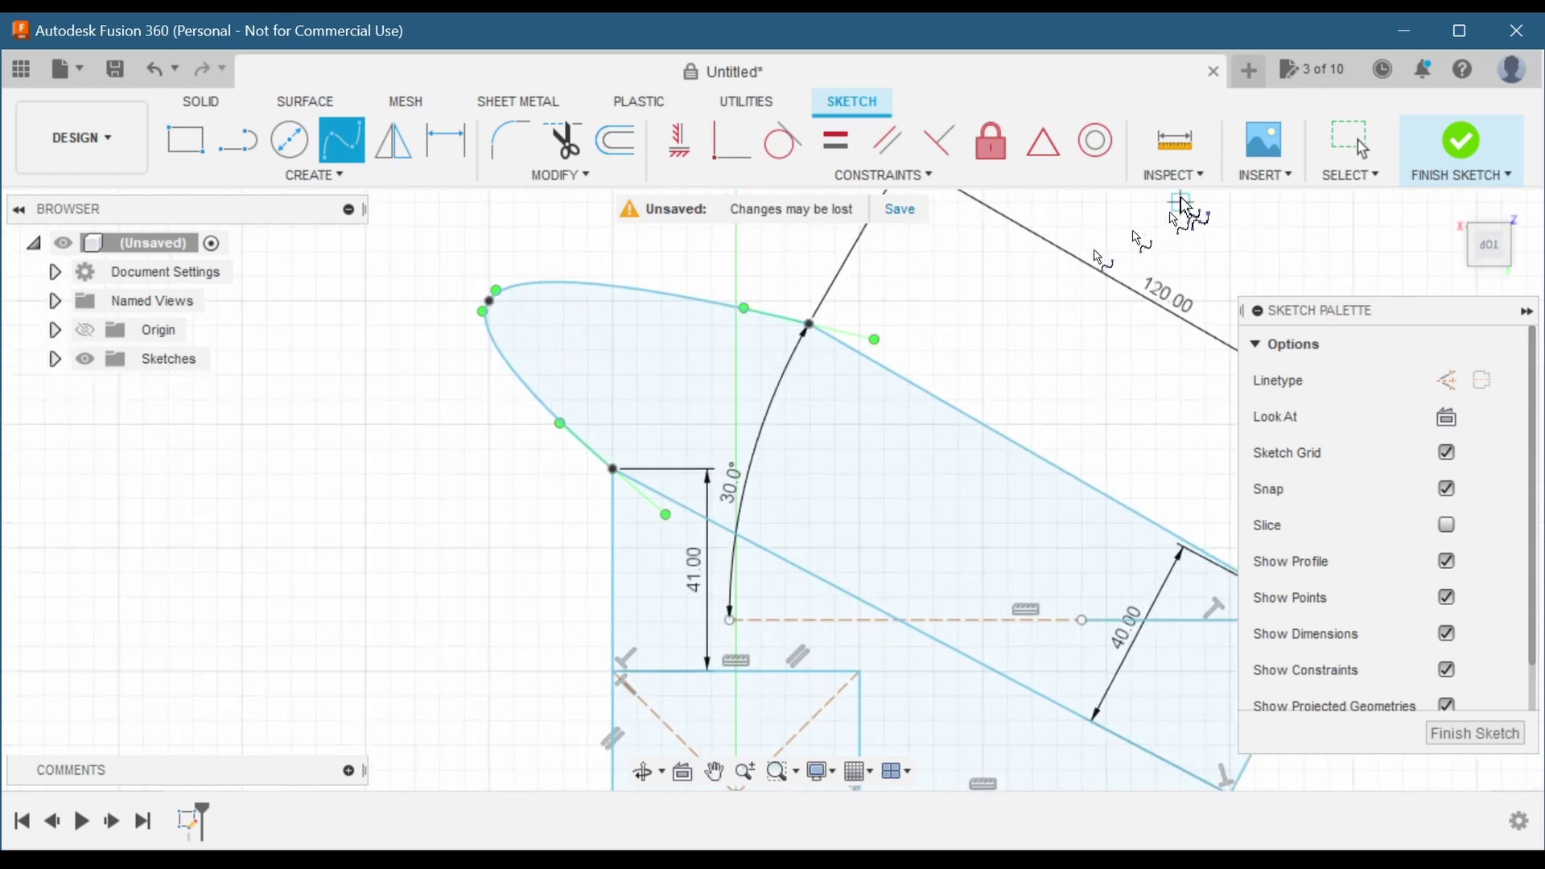
pyautogui.click(1352, 141)
# - Reshape the spline into a rounded bulb by adjusting its middle point's tangent handle and moving that point to about X 40, Y -150 mm
pyautogui.scroll(-2, 661, 378)
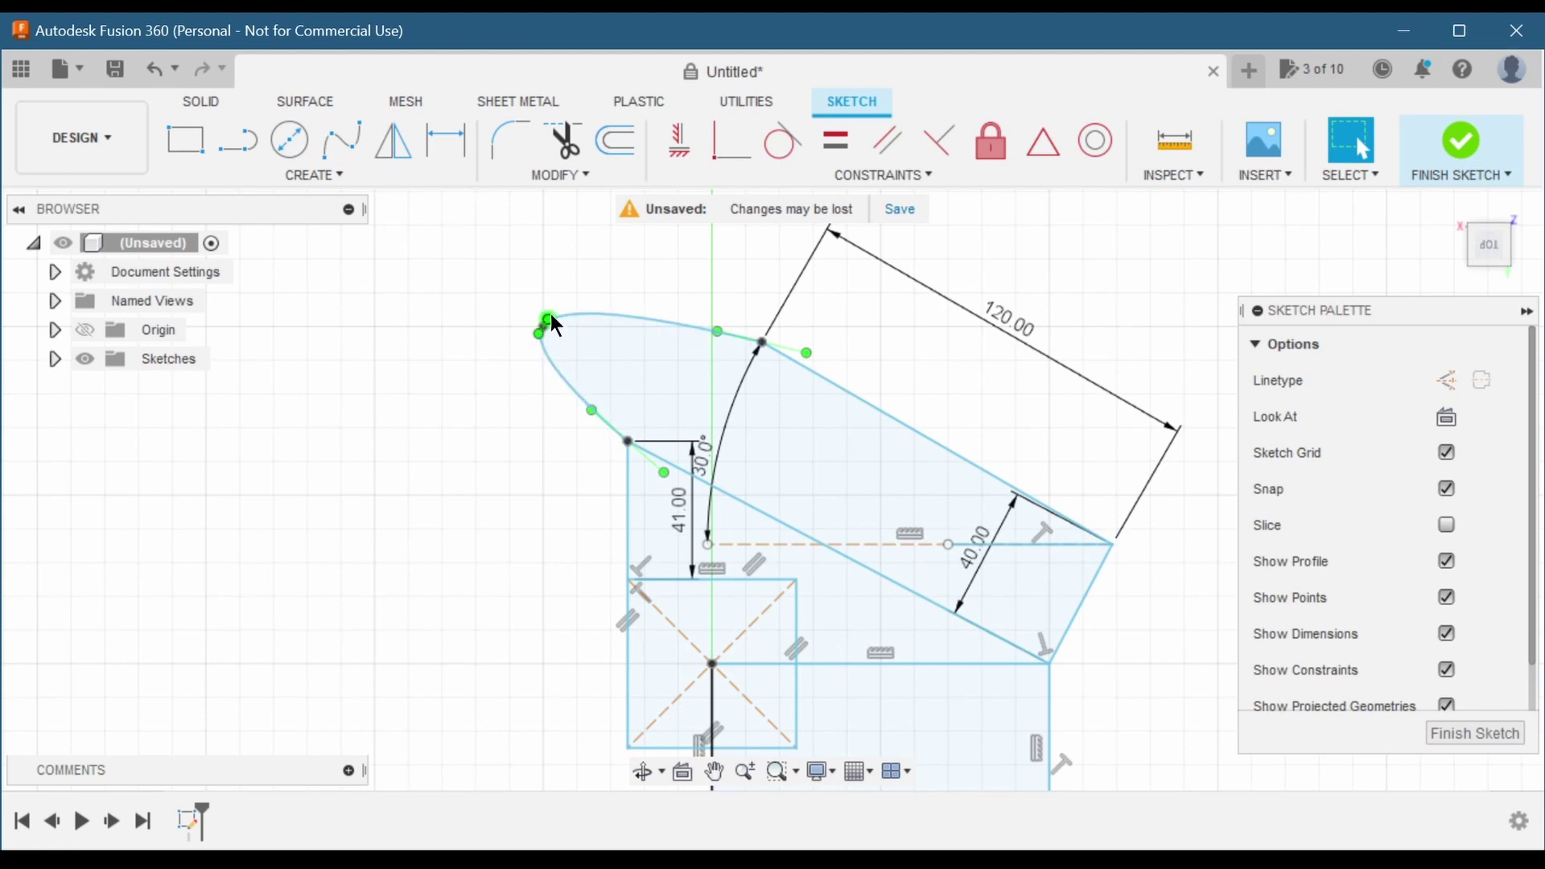
pyautogui.moveTo(550, 316)
pyautogui.mouseDown()
pyautogui.moveTo(562, 304)
pyautogui.moveTo(552, 334)
pyautogui.mouseUp()
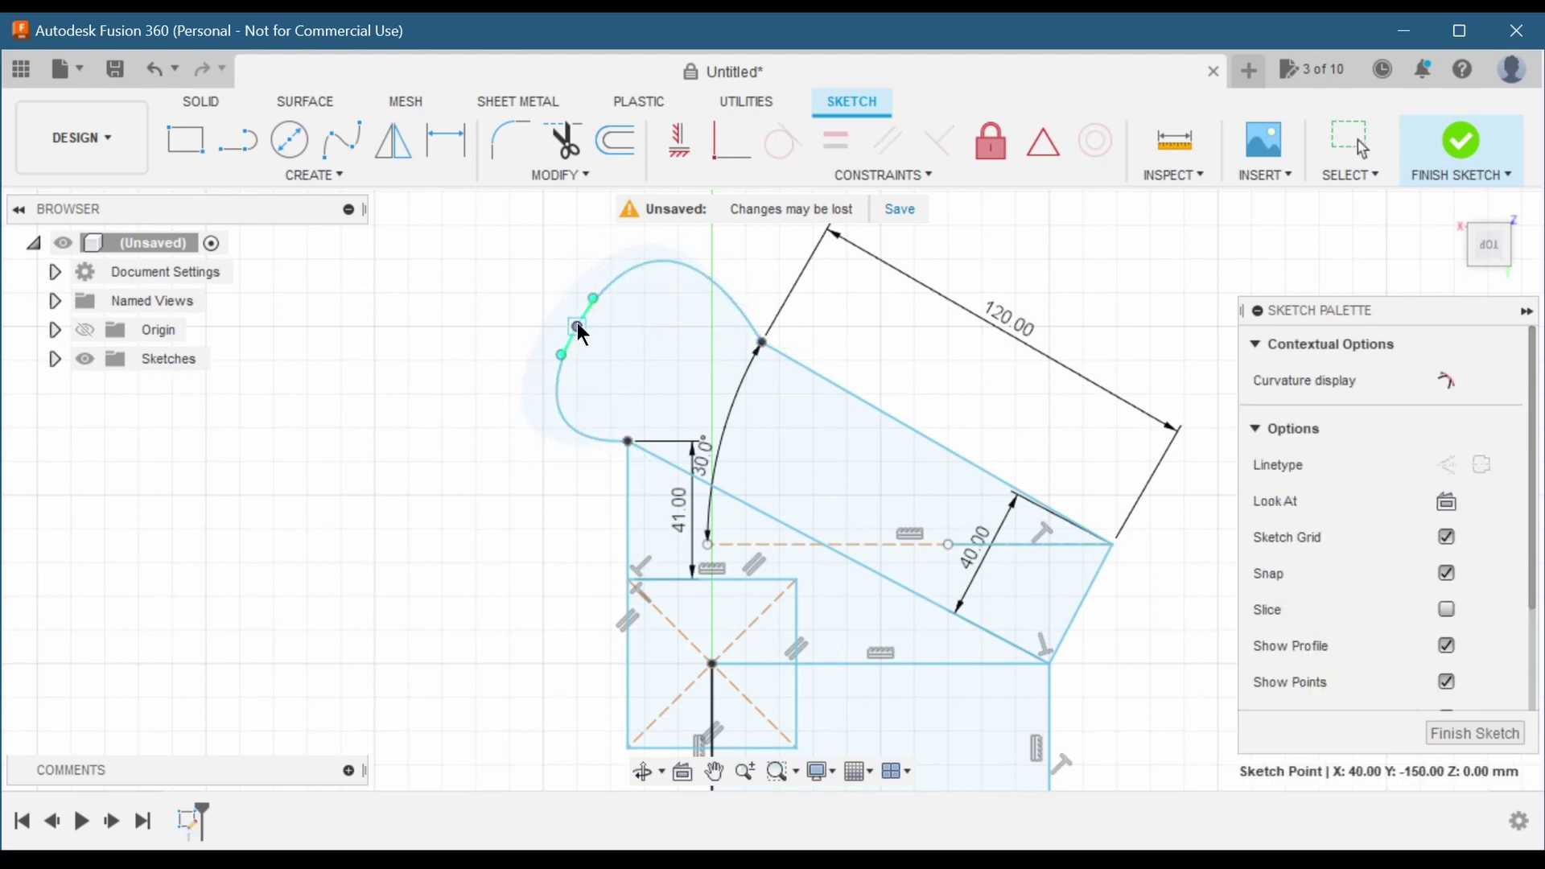
pyautogui.click(483, 313)
pyautogui.scroll(-2, 497, 289)
pyautogui.scroll(2, 499, 322)
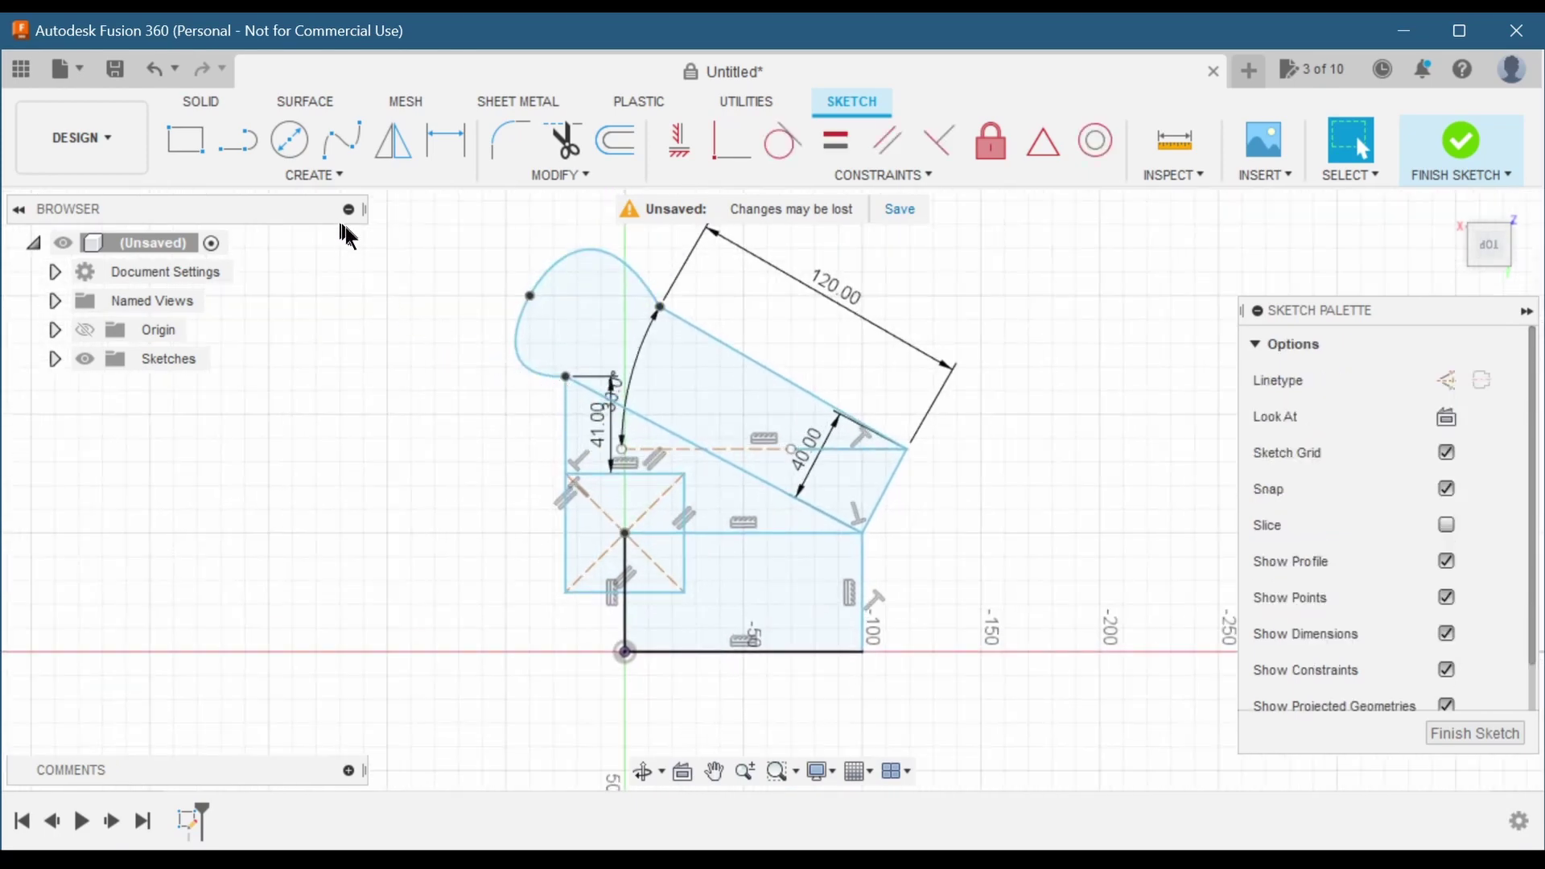
# - Sketch an 80 mm diameter circle centred on the large rectangle's upper-right corner, reaching the upper end of the 40 mm line
pyautogui.click(291, 140)
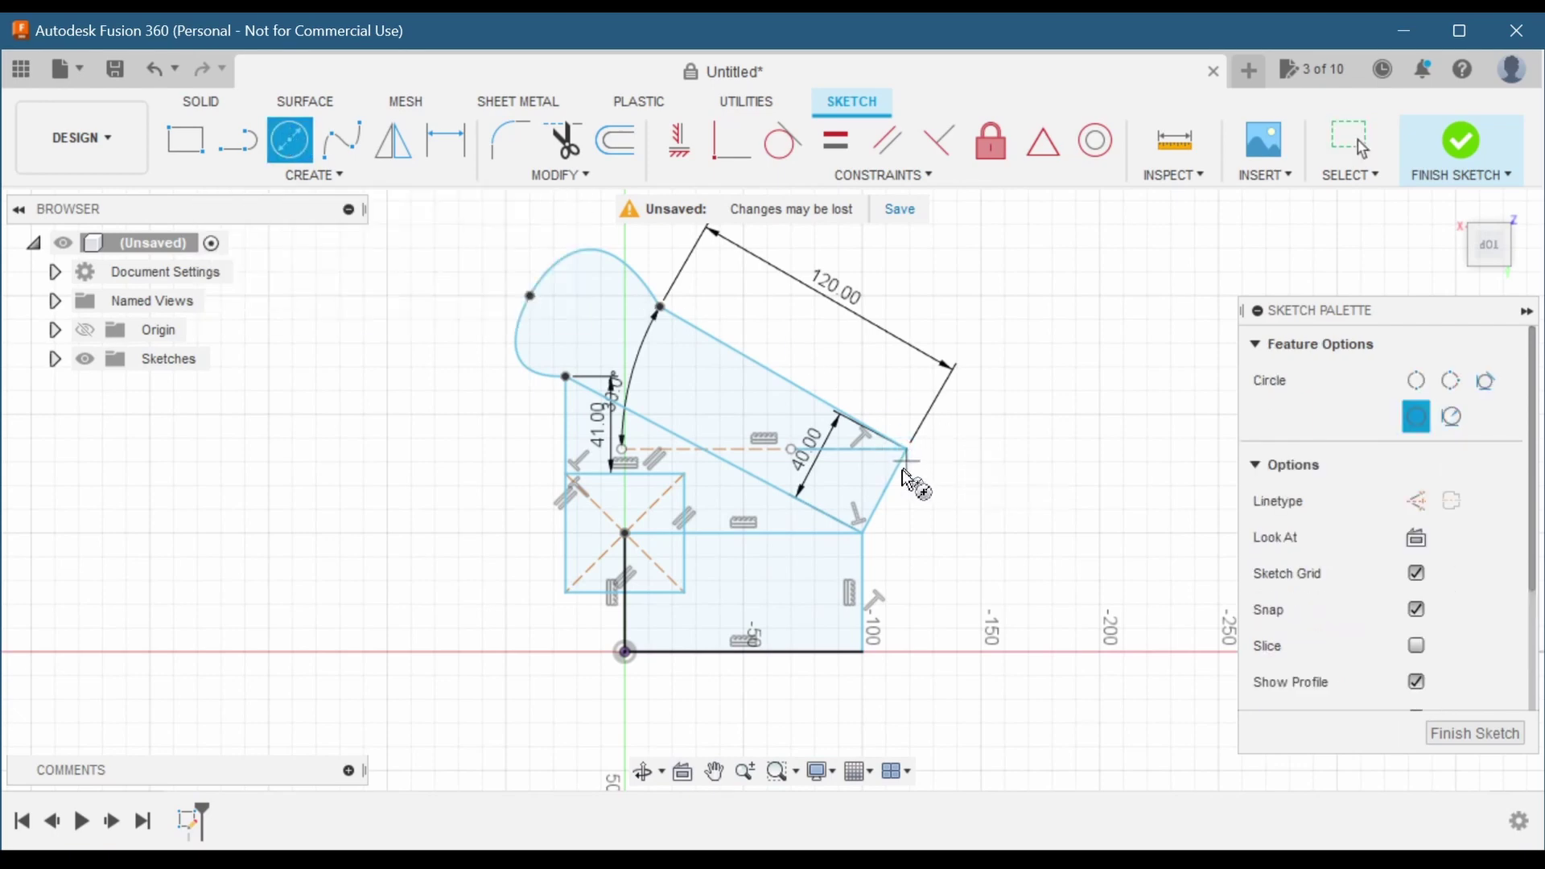
pyautogui.scroll(-2, 914, 621)
pyautogui.scroll(4, 853, 519)
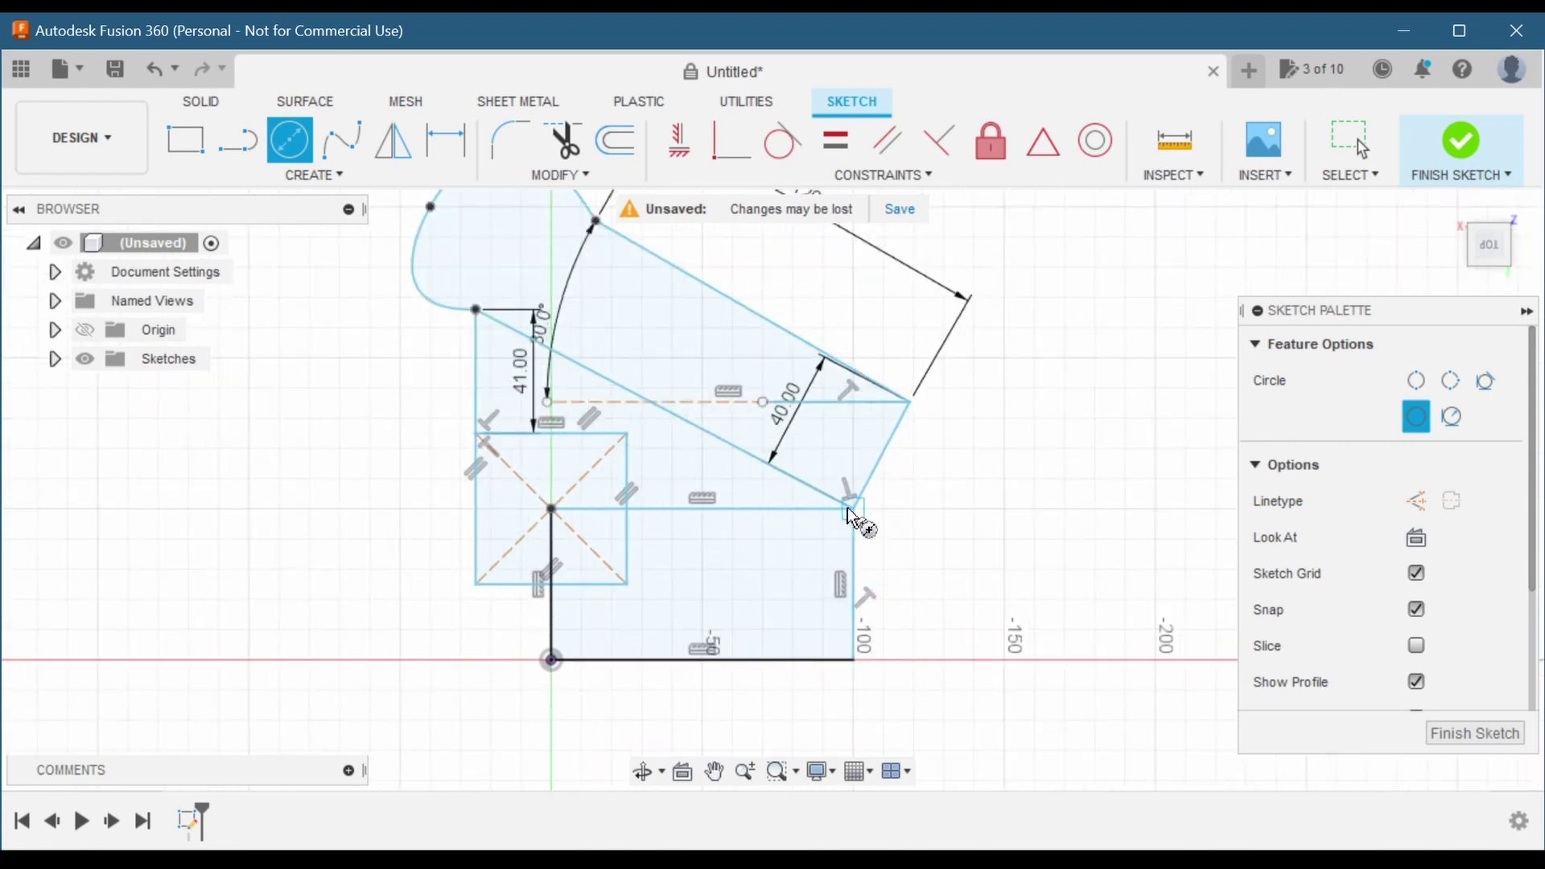
pyautogui.click(853, 509)
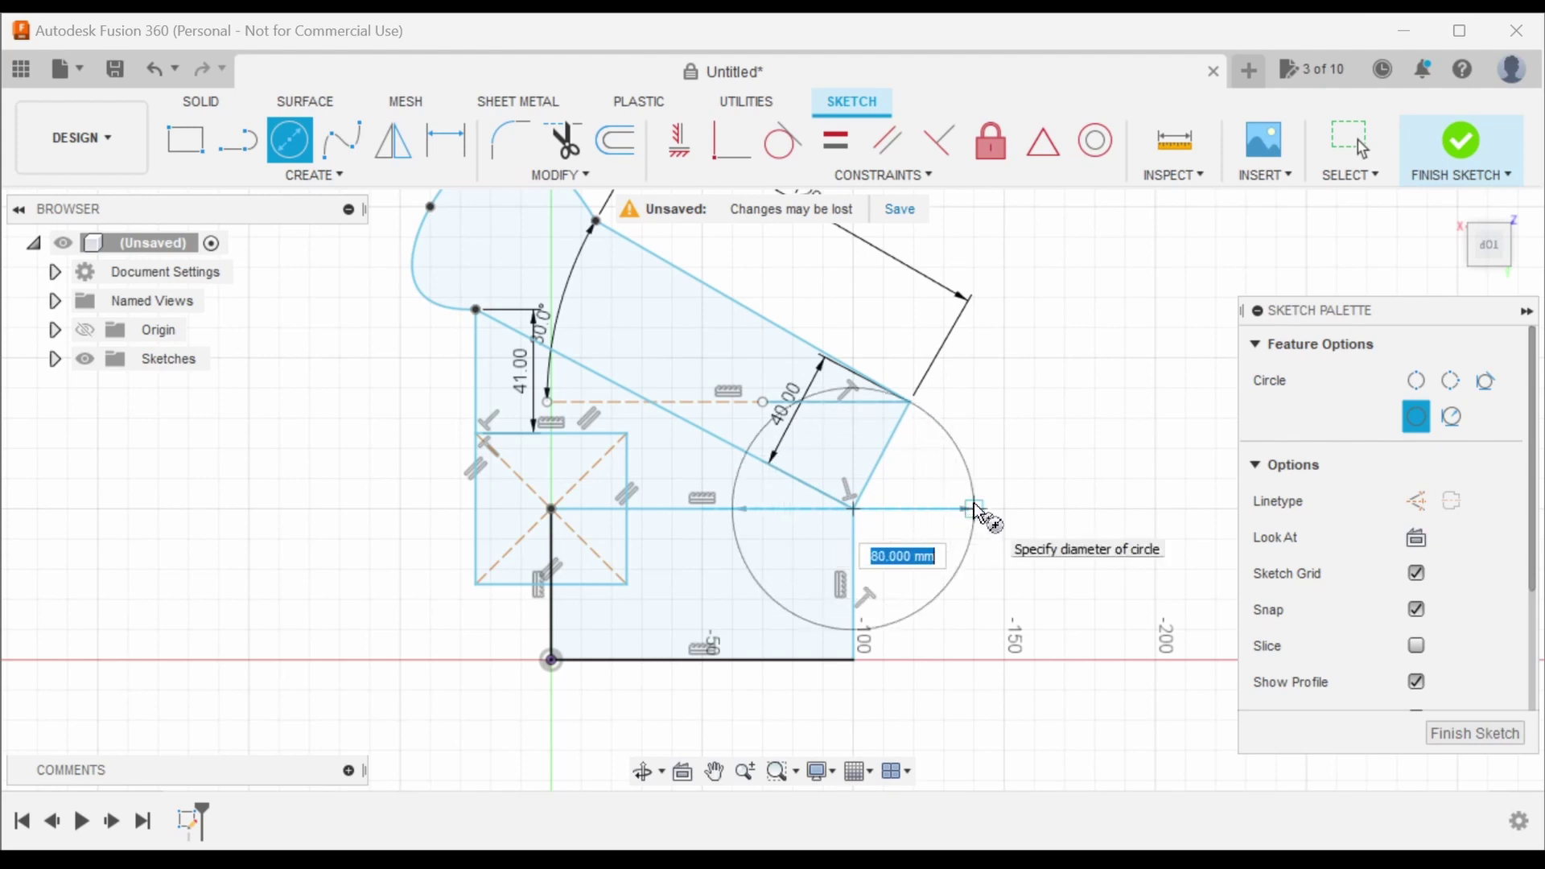
pyautogui.click(910, 405)
pyautogui.scroll(-3, 916, 374)
pyautogui.scroll(4, 873, 475)
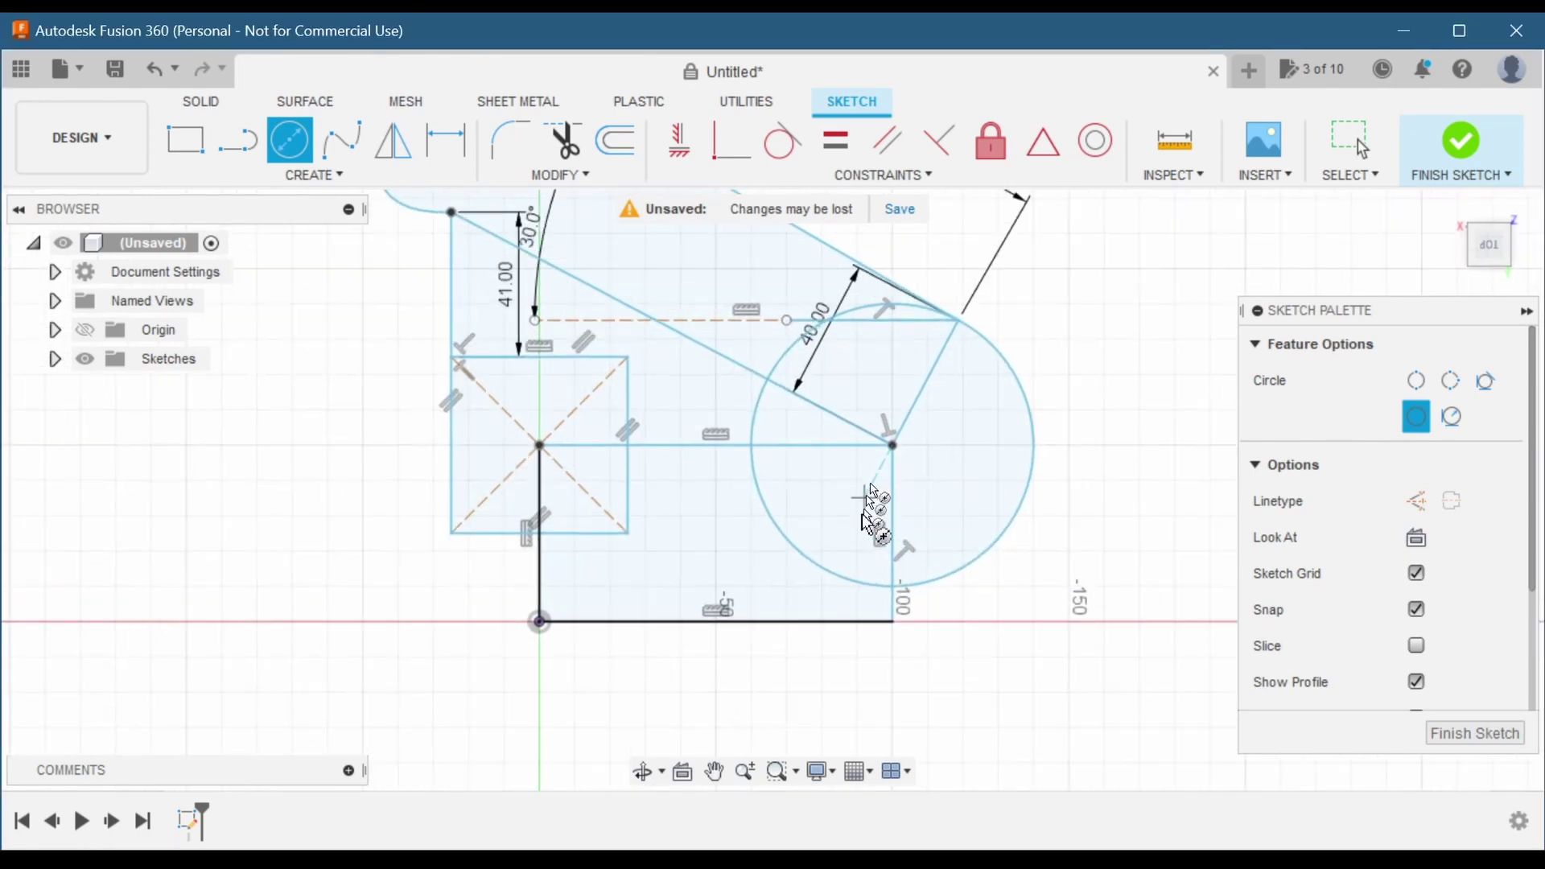
pyautogui.scroll(-3, 873, 519)
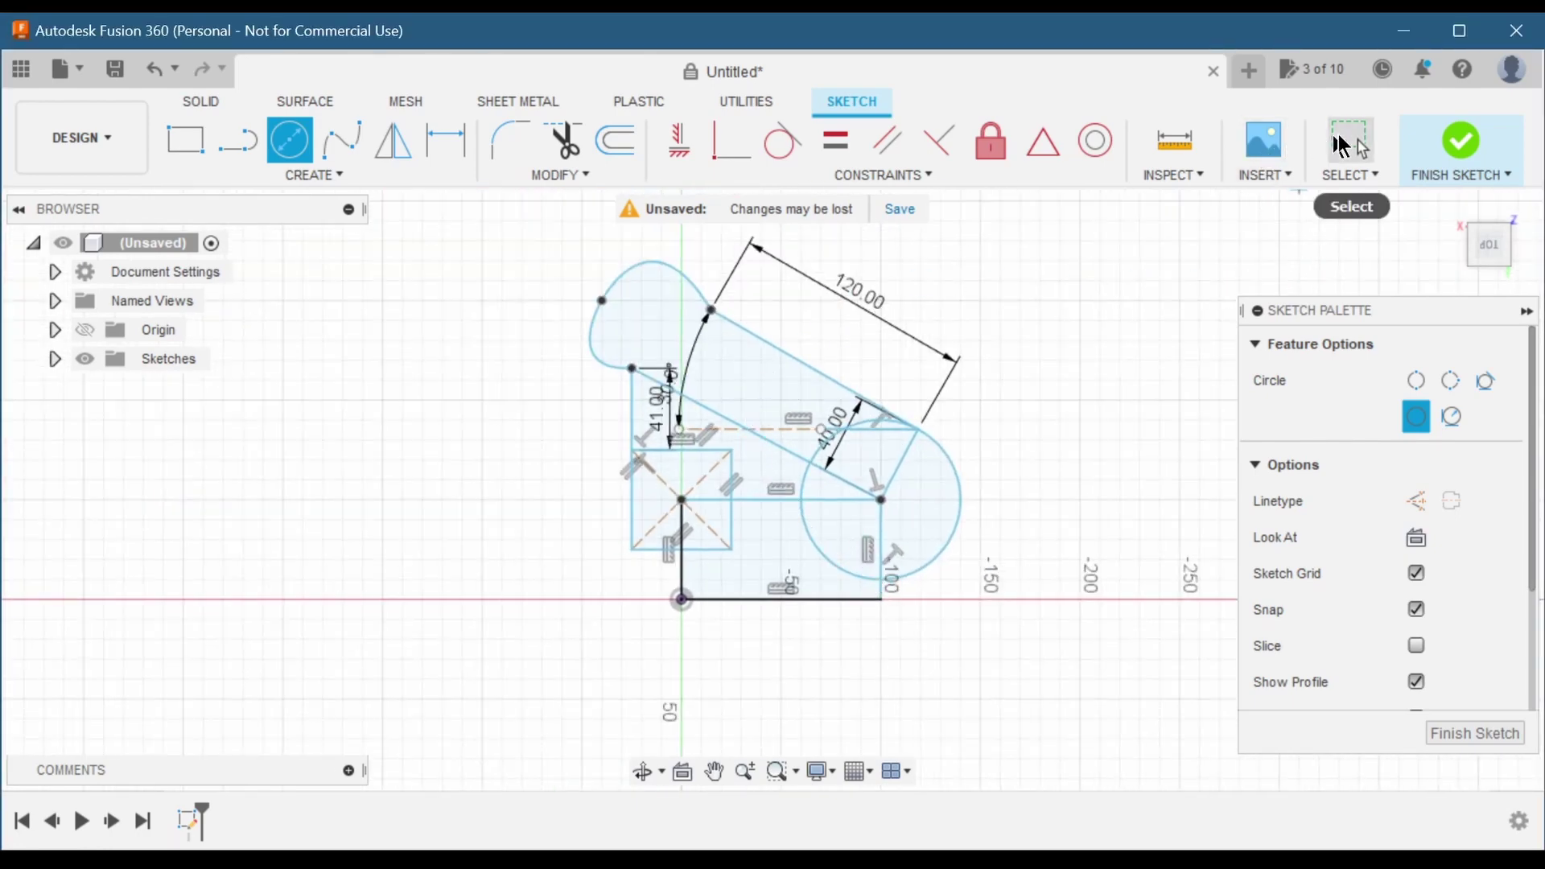
pyautogui.click(1342, 147)
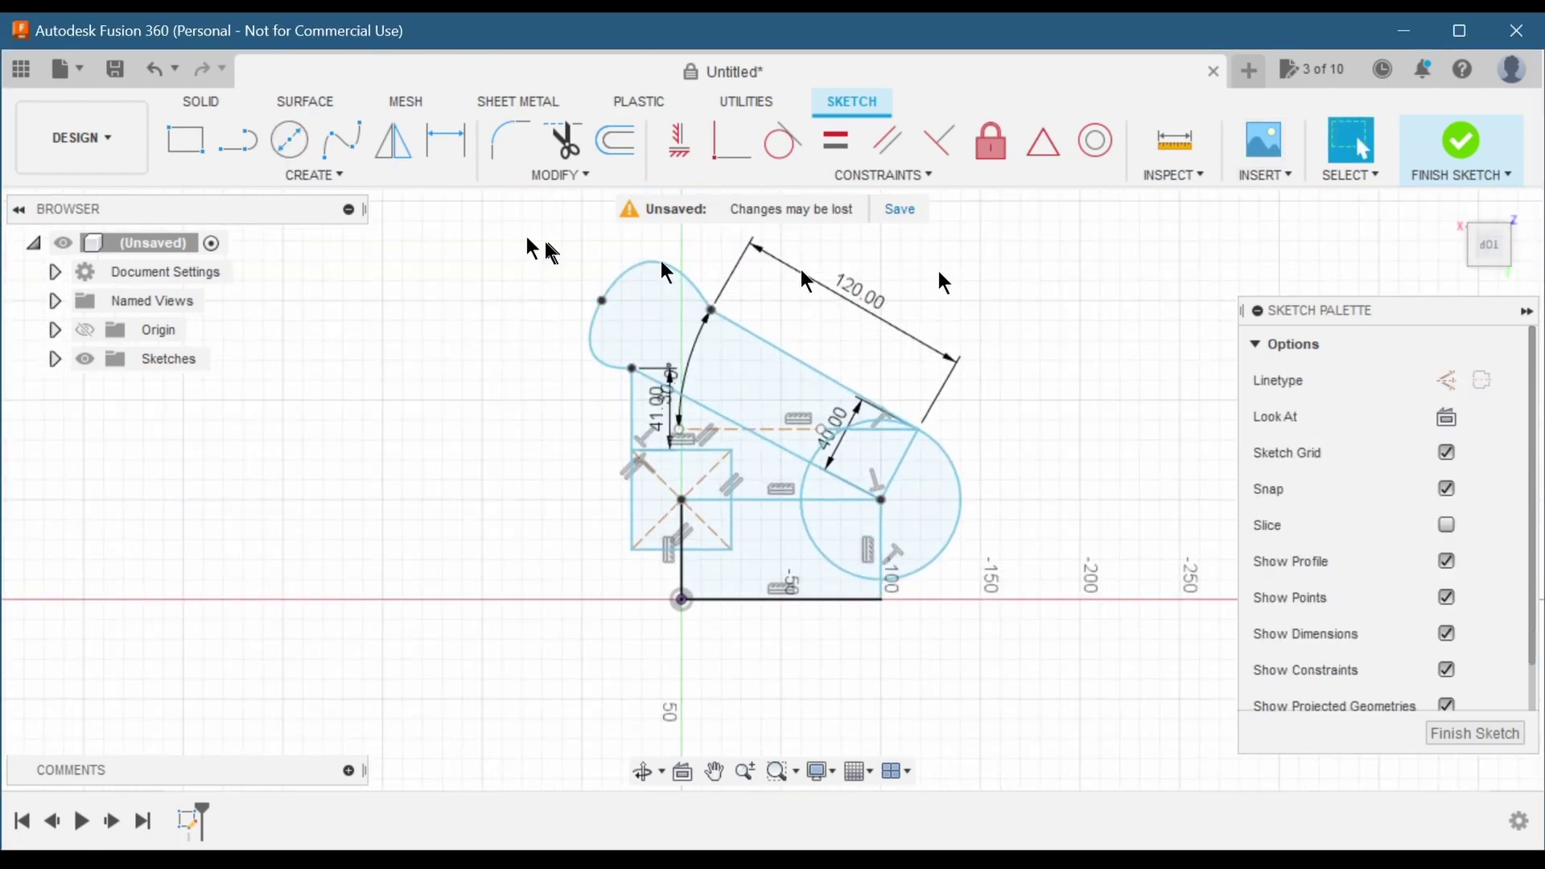
# - Try a 10 mm fillet between the small square's diagonal and its lower edge, and undo it
pyautogui.click(512, 144)
pyautogui.scroll(5, 644, 579)
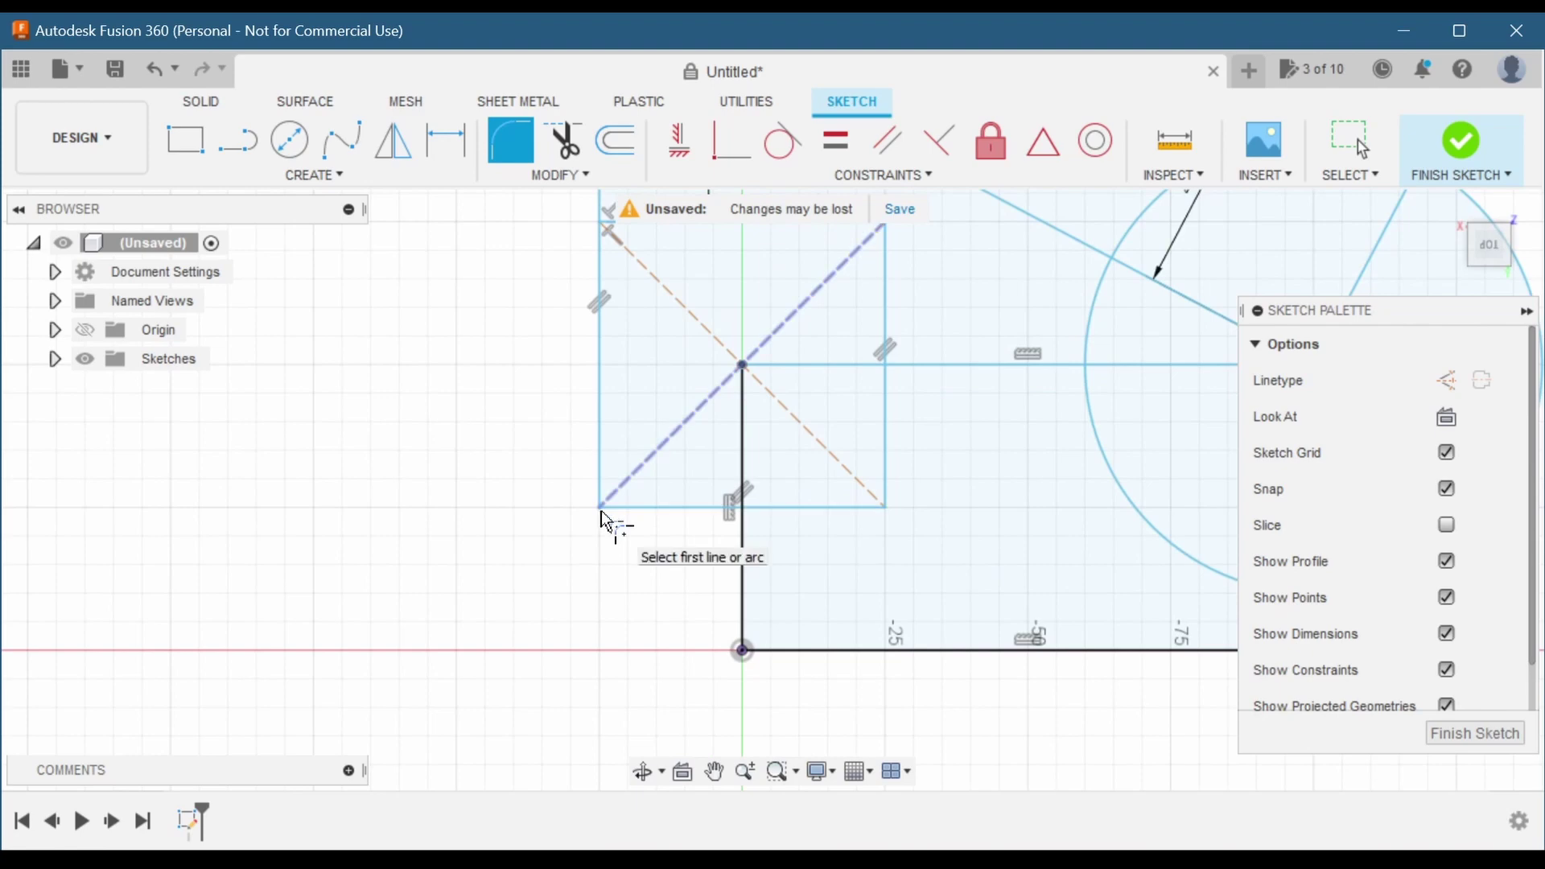
pyautogui.click(610, 519)
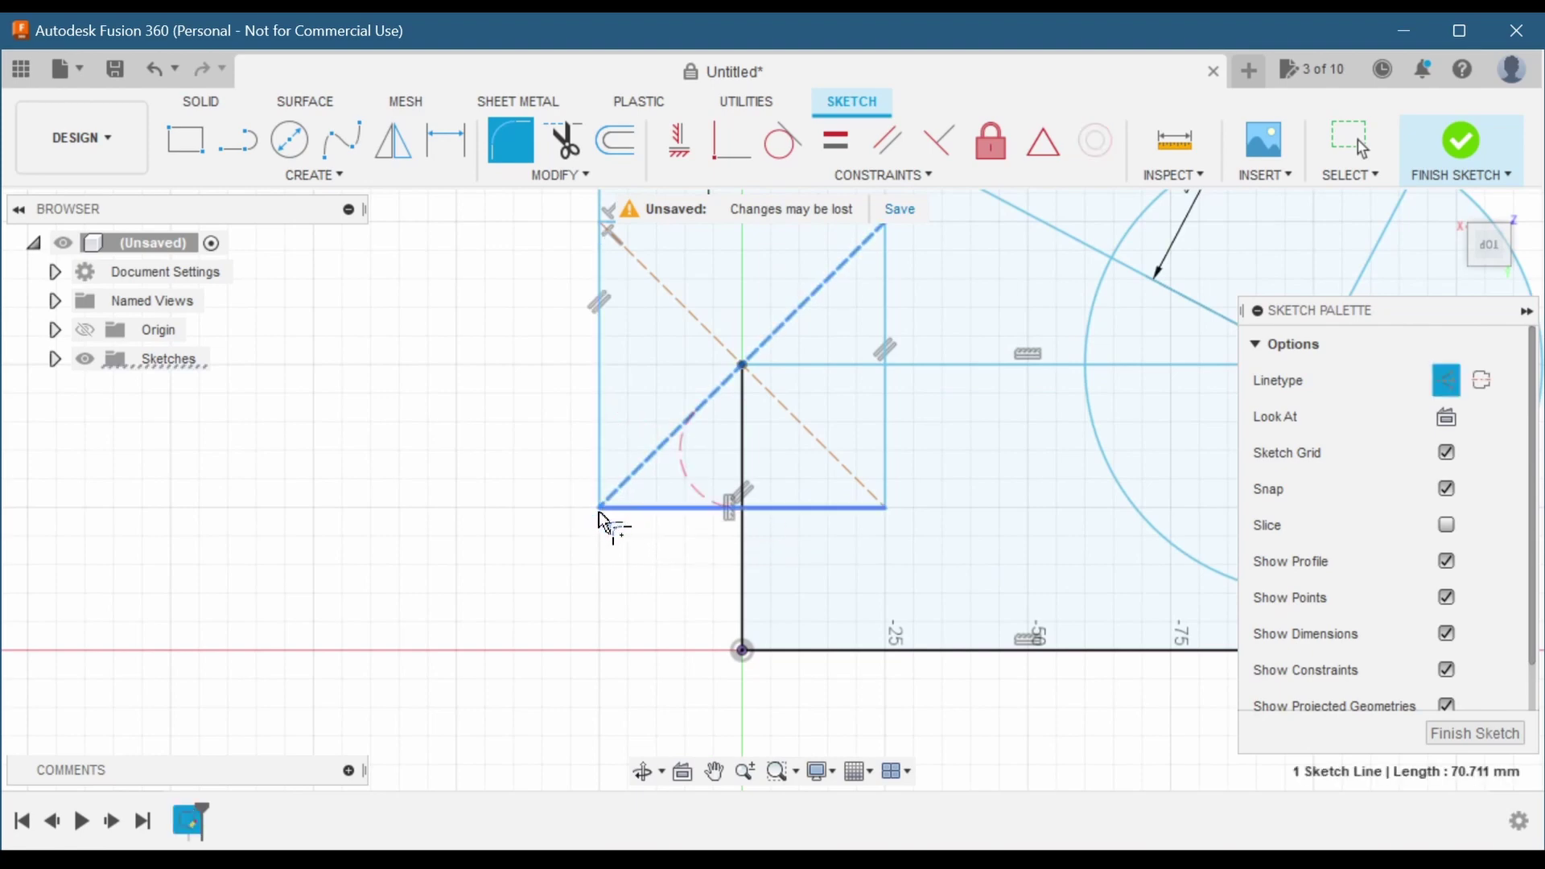
pyautogui.click(597, 506)
pyautogui.scroll(2, 601, 510)
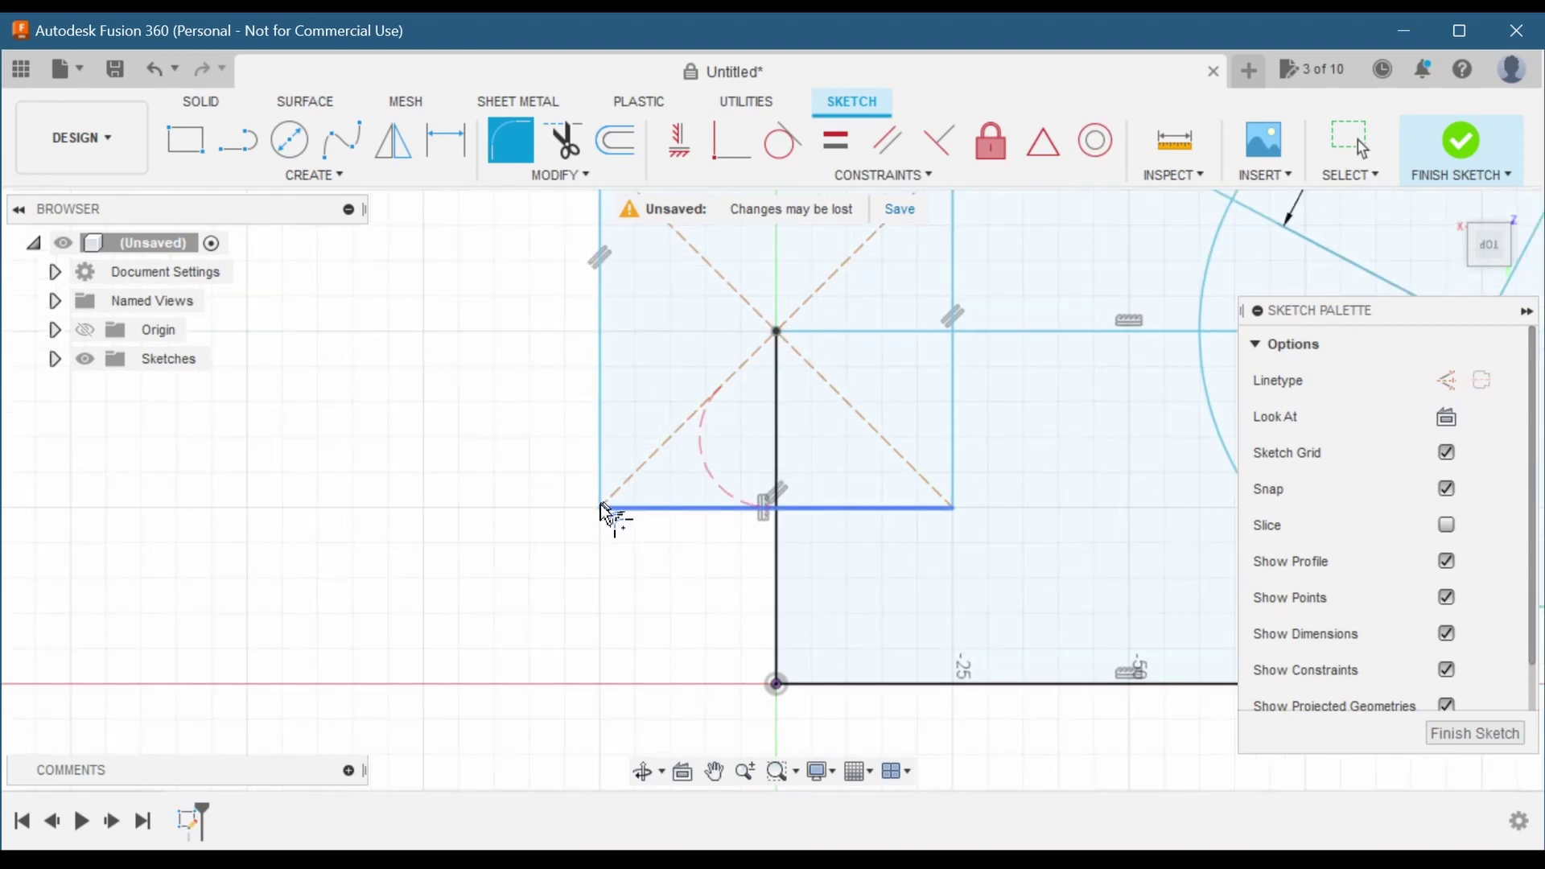
pyautogui.click(599, 507)
pyautogui.press('Return')
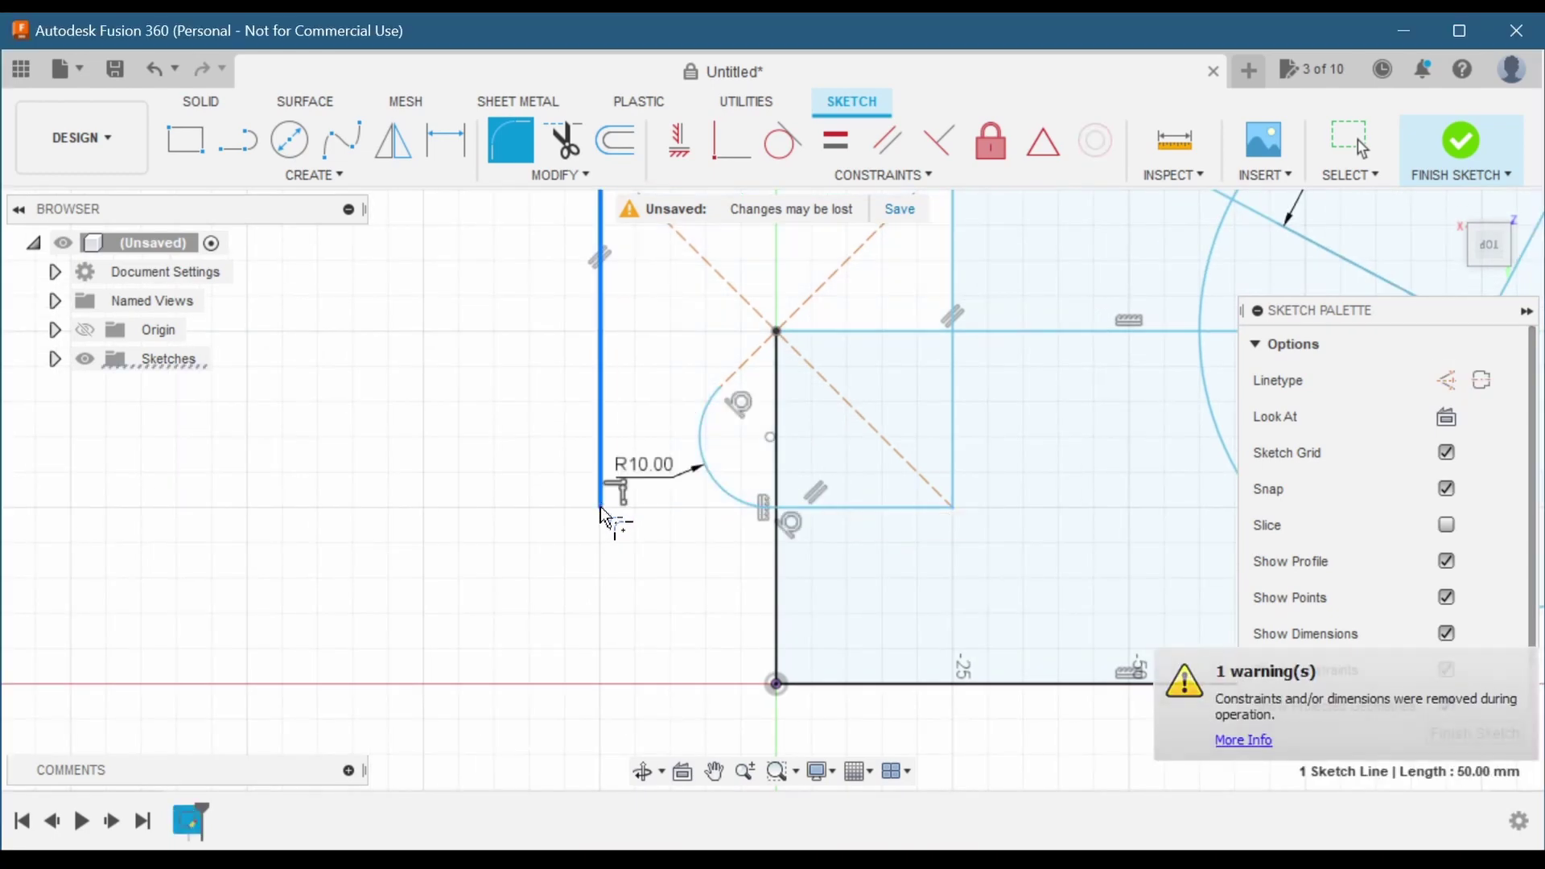
pyautogui.press('Escape')
pyautogui.hotkey('ctrl', 'z')
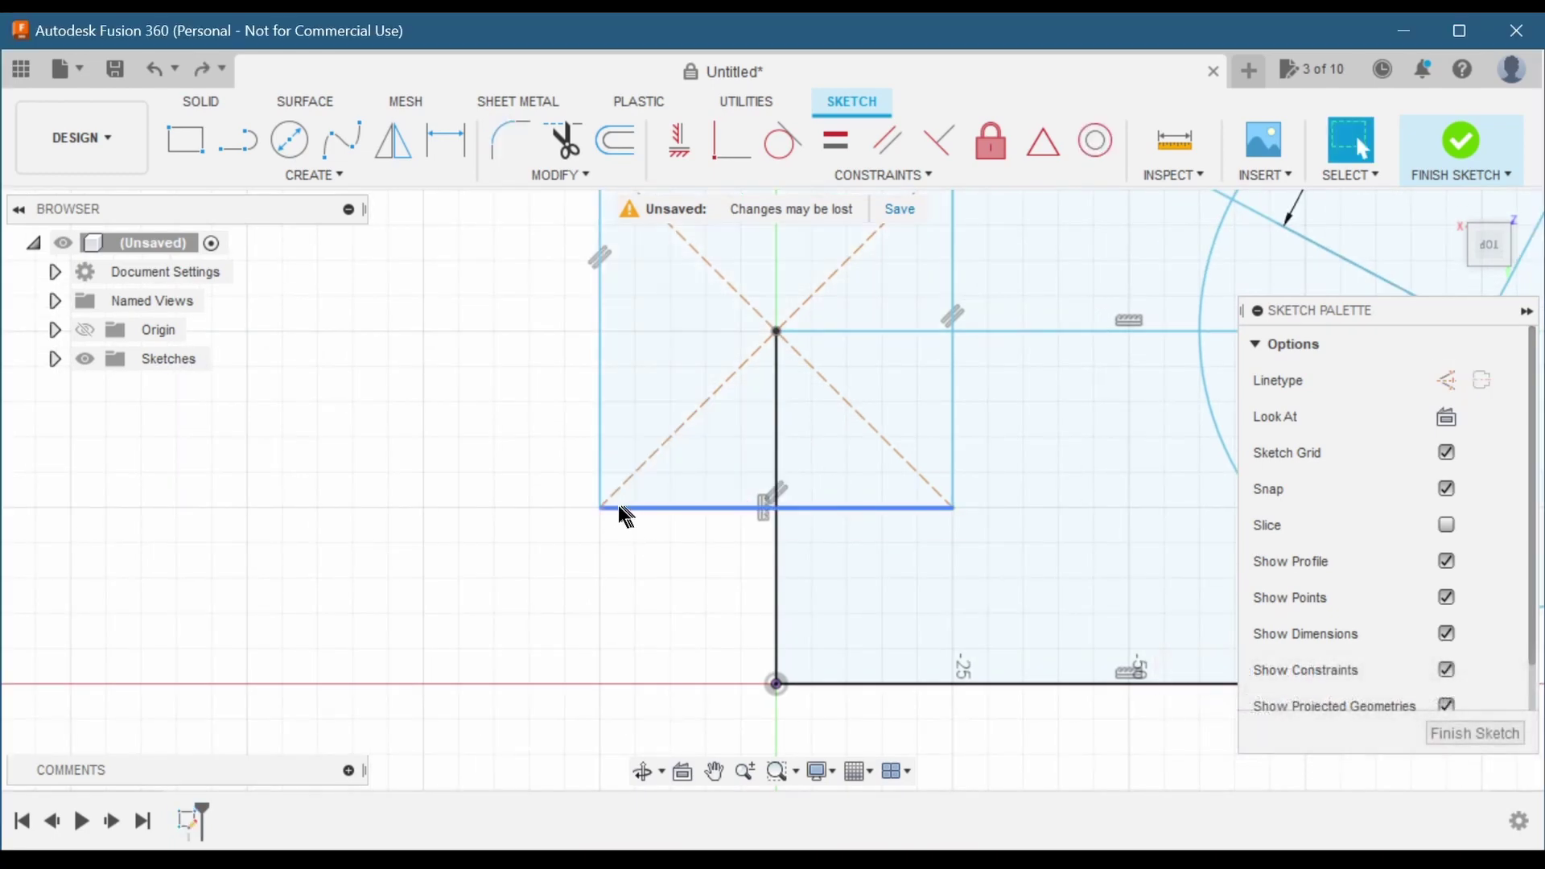
# - Fillet the small square's lower-left corner between its left and lower edges with a 10 mm radius
pyautogui.click(617, 507)
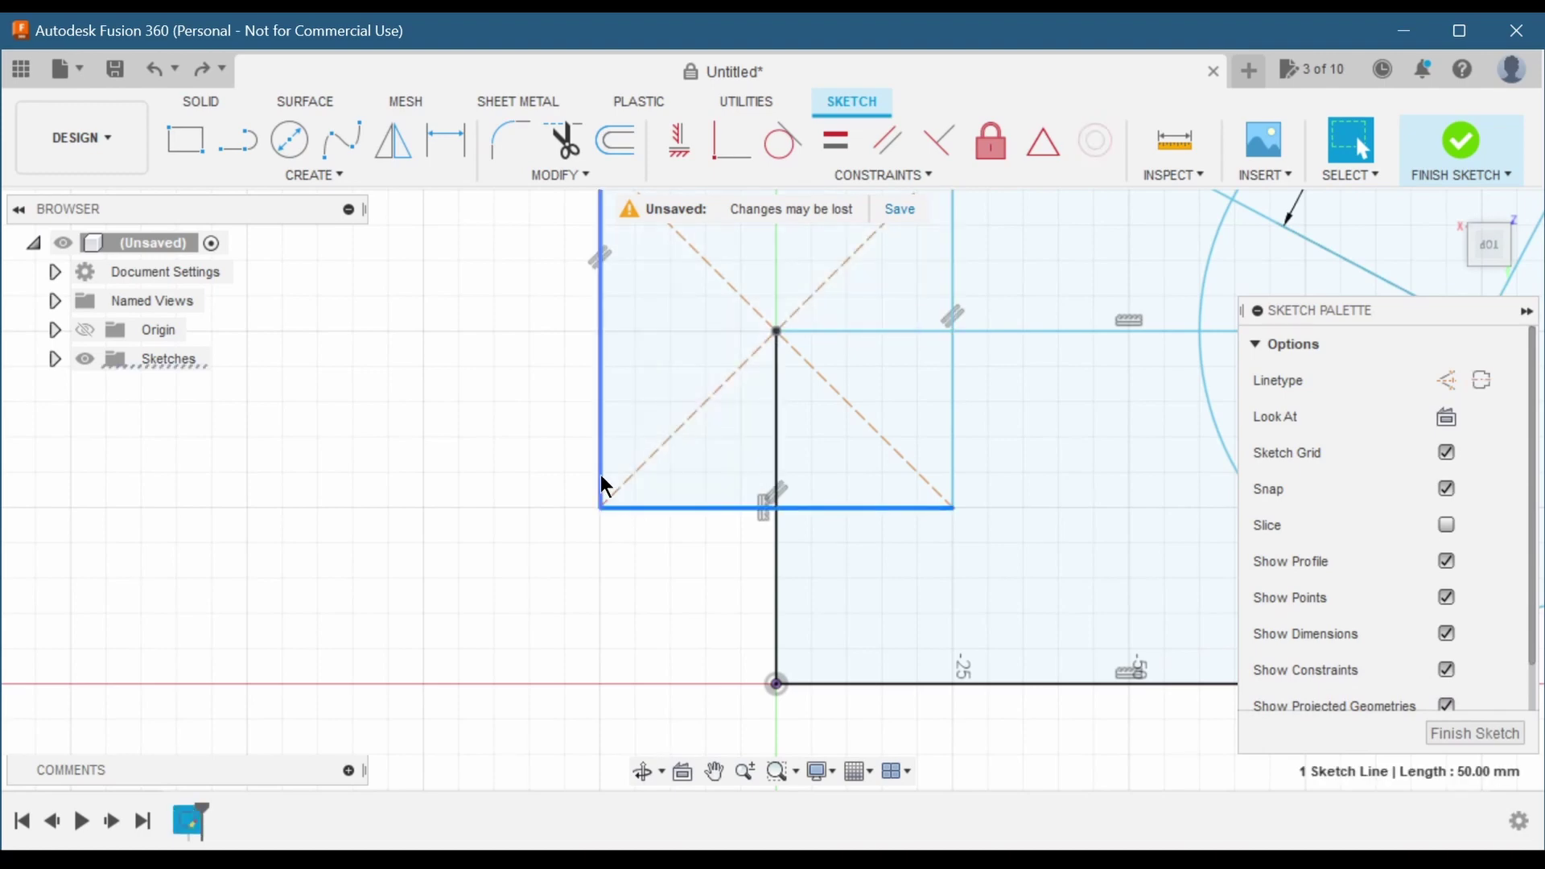
pyautogui.keyDown('shift'); pyautogui.click(600, 475); pyautogui.keyUp('shift')
pyautogui.scroll(-2, 543, 601)
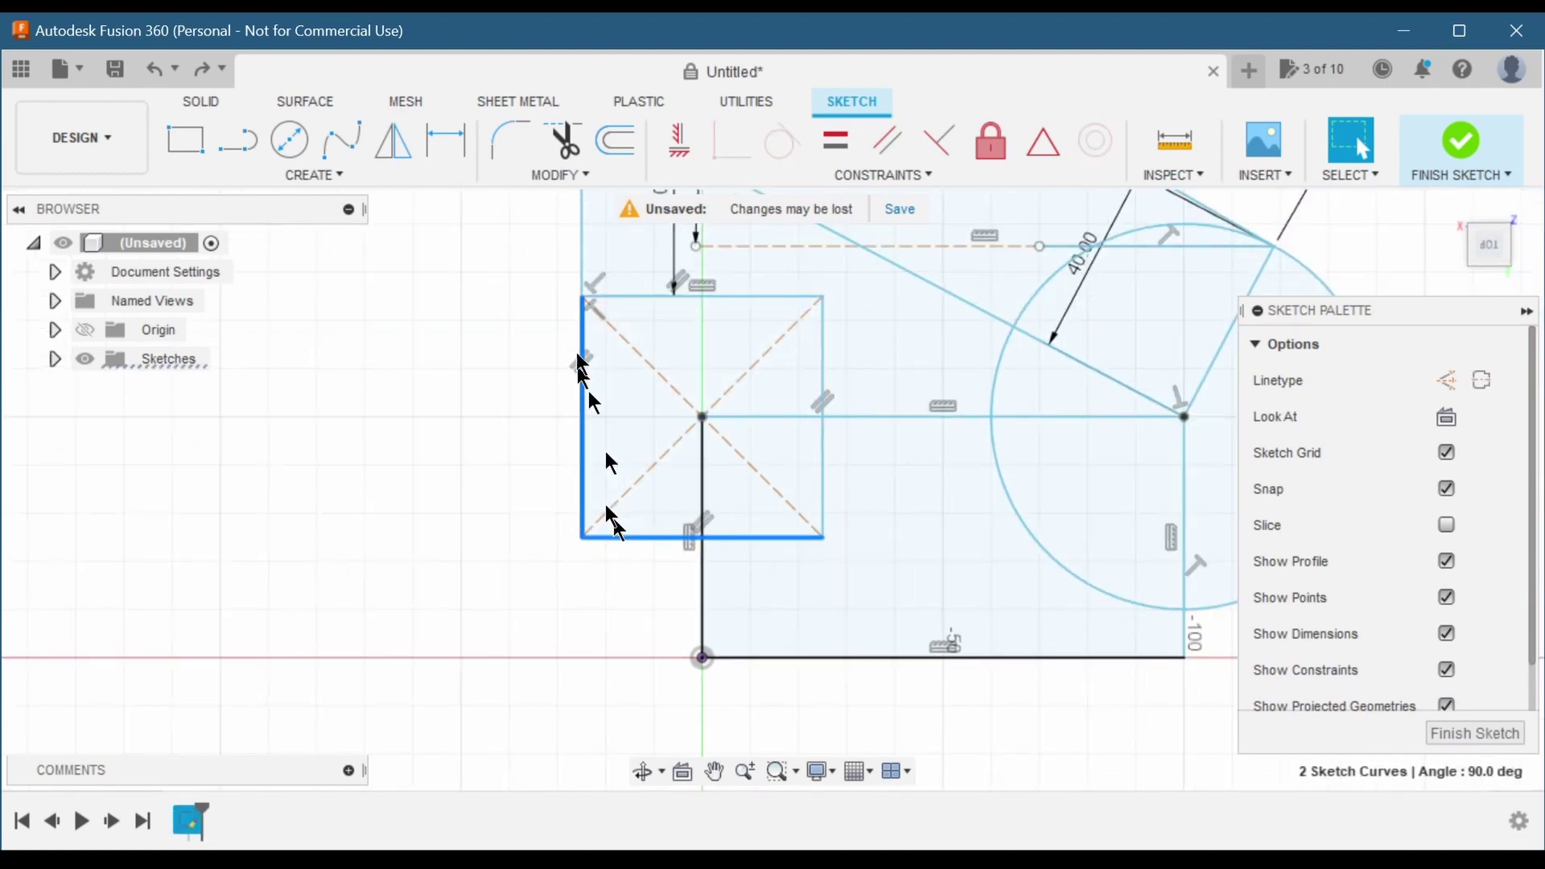
pyautogui.click(630, 533)
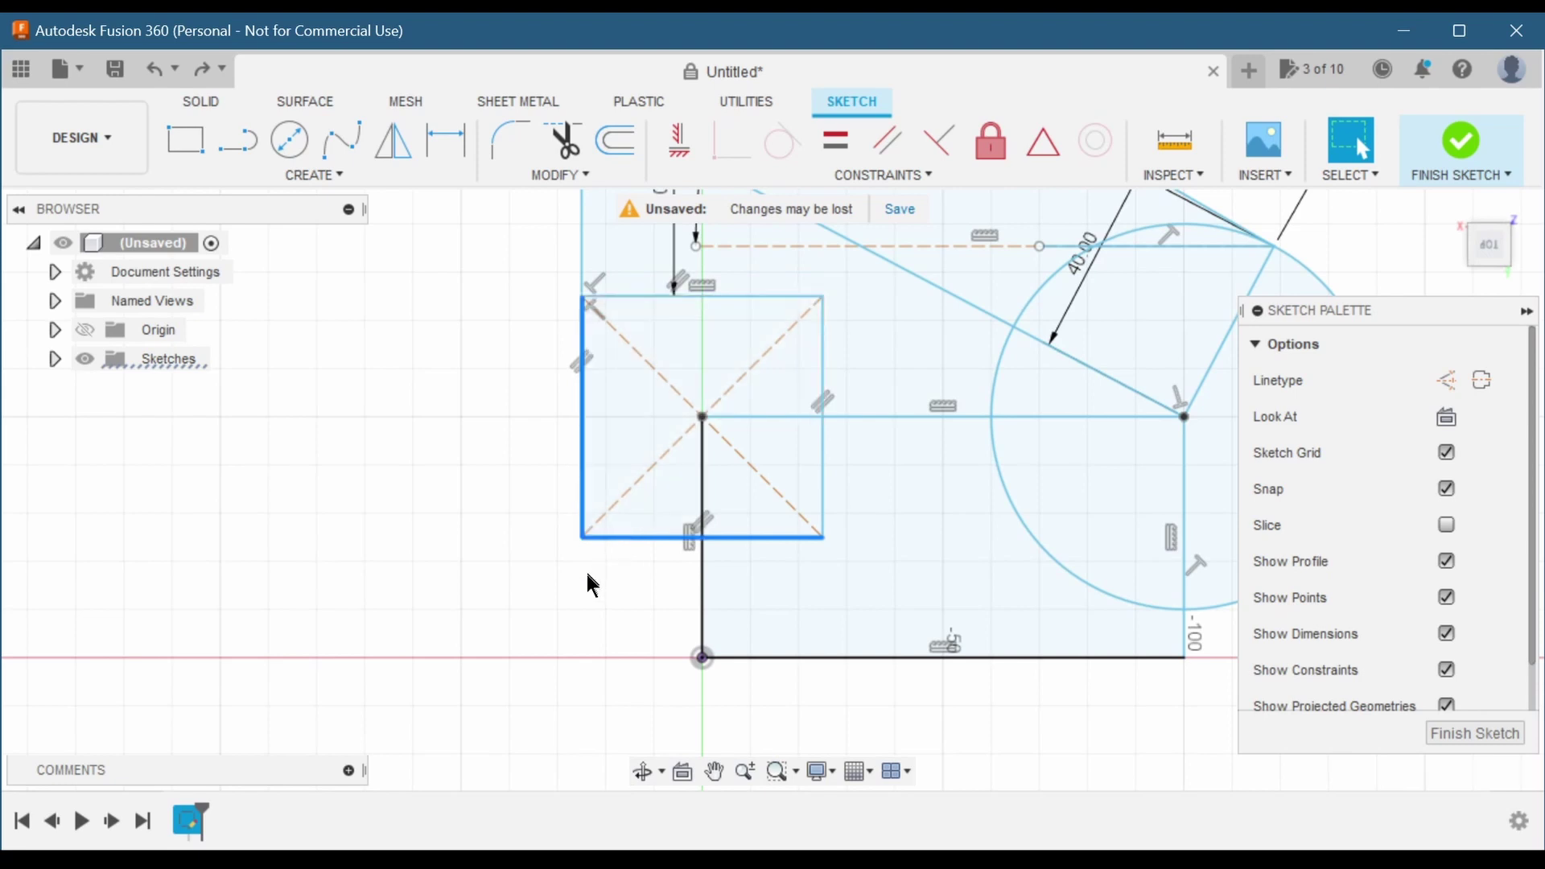
pyautogui.keyDown('shift'); pyautogui.click(585, 514); pyautogui.keyUp('shift')
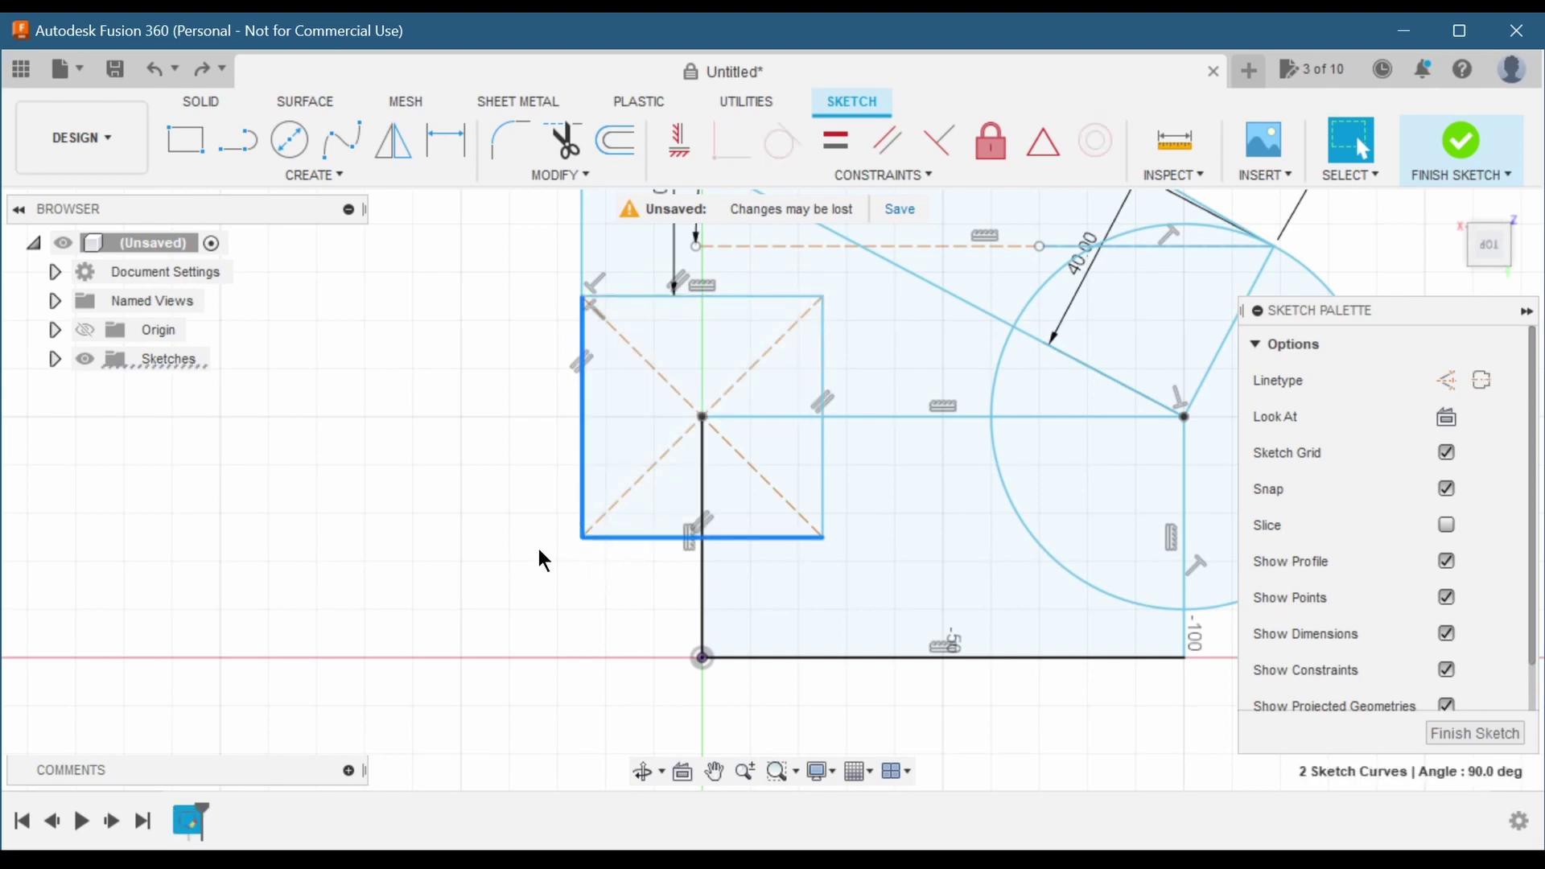
pyautogui.click(512, 171)
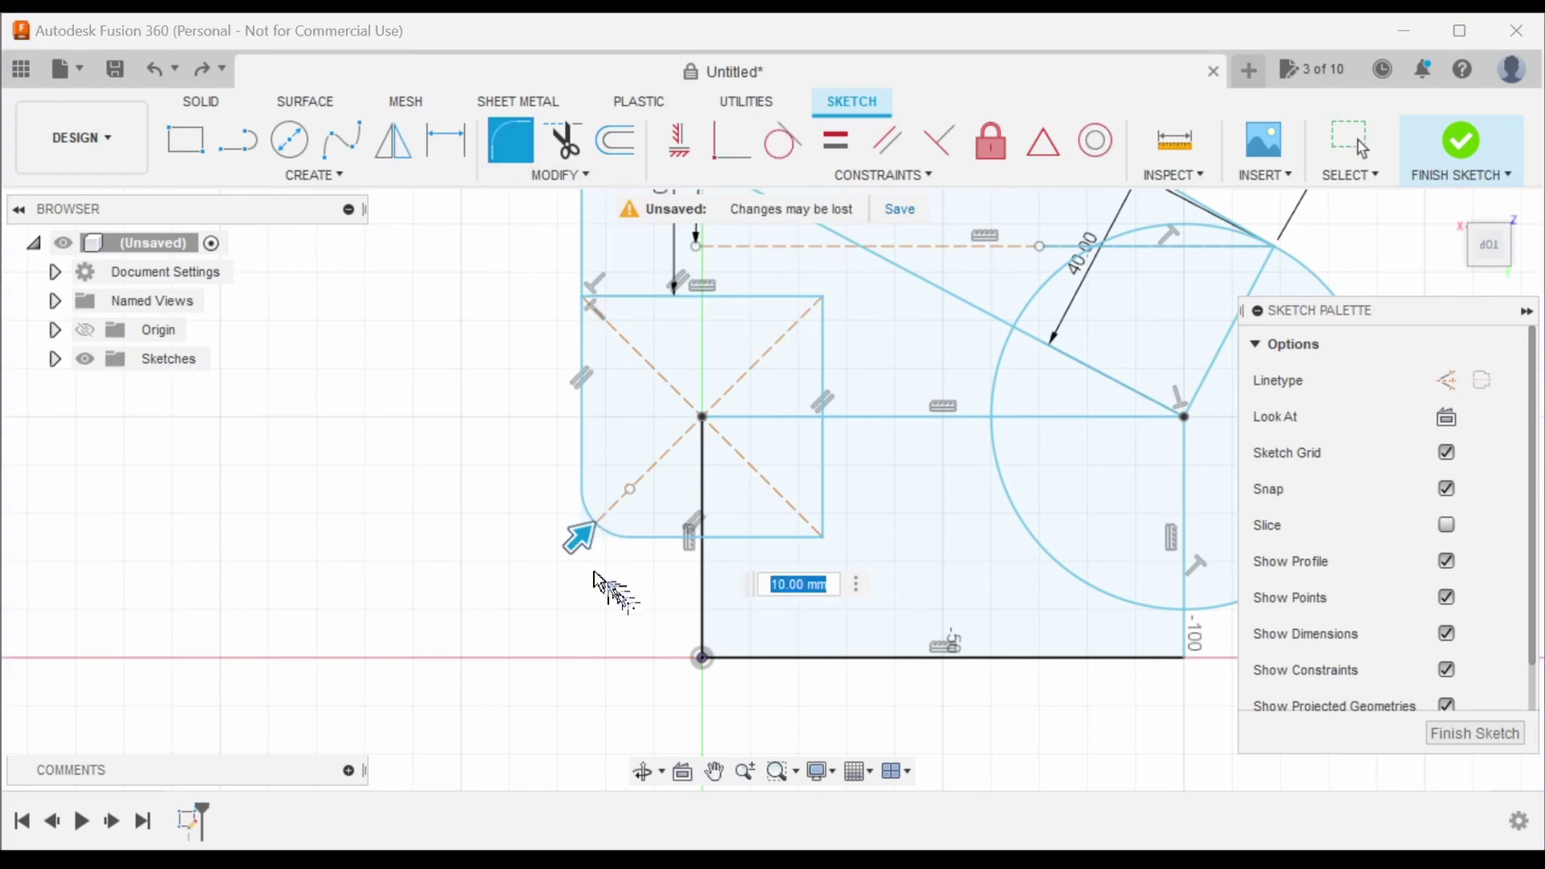
pyautogui.moveTo(574, 544)
pyautogui.mouseDown()
pyautogui.moveTo(611, 510)
pyautogui.moveTo(553, 531)
pyautogui.mouseUp()
pyautogui.scroll(-5, 360, 491)
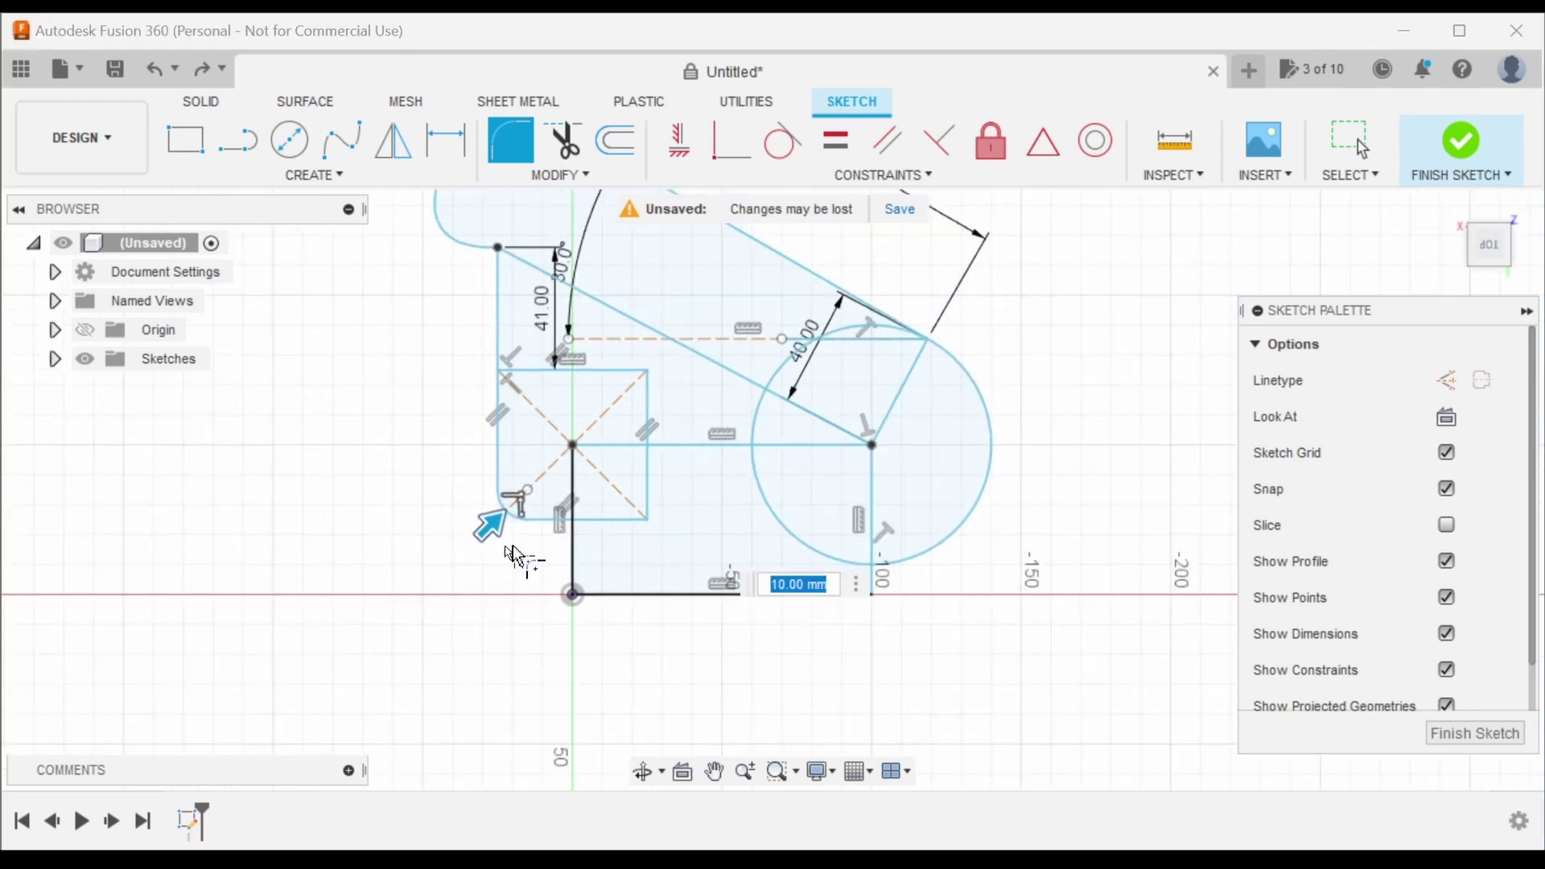
pyautogui.scroll(2, 642, 555)
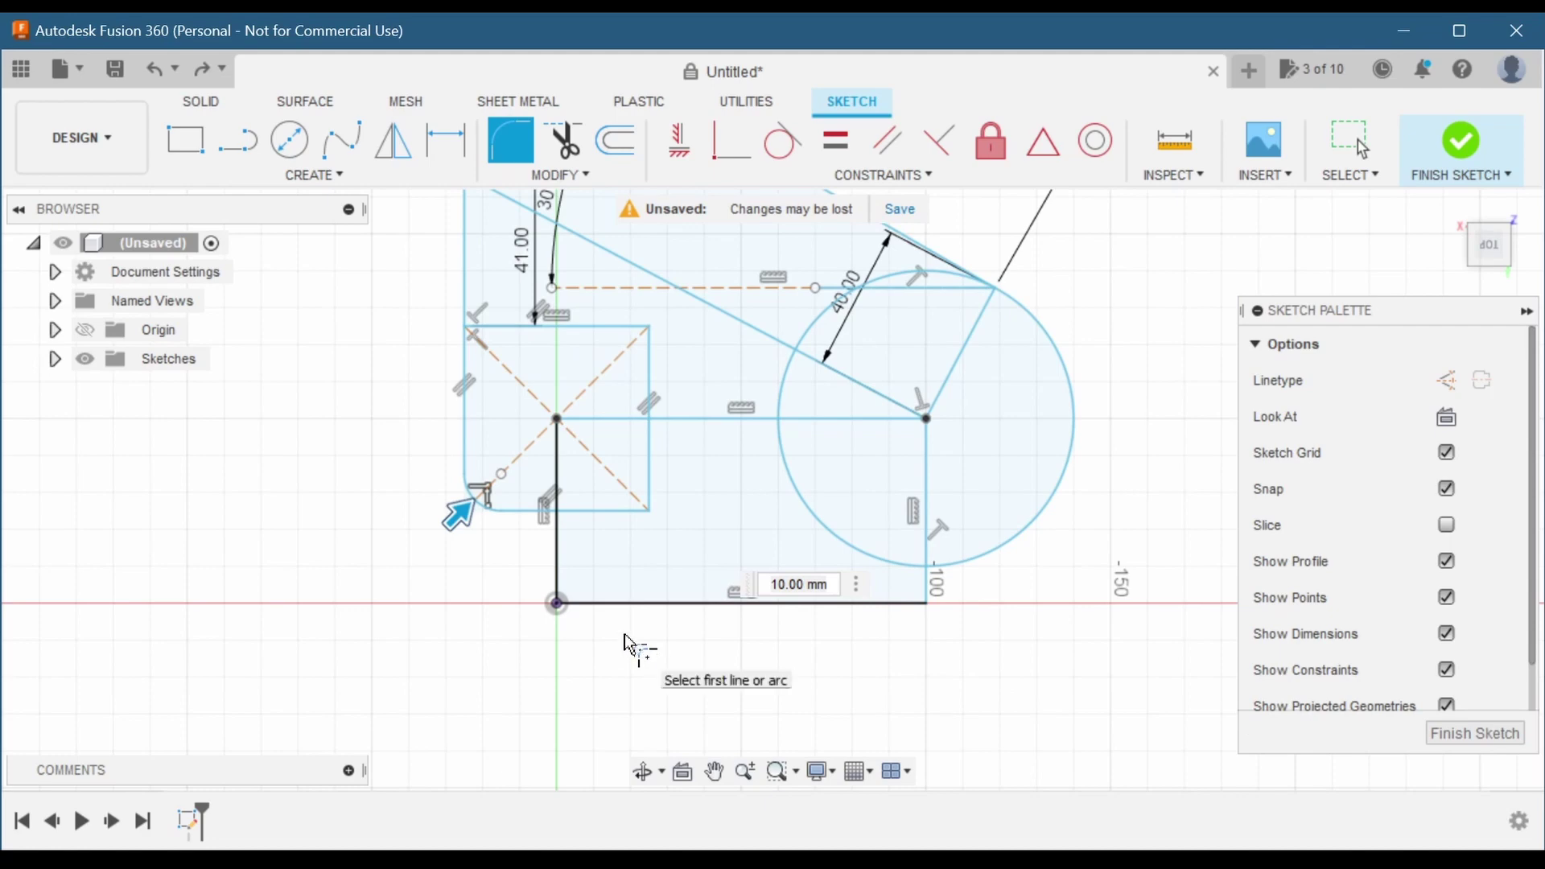
pyautogui.press('Return')
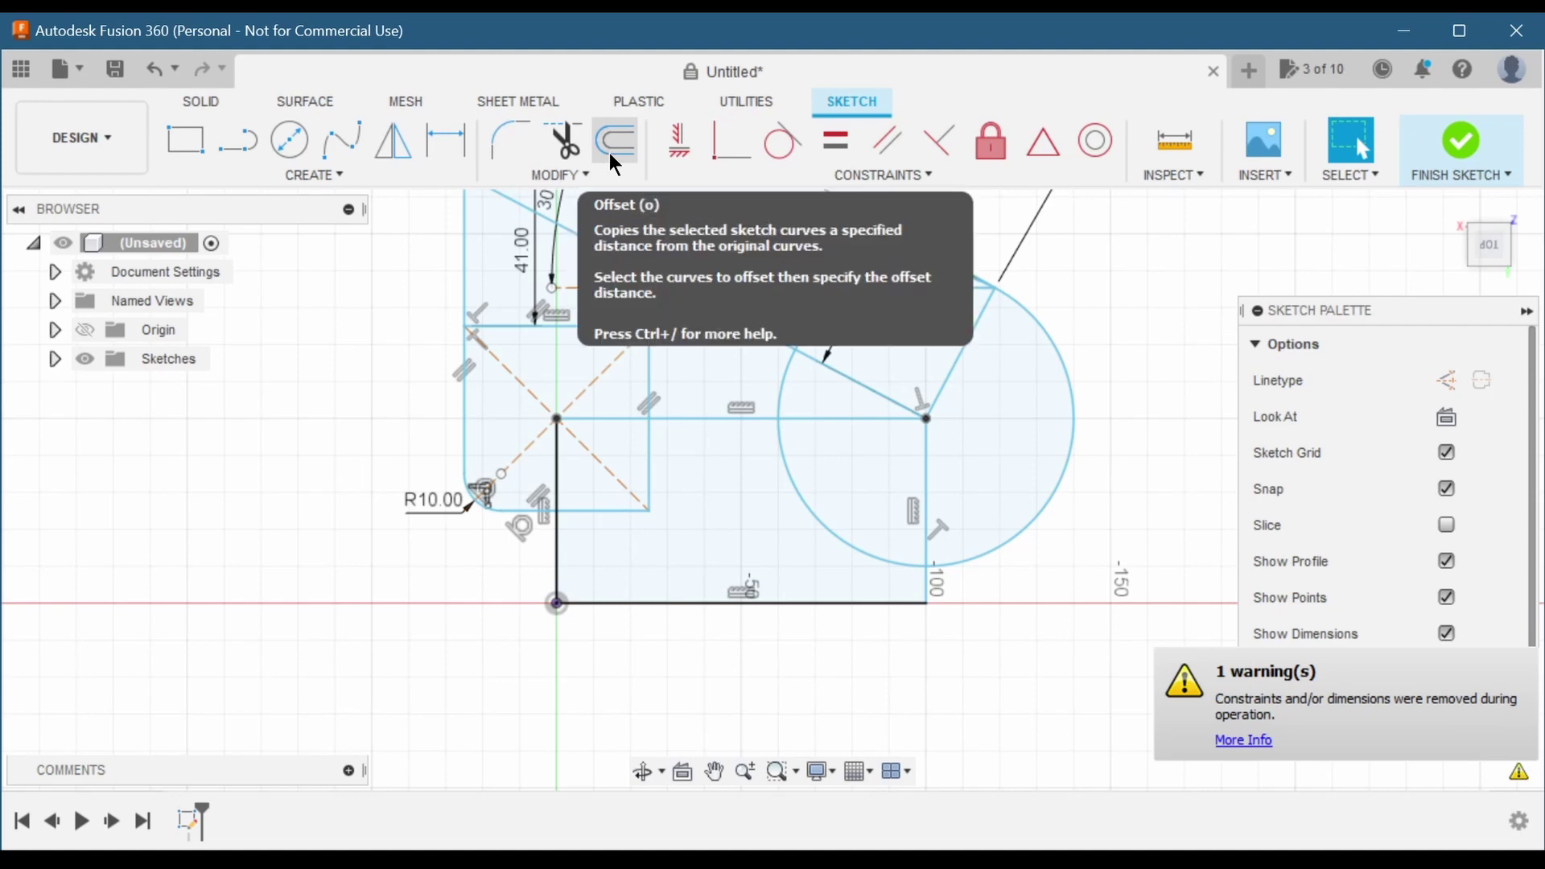
# - Sketch a 50 mm diameter circle inside the large rectangle, centred midway along its width and touching its upper and lower edges
pyautogui.scroll(-3, 661, 531)
pyautogui.scroll(5, 661, 531)
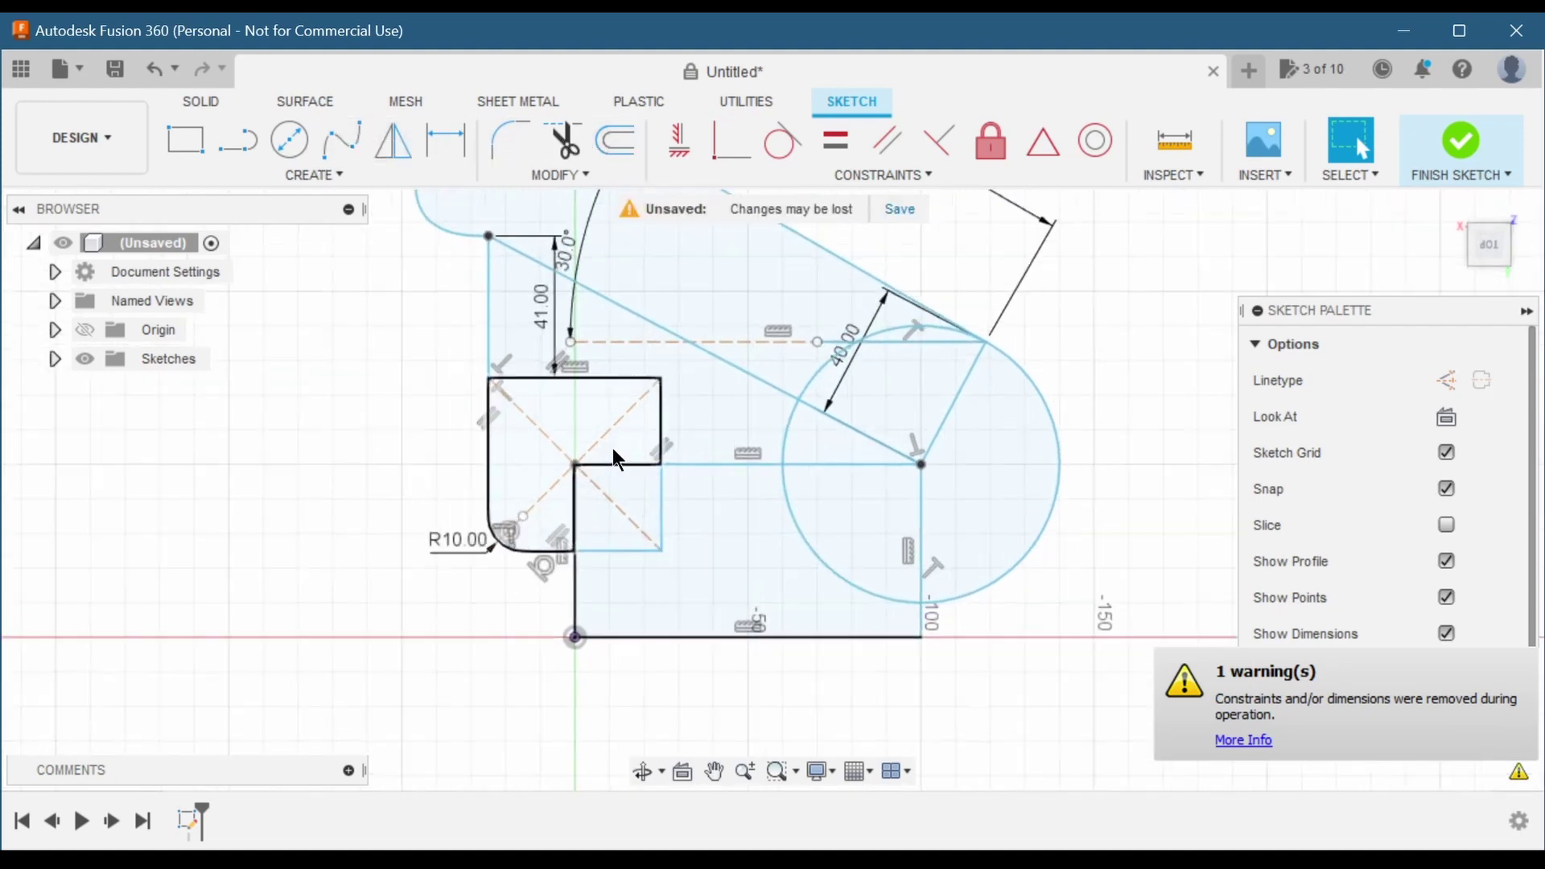
pyautogui.click(289, 141)
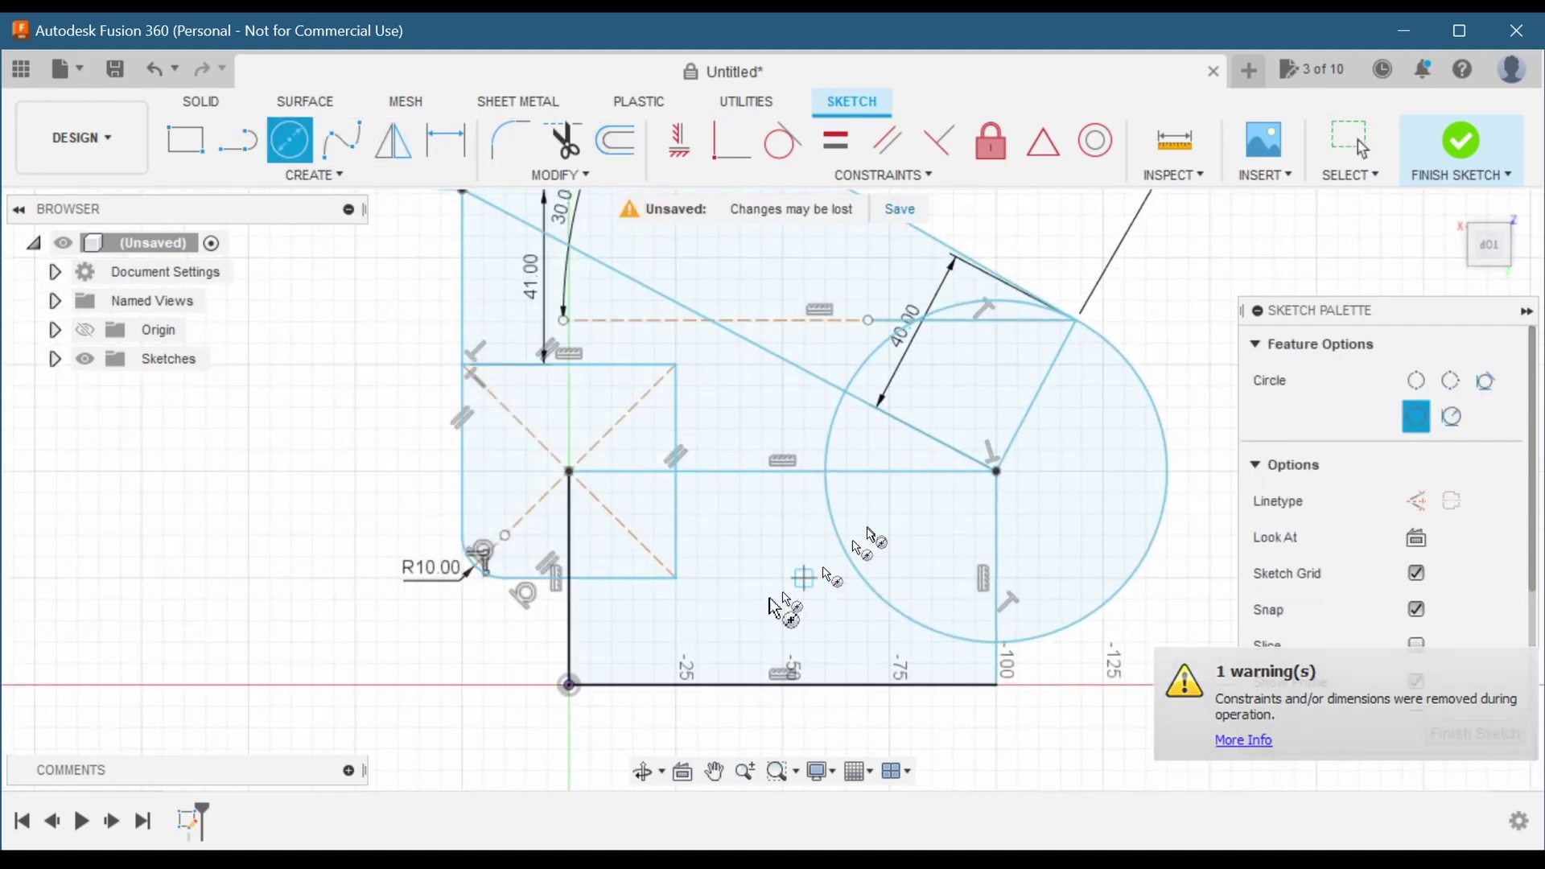
pyautogui.click(782, 578)
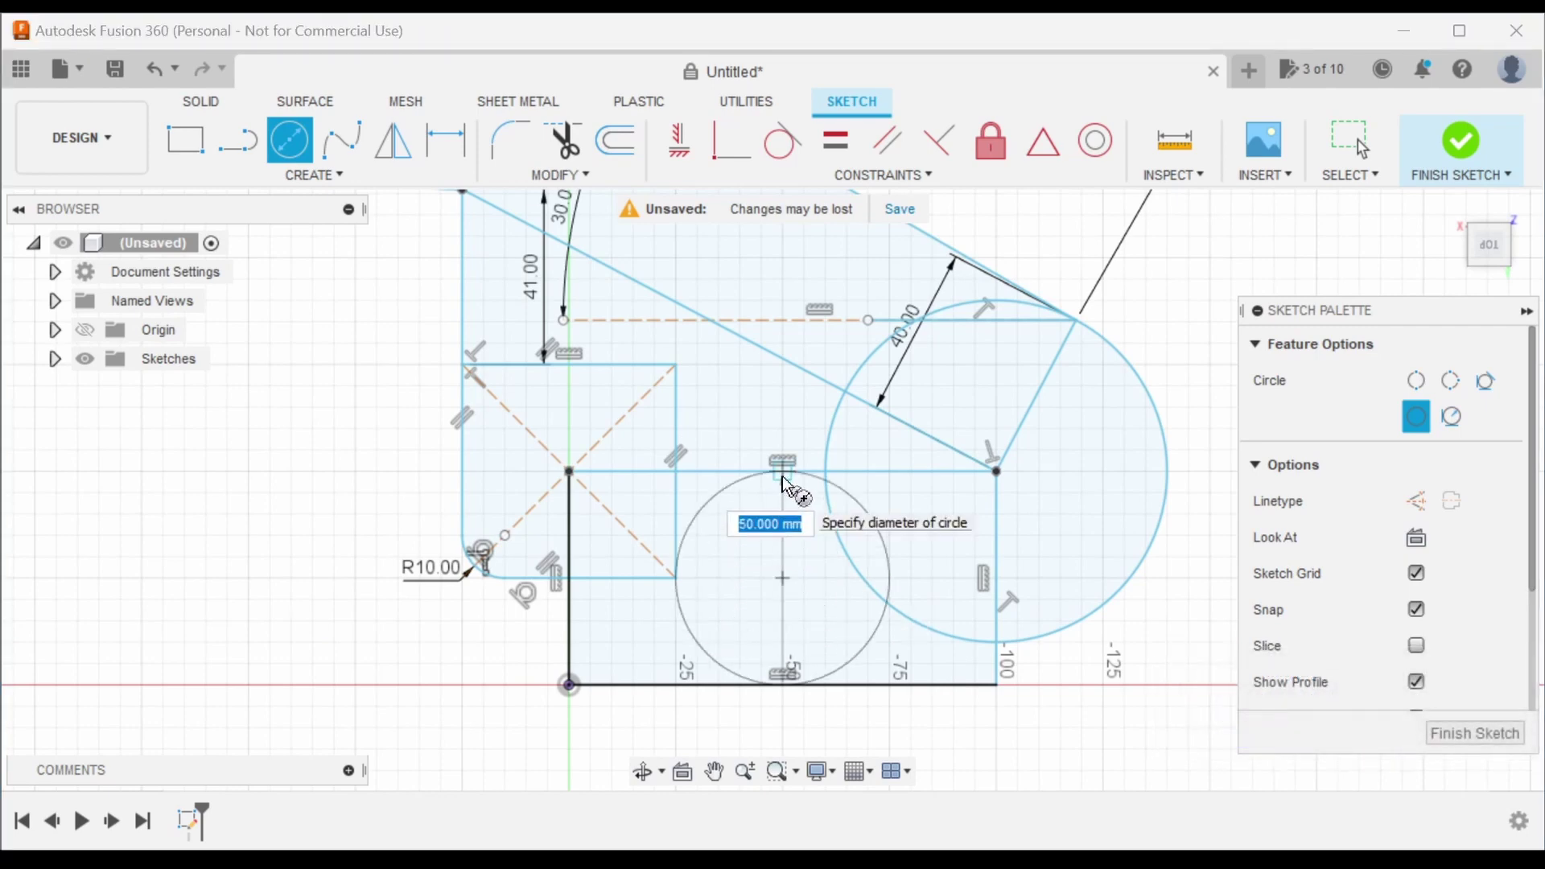
pyautogui.click(784, 482)
pyautogui.scroll(-3, 752, 432)
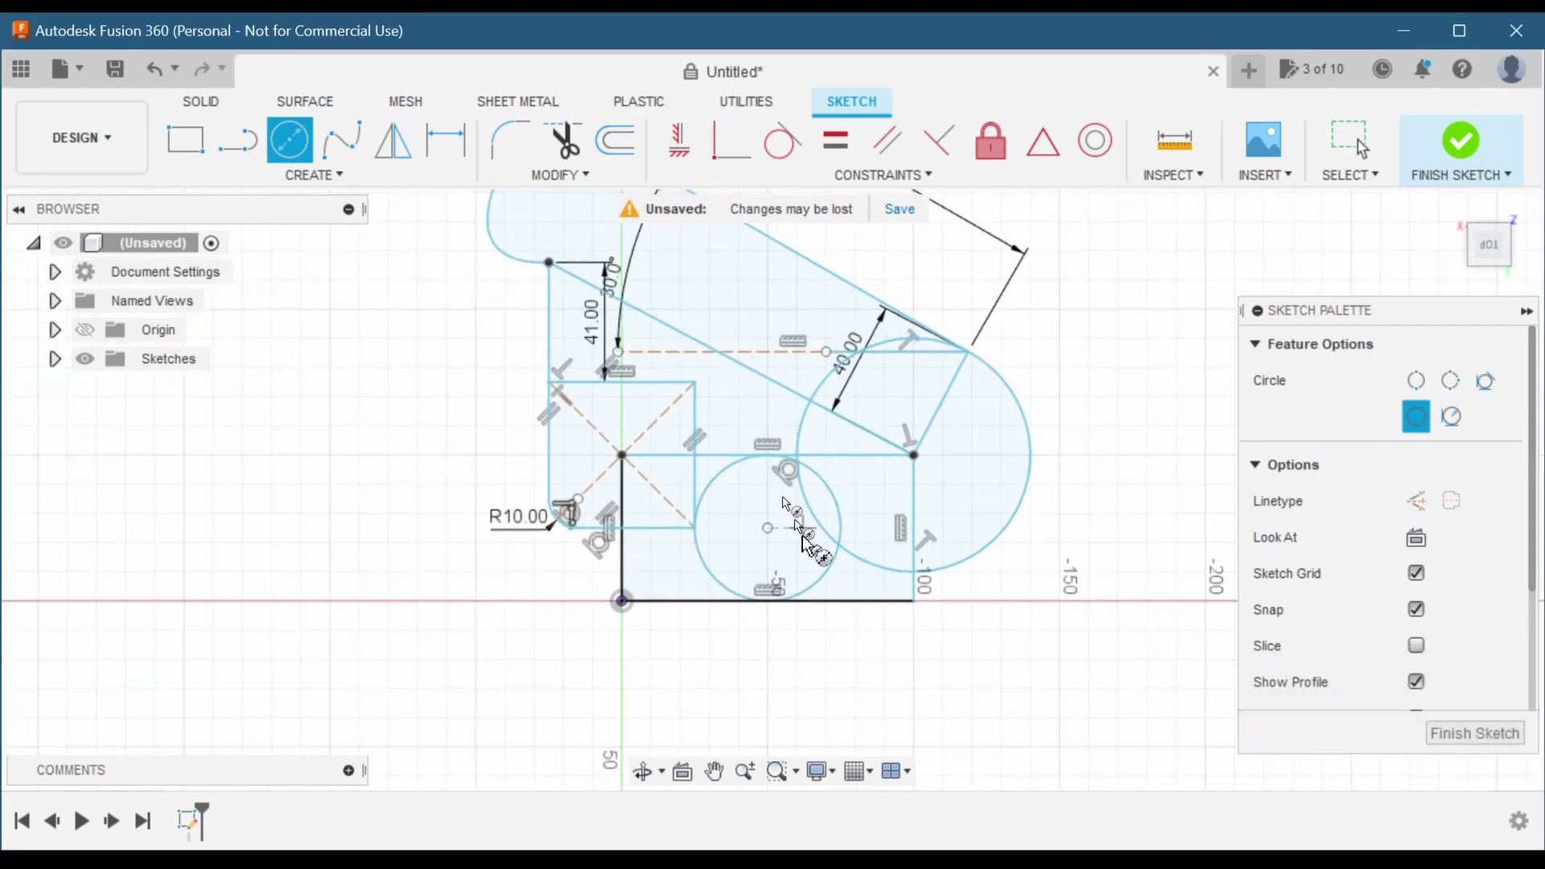
pyautogui.scroll(3, 803, 537)
# - Try an inward offset of about 9.3 mm on the 50 mm circle, and undo the circle
pyautogui.click(619, 145)
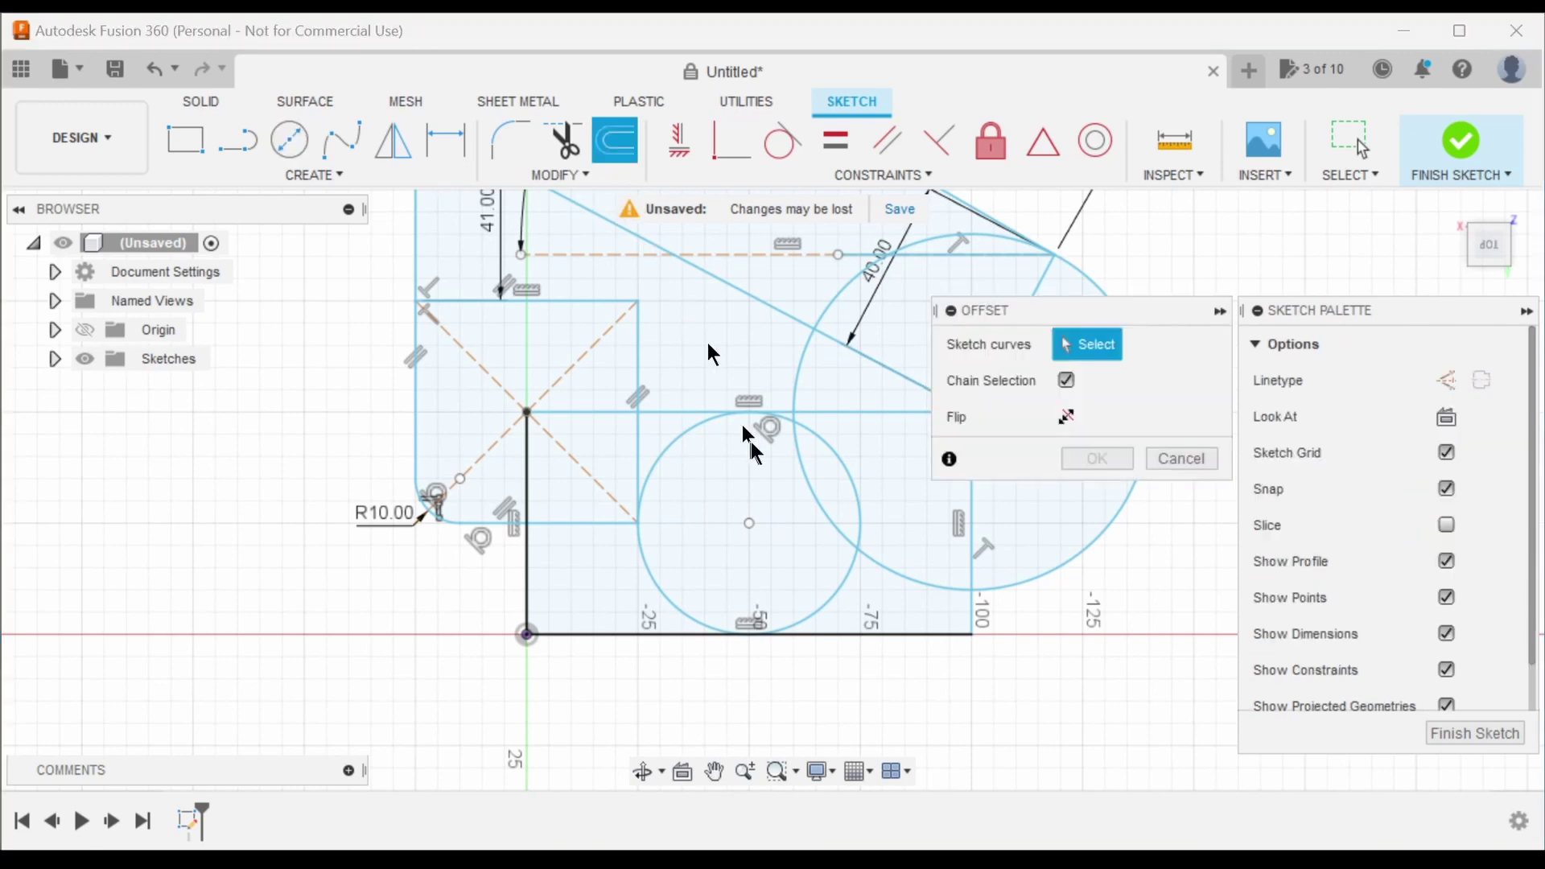
pyautogui.click(748, 414)
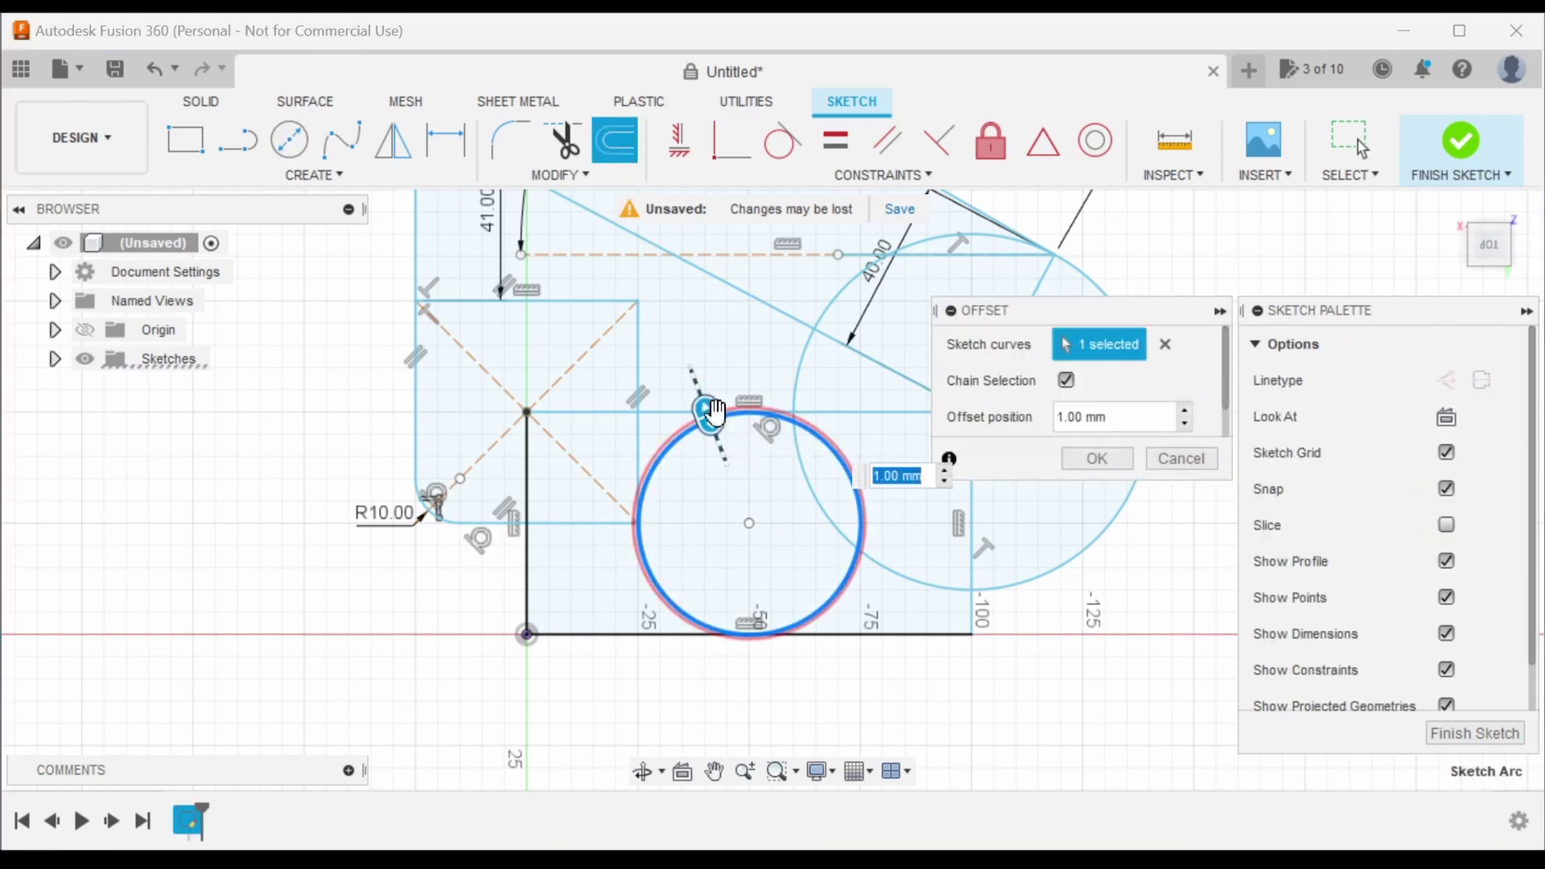
pyautogui.moveTo(714, 412); pyautogui.dragTo(727, 461)
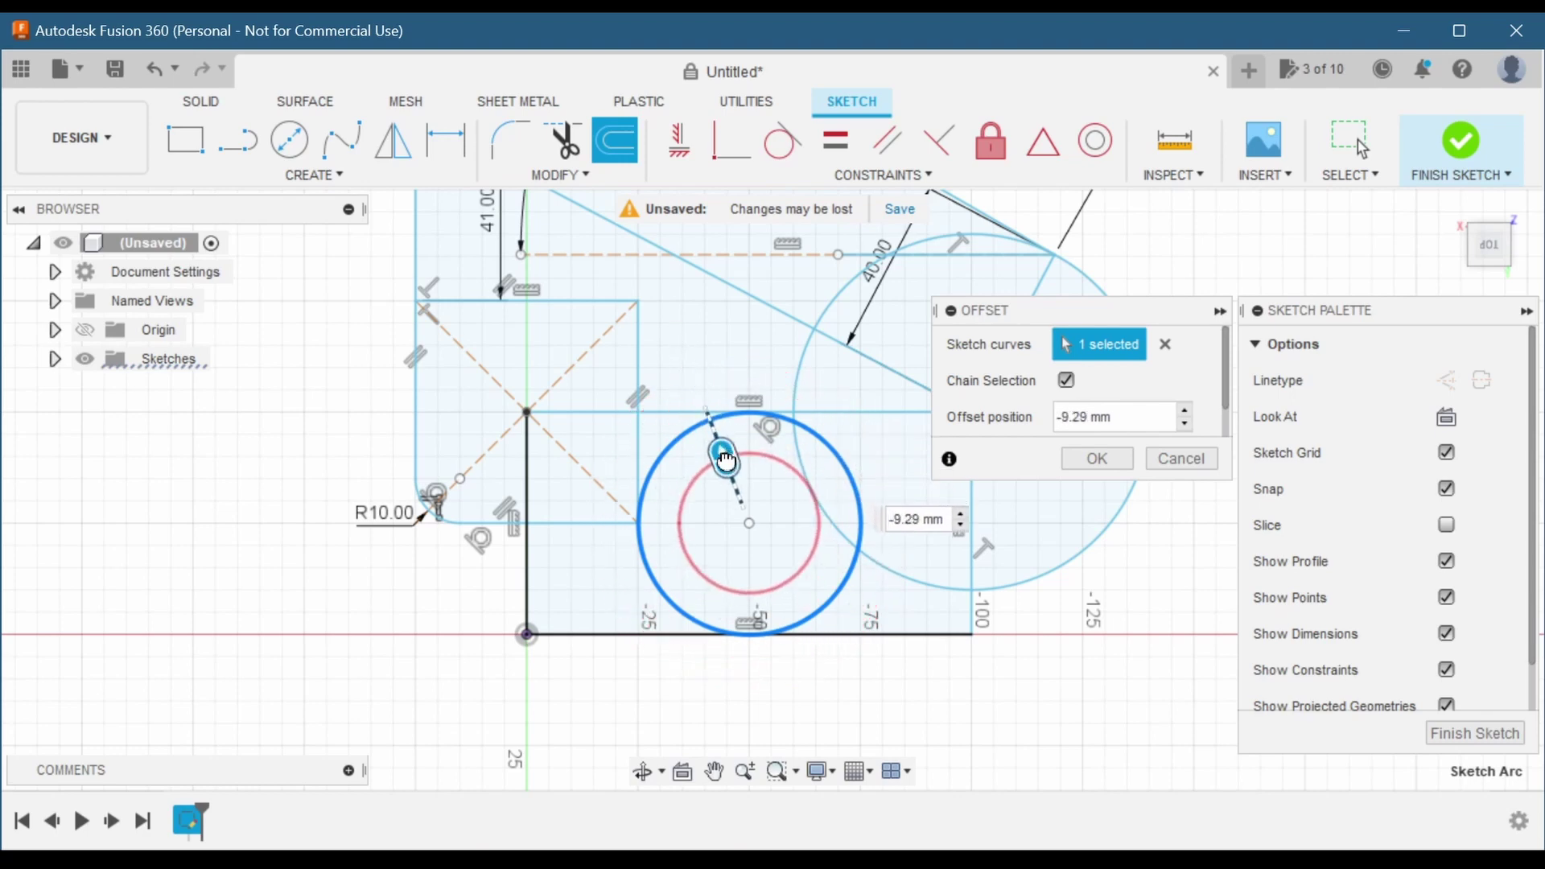
pyautogui.press('Escape')
pyautogui.hotkey('ctrl', 'z')
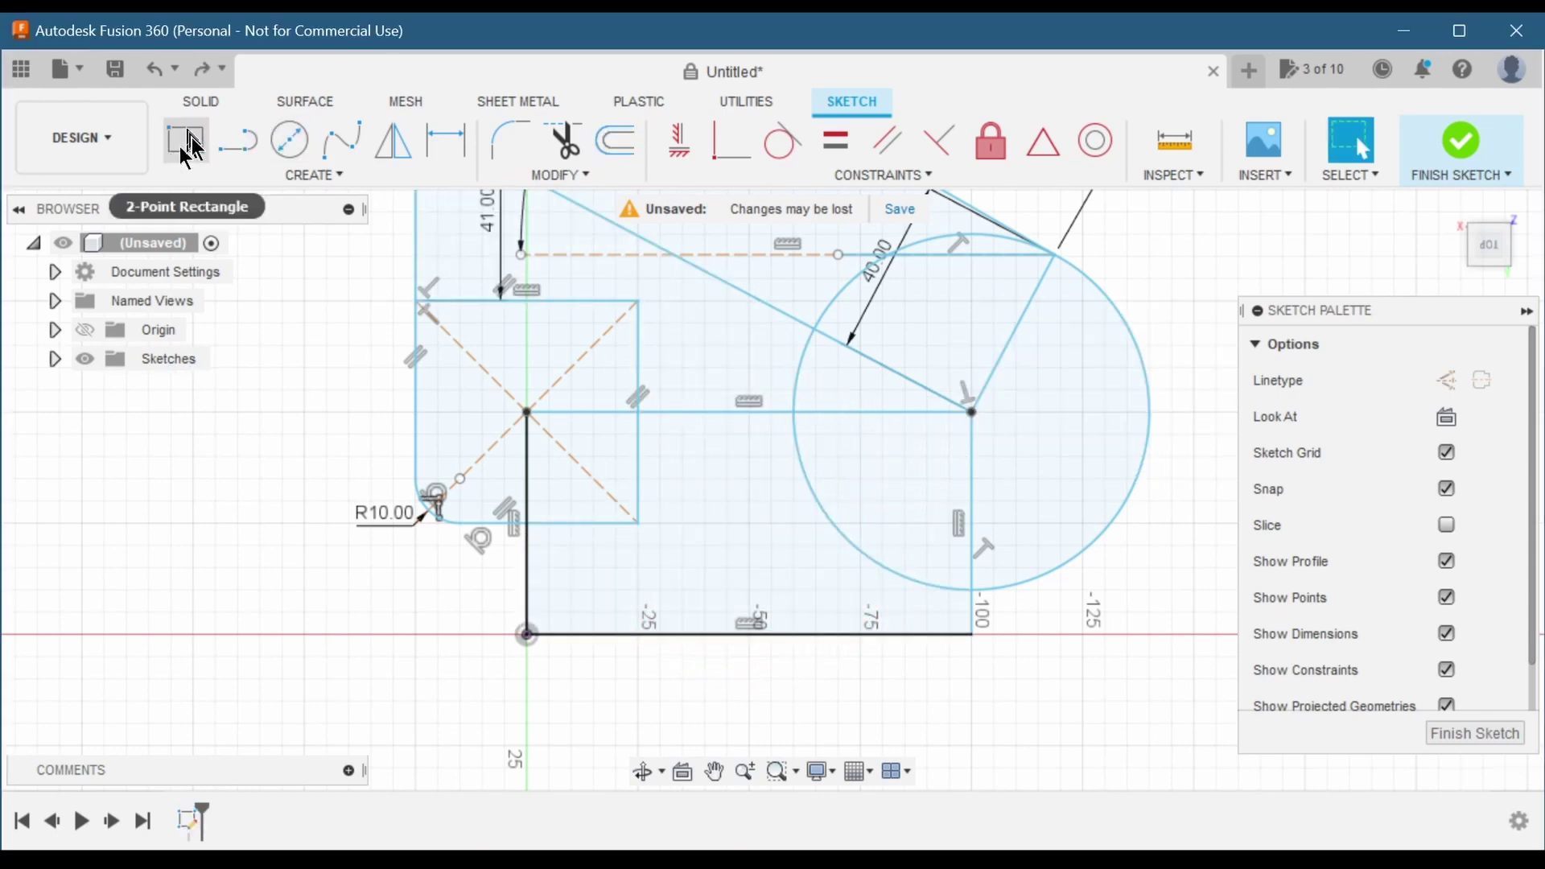
# - Draw a closed four-sided line shape between the small square and the circle, with a horizontal base and an upper edge about 13.5 mm long
pyautogui.click(239, 148)
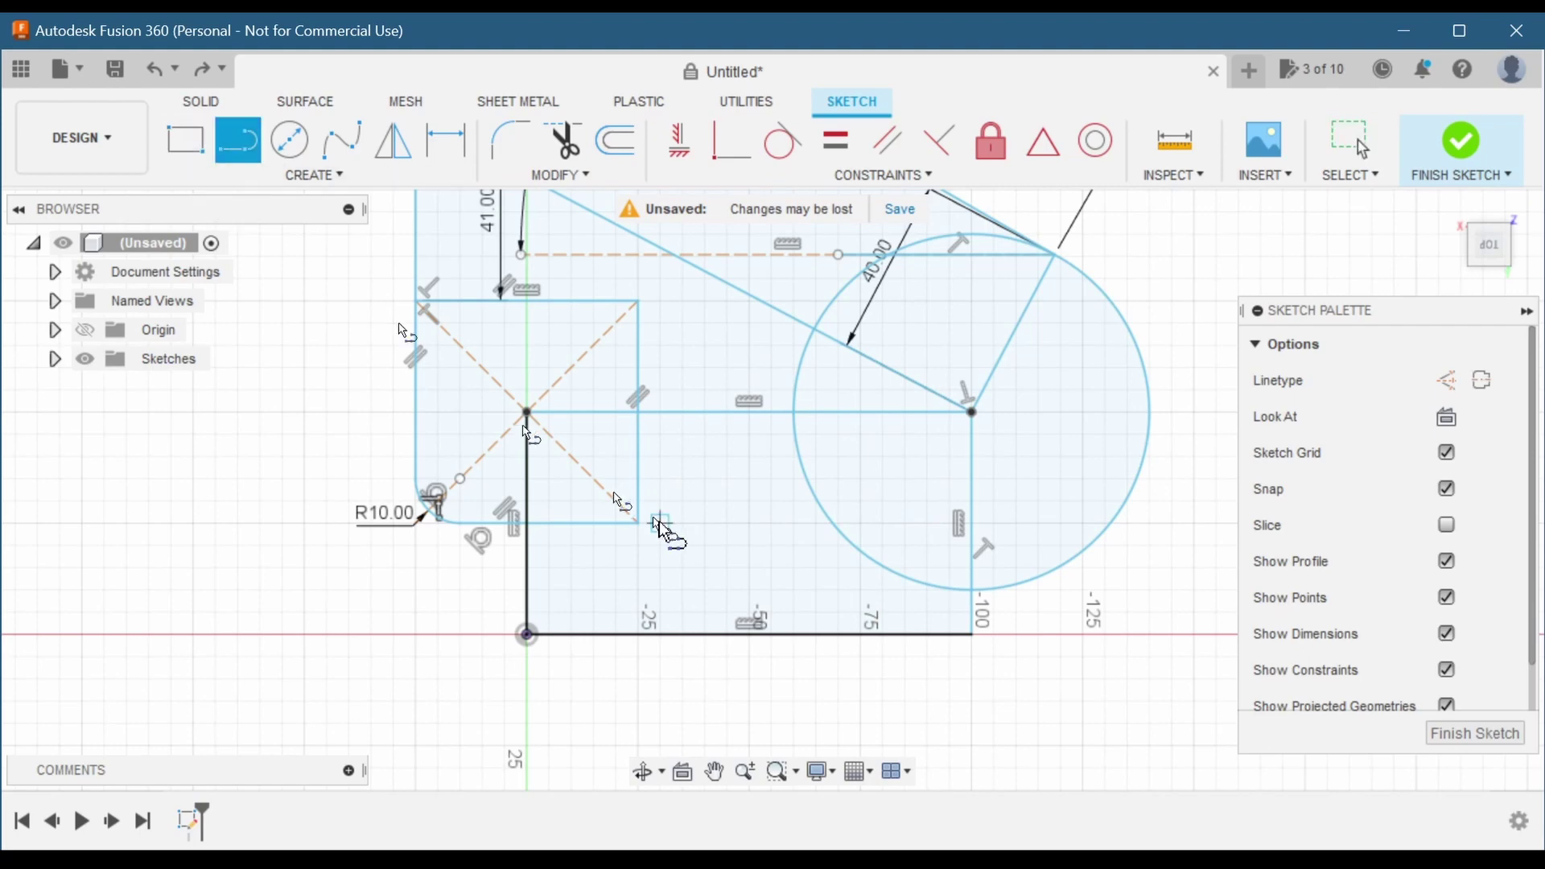
pyautogui.click(734, 492)
pyautogui.click(637, 566)
pyautogui.click(778, 568)
pyautogui.click(792, 501)
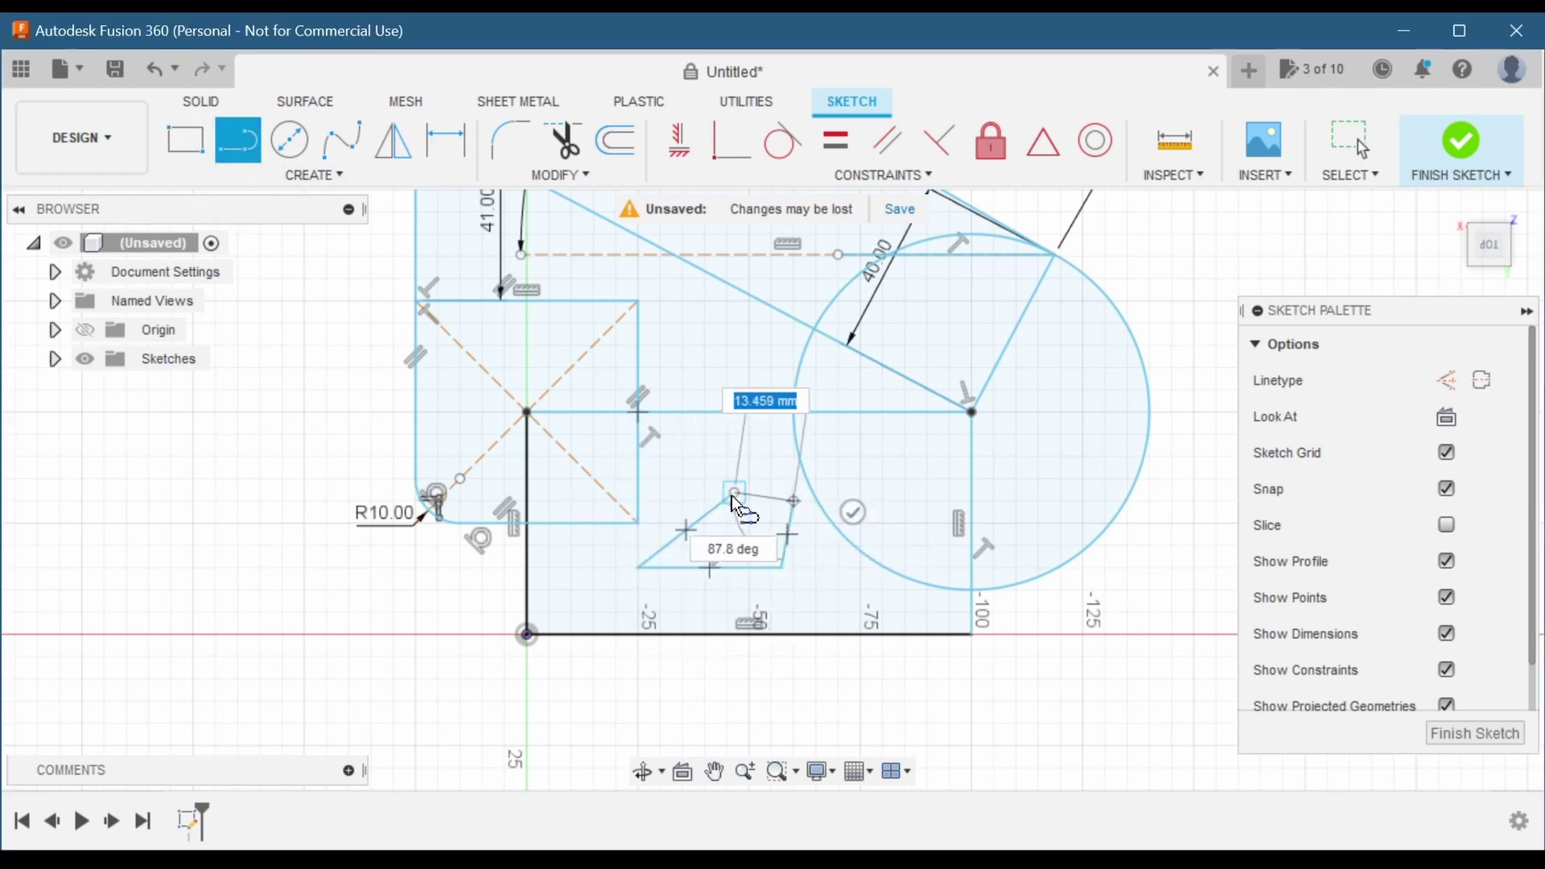
pyautogui.click(734, 491)
# - Offset the whole four-sided outline outward, trying 5, 4 and 3 mm before setting the distance to 2 mm
pyautogui.scroll(-3, 678, 588)
pyautogui.scroll(3, 675, 600)
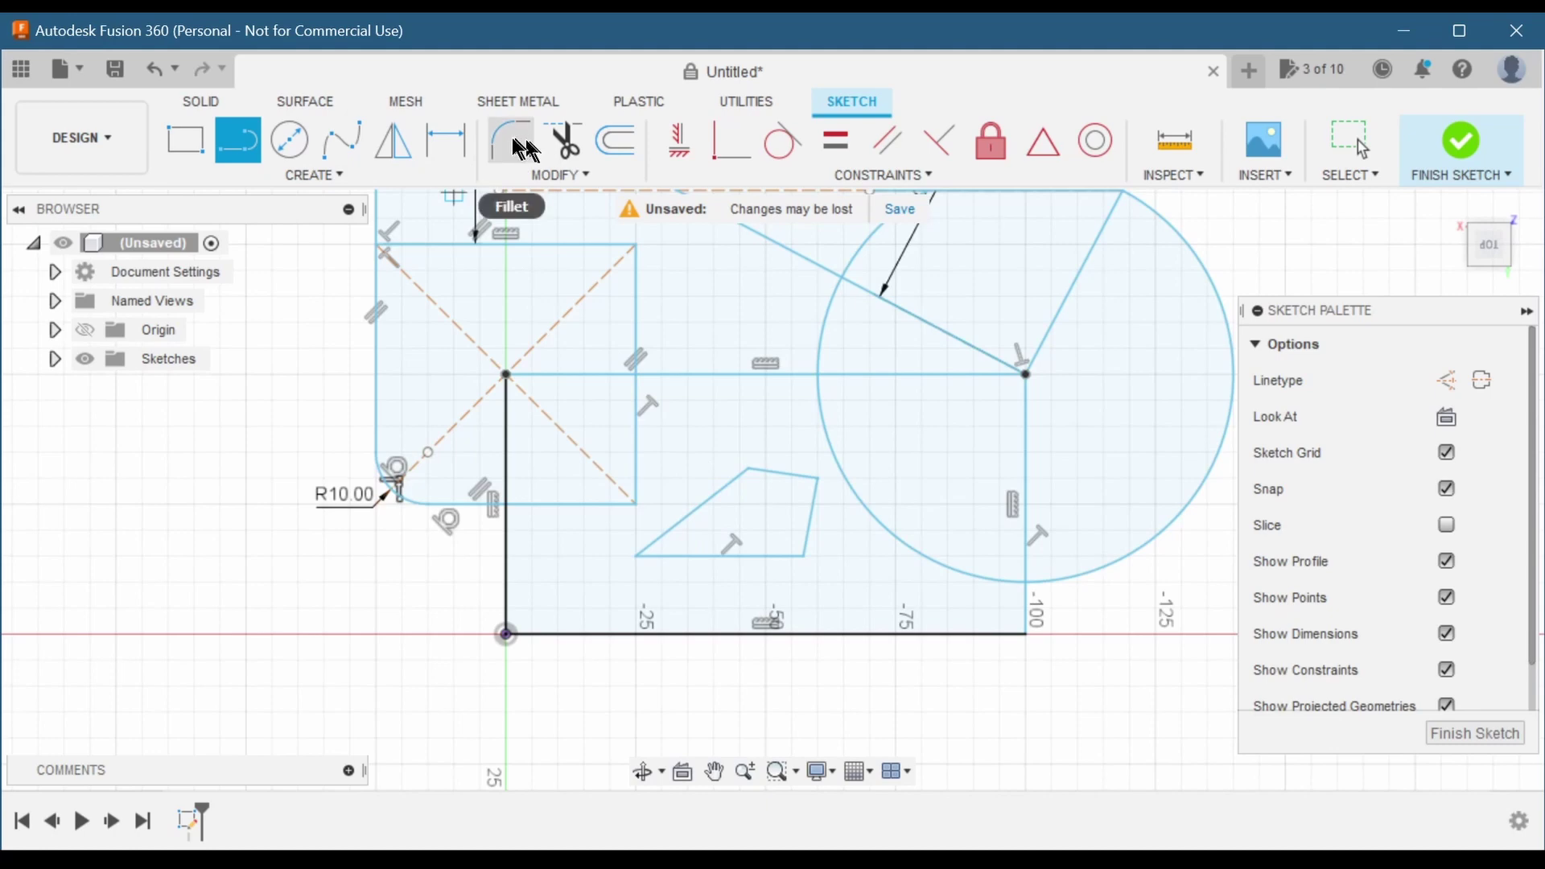
pyautogui.click(612, 153)
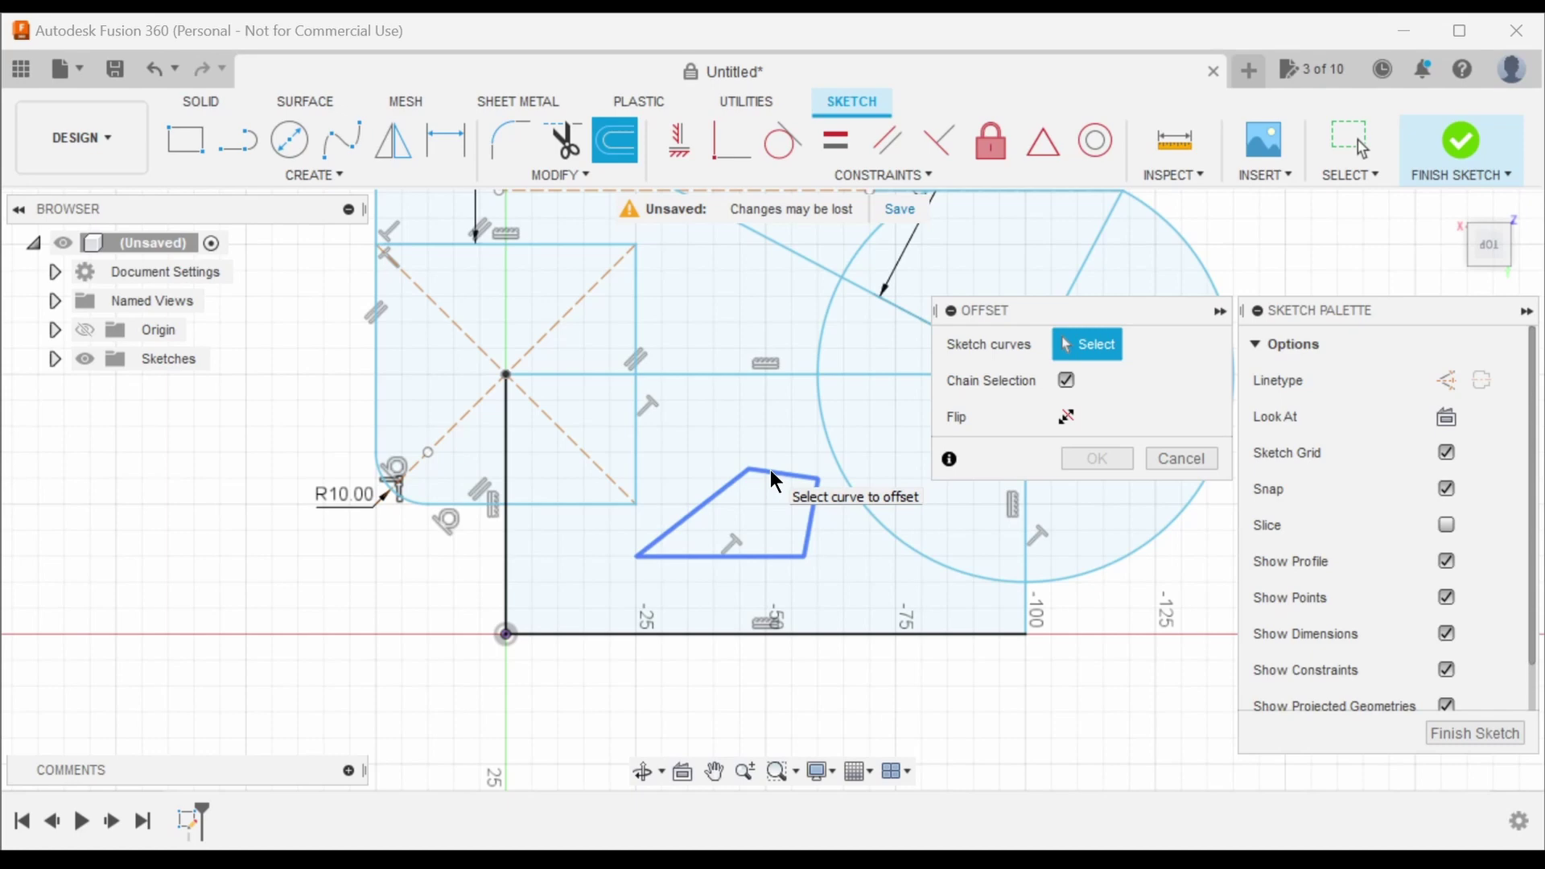
pyautogui.click(773, 475)
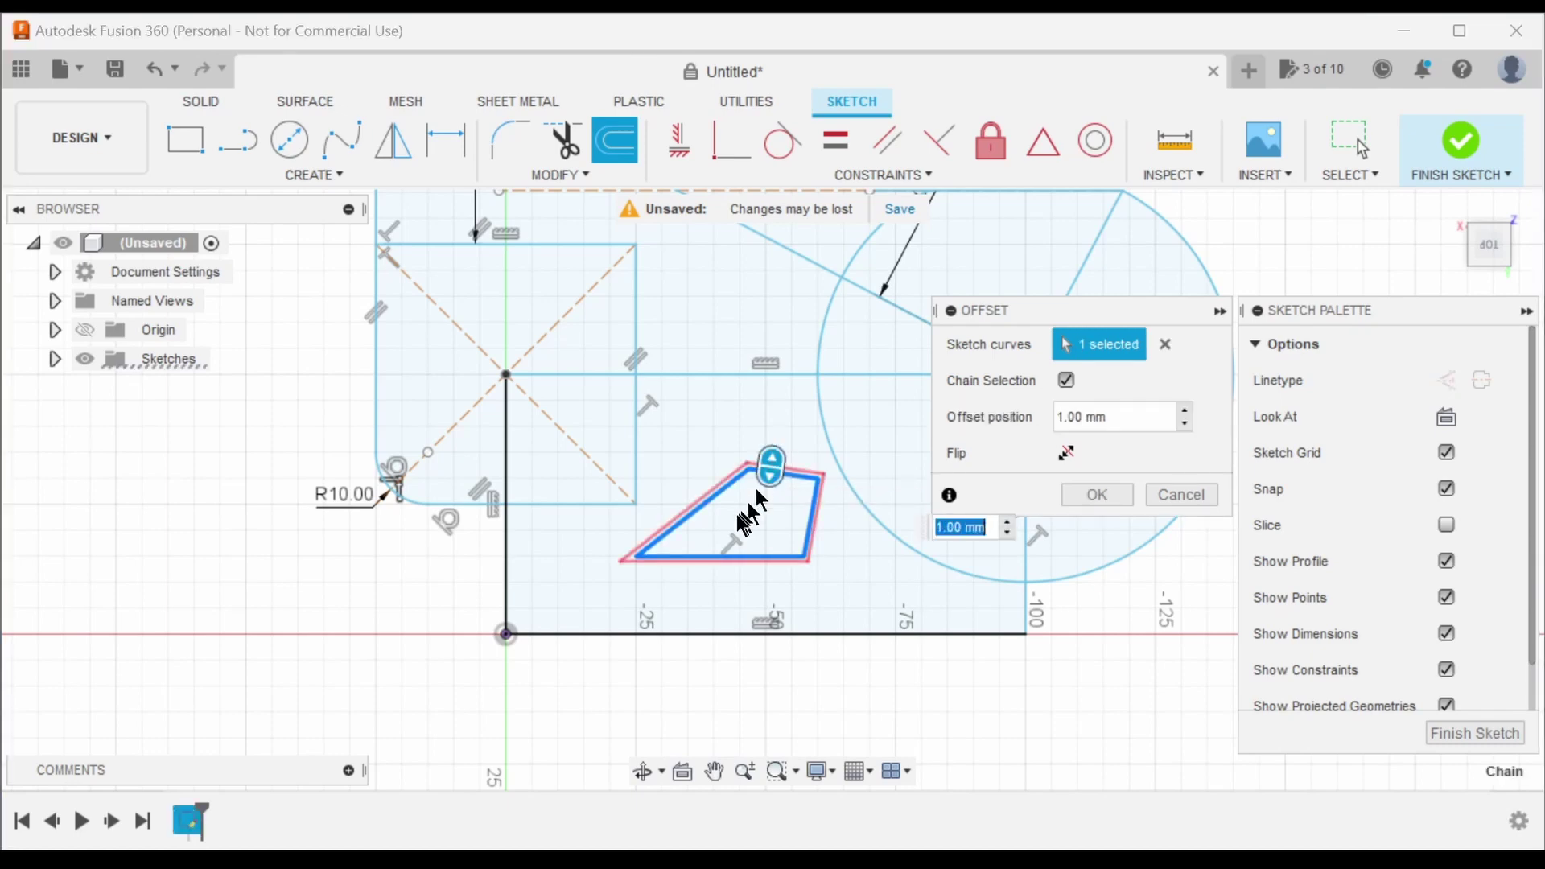
pyautogui.scroll(4, 761, 503)
pyautogui.moveTo(786, 415); pyautogui.dragTo(794, 375)
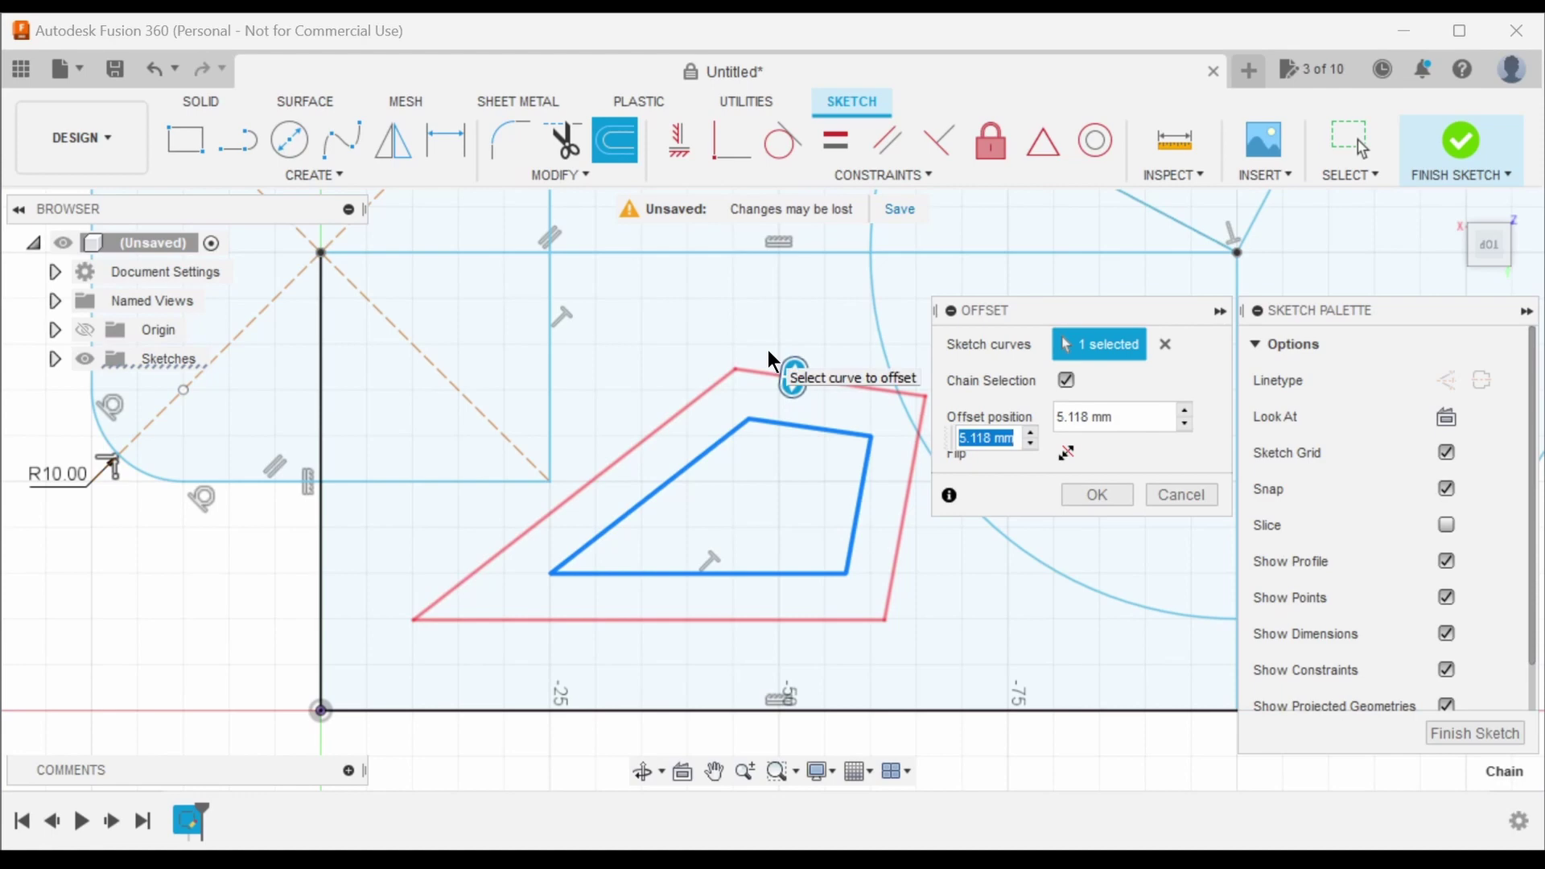
pyautogui.write('5')
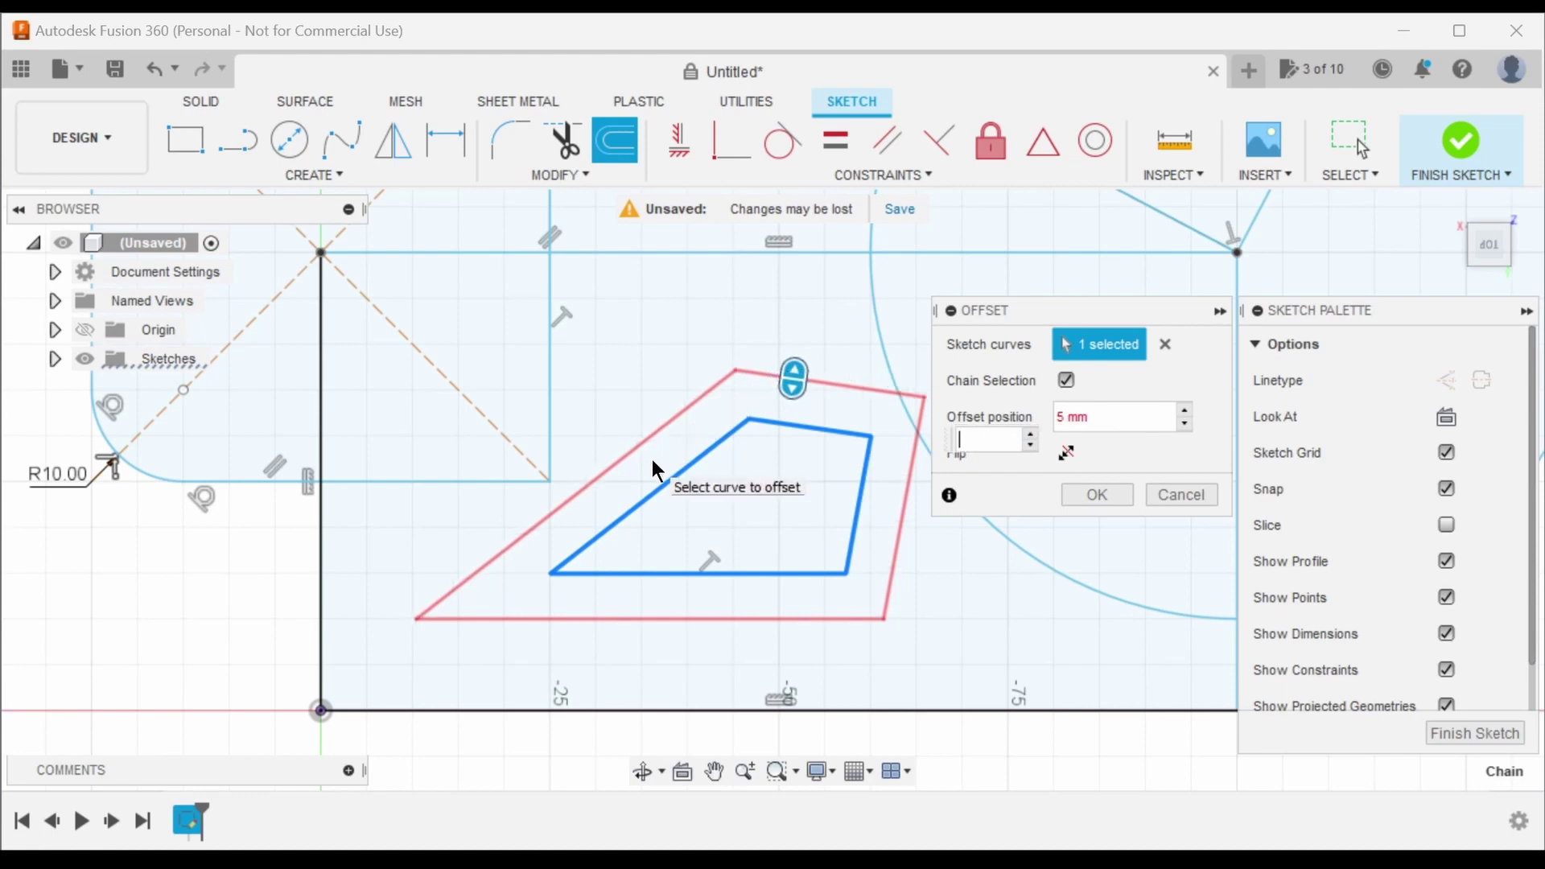
pyautogui.press('Return')
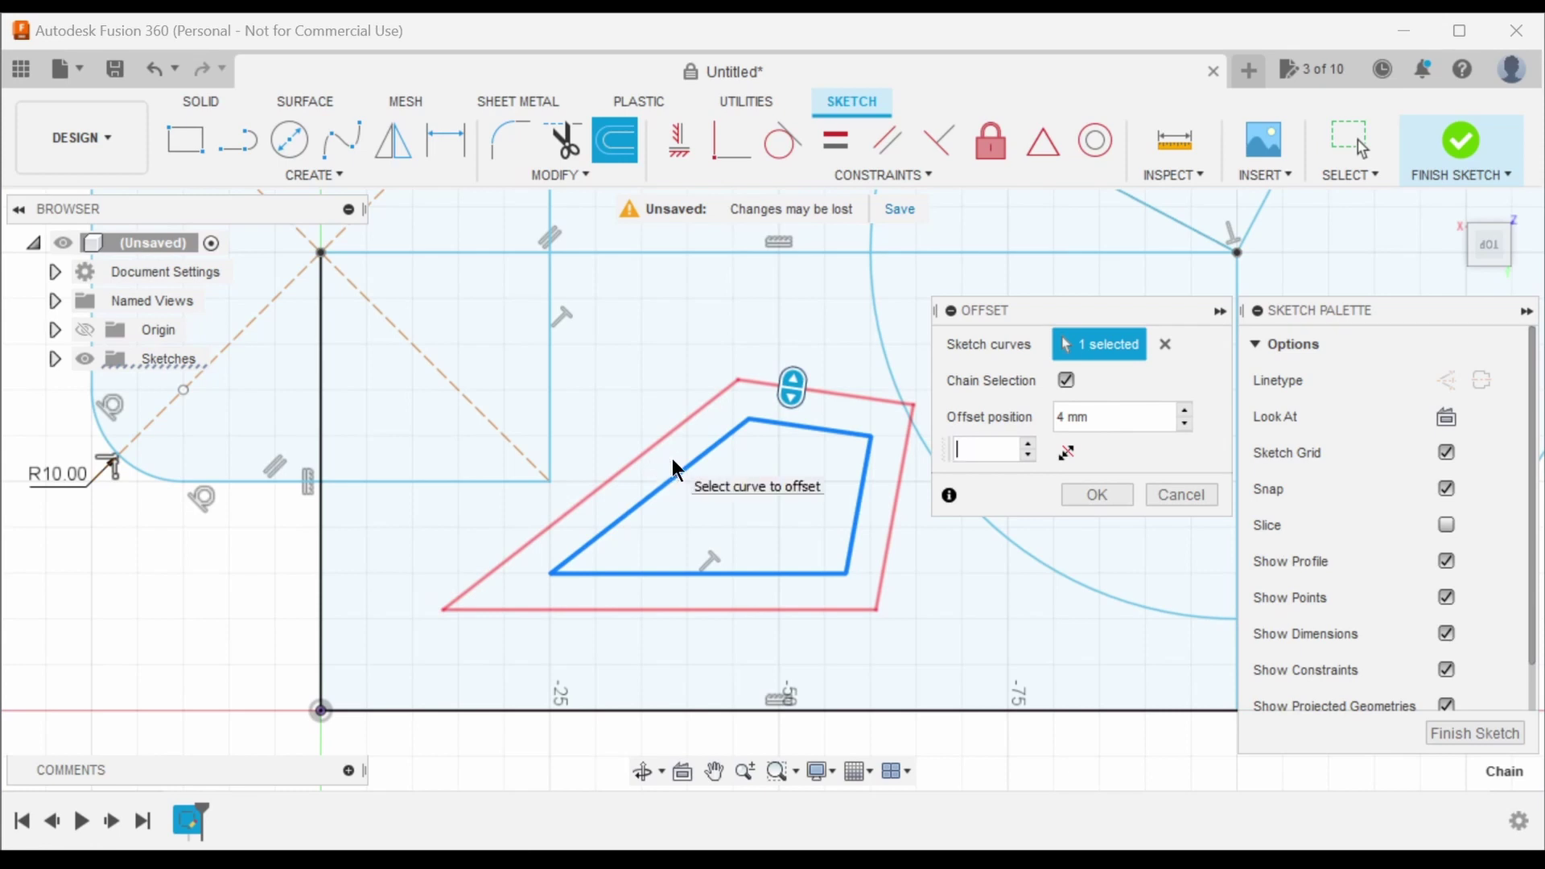
pyautogui.press('Return')
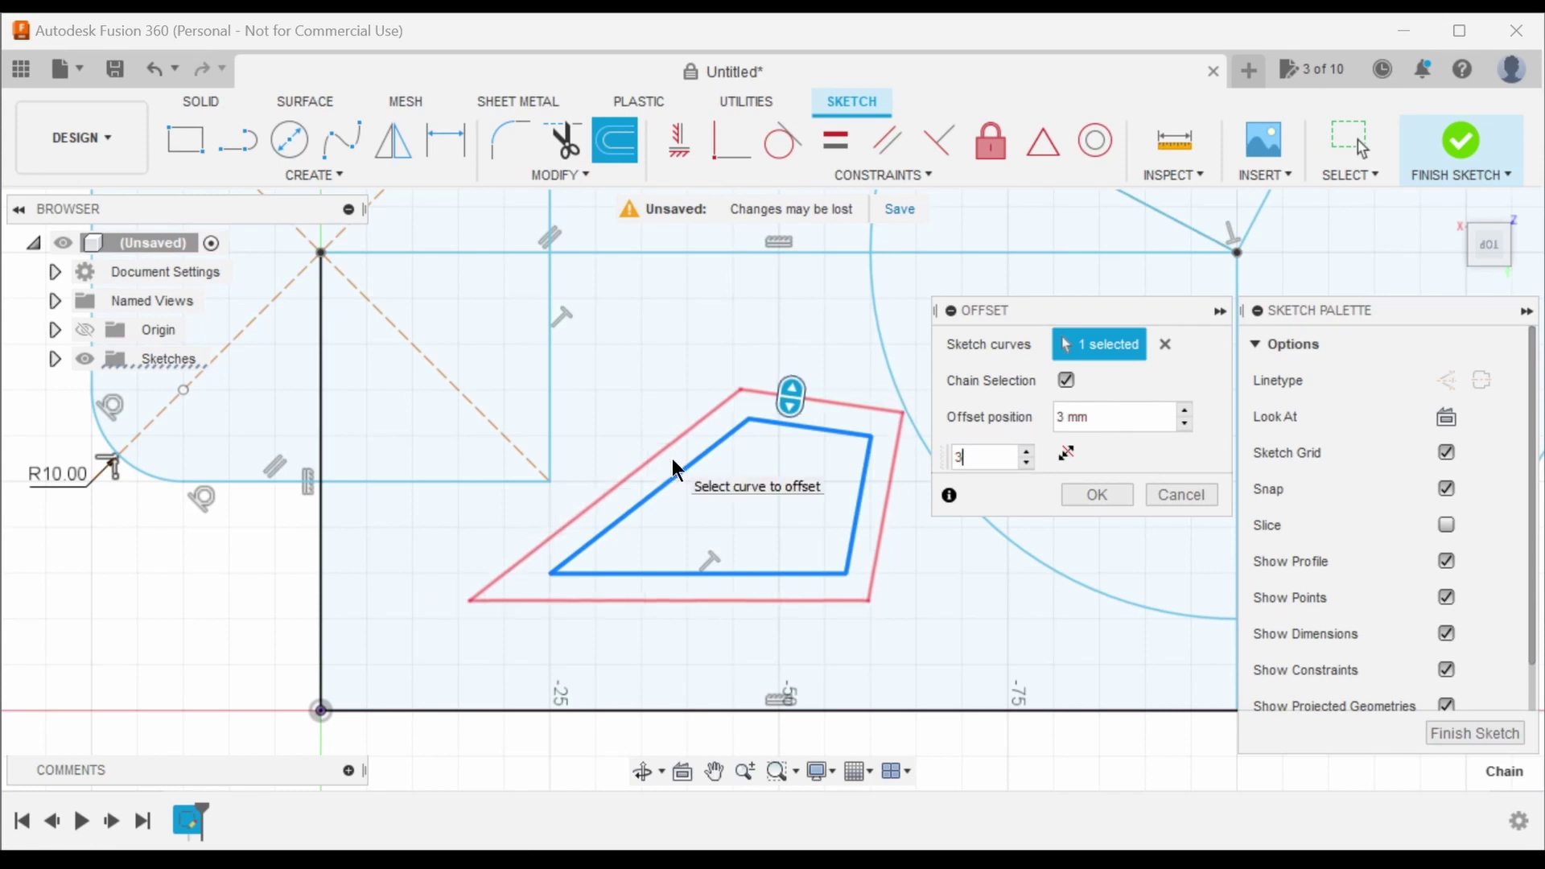
pyautogui.write('2')
pyautogui.press('Return')
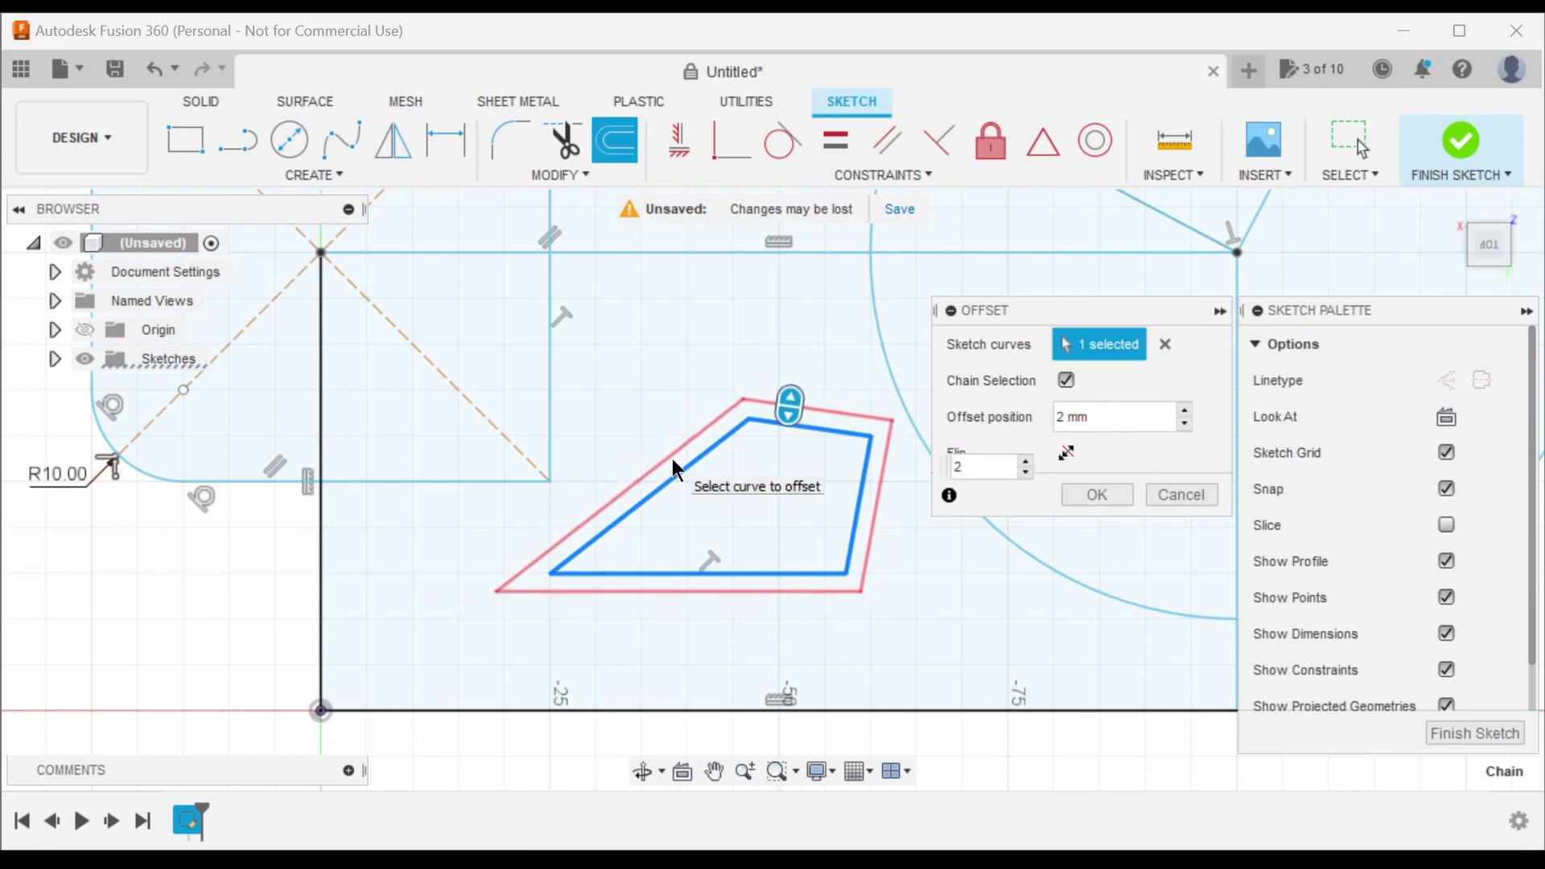
pyautogui.click(1096, 495)
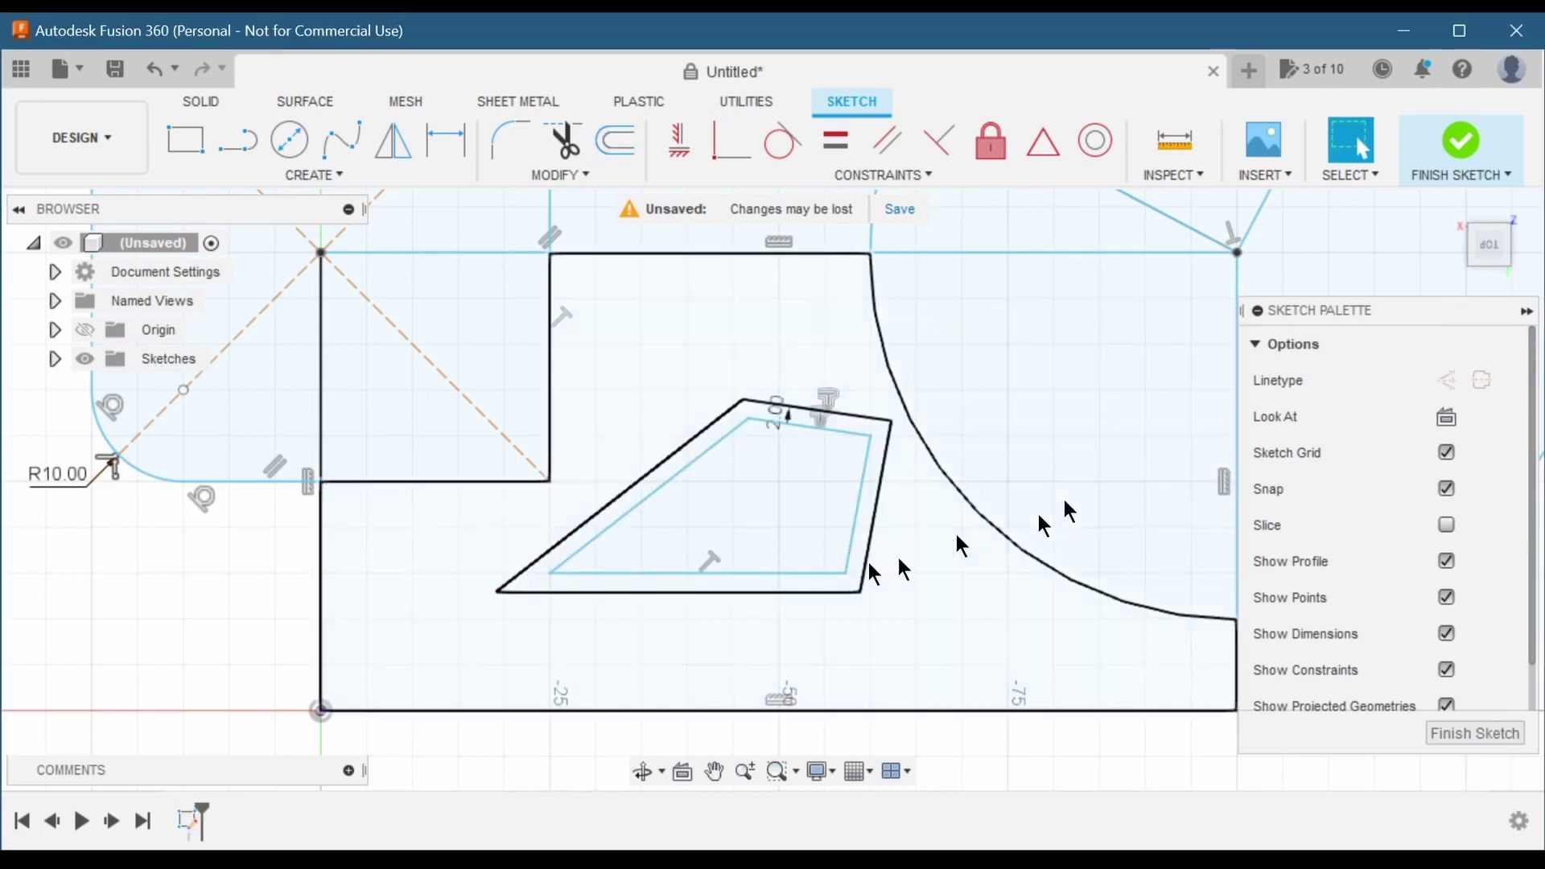
# - Examine the offset result by selecting its outer edges, the inner profile and the band between the two outlines
pyautogui.scroll(-3, 896, 555)
pyautogui.scroll(3, 518, 620)
pyautogui.click(708, 493)
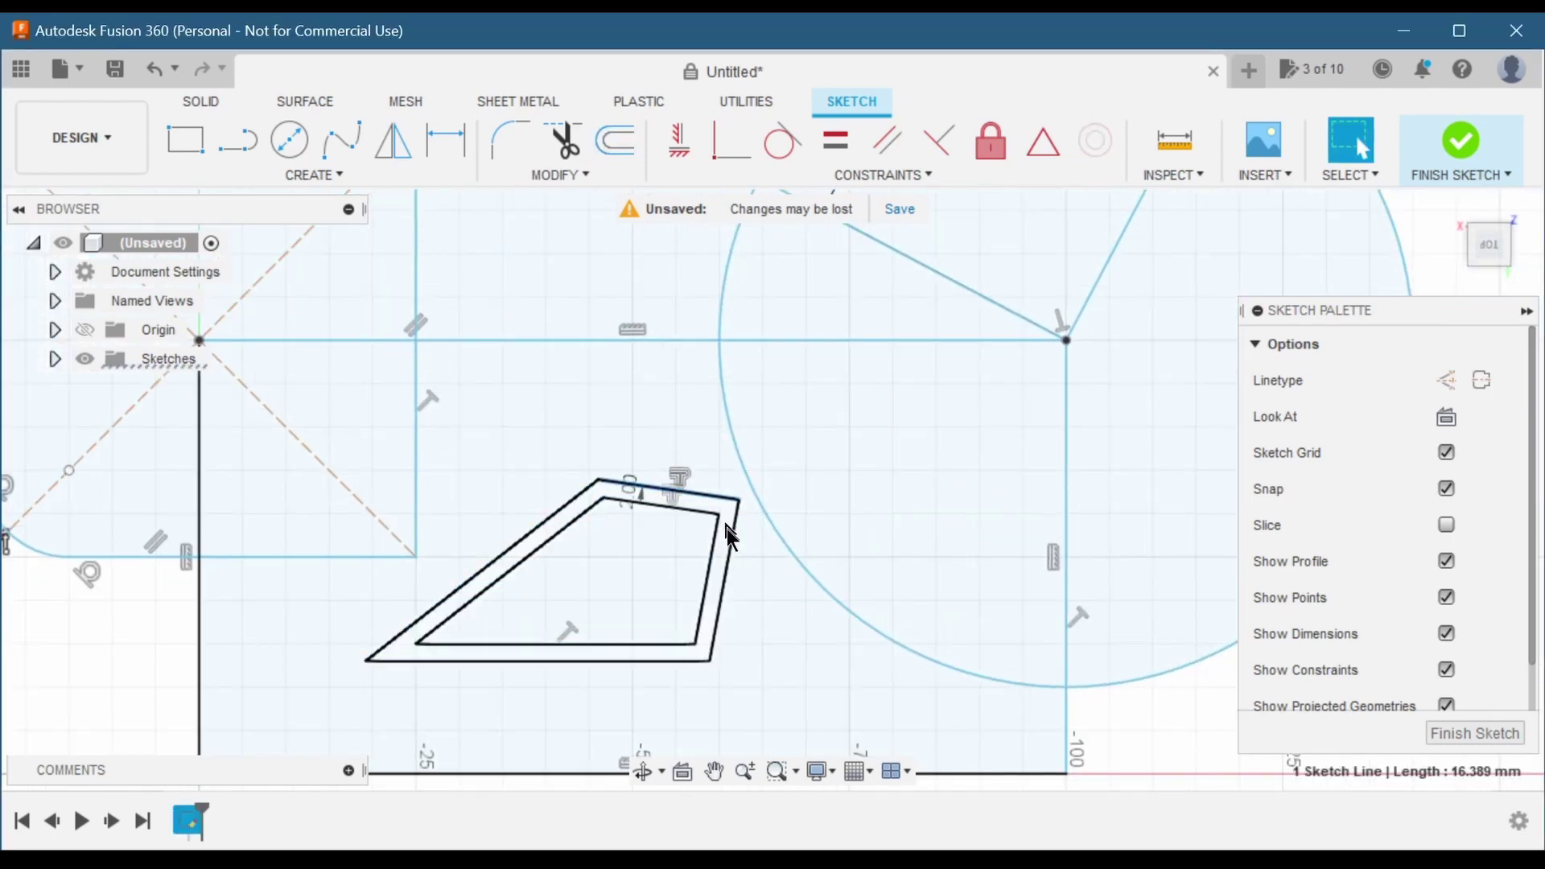
pyautogui.click(728, 532)
pyautogui.click(701, 591)
pyautogui.click(648, 620)
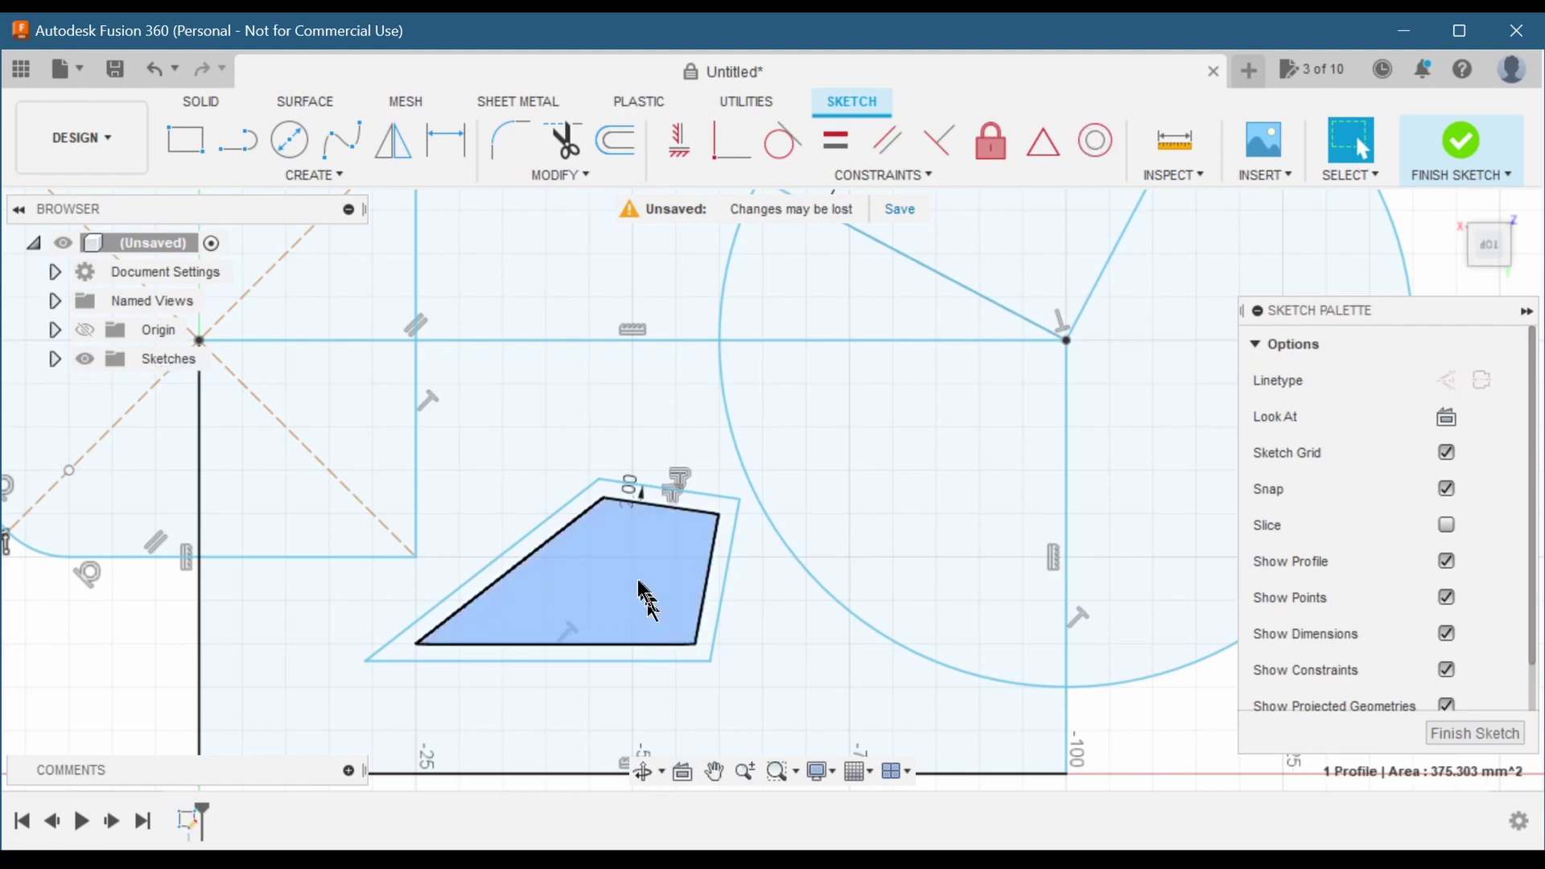
pyautogui.click(713, 608)
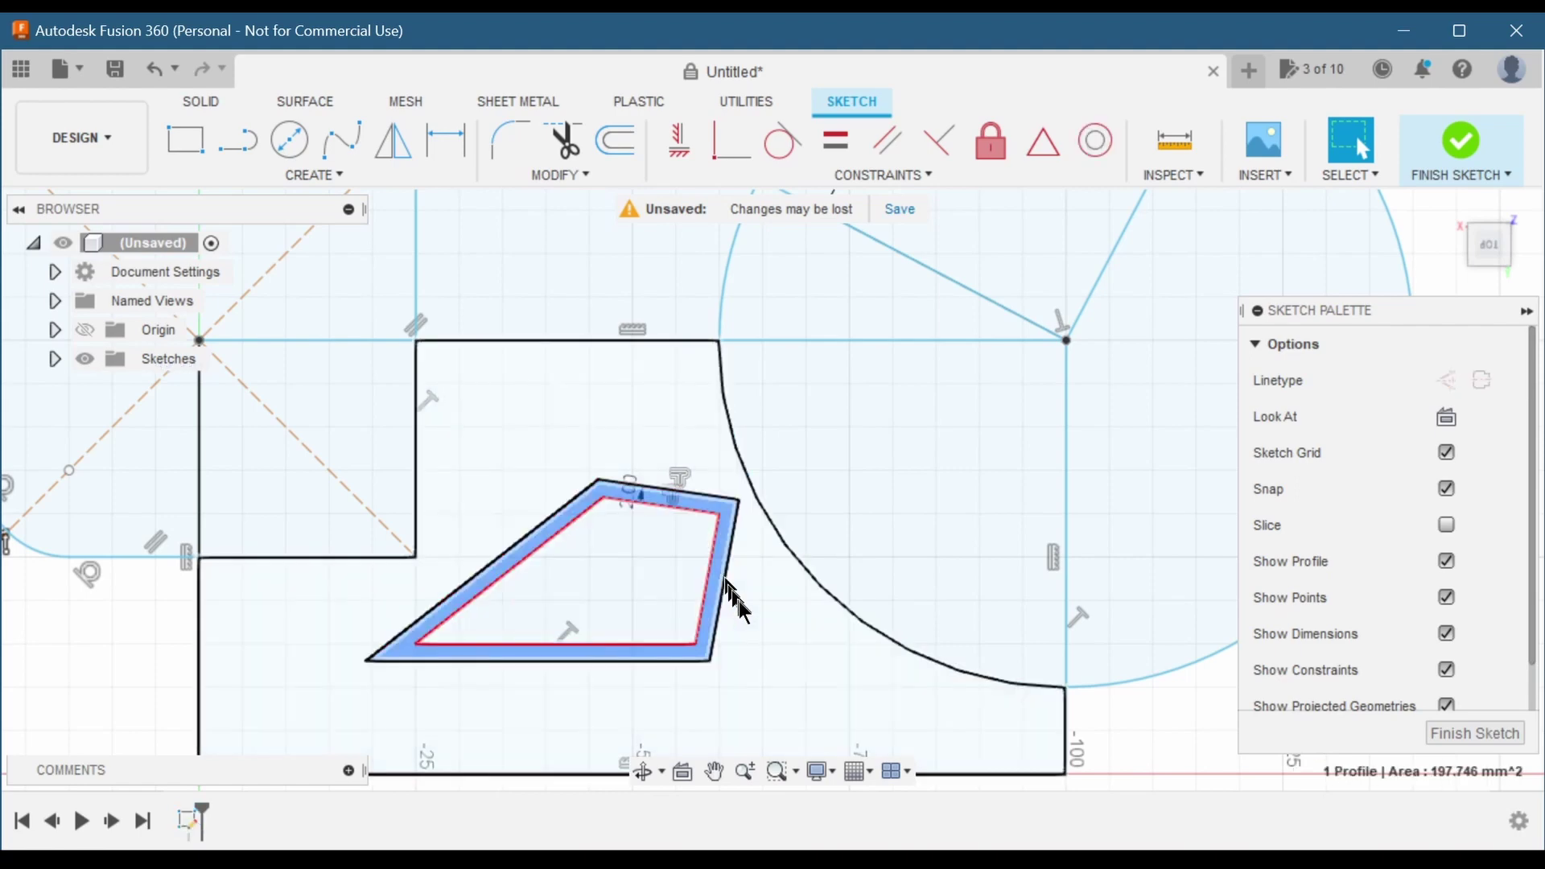
# - Clear the selection and review the complete sketch with all its shapes and dimensions
pyautogui.scroll(-3, 918, 469)
pyautogui.scroll(-5, 930, 614)
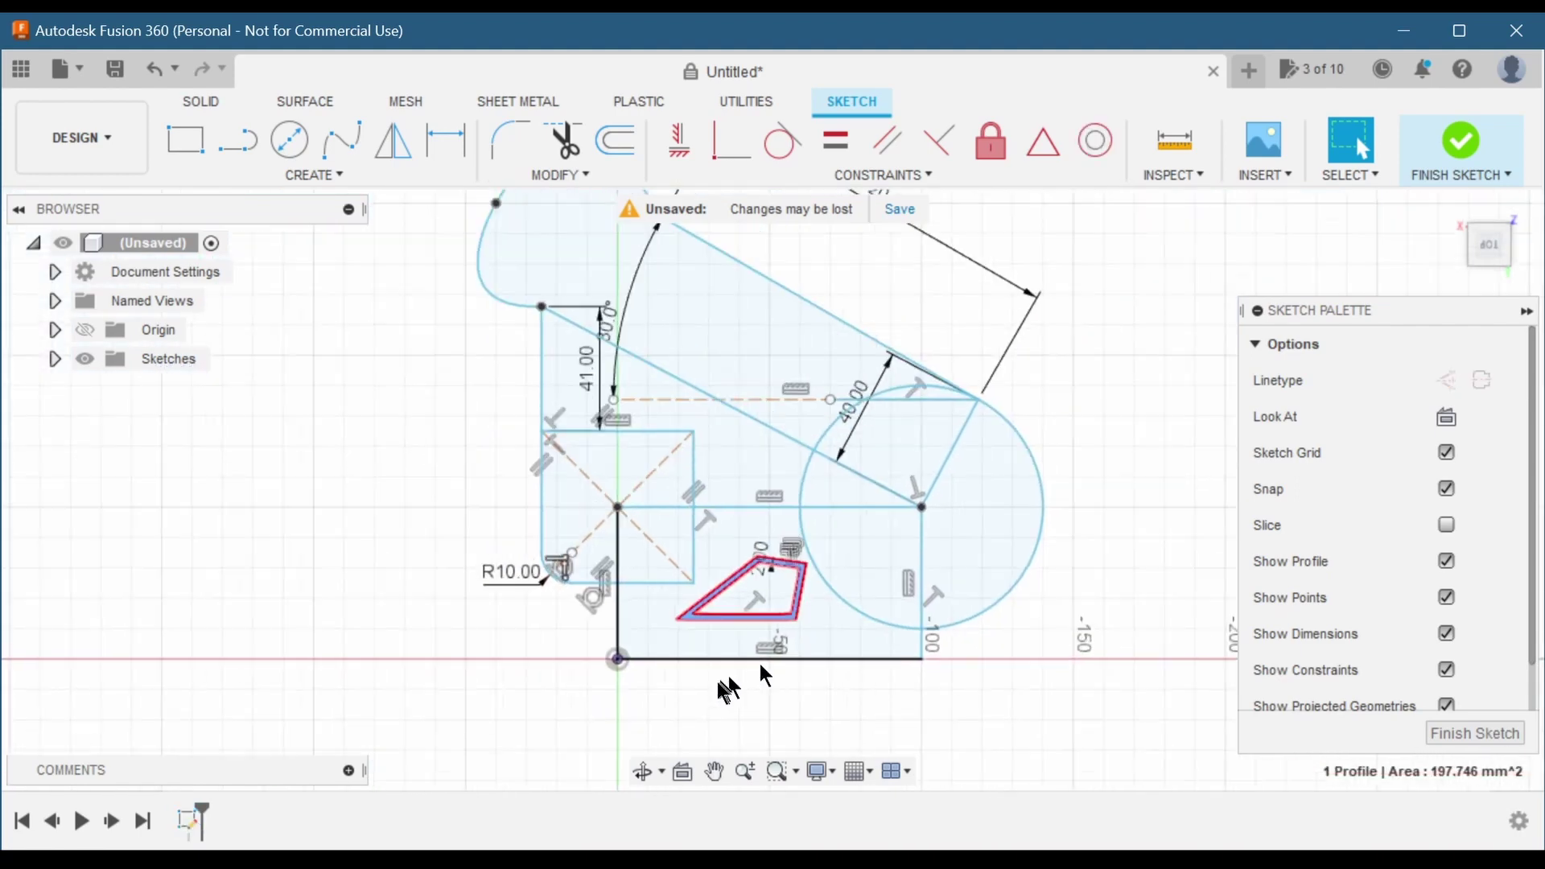
pyautogui.click(939, 395)
pyautogui.scroll(-2, 901, 451)
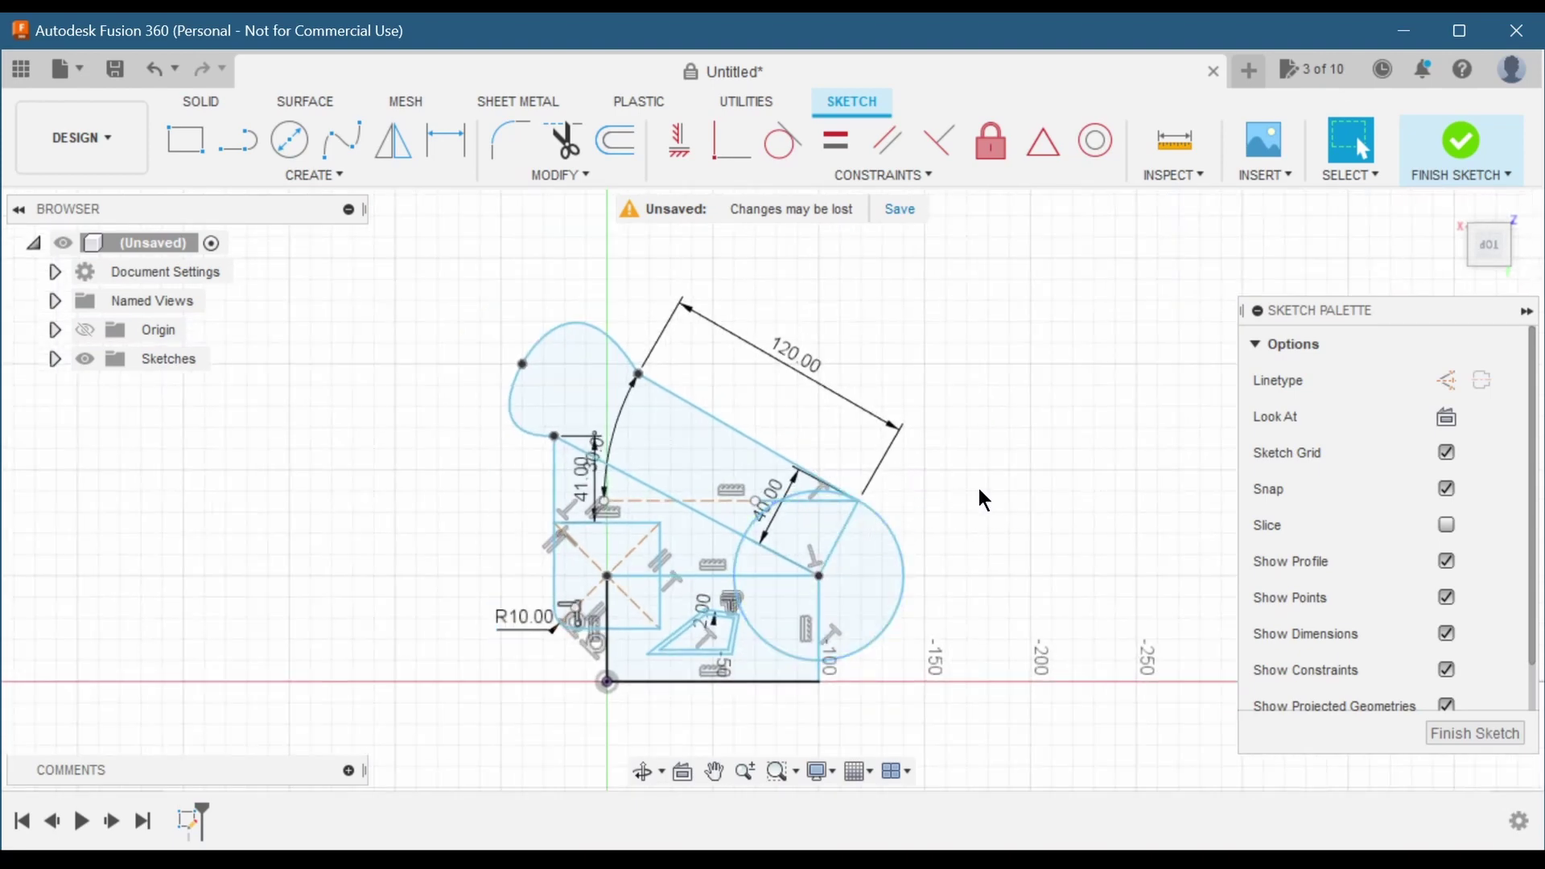
pyautogui.scroll(-3, 1151, 442)
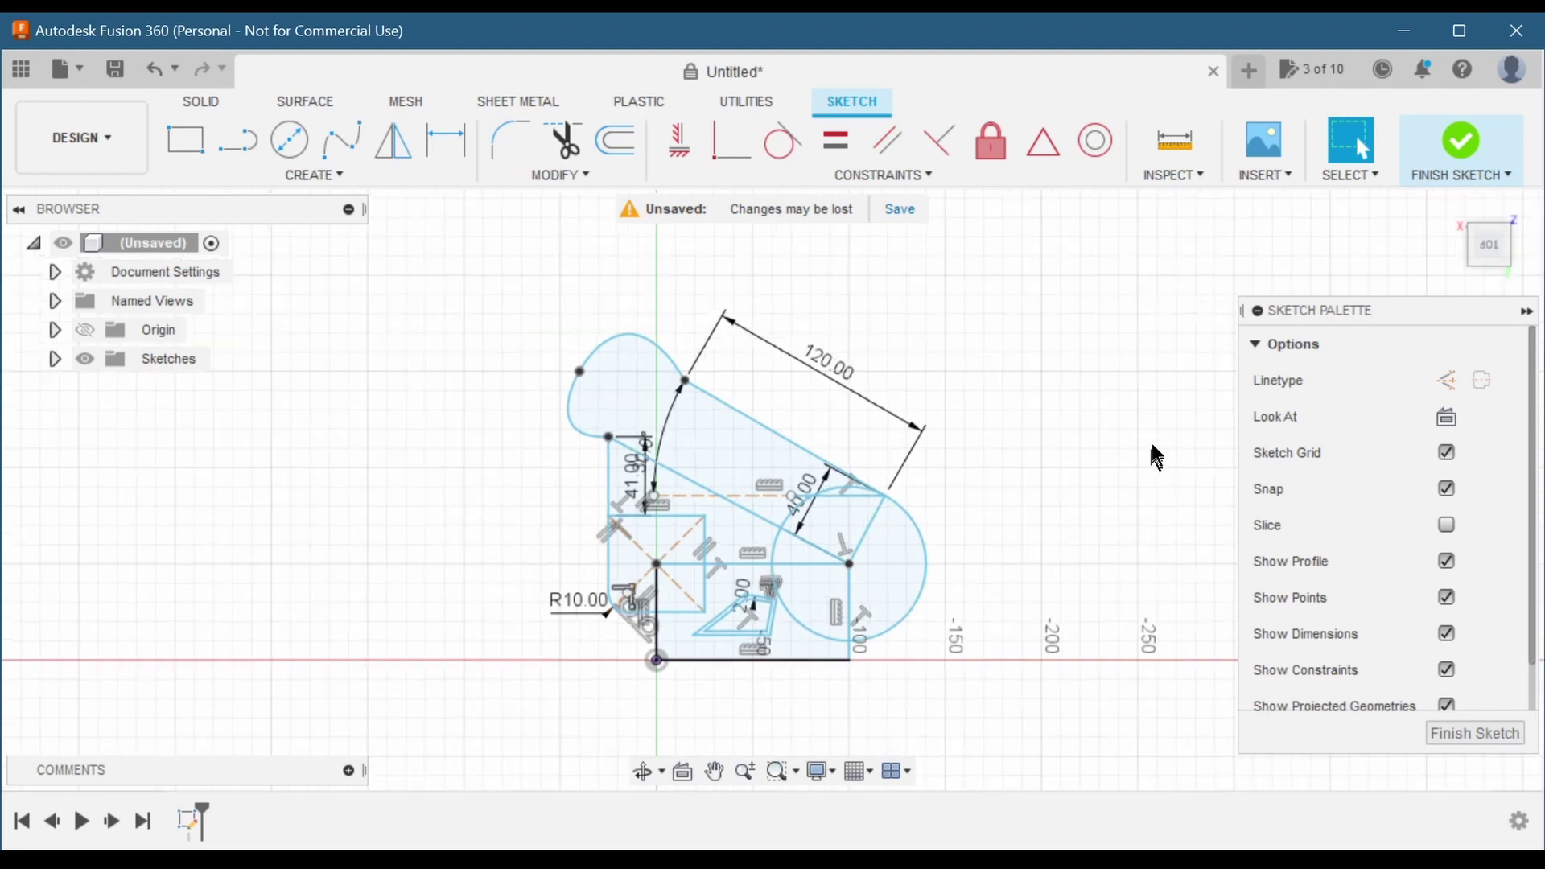
pyautogui.scroll(3, 847, 573)
pyautogui.scroll(2, 863, 555)
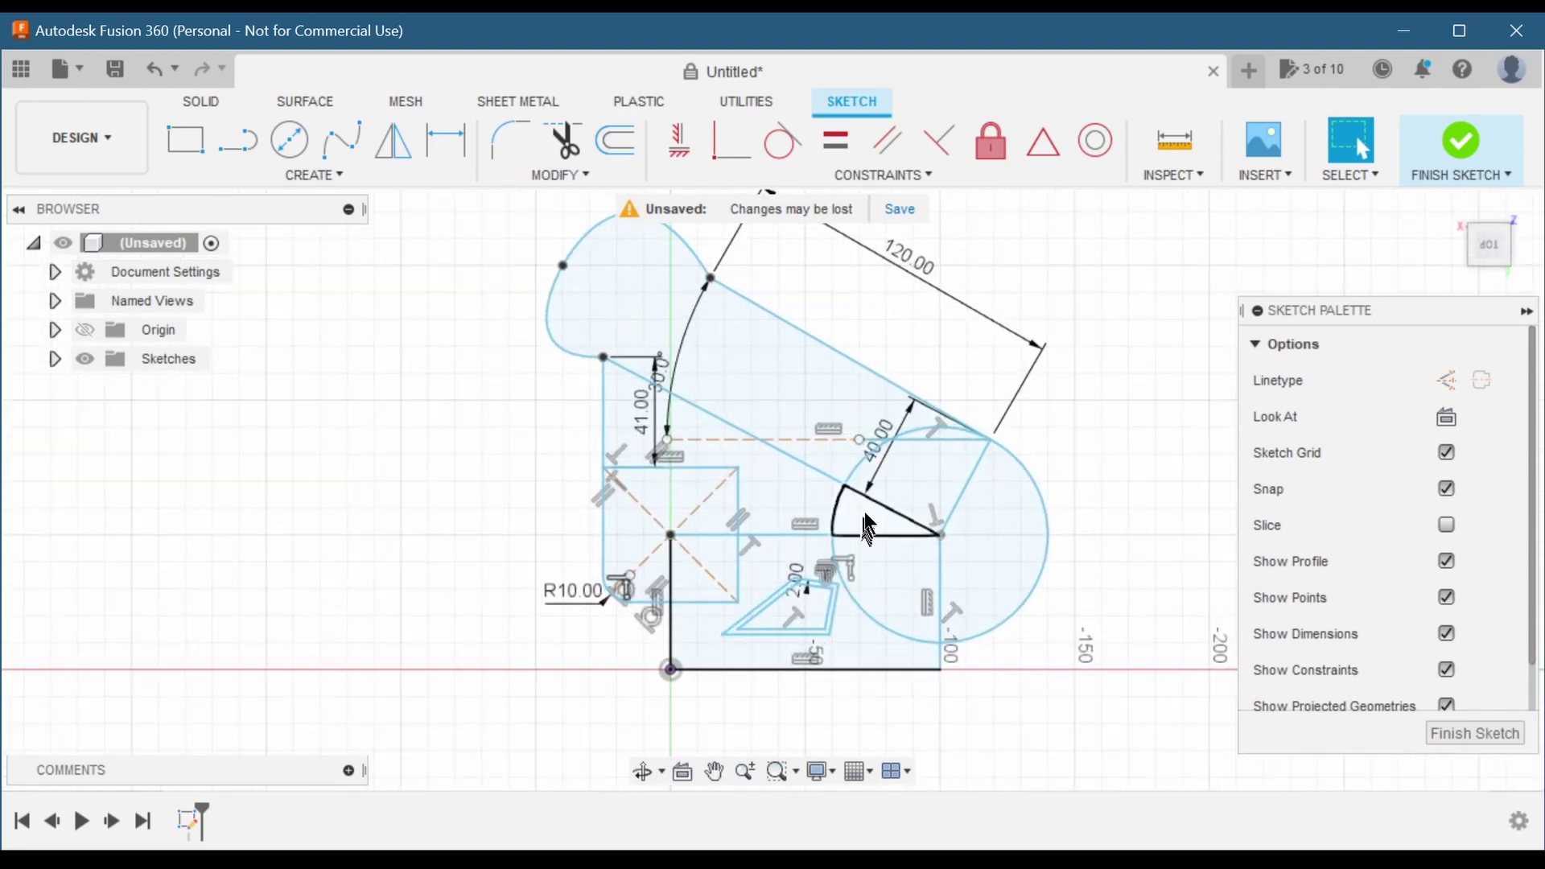
pyautogui.scroll(-2, 1046, 519)
pyautogui.scroll(1, 1119, 355)
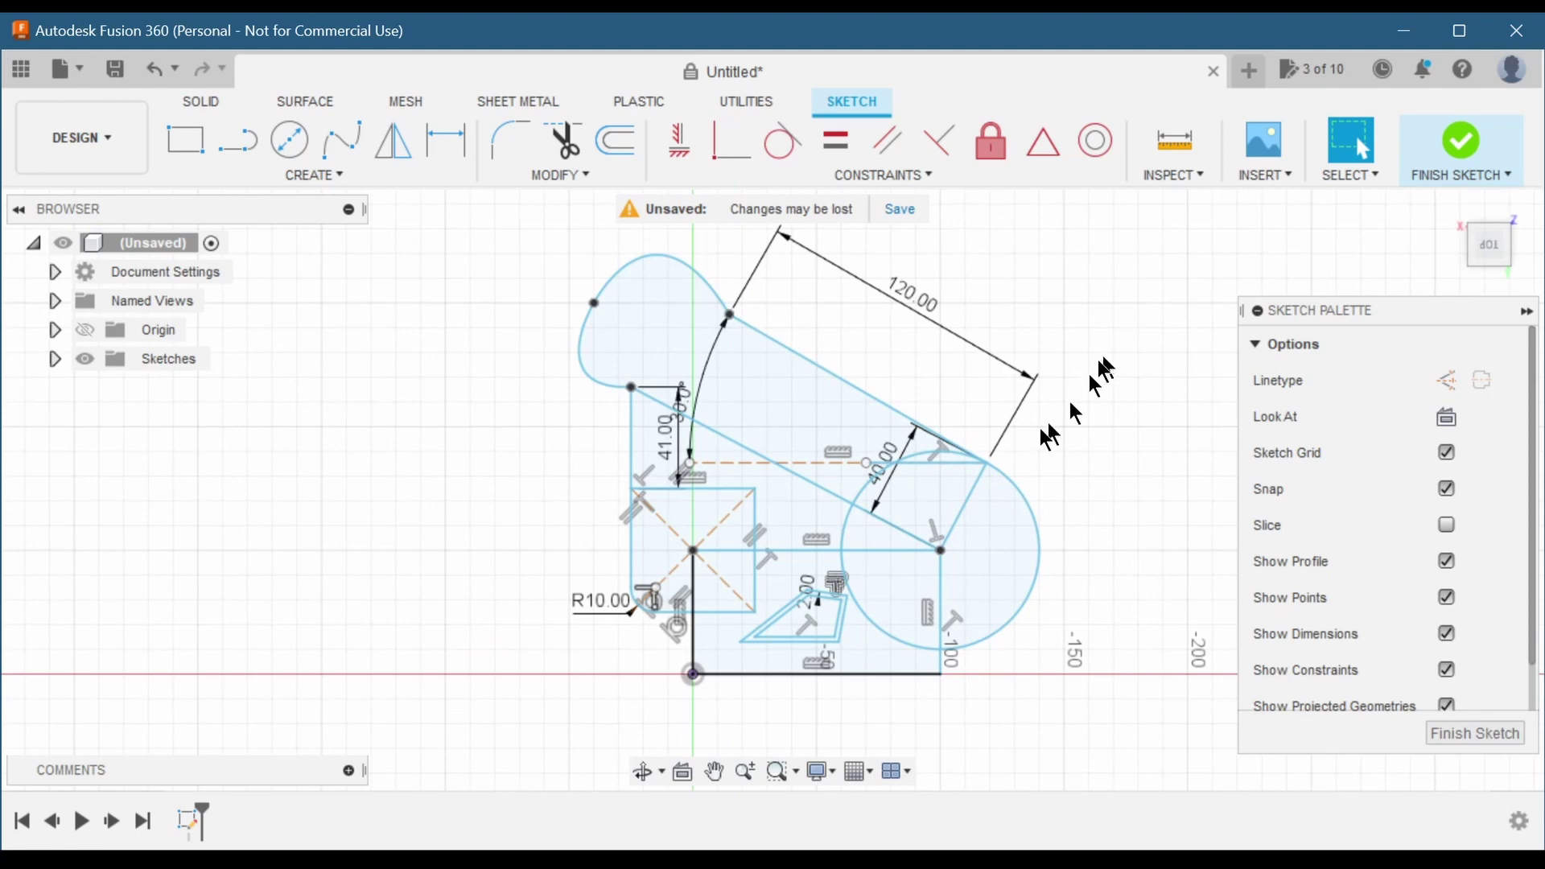
# - Finish the sketch and return to solid modeling with the whole outline in view
pyautogui.scroll(-2, 793, 573)
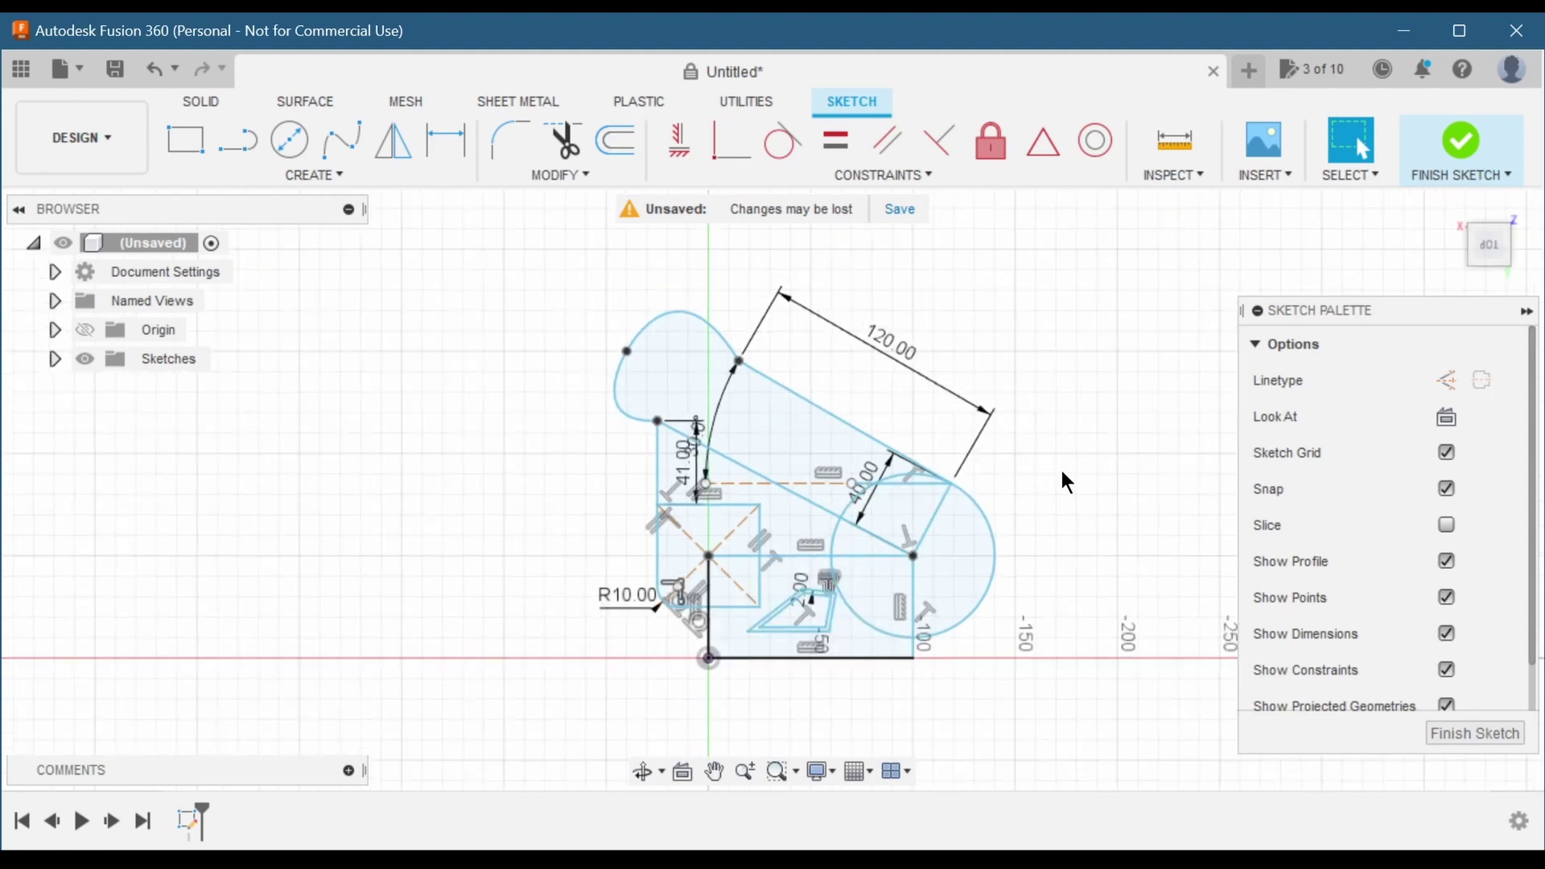
pyautogui.click(1465, 735)
pyautogui.scroll(-2, 1090, 640)
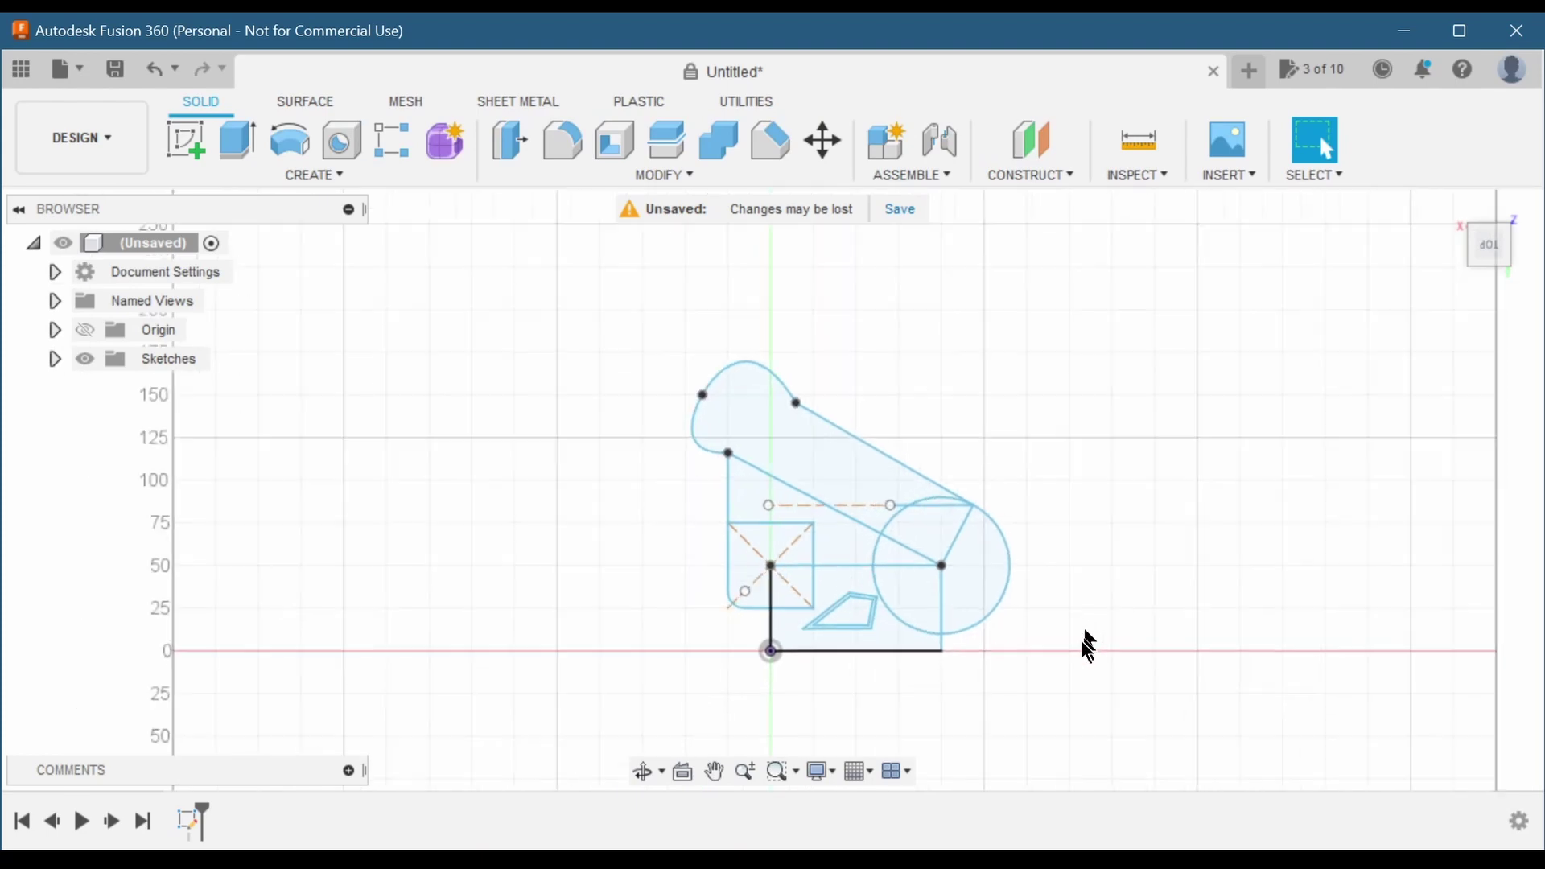
pyautogui.scroll(2, 1090, 647)
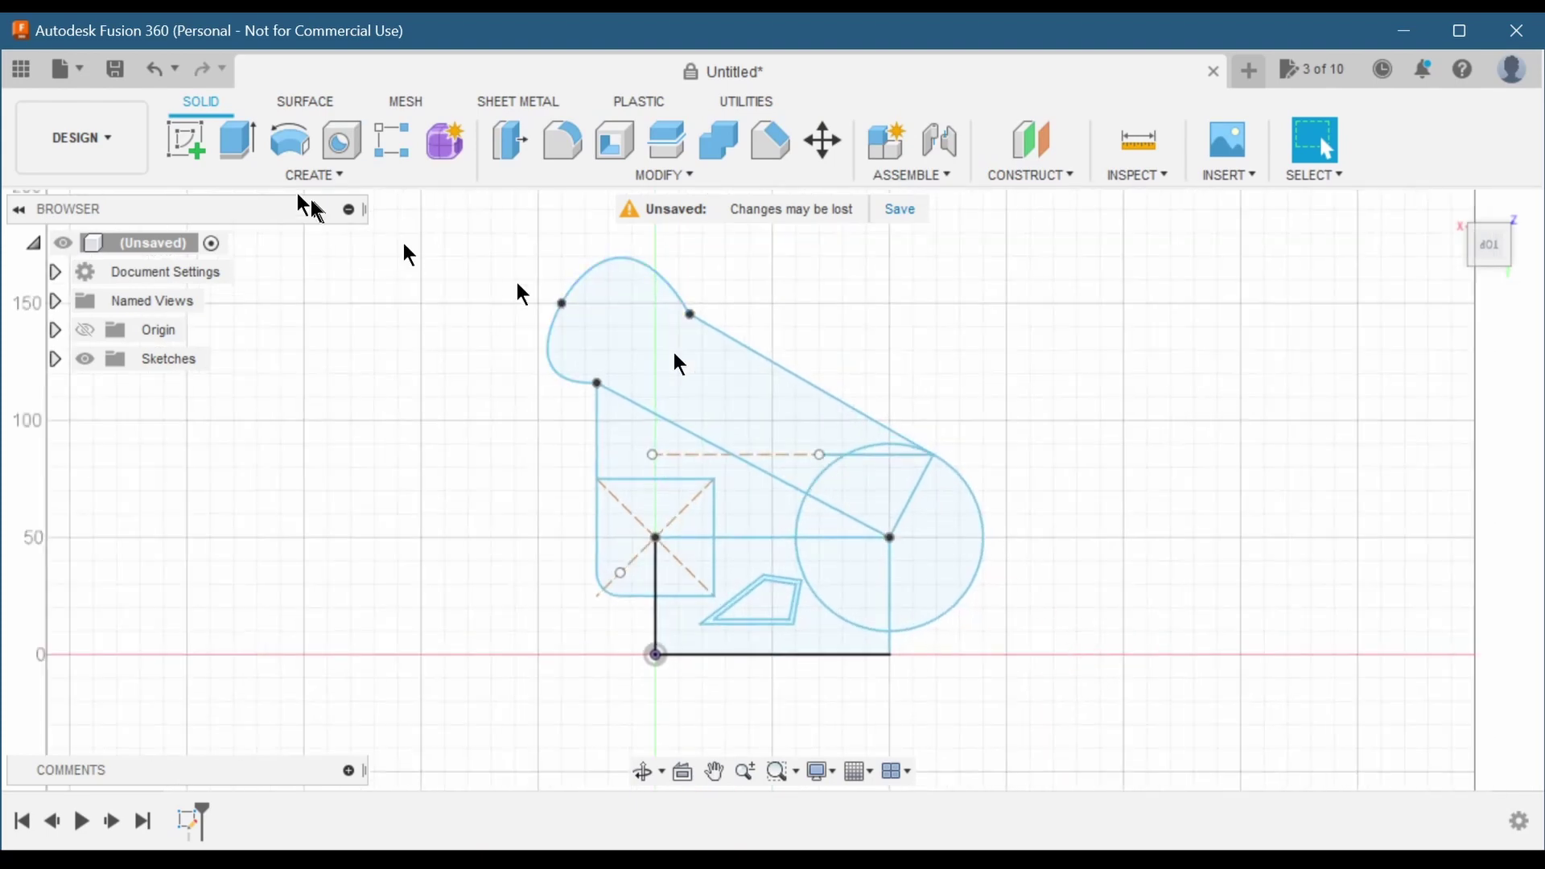
# - Start an Extrude with the slanted upper band, including its rounded spline head, as the first profile
pyautogui.click(236, 147)
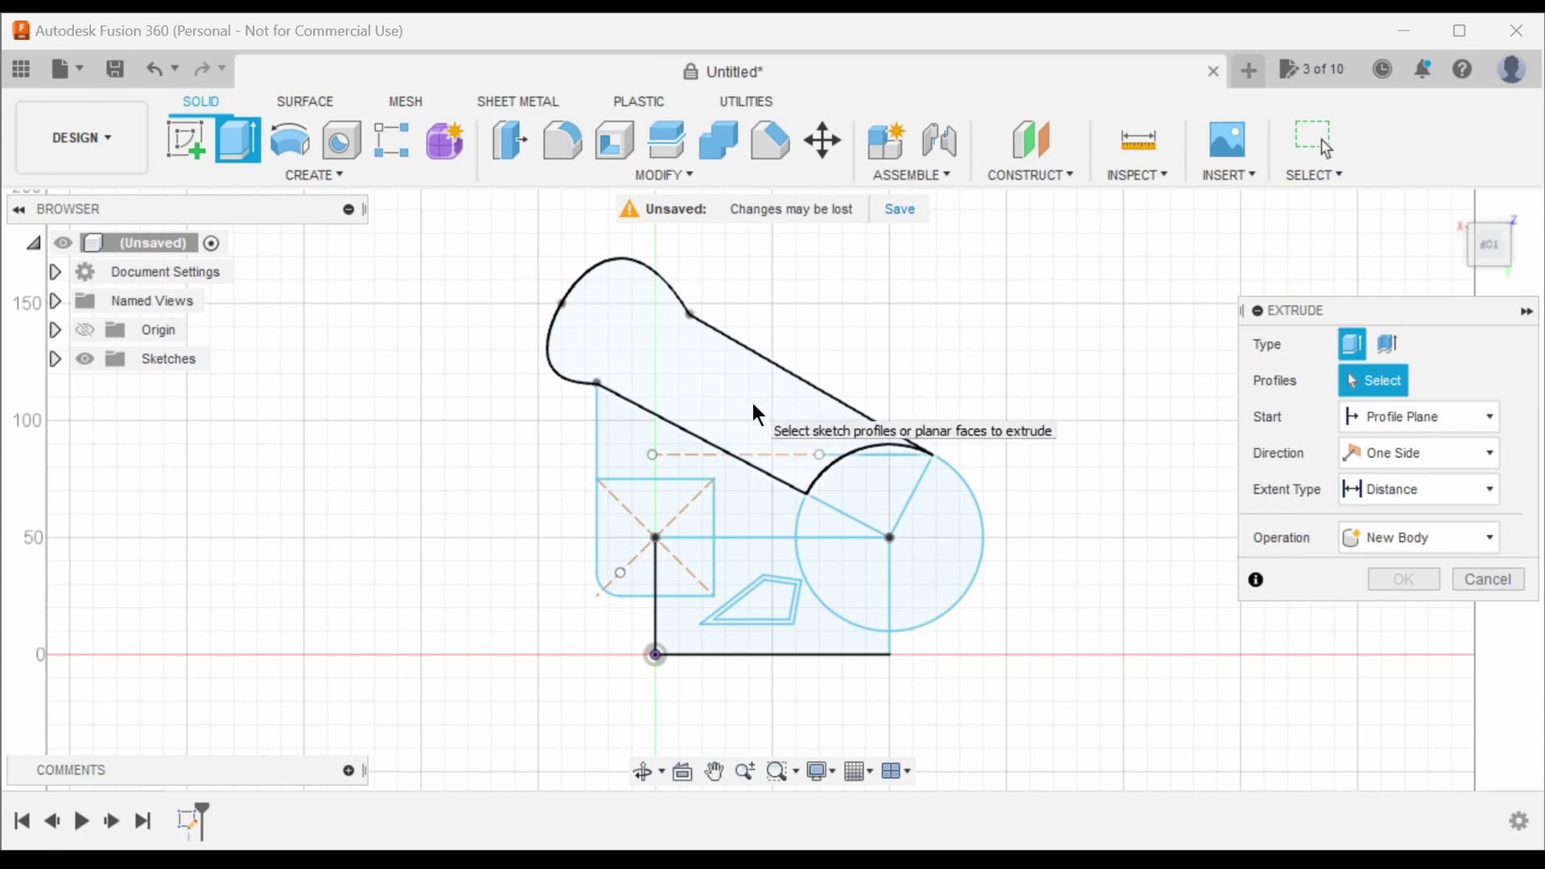
pyautogui.scroll(2, 813, 637)
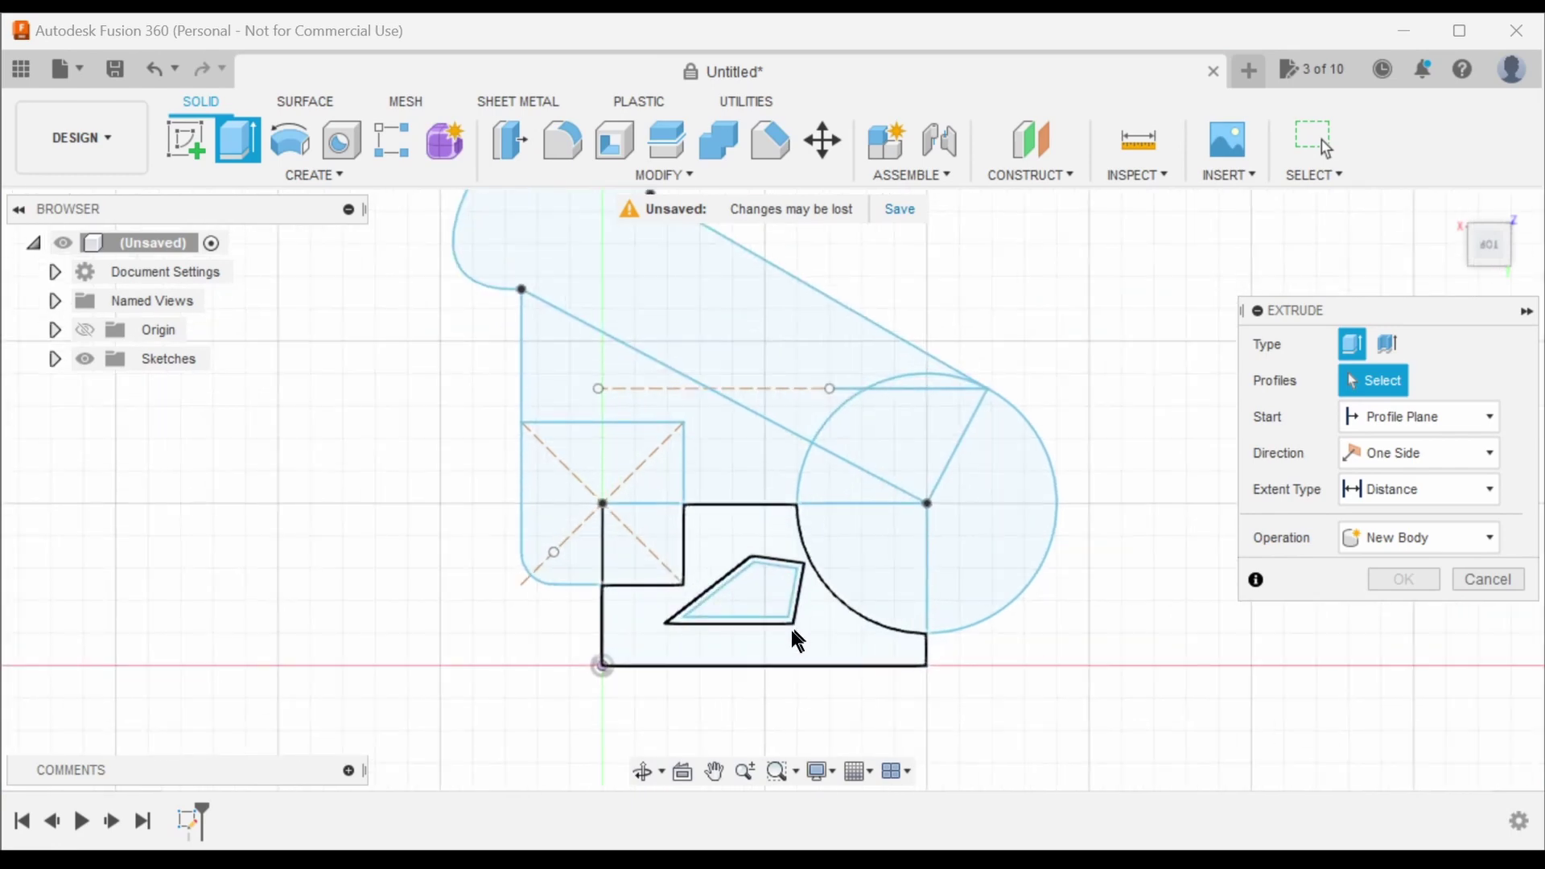
pyautogui.scroll(1, 904, 427)
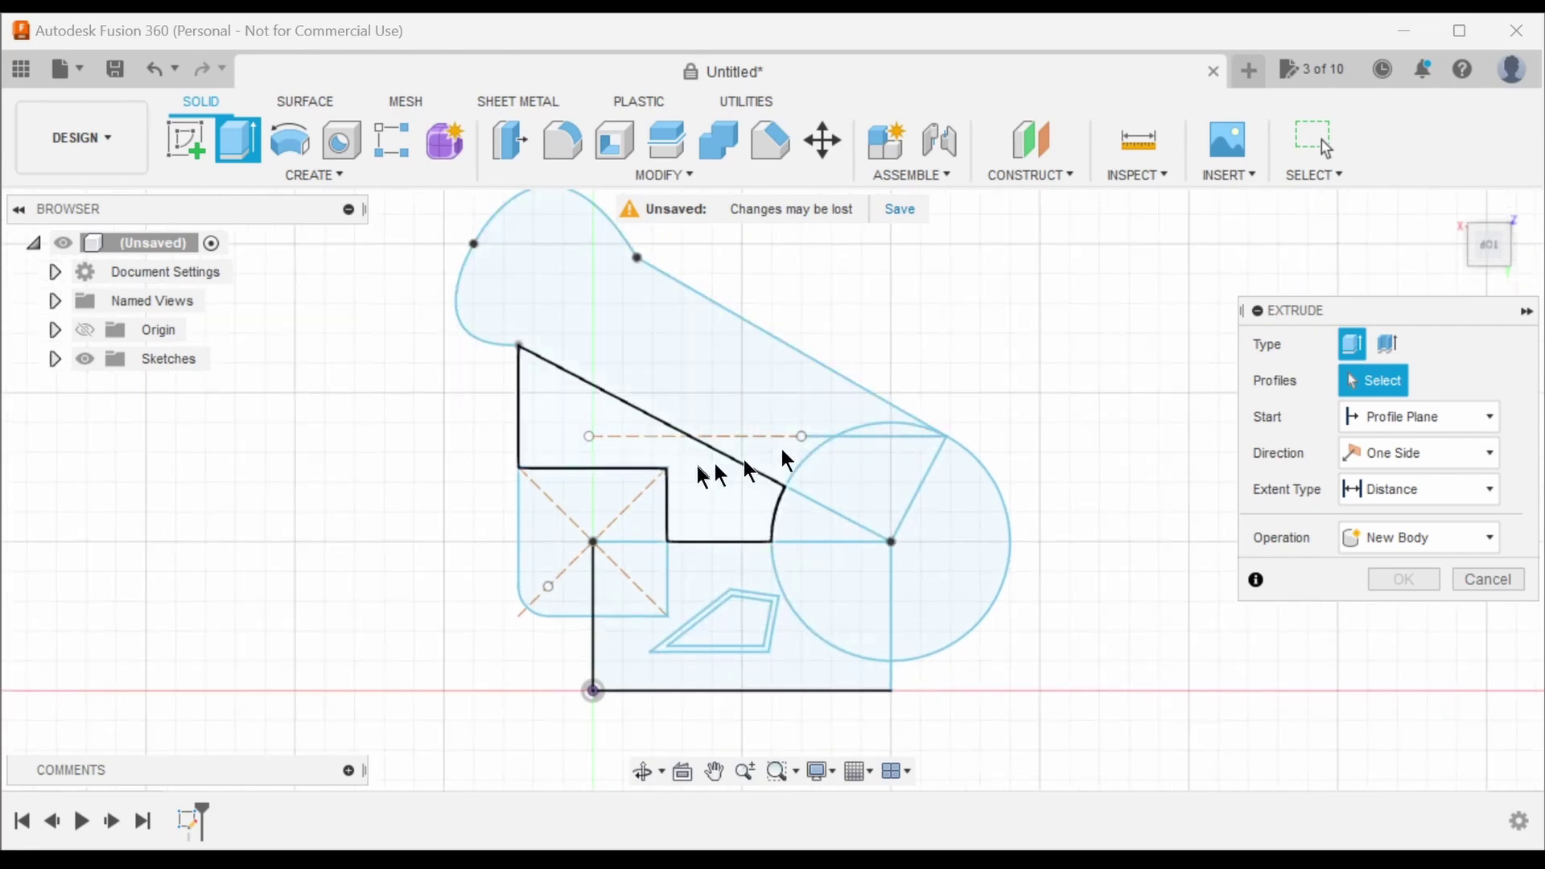
pyautogui.scroll(-1, 728, 459)
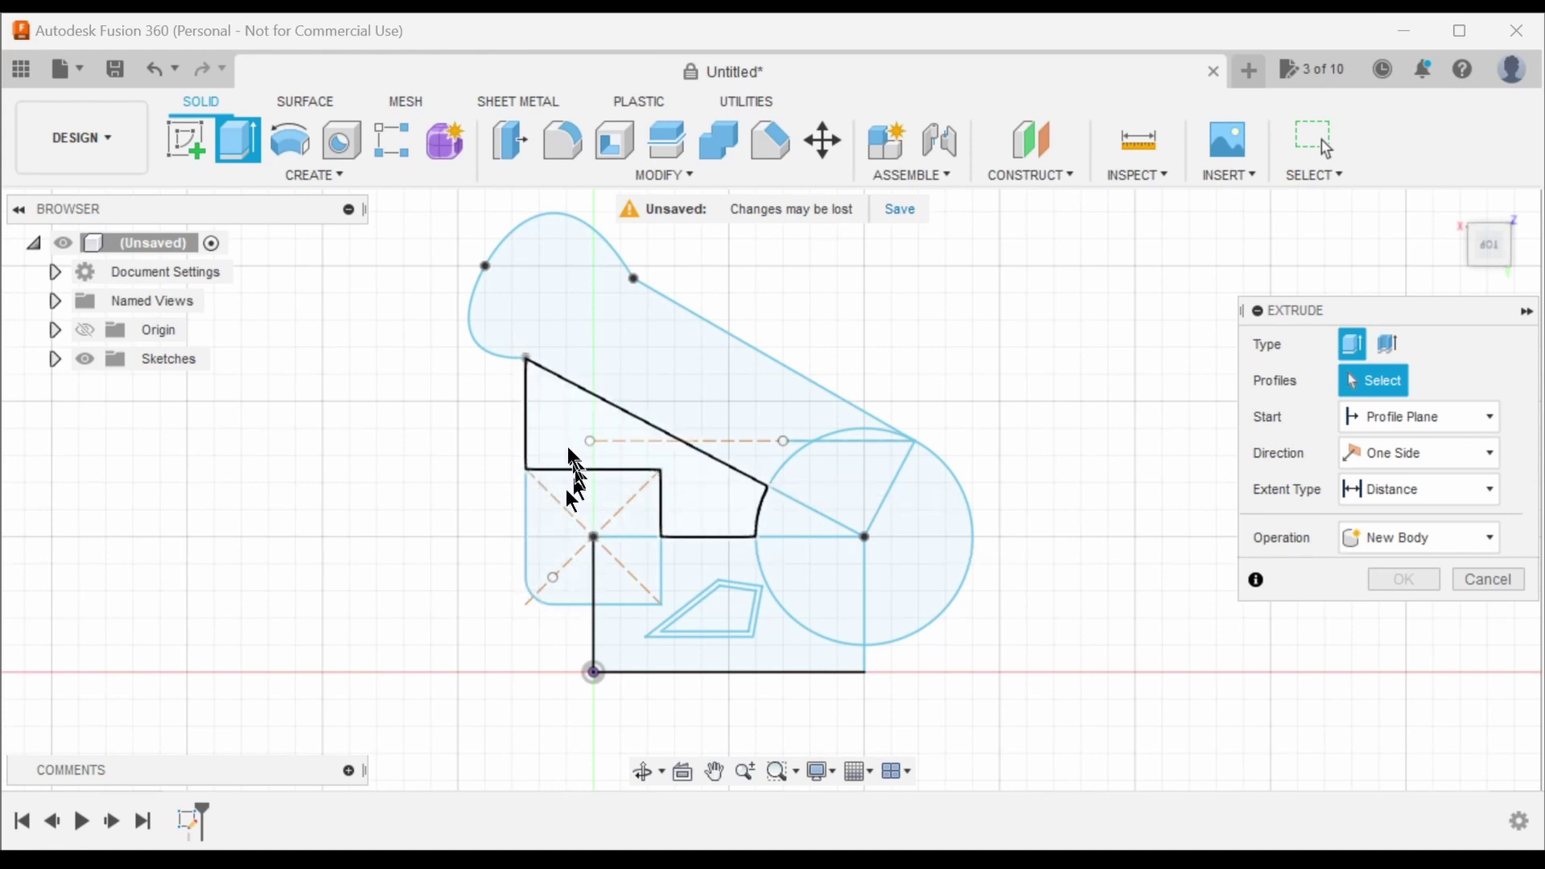
pyautogui.click(649, 375)
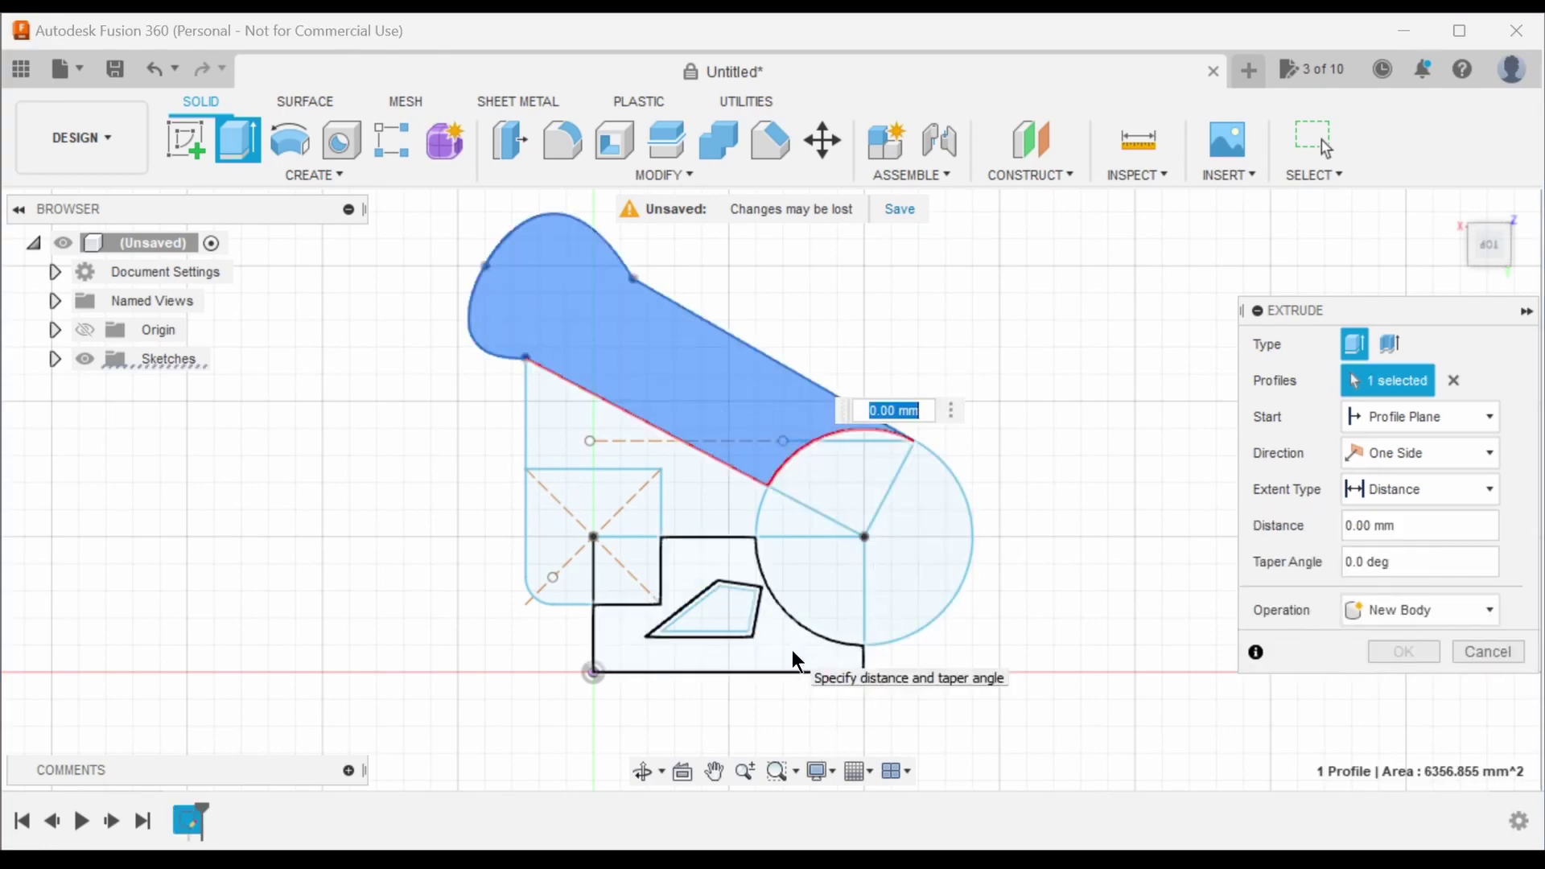
# - Add the circle's narrow wedge, the area below the slanted band and both parts of the rounded square to the extrusion profiles
pyautogui.scroll(3, 825, 654)
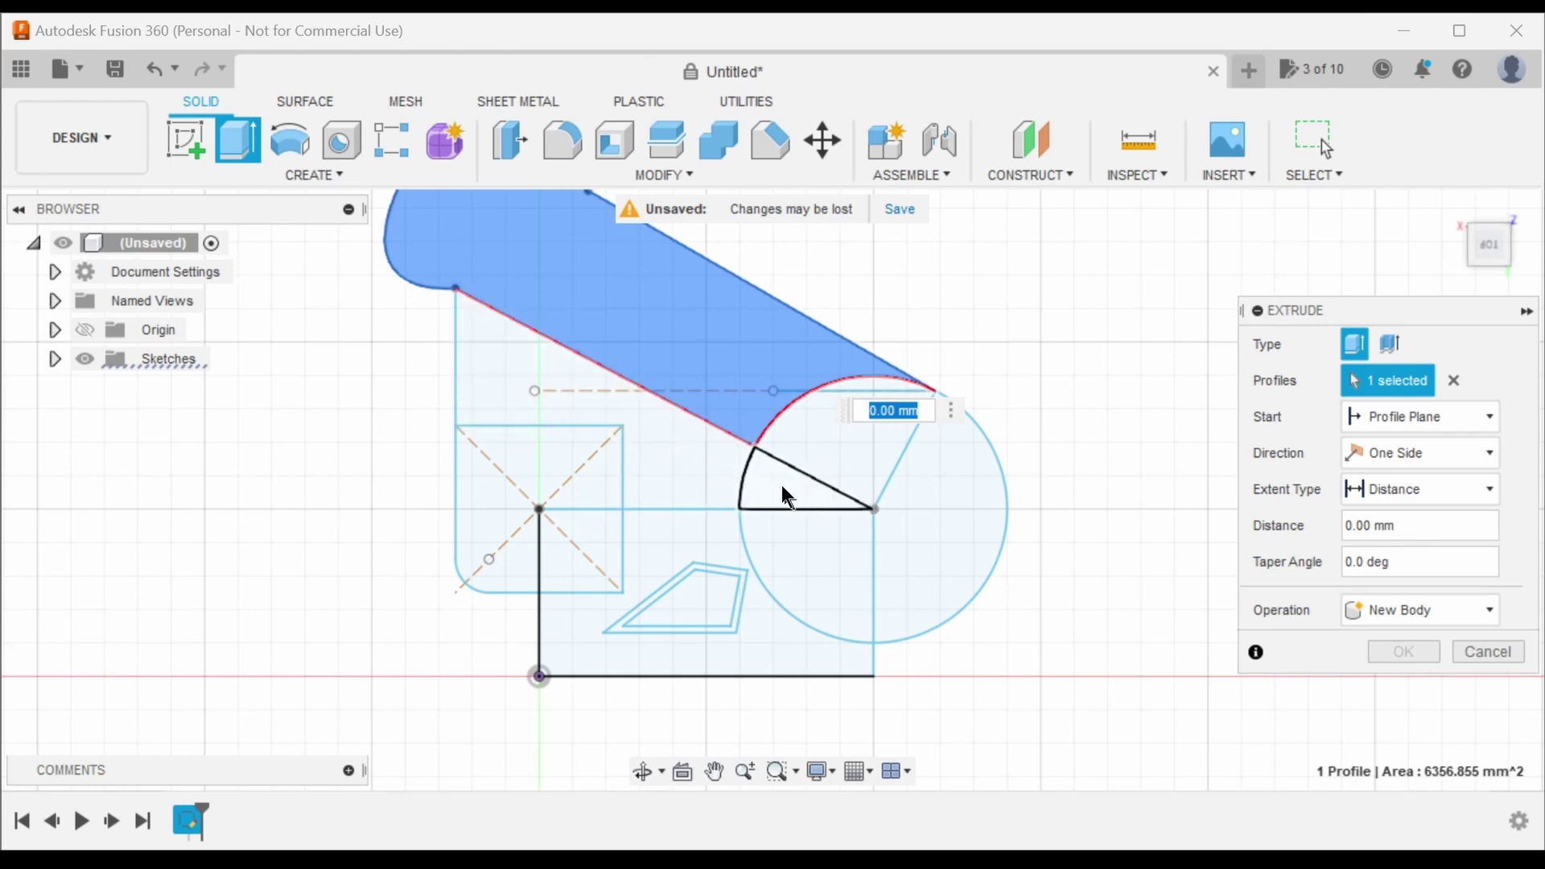
pyautogui.click(786, 494)
pyautogui.click(707, 476)
pyautogui.click(586, 495)
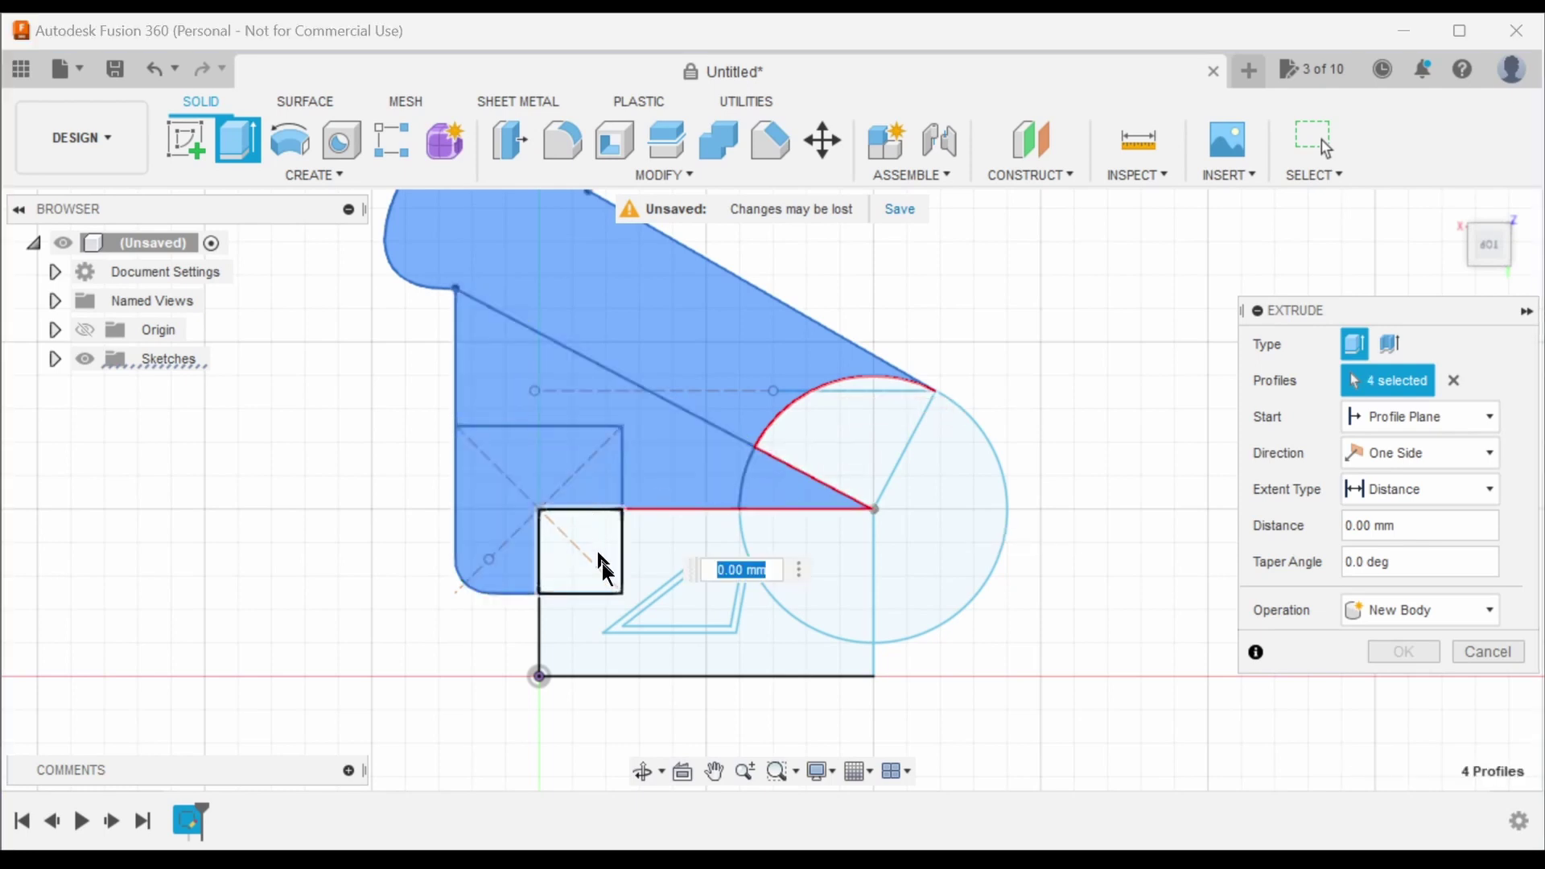
pyautogui.click(575, 554)
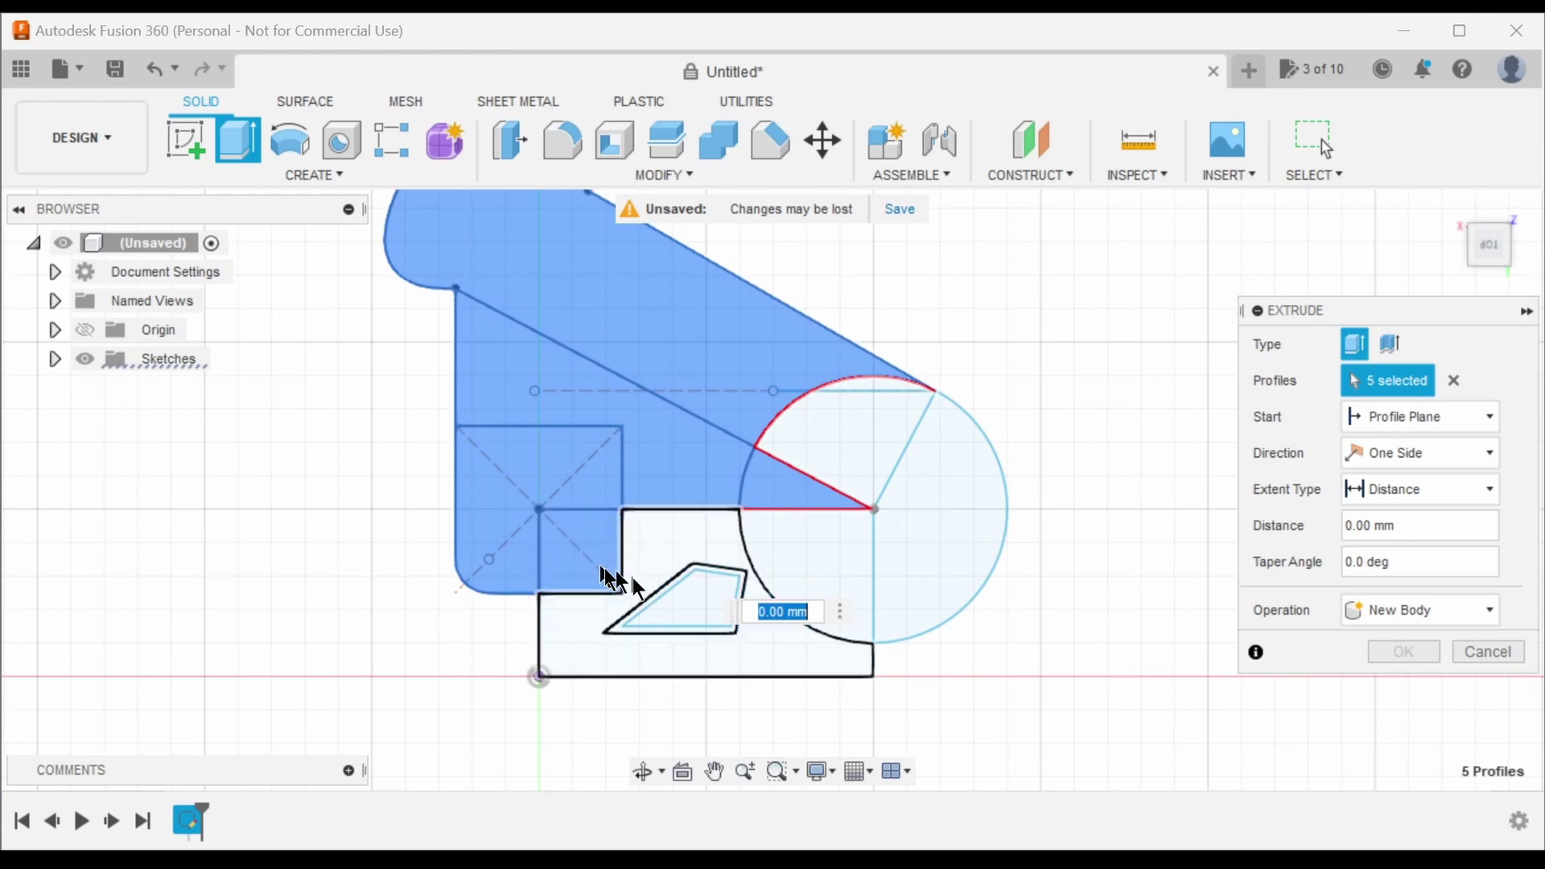
pyautogui.click(602, 551)
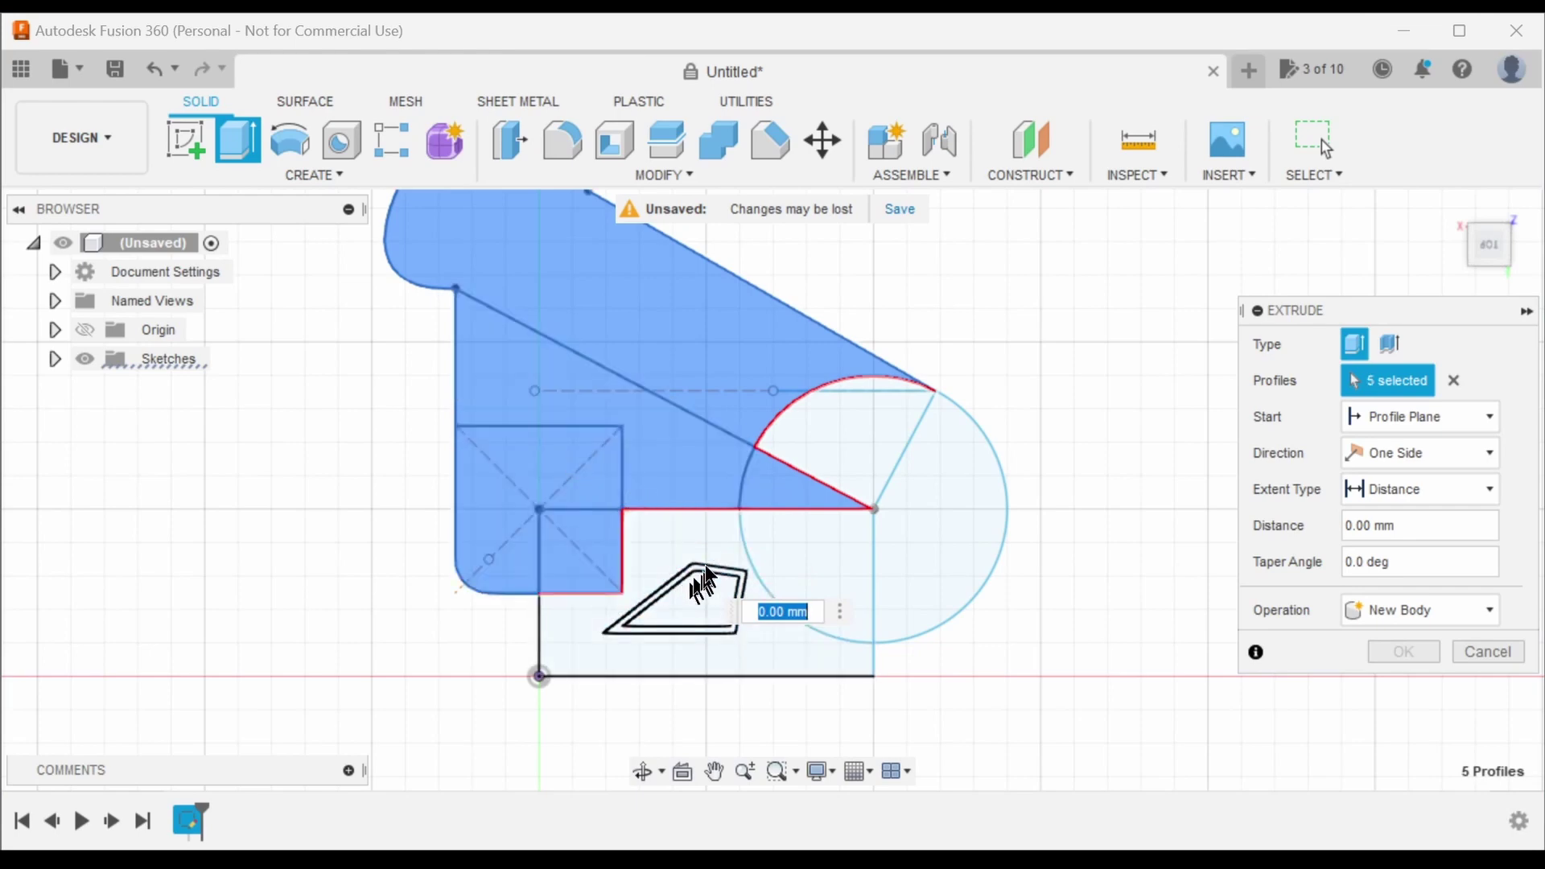
# - Add the band between the two four-sided outlines and the region surrounding it to the extrusion, leaving the inner shape out
pyautogui.scroll(3, 644, 652)
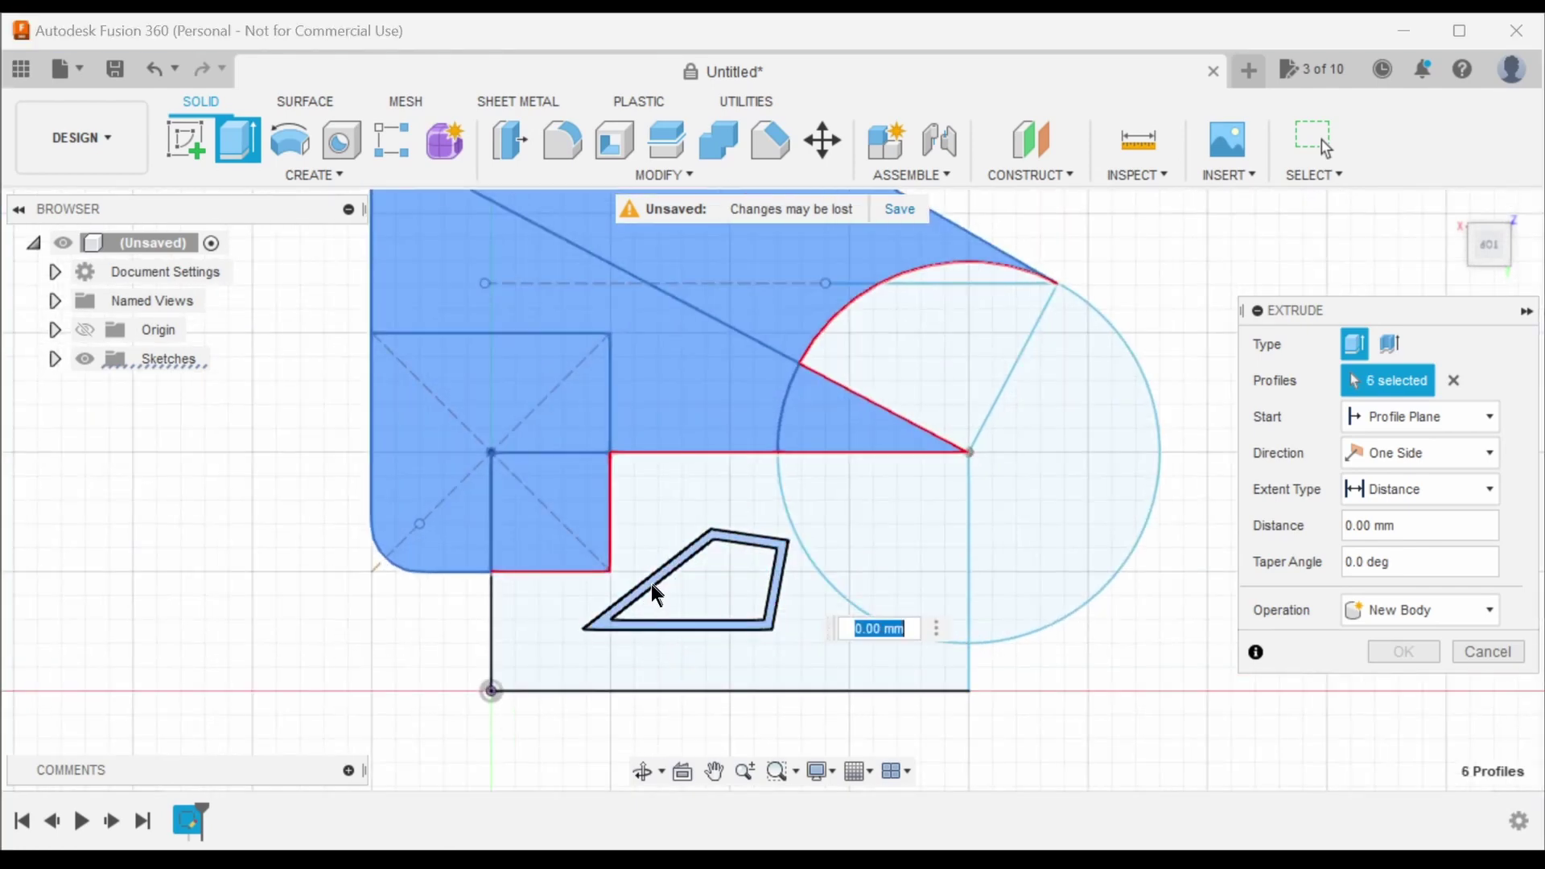
pyautogui.click(769, 553)
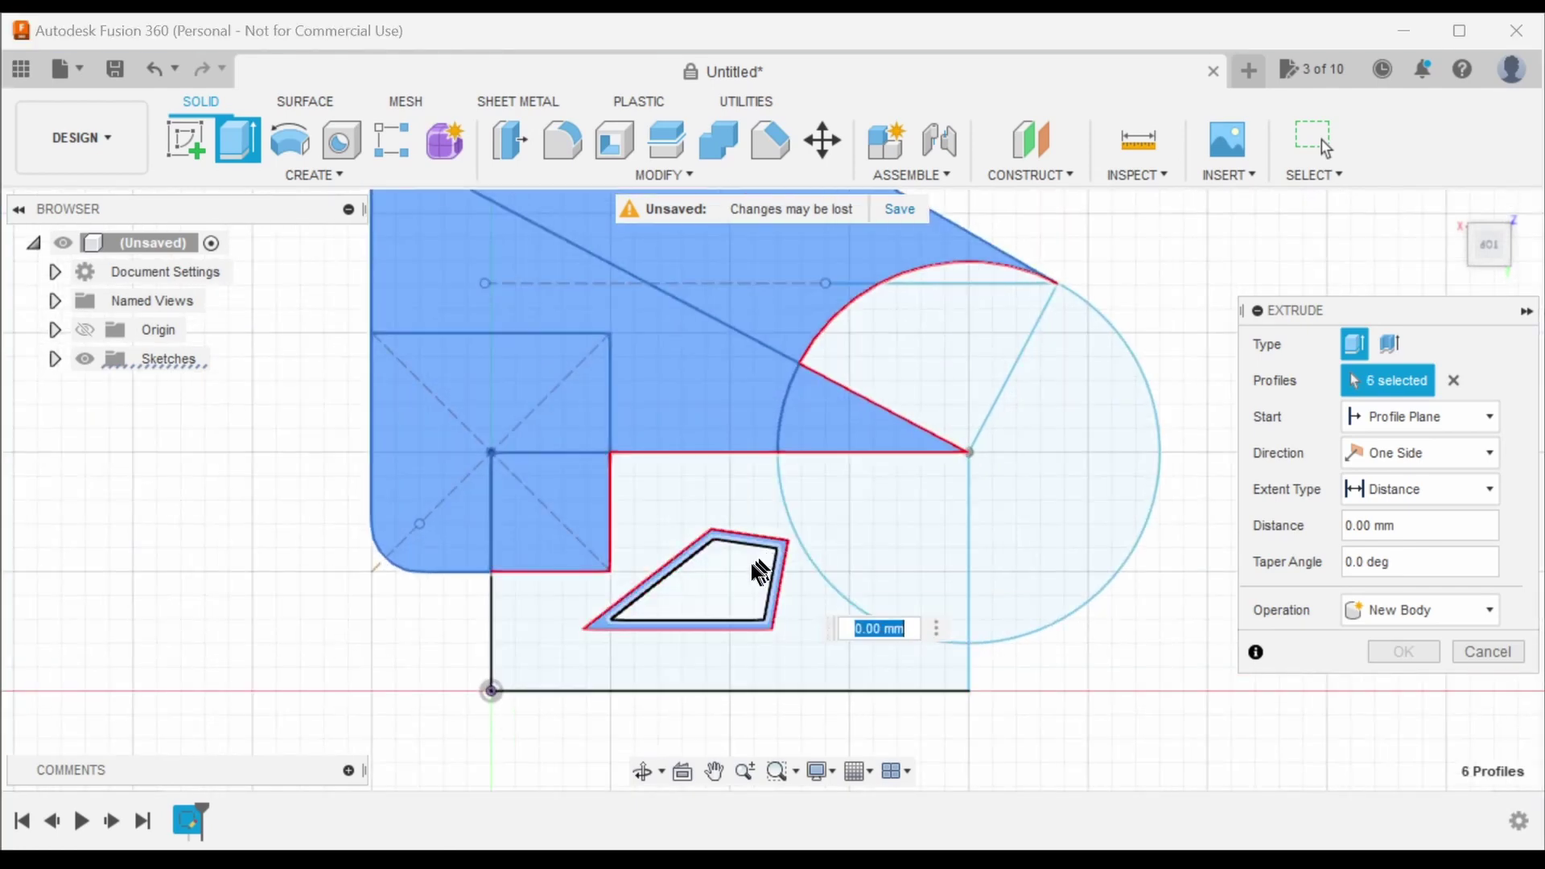
pyautogui.click(756, 551)
pyautogui.click(754, 553)
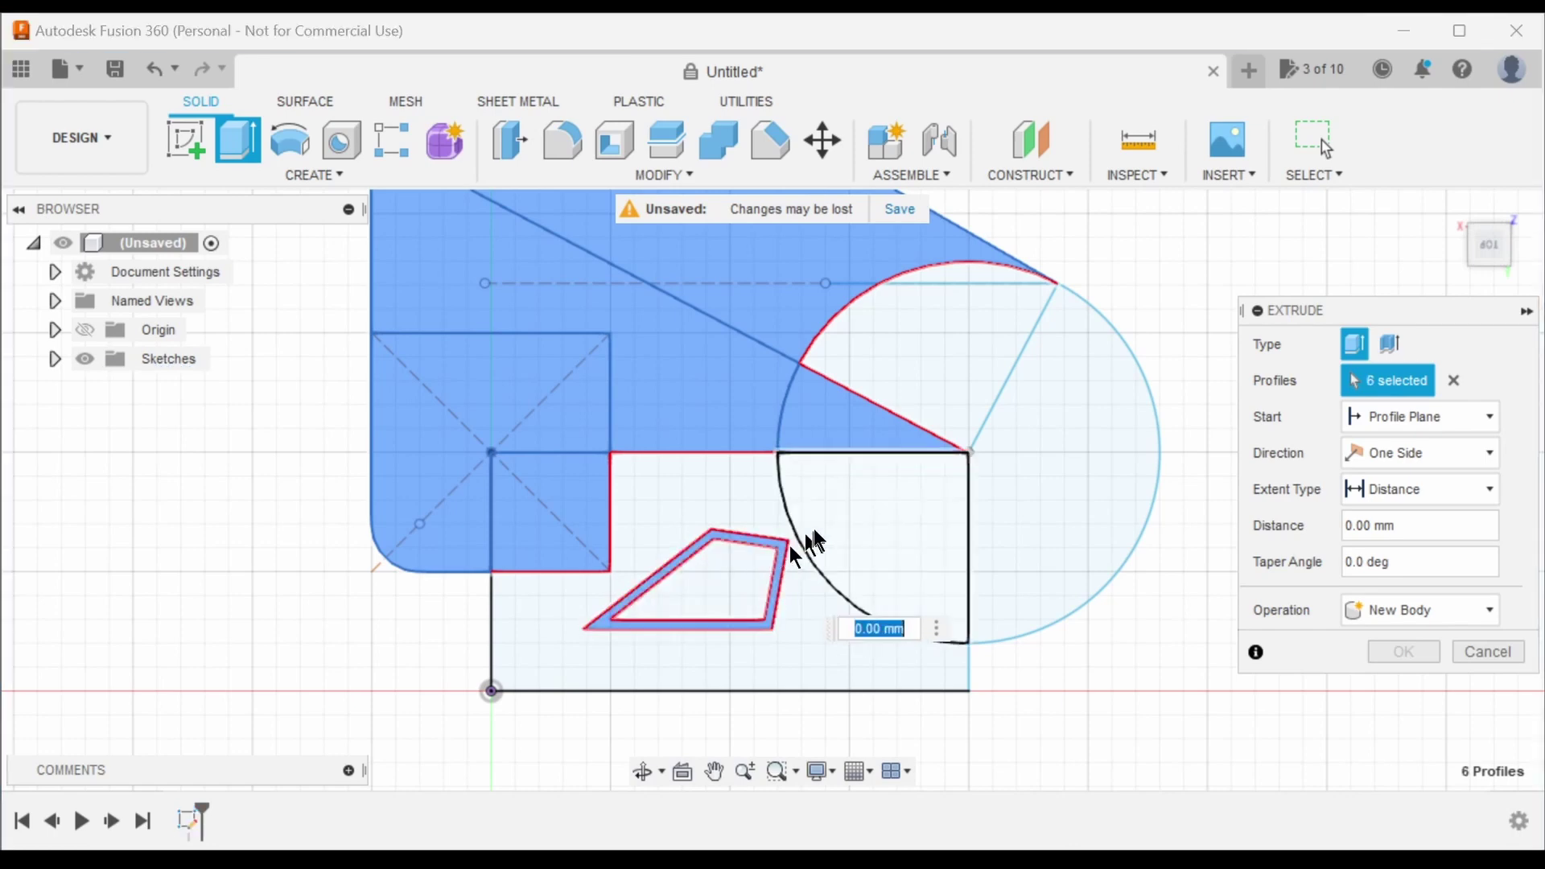
pyautogui.click(755, 520)
pyautogui.scroll(1, 599, 579)
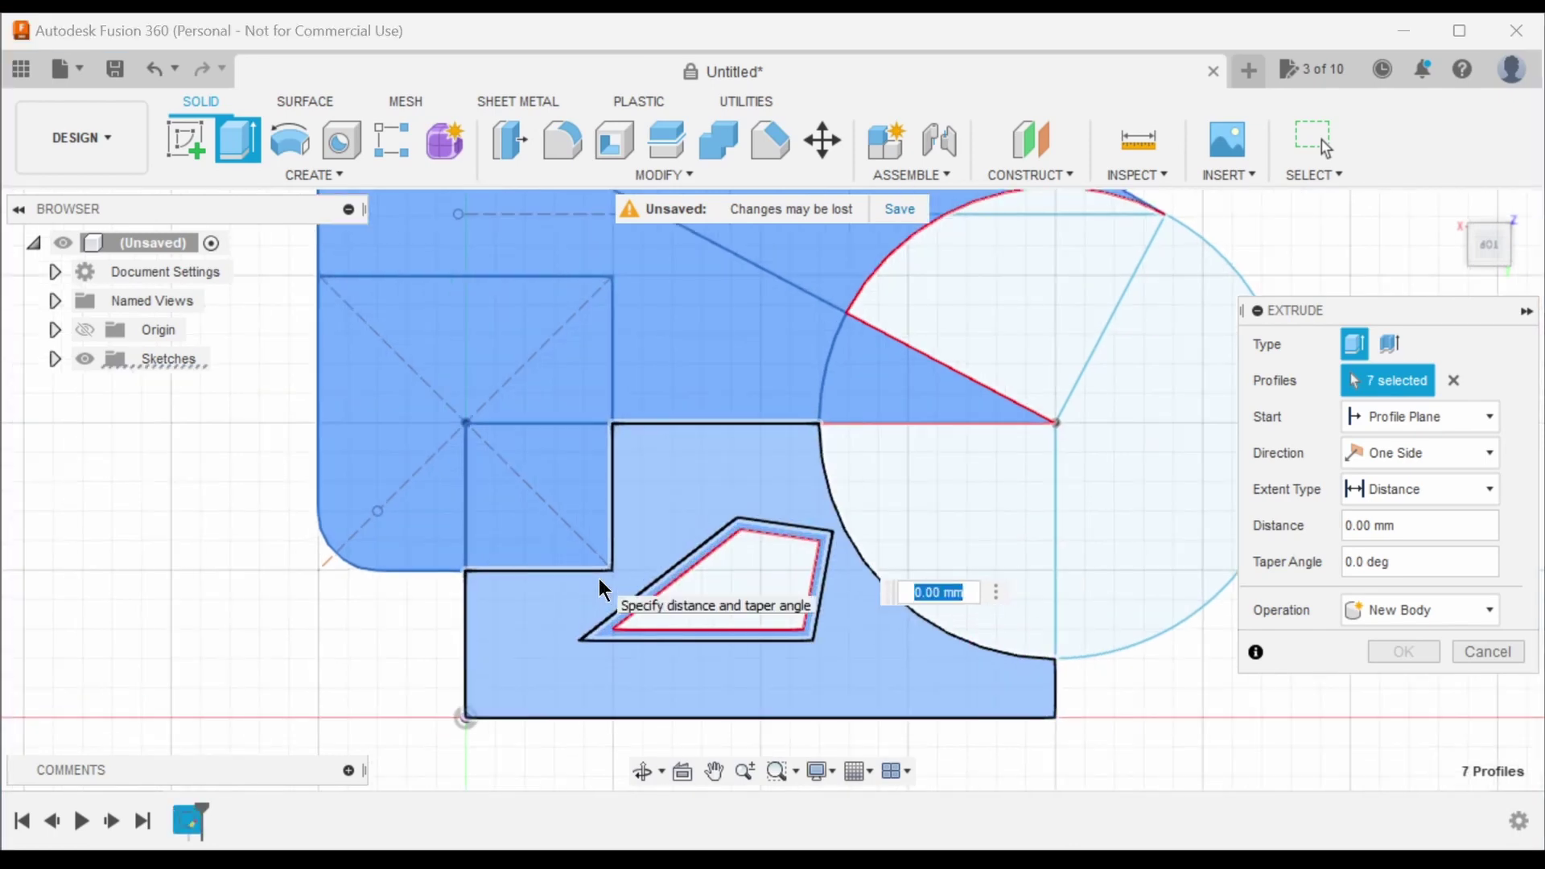
# - Add the thin segment at the top of the circle, above the horizontal line, to the extrusion profiles
pyautogui.scroll(-2, 747, 548)
pyautogui.scroll(-3, 595, 612)
pyautogui.scroll(3, 829, 407)
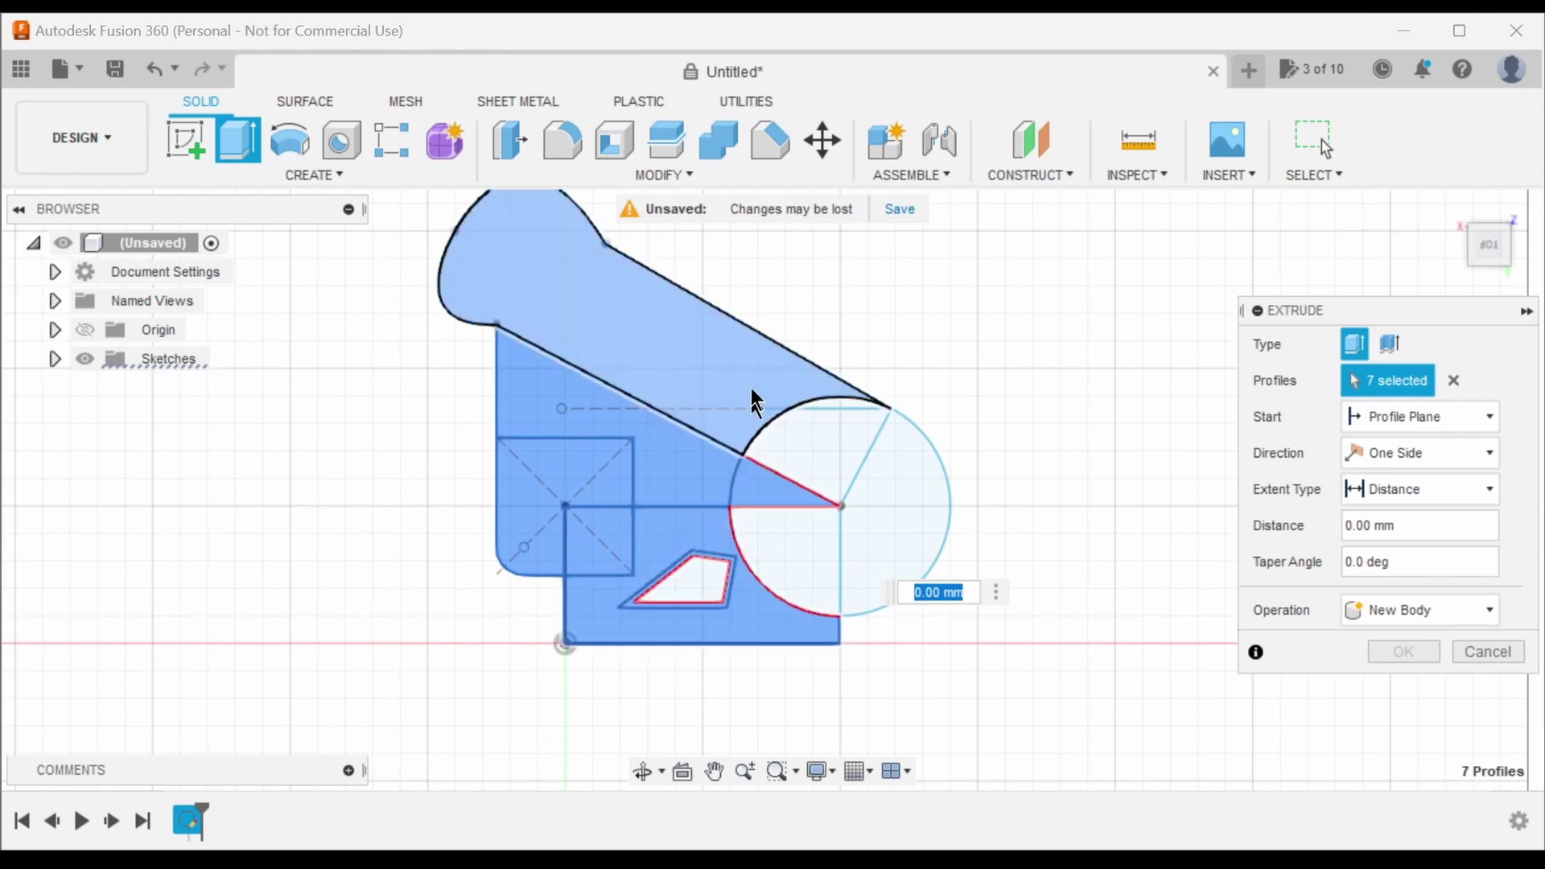
pyautogui.scroll(3, 836, 416)
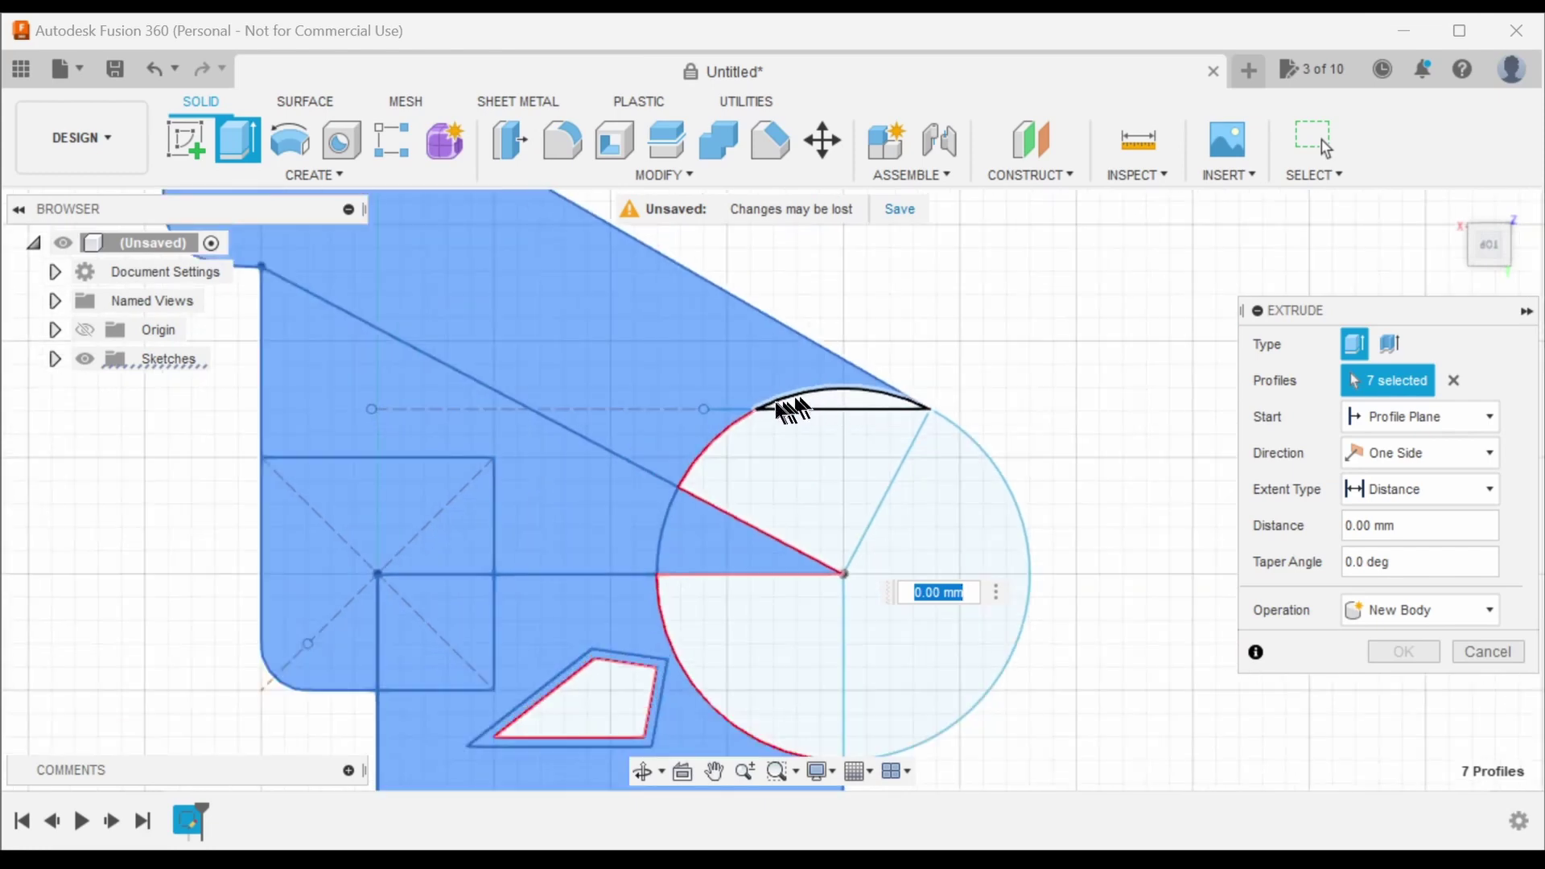
pyautogui.scroll(-2, 837, 407)
pyautogui.scroll(1, 724, 424)
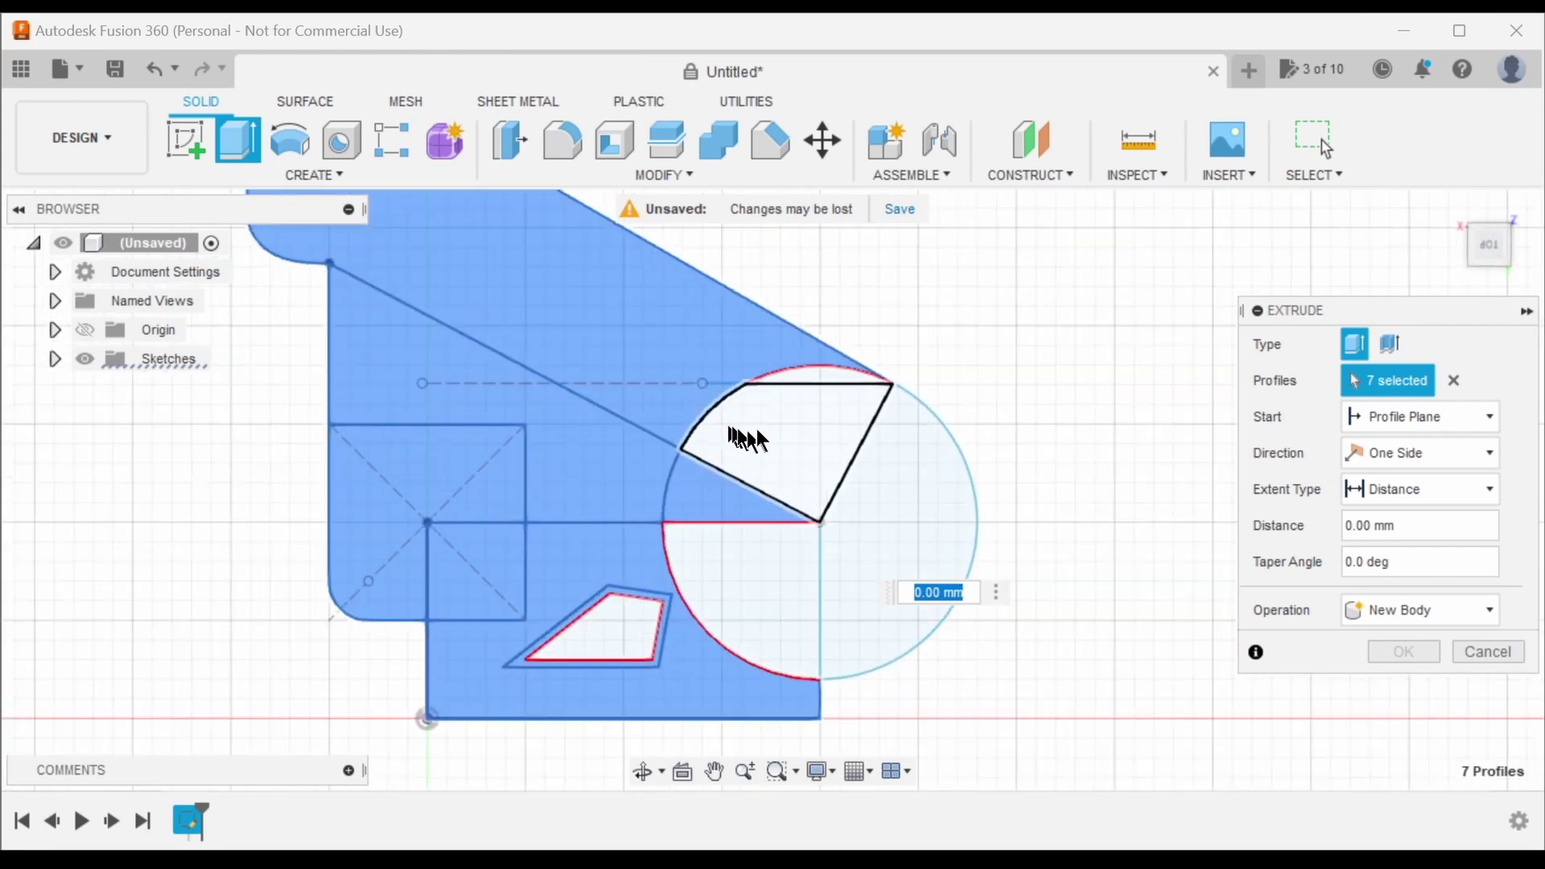
pyautogui.click(829, 393)
pyautogui.scroll(-2, 1047, 466)
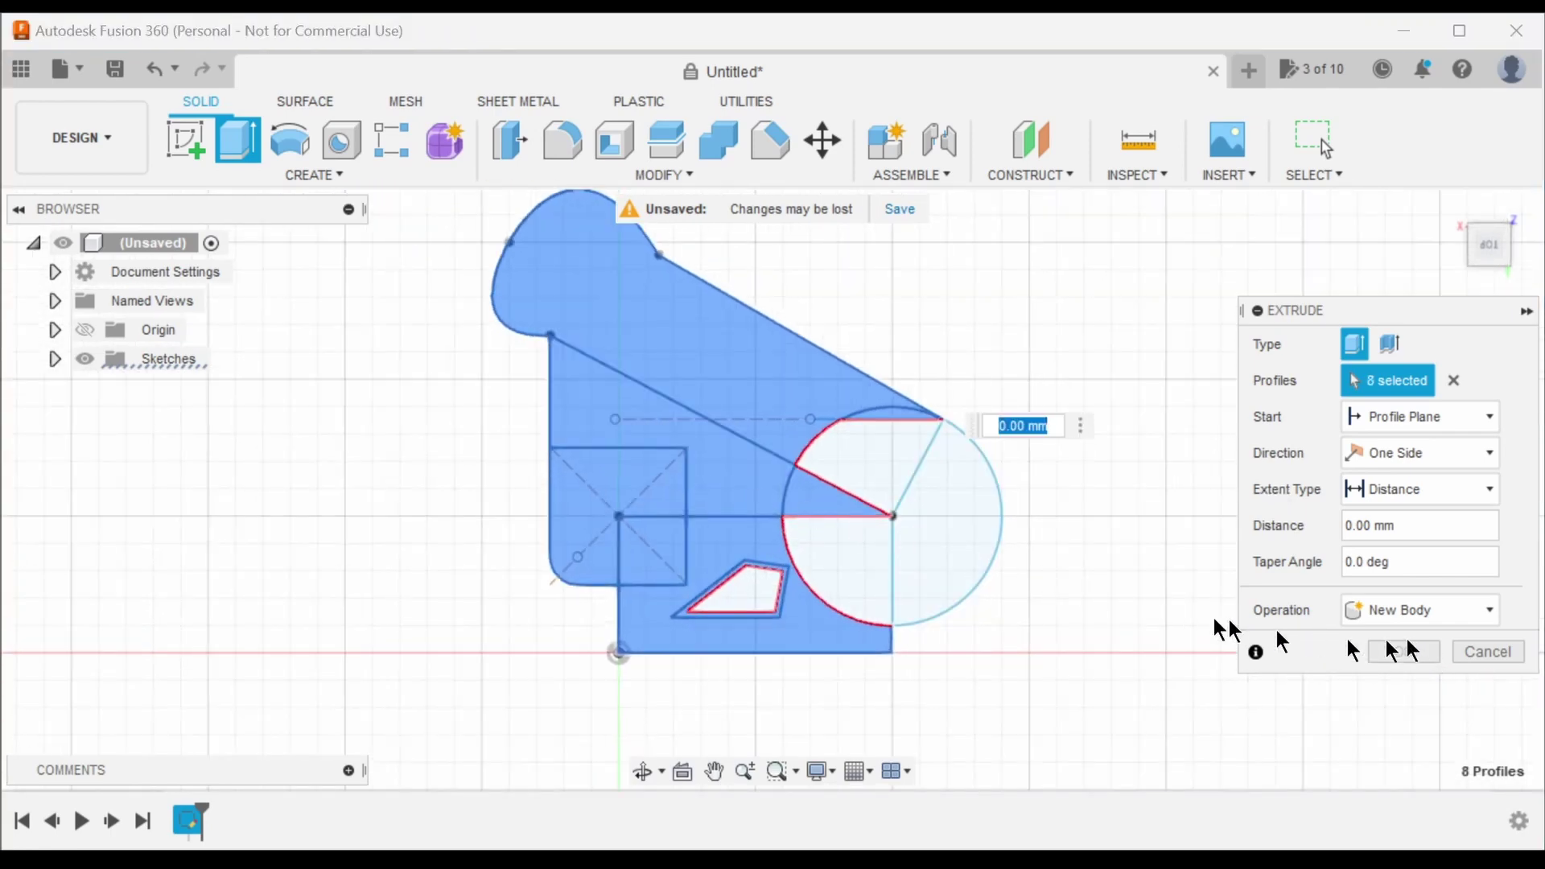
# - Extrude the selected profiles 5 mm to one side as a new body
pyautogui.keyDown('shift'); pyautogui.moveTo(990, 569); pyautogui.dragTo(953, 442, button='middle'); pyautogui.keyUp('shift')
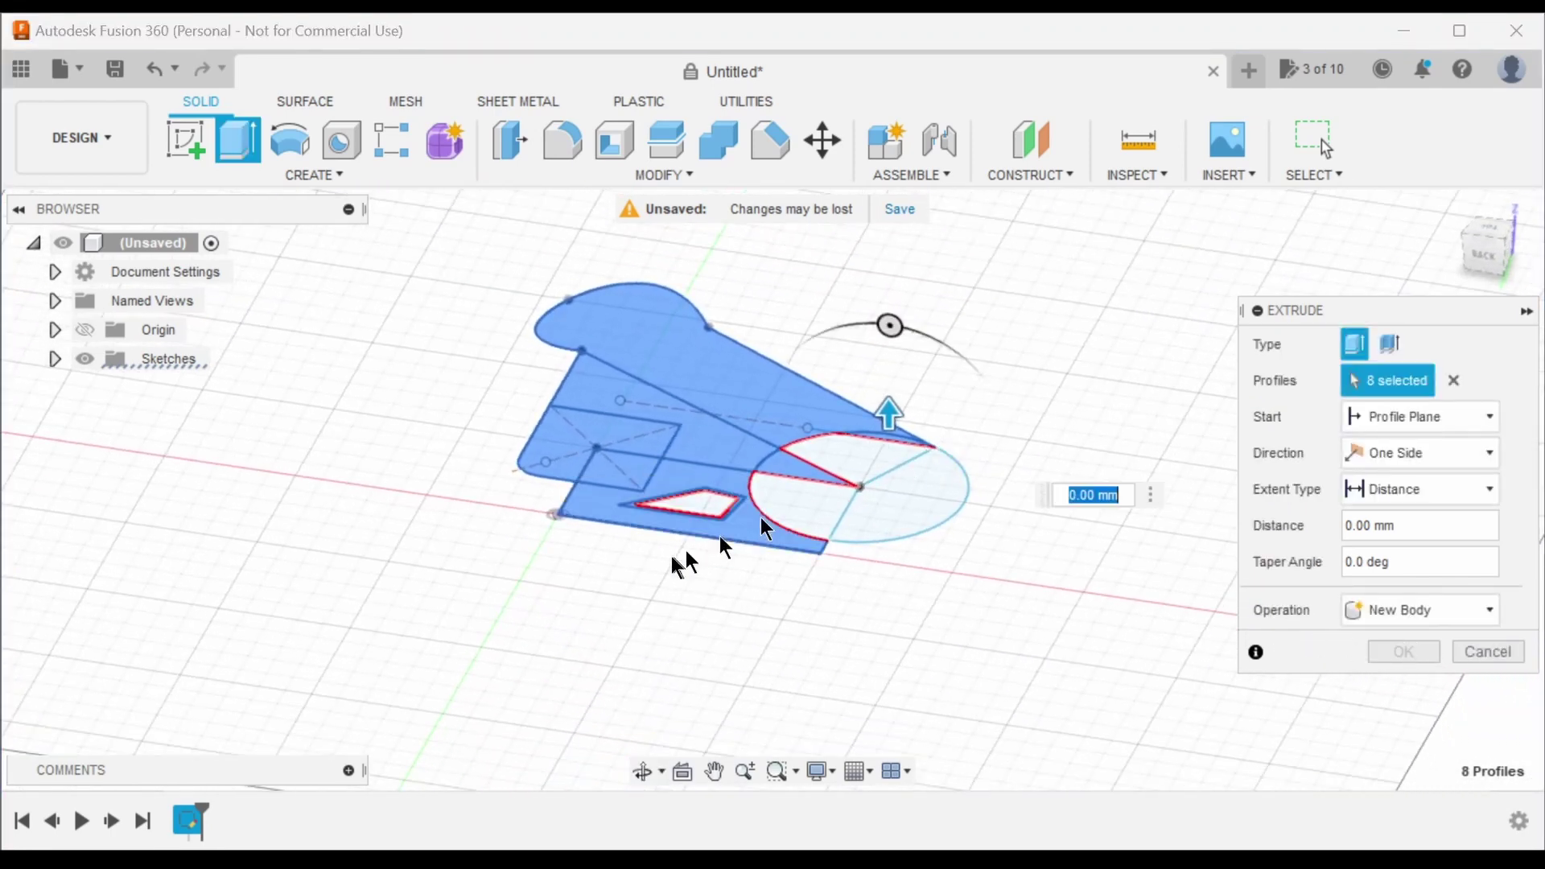
pyautogui.scroll(-2, 664, 563)
pyautogui.scroll(2, 732, 387)
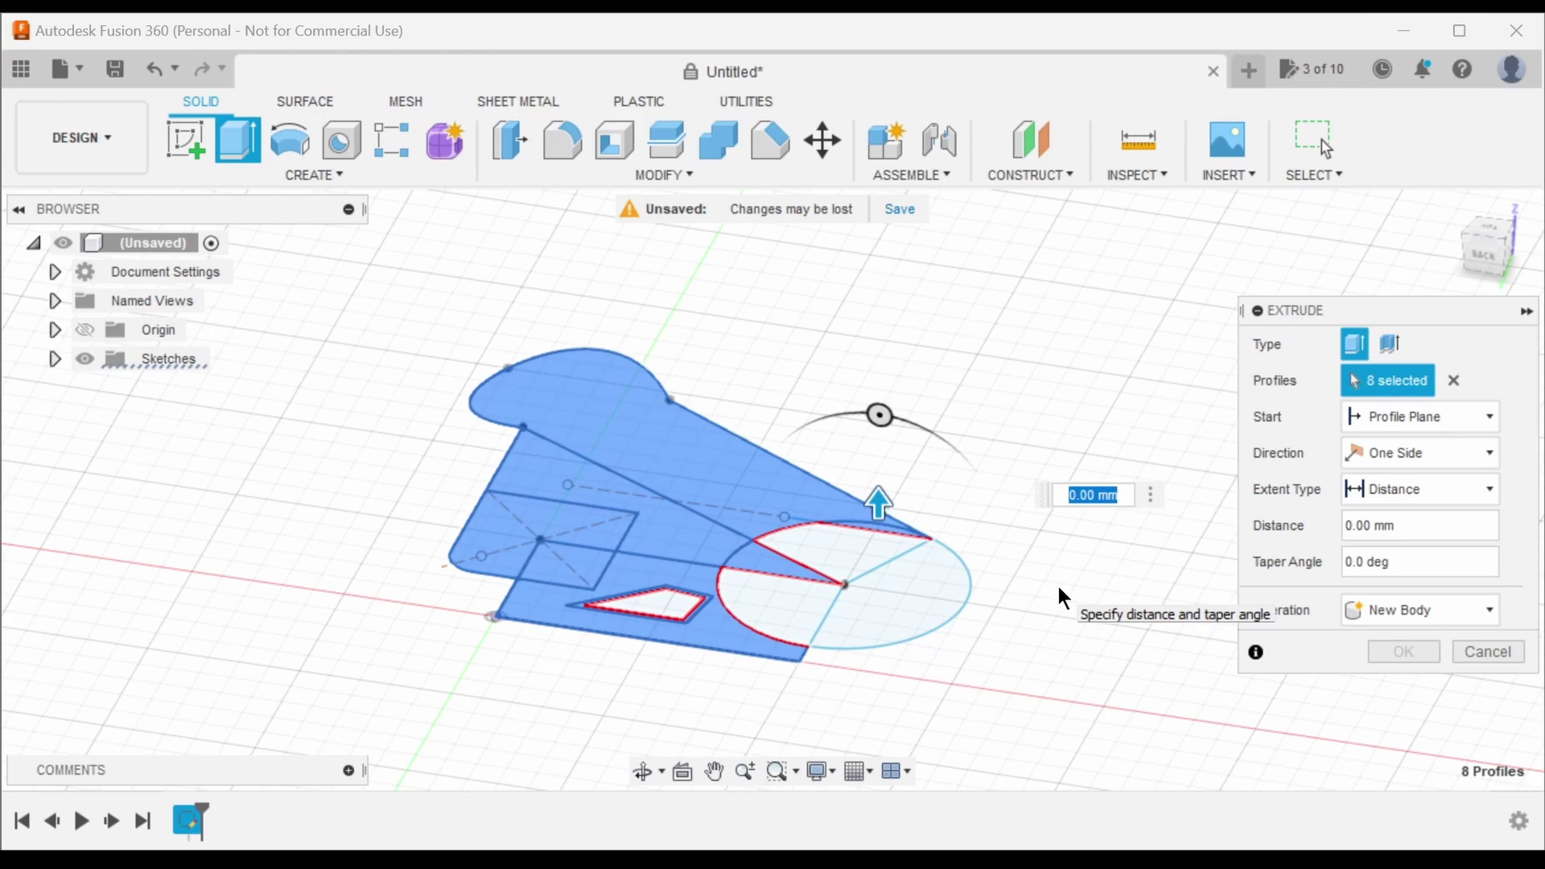
pyautogui.write('5')
pyautogui.keyDown('shift'); pyautogui.moveTo(626, 639); pyautogui.dragTo(845, 552, button='middle'); pyautogui.keyUp('shift')
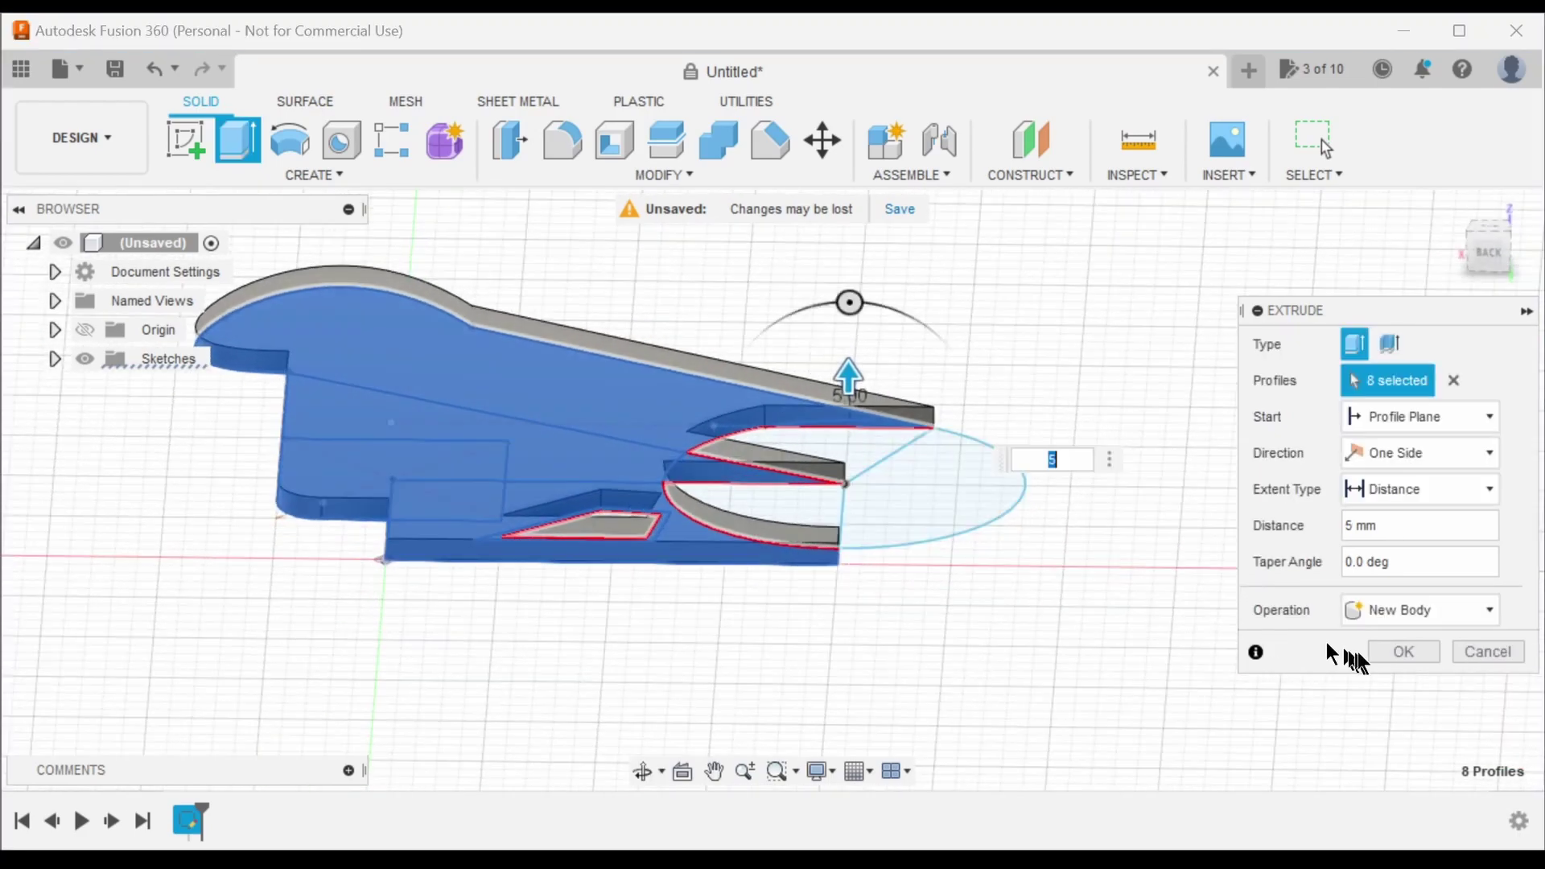
pyautogui.click(1403, 651)
# - Inspect the extruded body and reopen its underlying sketch for editing
pyautogui.scroll(-3, 1400, 658)
pyautogui.keyDown('shift'); pyautogui.moveTo(1083, 534); pyautogui.dragTo(983, 458, button='middle'); pyautogui.keyUp('shift')
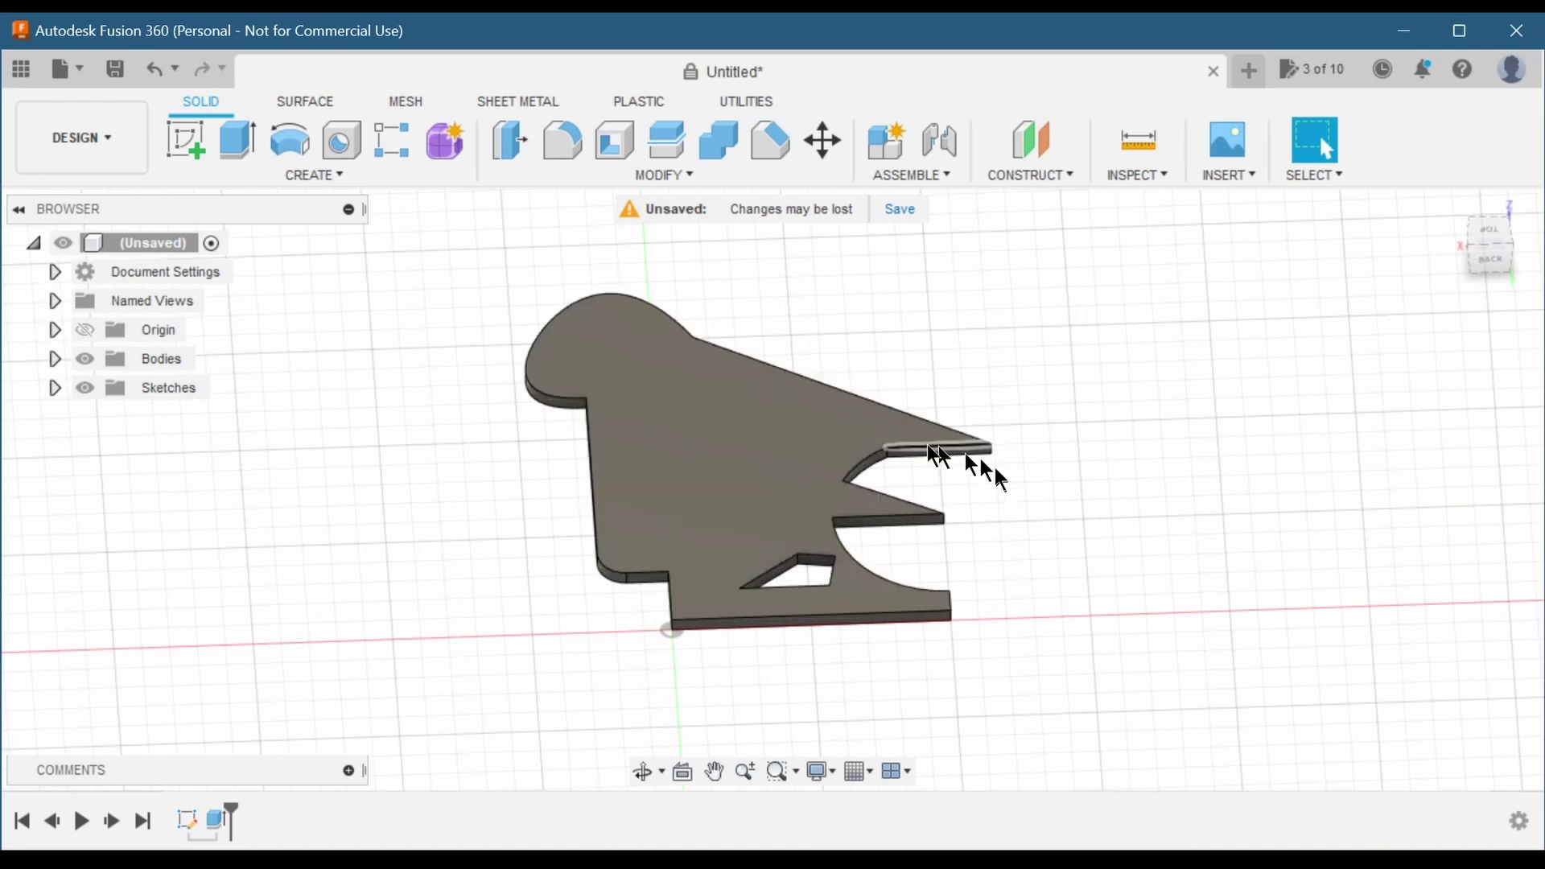
pyautogui.scroll(3, 839, 479)
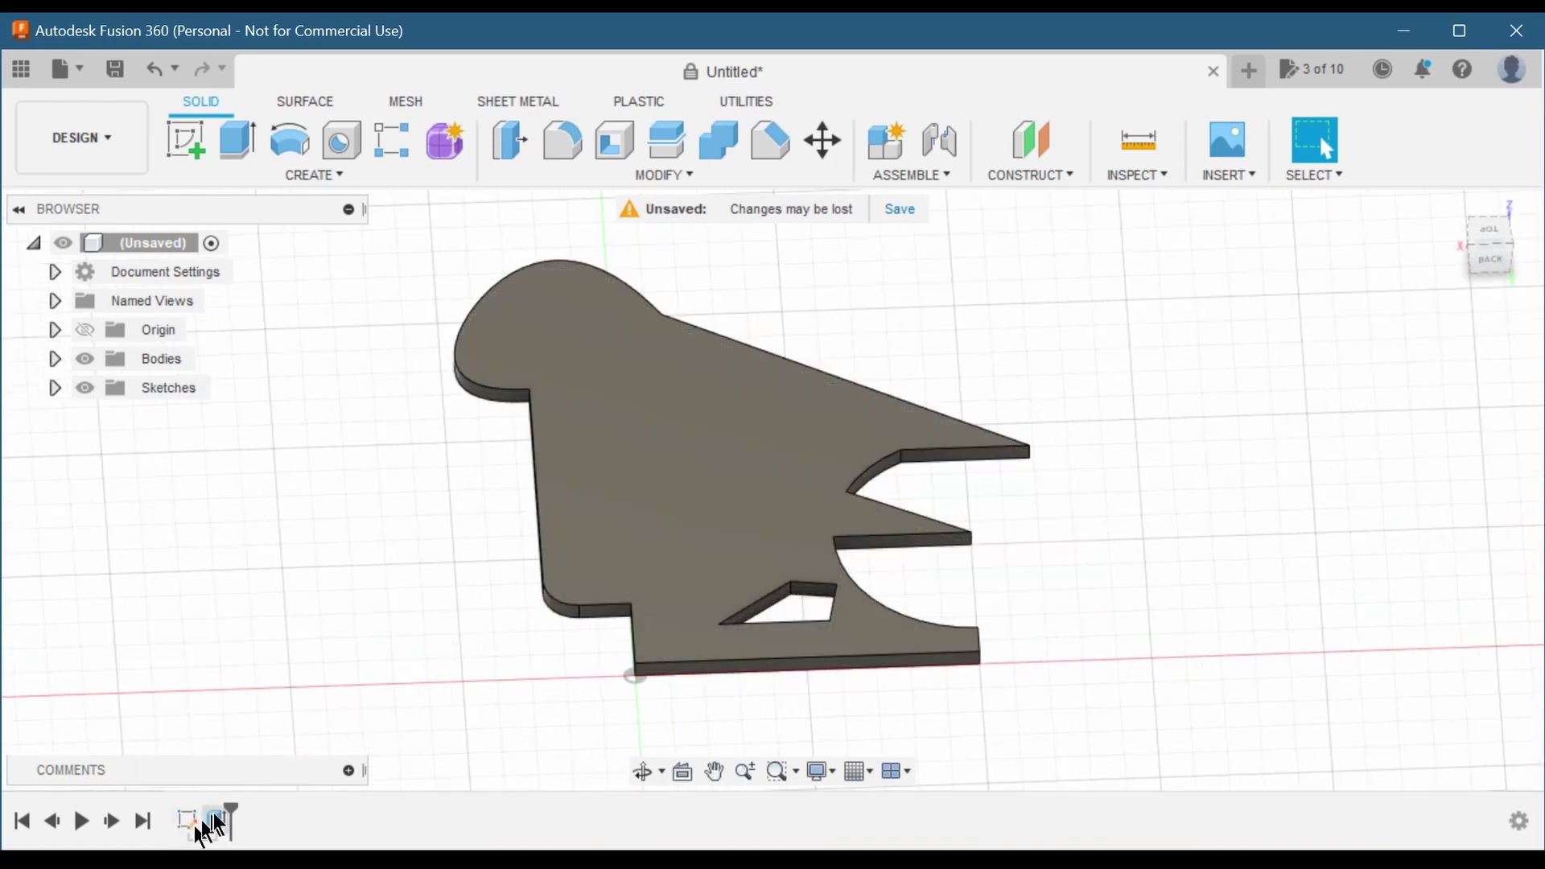
pyautogui.click(193, 817)
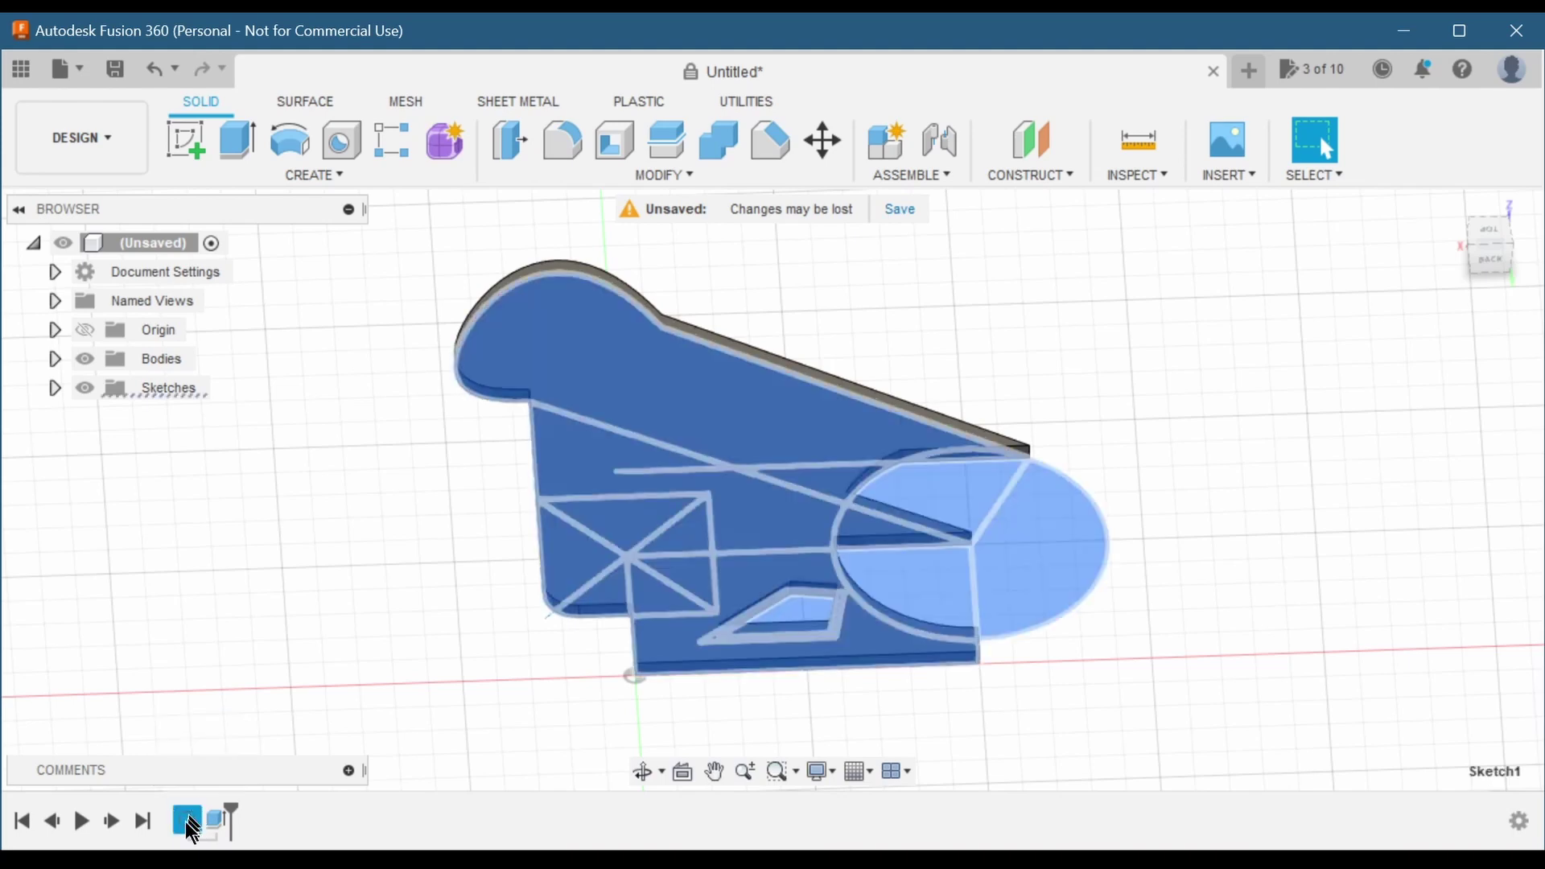
pyautogui.rightClick(190, 833)
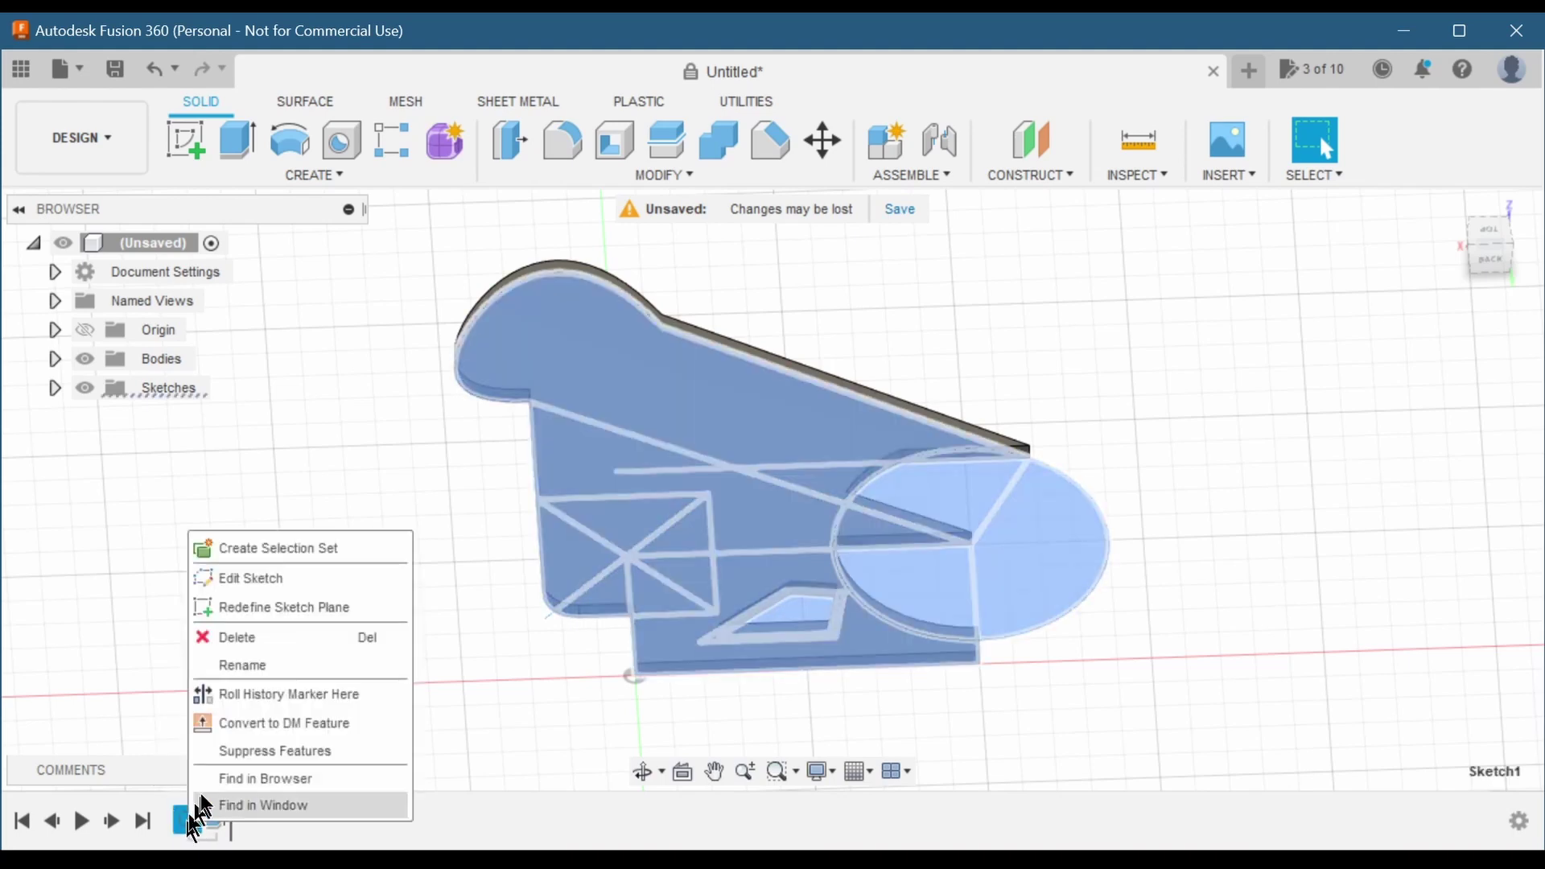
pyautogui.click(275, 576)
pyautogui.scroll(2, 598, 483)
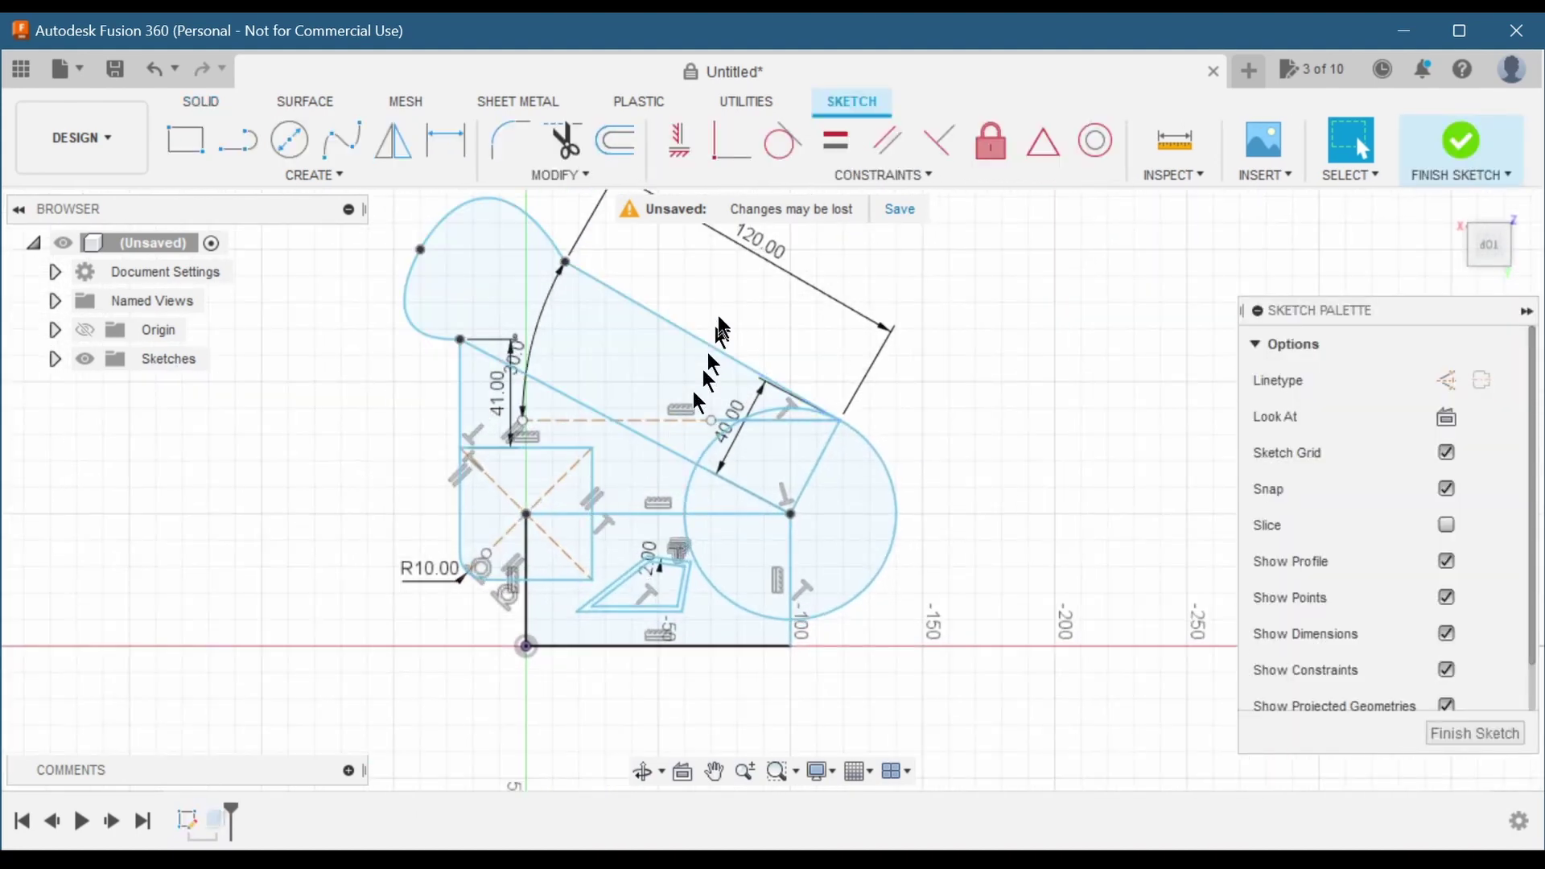
# - Set the offset distance between the two four-sided outlines to 10 mm
pyautogui.scroll(-3, 706, 427)
pyautogui.scroll(5, 668, 422)
pyautogui.scroll(5, 684, 644)
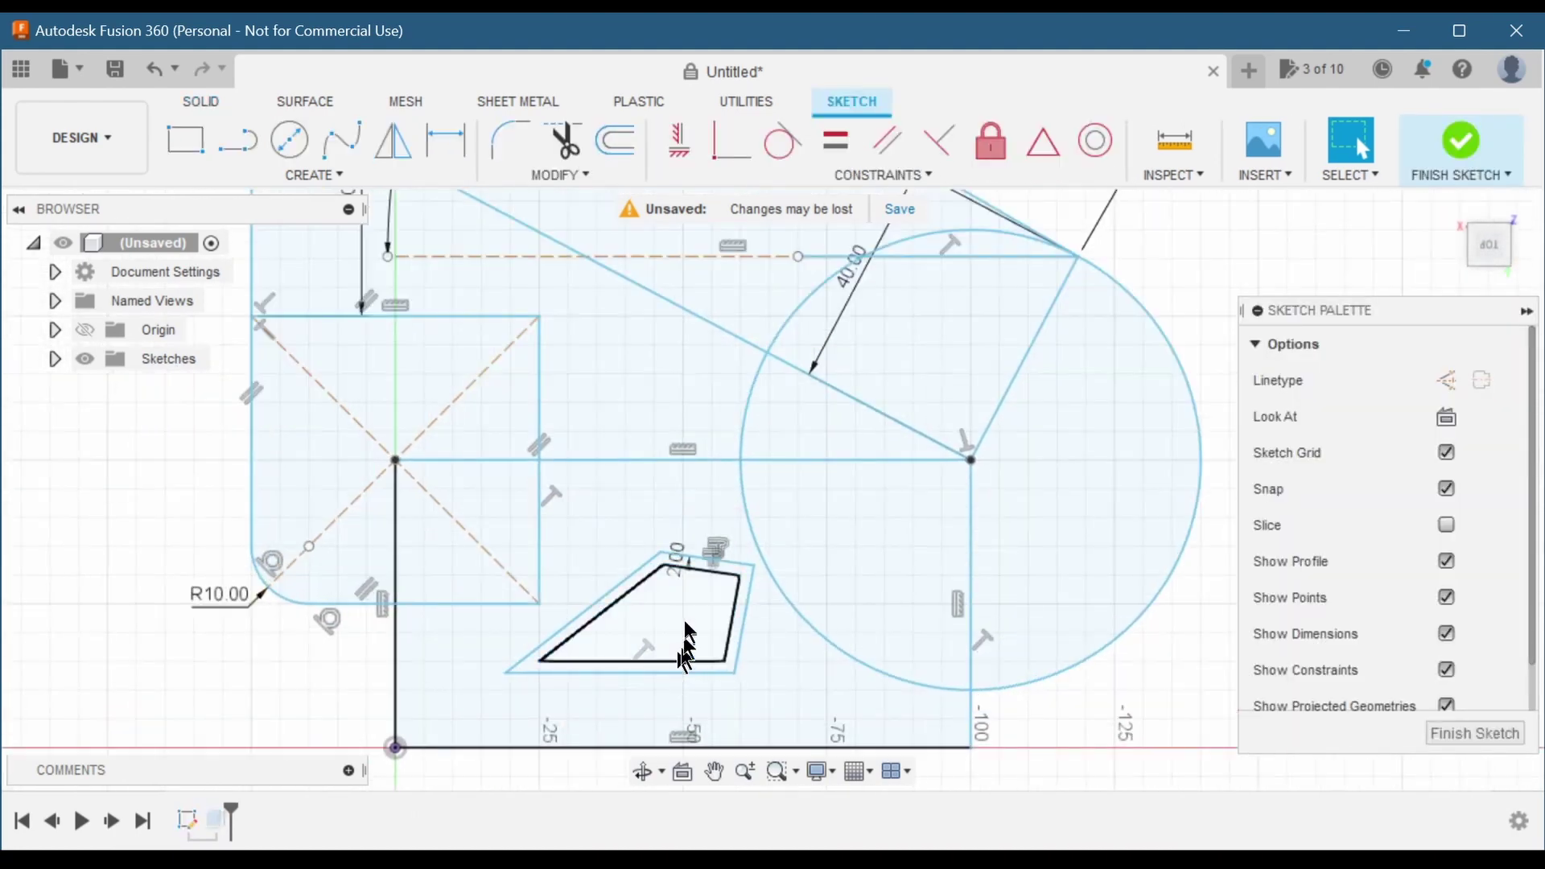
pyautogui.doubleClick(686, 538)
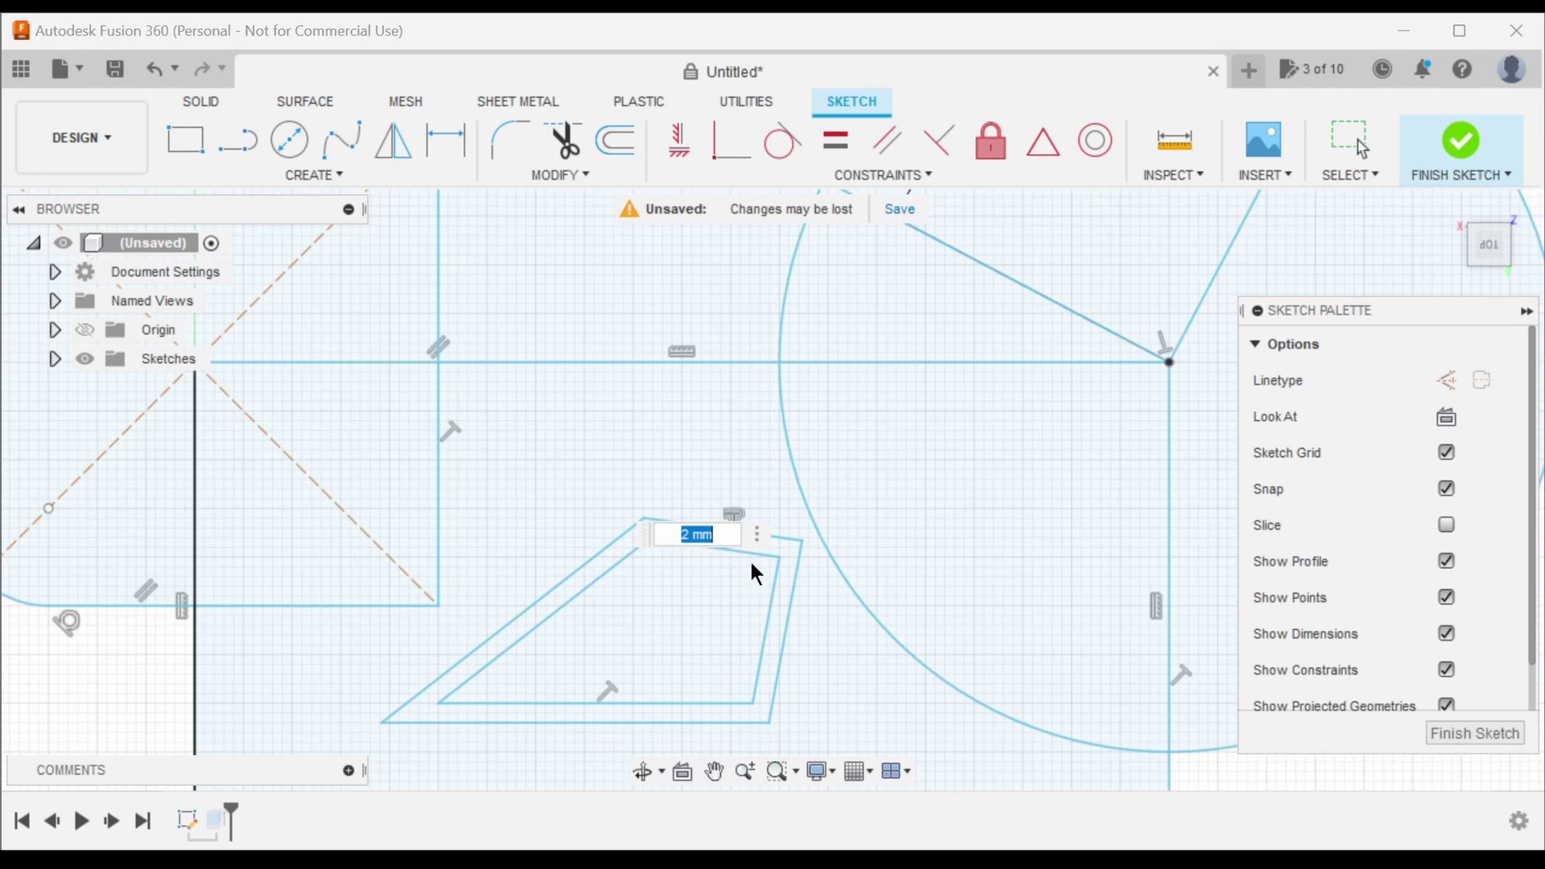
pyautogui.write('10')
pyautogui.press('Return')
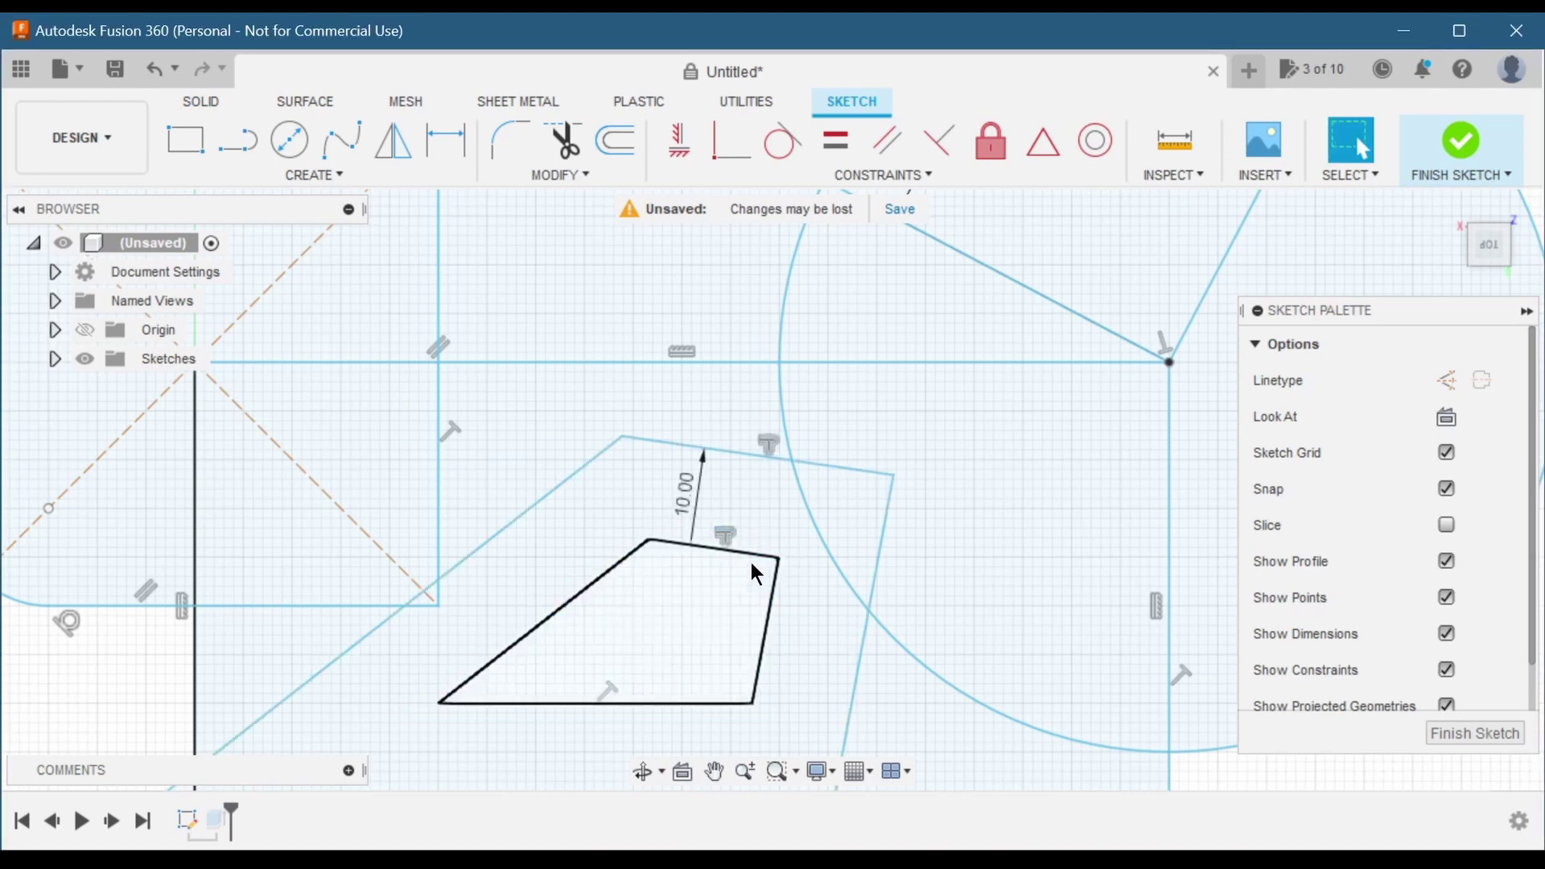
# - Set the offset distance between the two four-sided outlines to 6 mm and check the outer outline against the circle
pyautogui.doubleClick(686, 497)
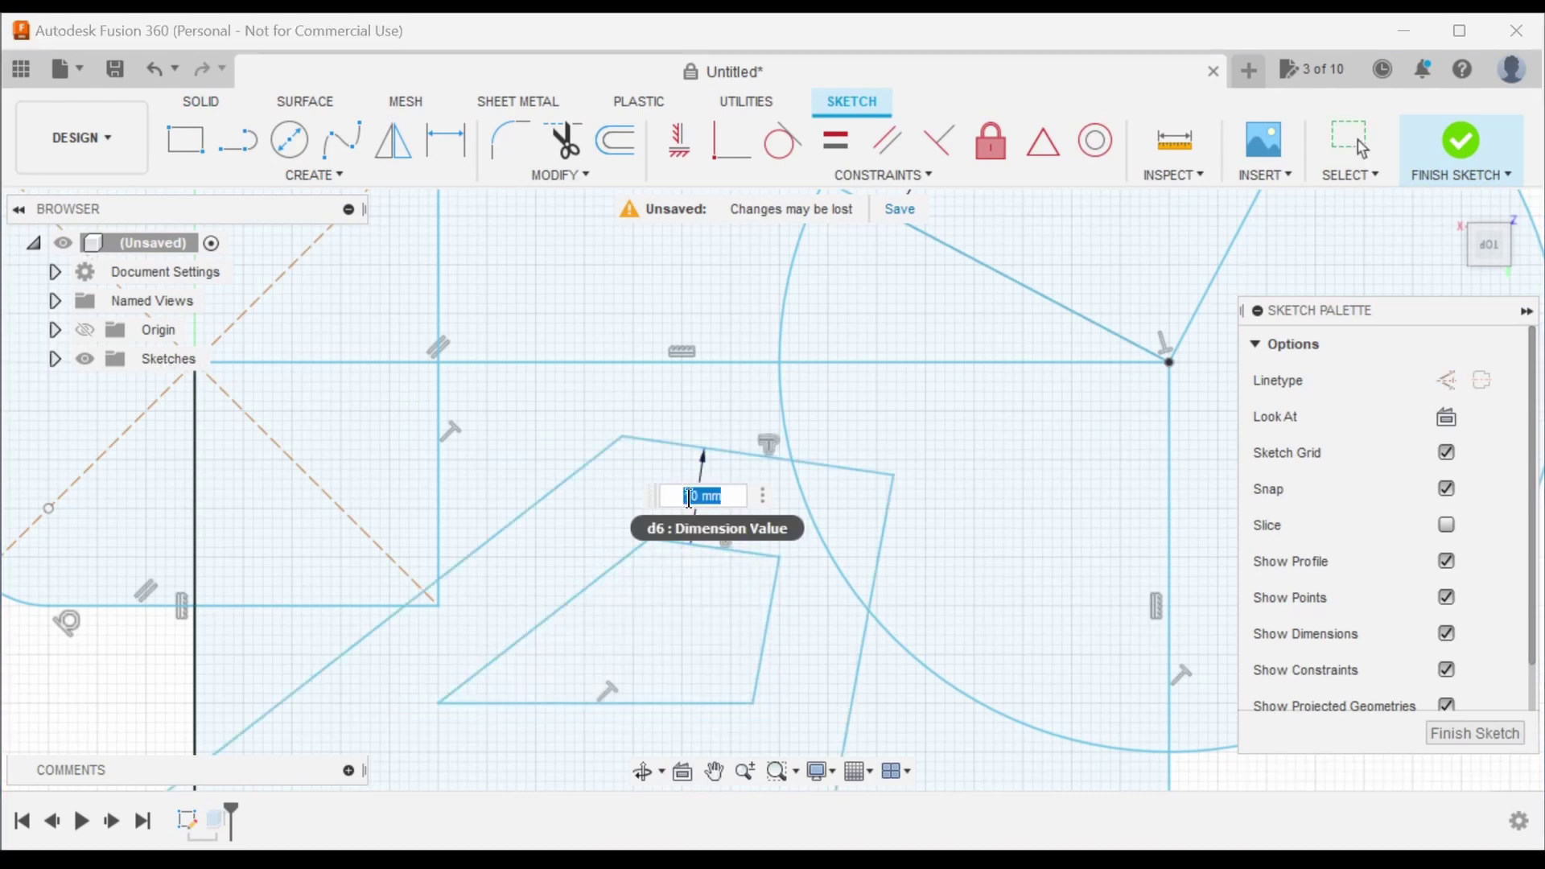
pyautogui.write('6')
pyautogui.press('Return')
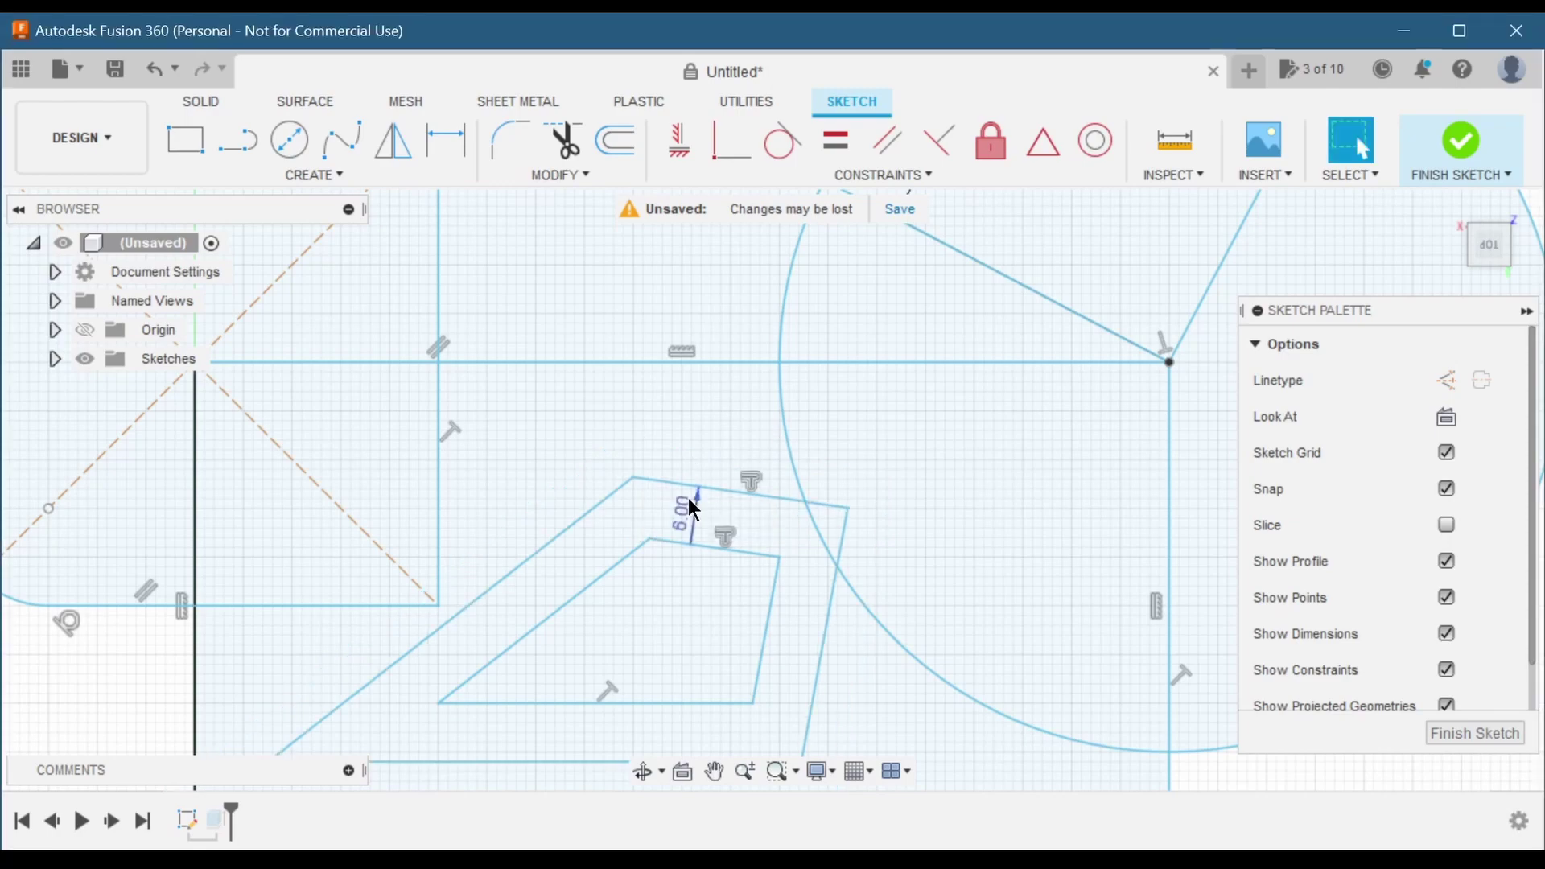
pyautogui.scroll(-2, 424, 259)
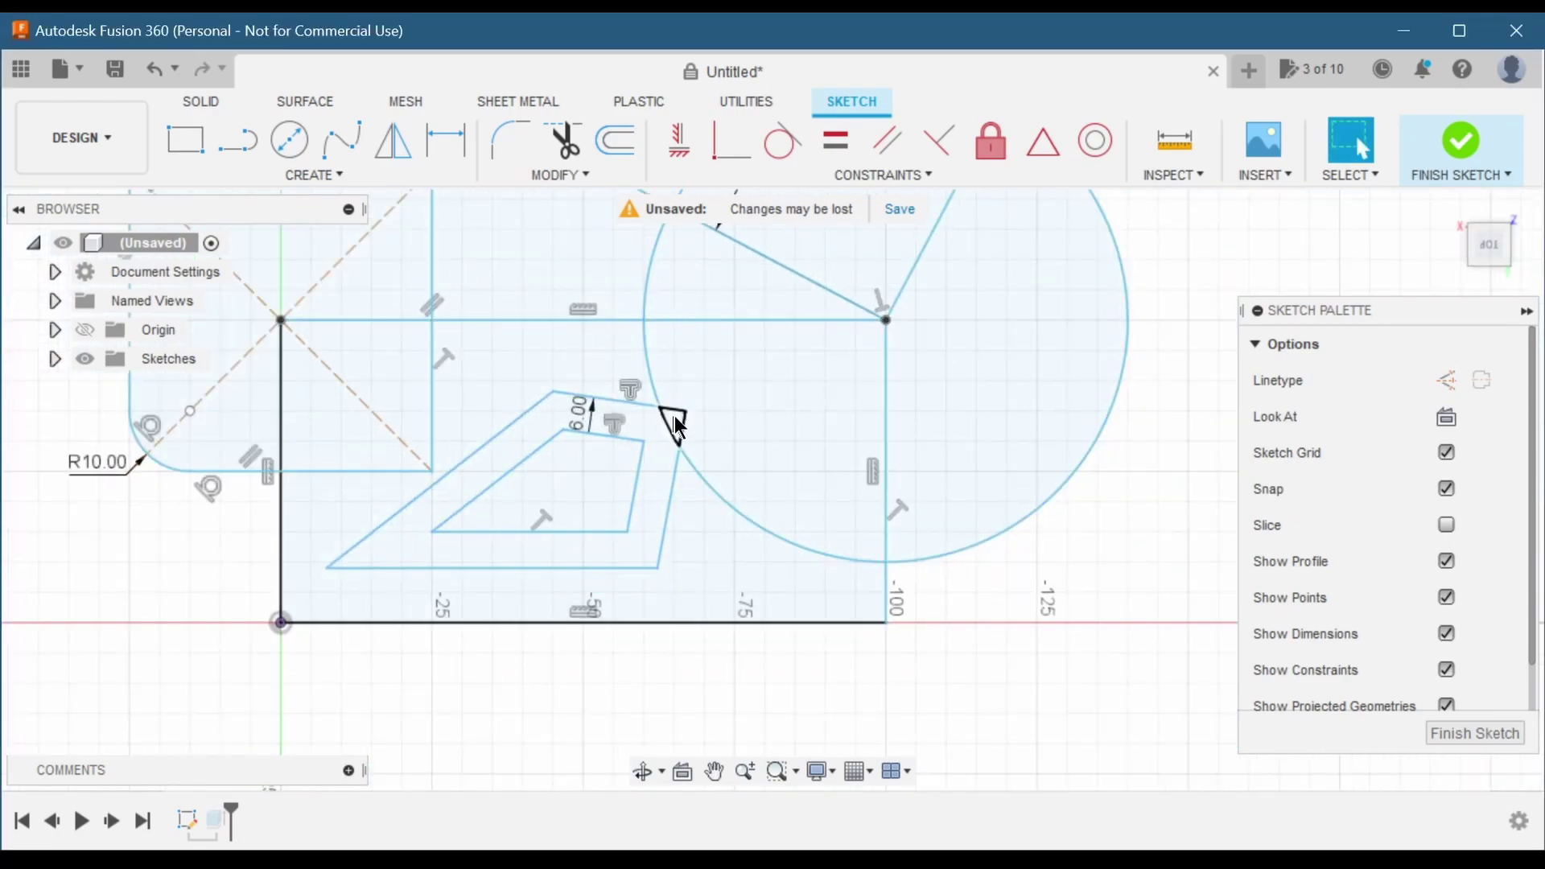
pyautogui.scroll(3, 1105, 625)
pyautogui.scroll(-5, 1112, 624)
pyautogui.scroll(2, 739, 347)
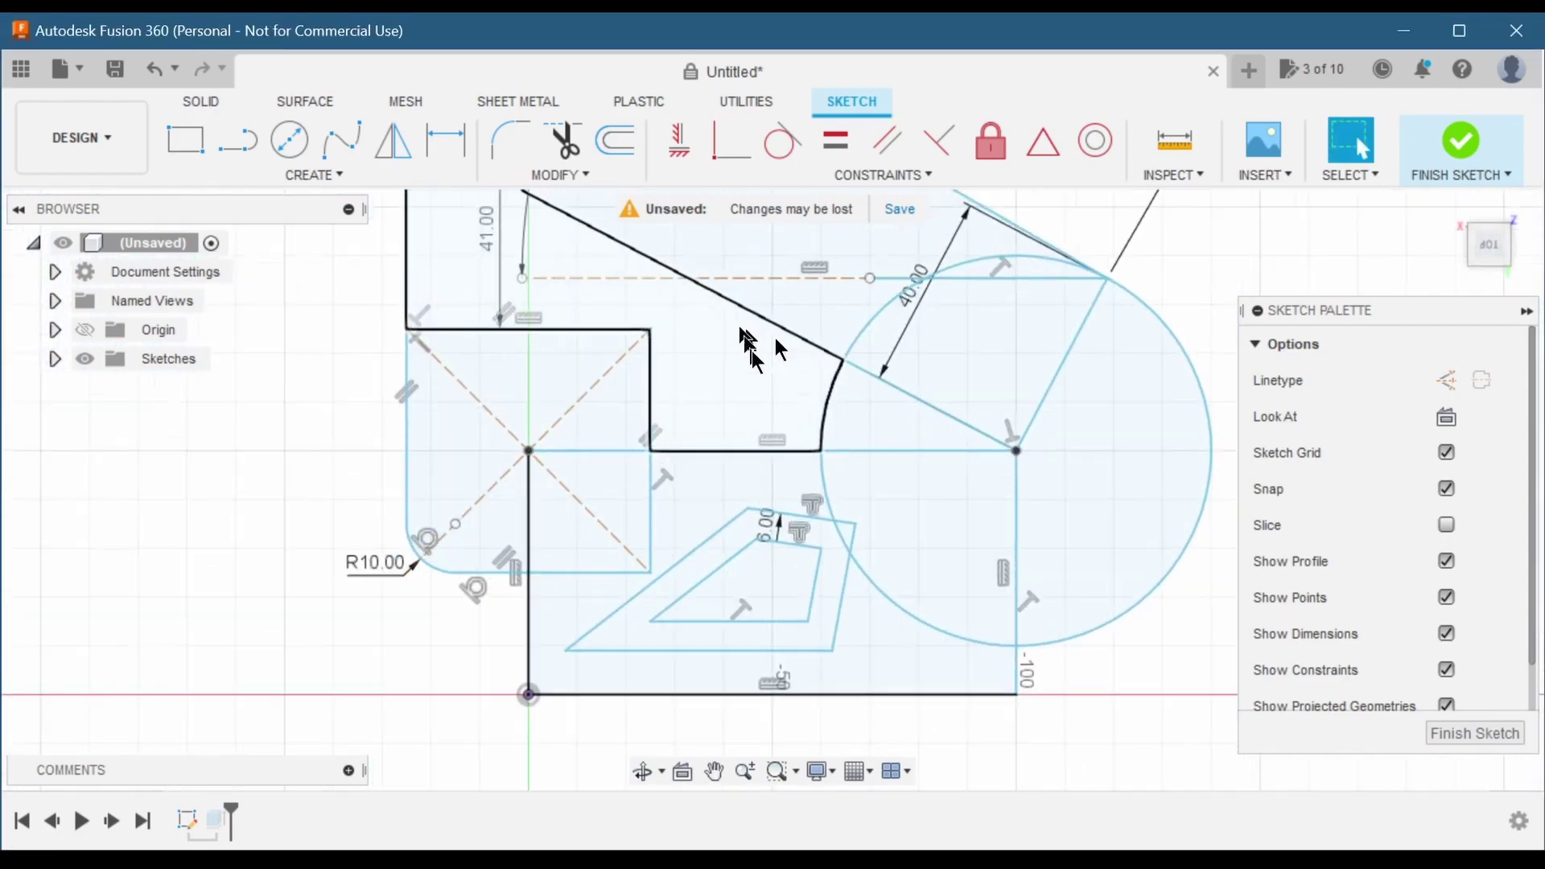
# - Finish the sketch and edit the extrusion to deselect the ring between the two four-sided outlines
pyautogui.click(1479, 733)
pyautogui.scroll(-3, 720, 525)
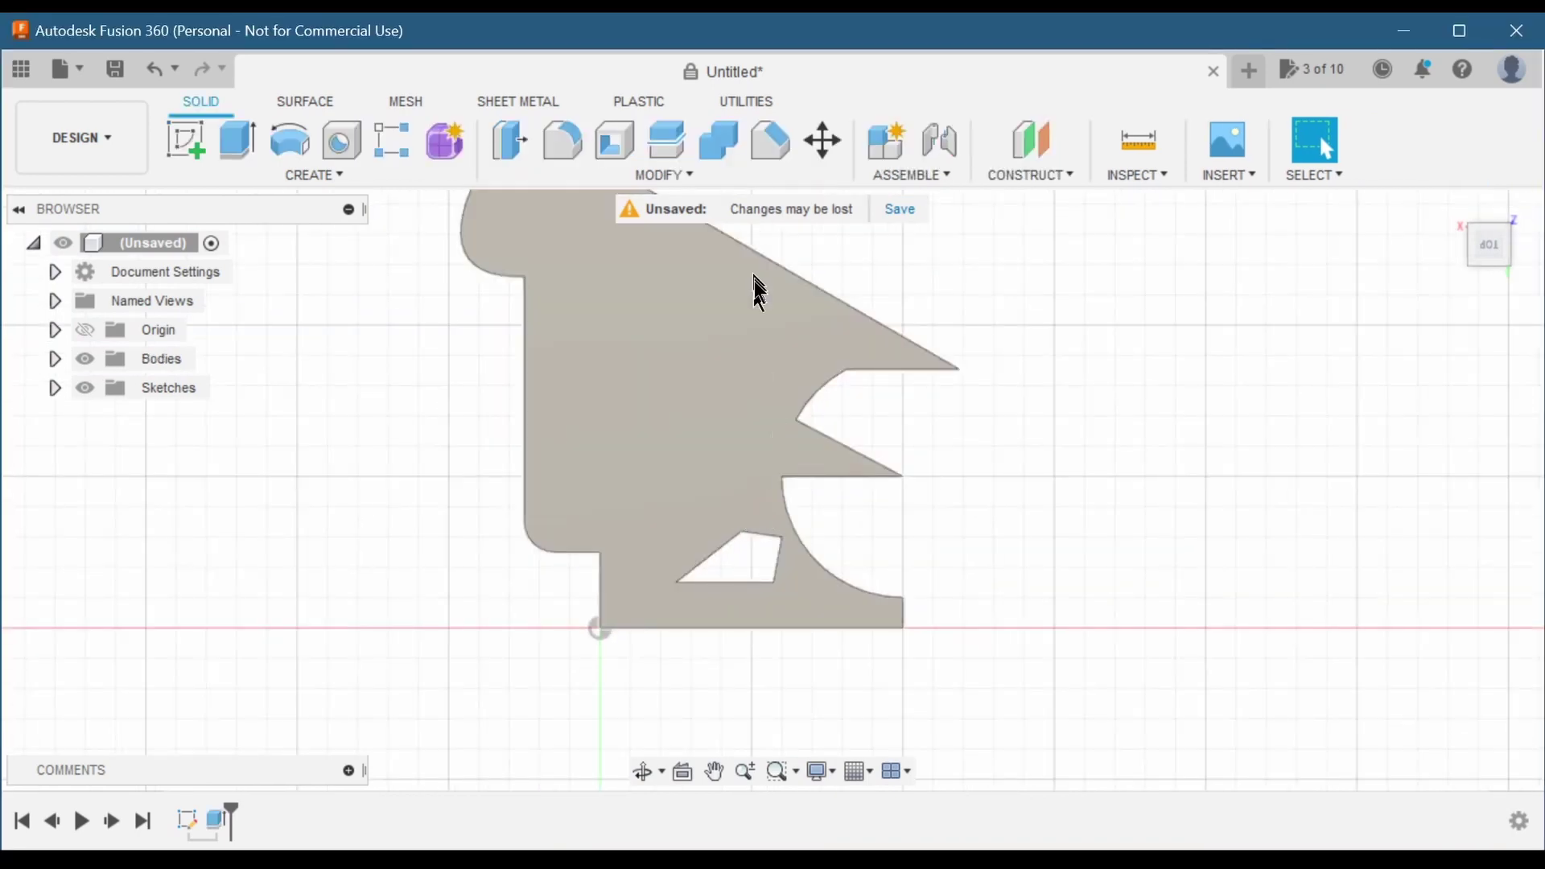
pyautogui.rightClick(214, 822)
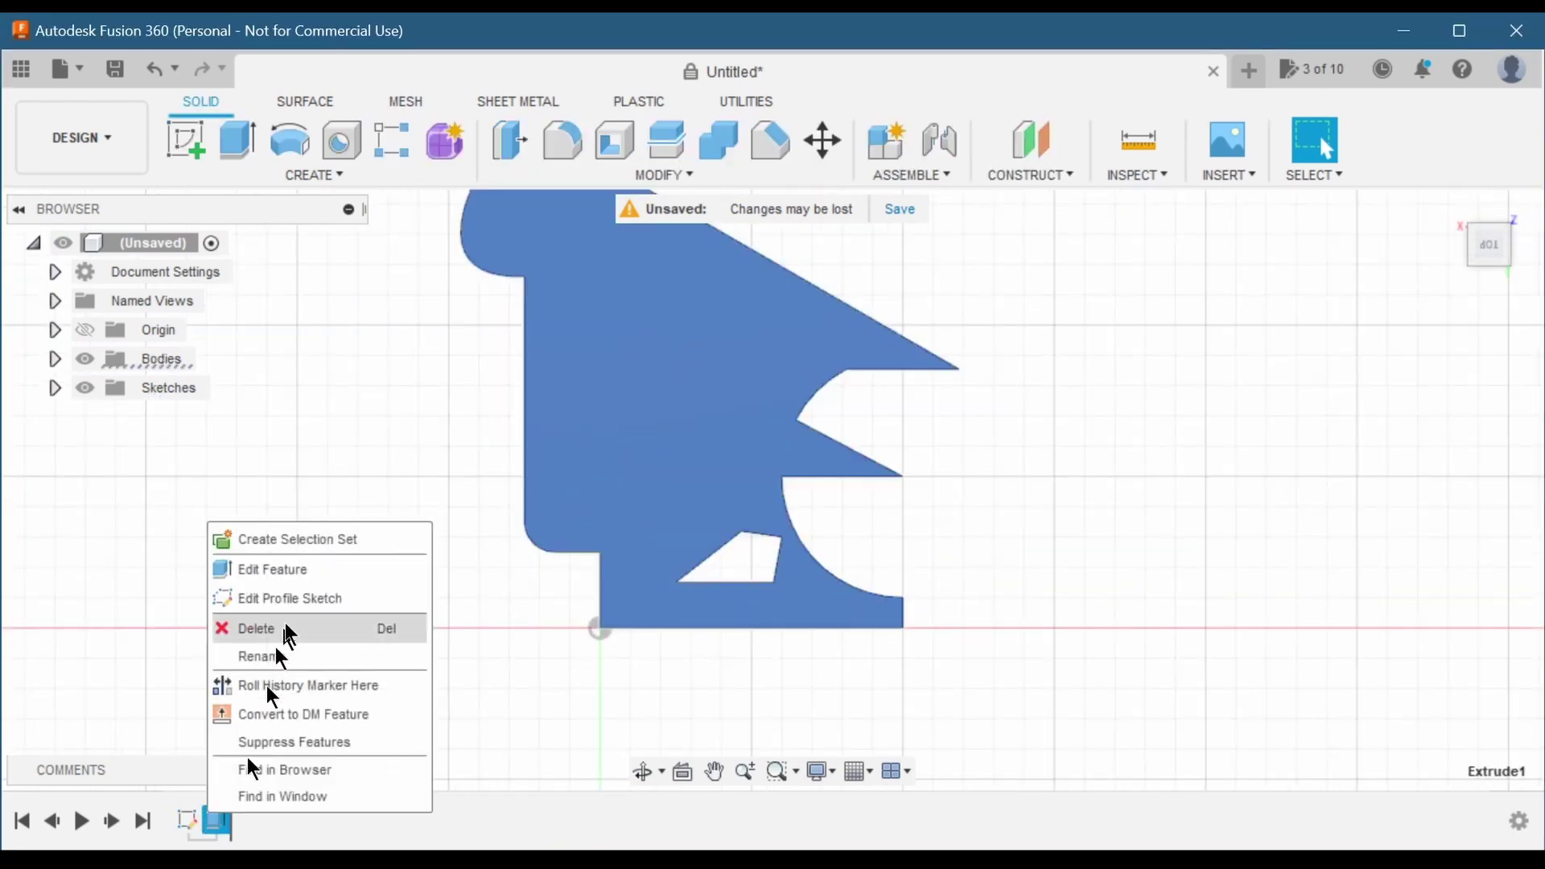
pyautogui.click(303, 567)
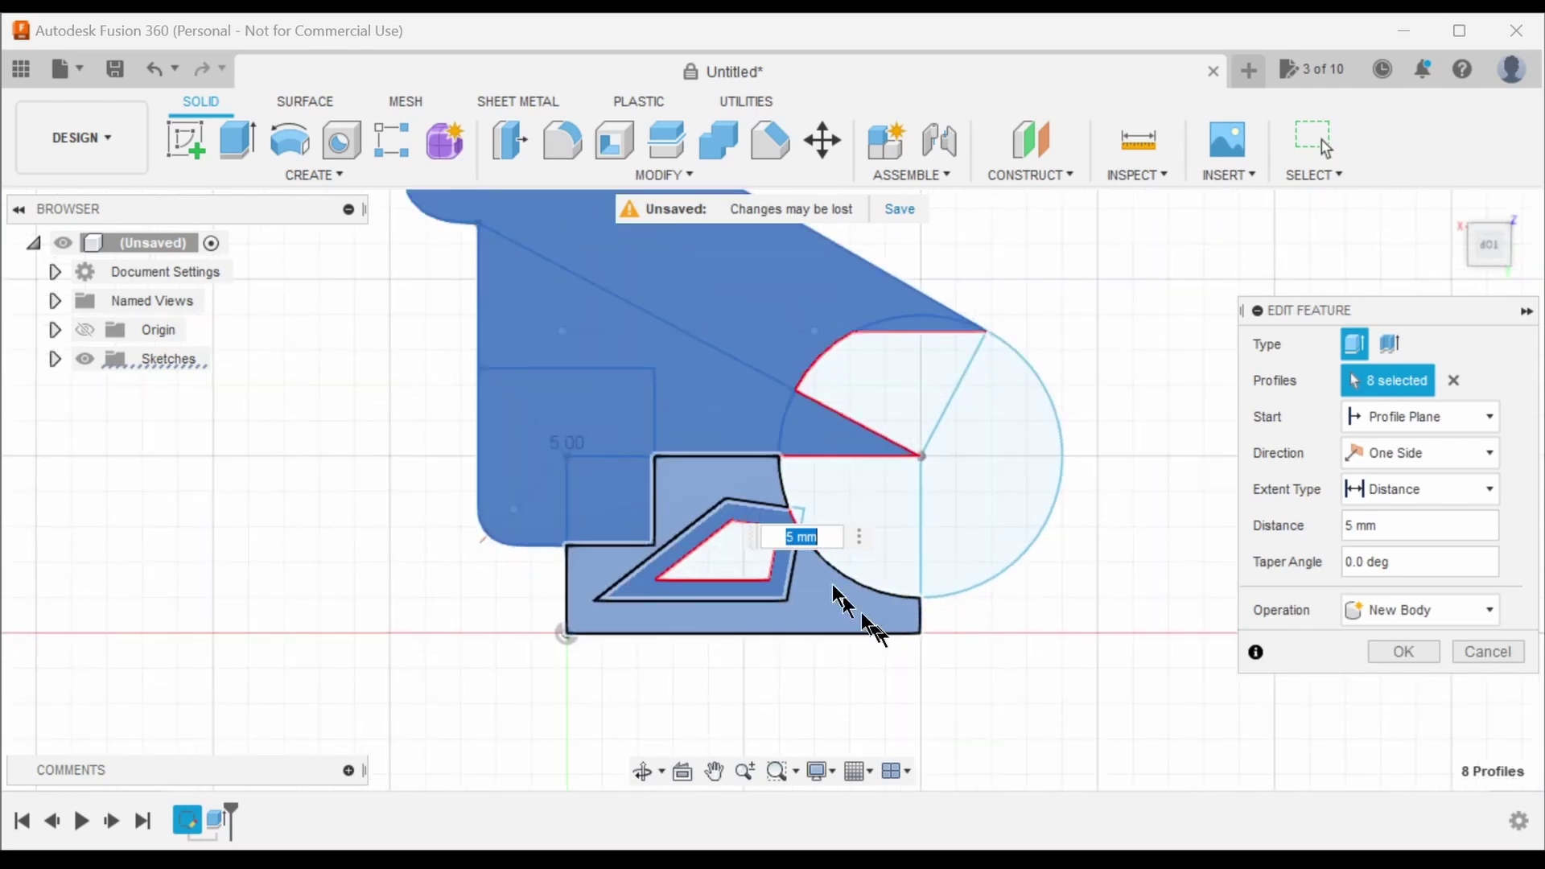
pyautogui.scroll(4, 837, 587)
pyautogui.scroll(-3, 873, 507)
pyautogui.scroll(3, 671, 528)
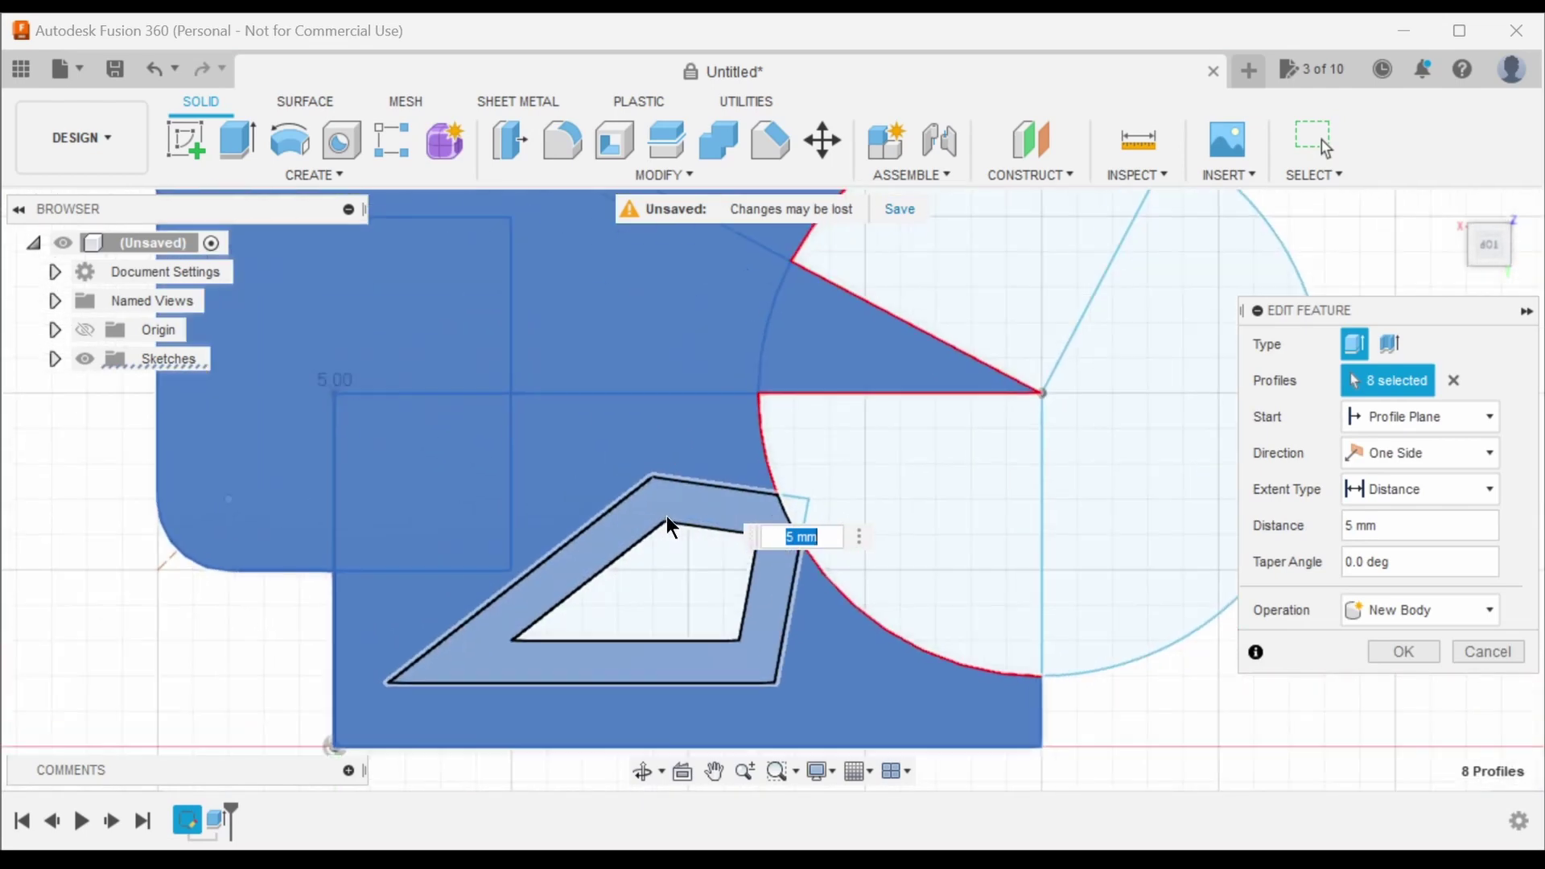
pyautogui.scroll(-2, 731, 578)
pyautogui.click(636, 575)
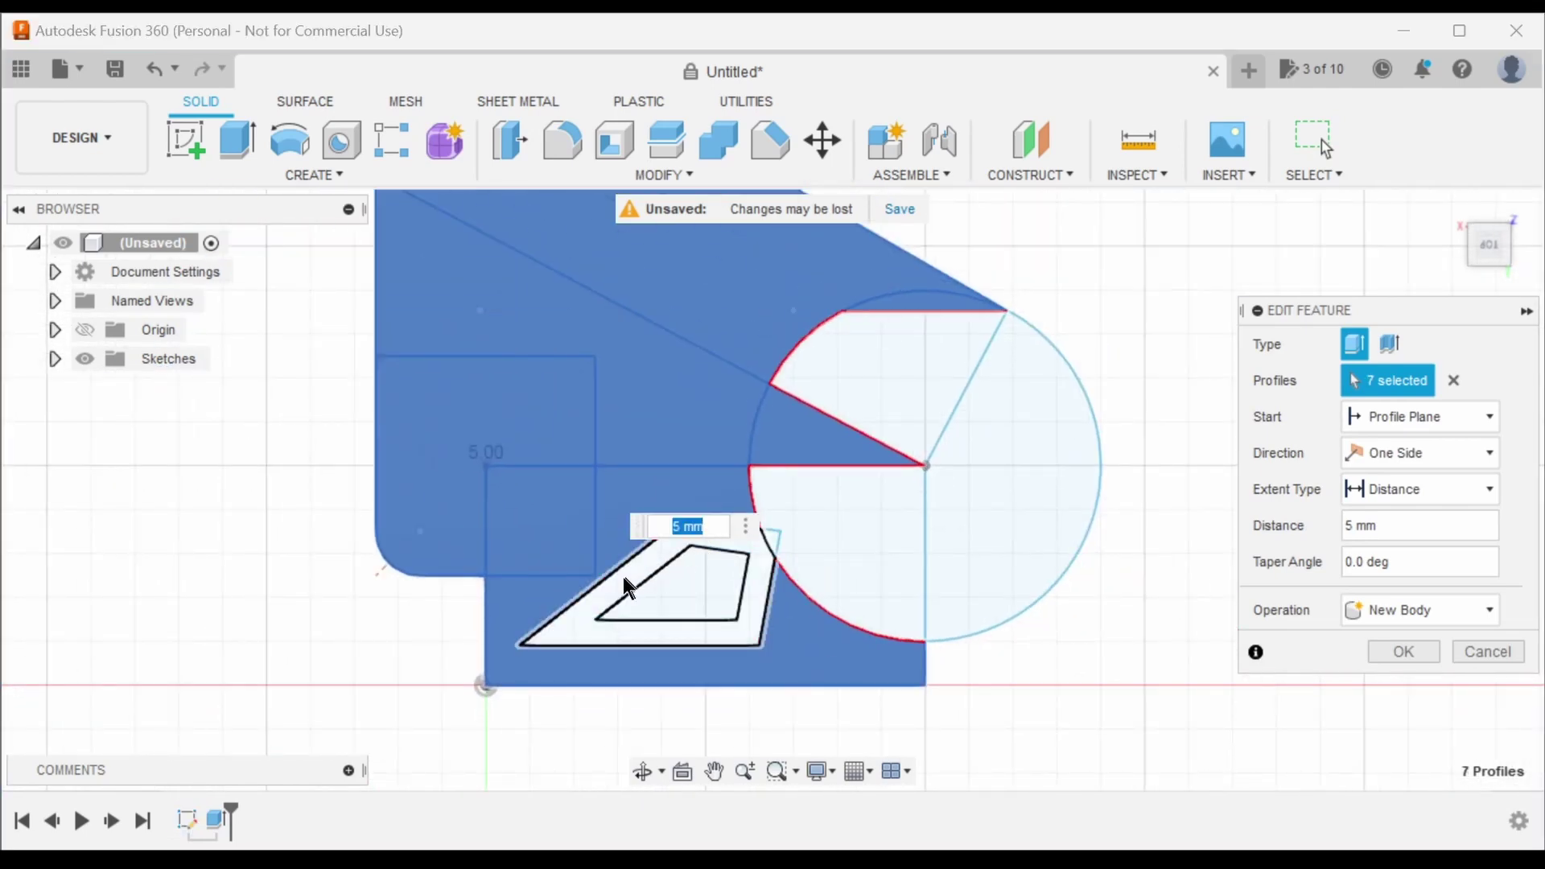
# - Add the small outline corner and the circle's lower-left sector to the extrusion's profiles, and deselect the narrow wedge just above that sector
pyautogui.click(756, 543)
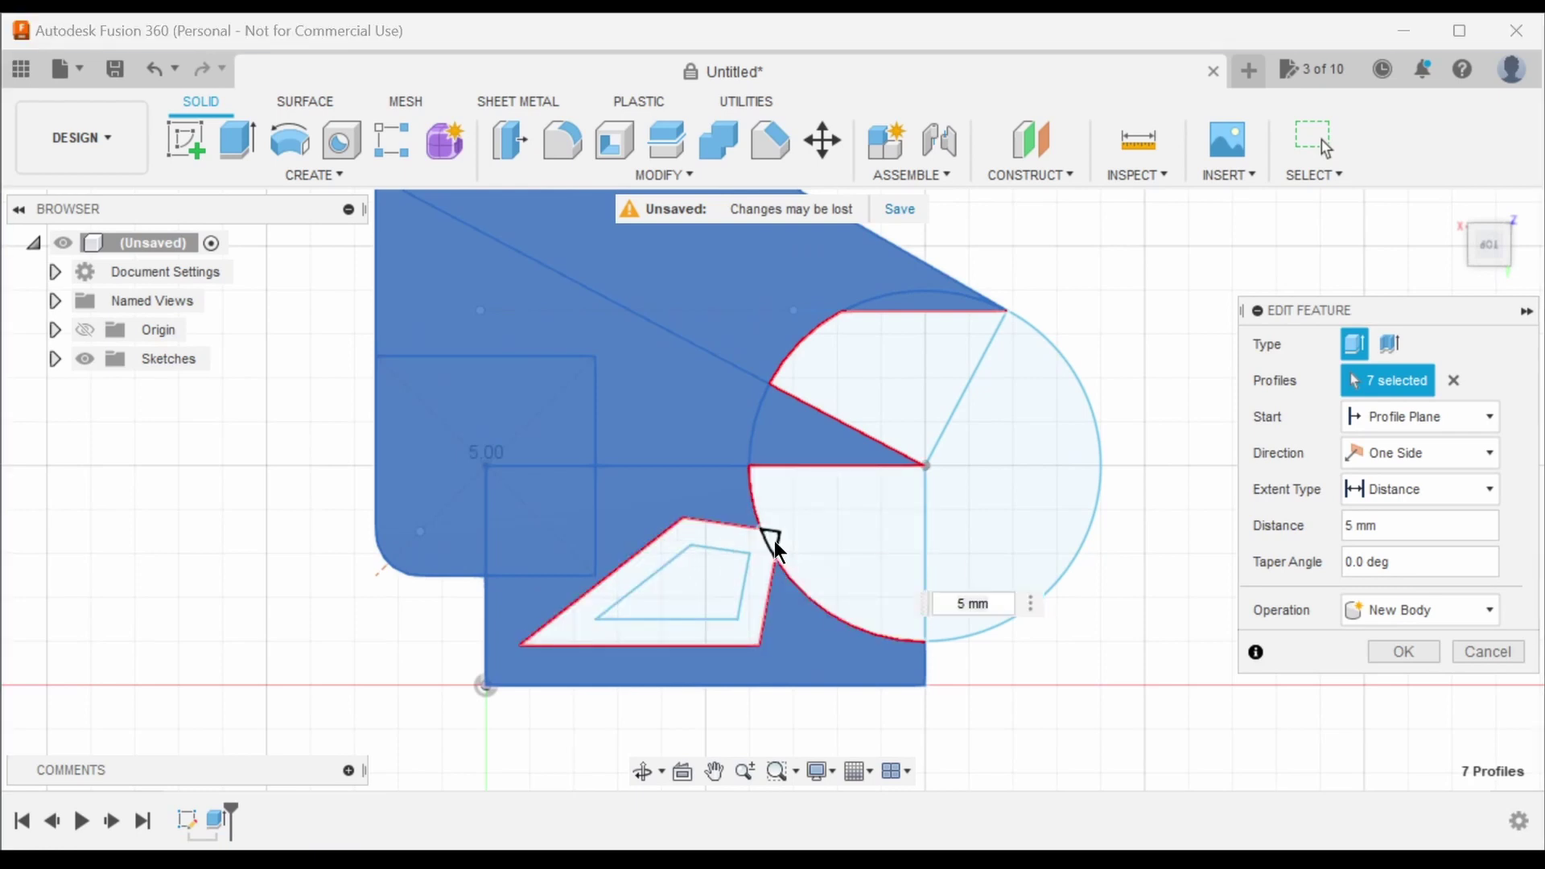
pyautogui.click(775, 543)
pyautogui.click(814, 543)
pyautogui.scroll(2, 708, 567)
pyautogui.scroll(-4, 828, 547)
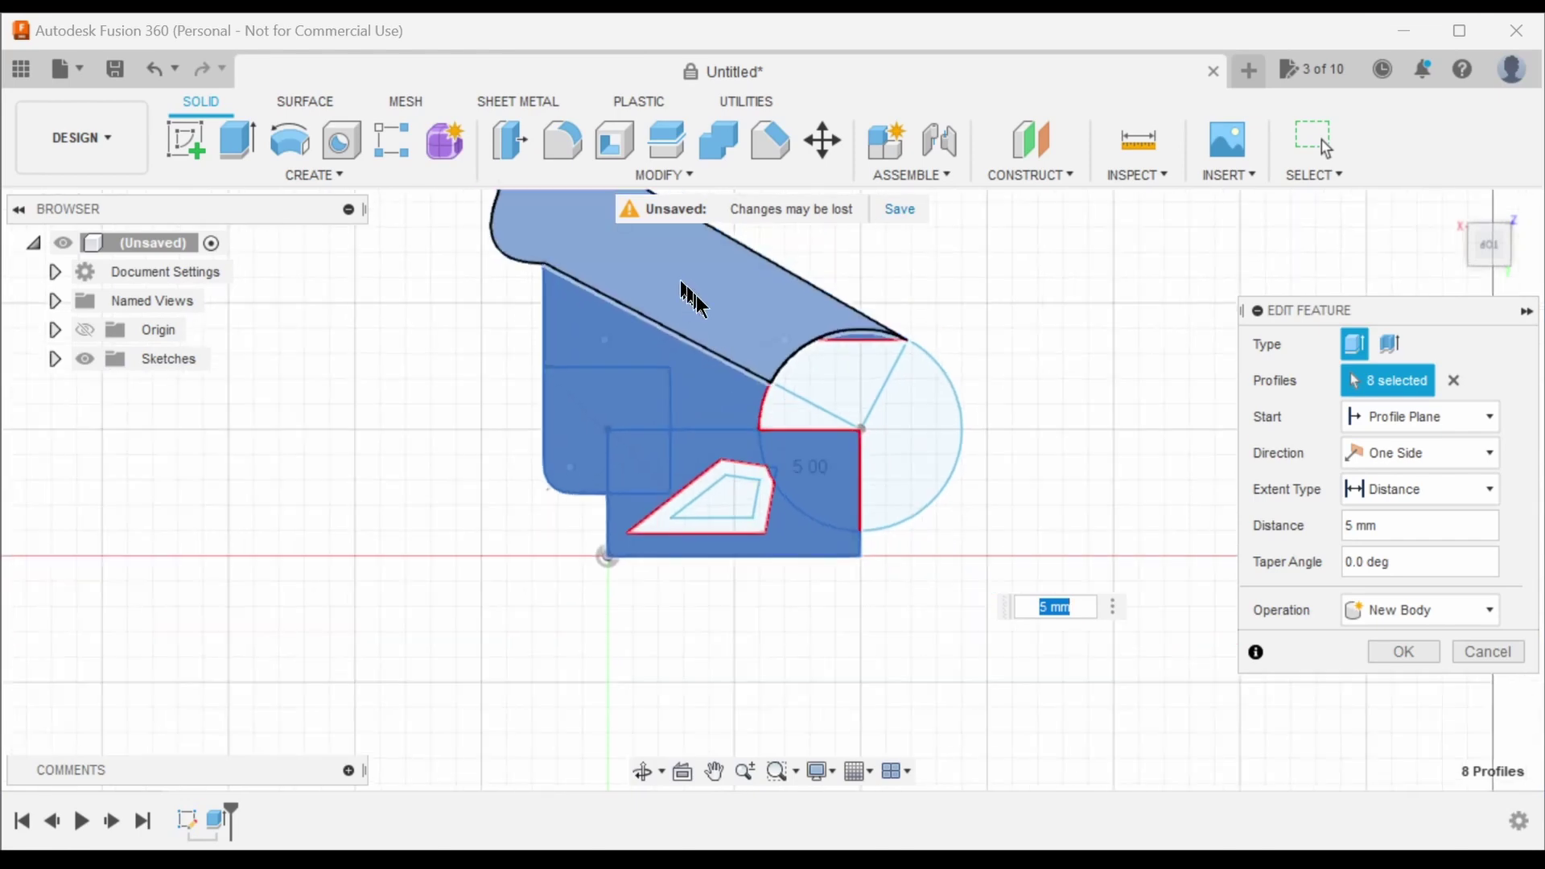
# - Replace the large region between the arm and the square with the circle's upper and right sectors in the extrusion and apply the edit
pyautogui.scroll(4, 791, 387)
pyautogui.click(855, 388)
pyautogui.scroll(-4, 922, 346)
pyautogui.scroll(2, 897, 467)
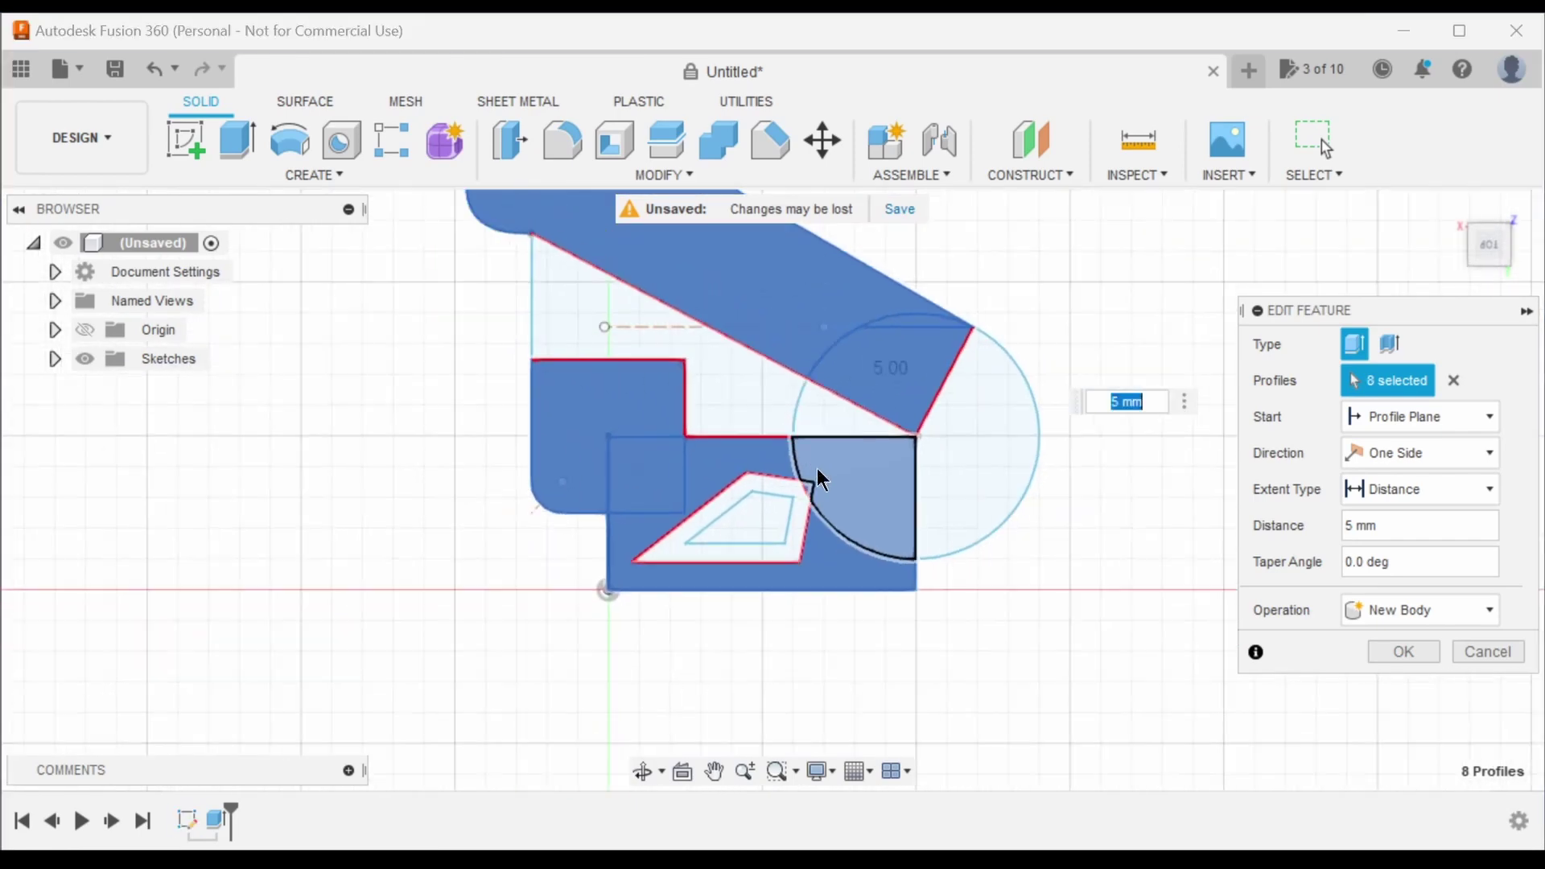
pyautogui.click(934, 443)
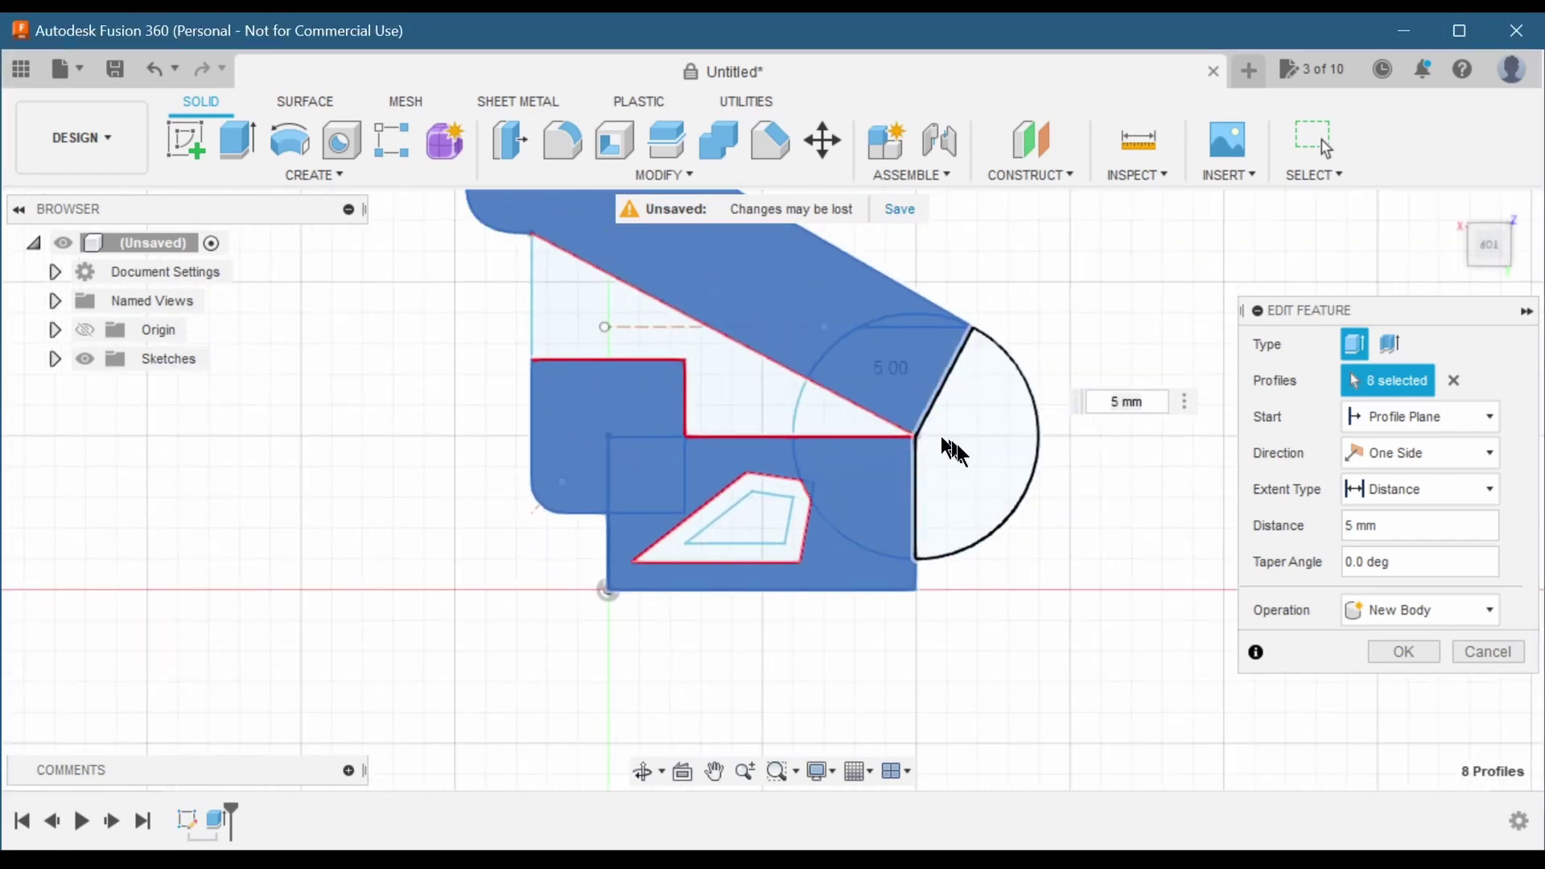
pyautogui.click(954, 451)
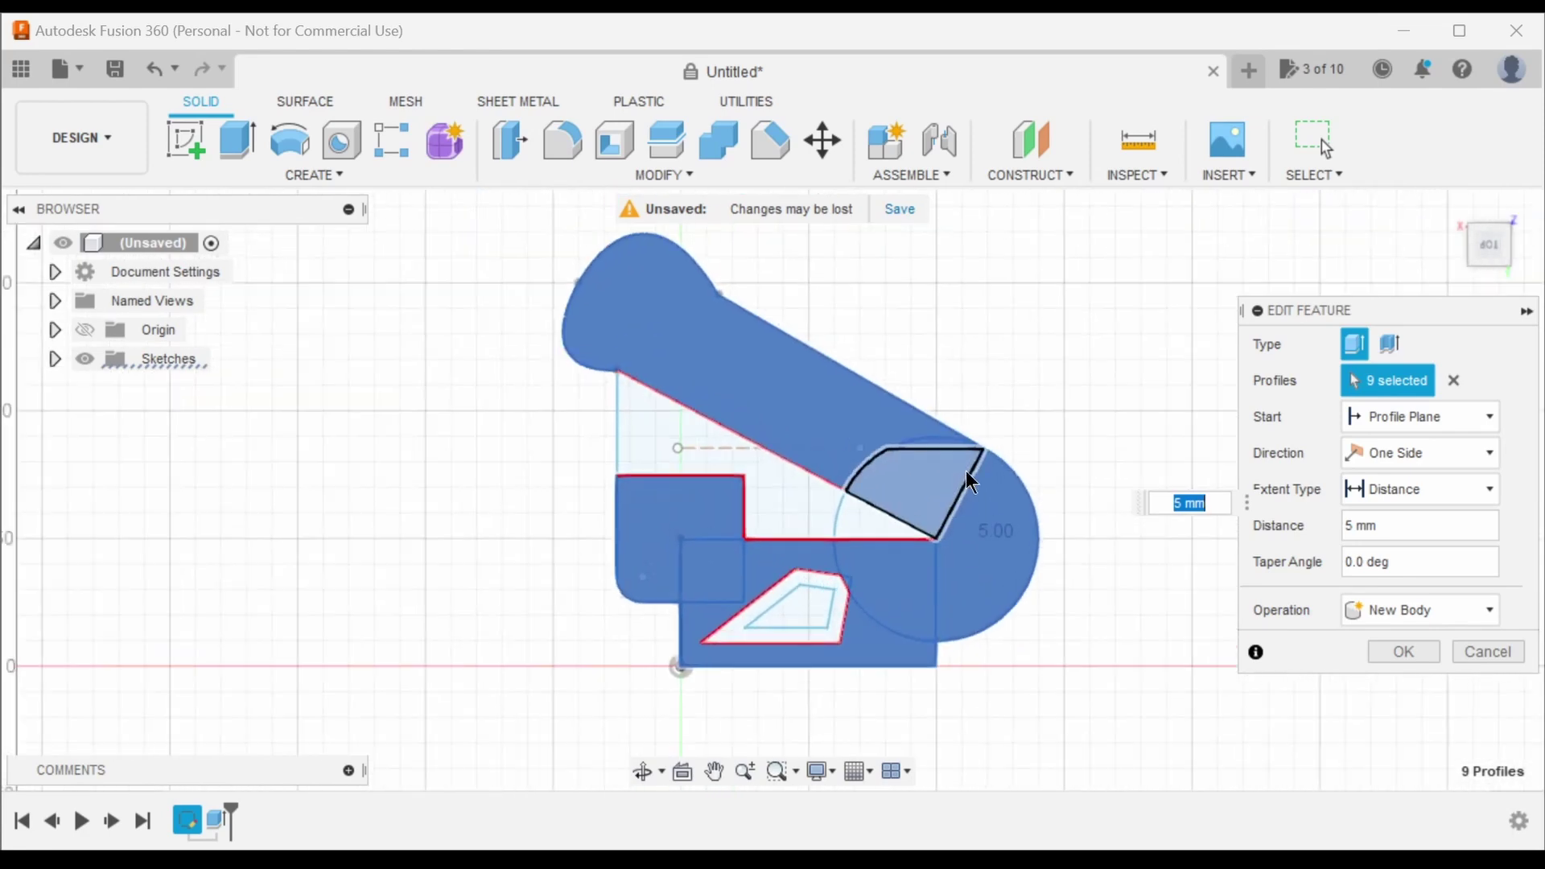
pyautogui.scroll(1, 969, 473)
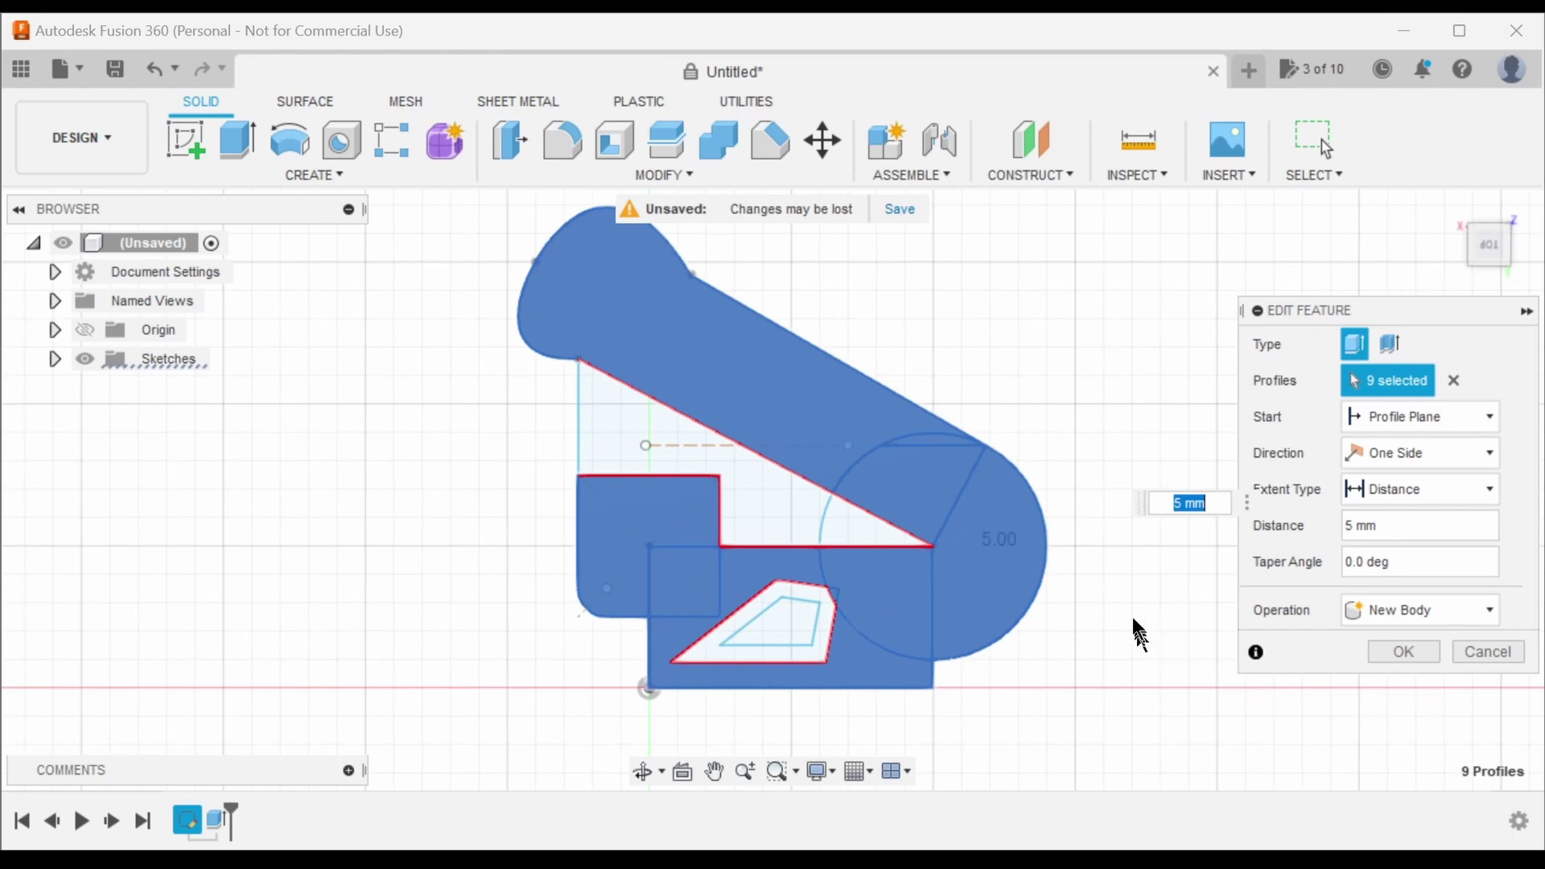
pyautogui.click(1394, 659)
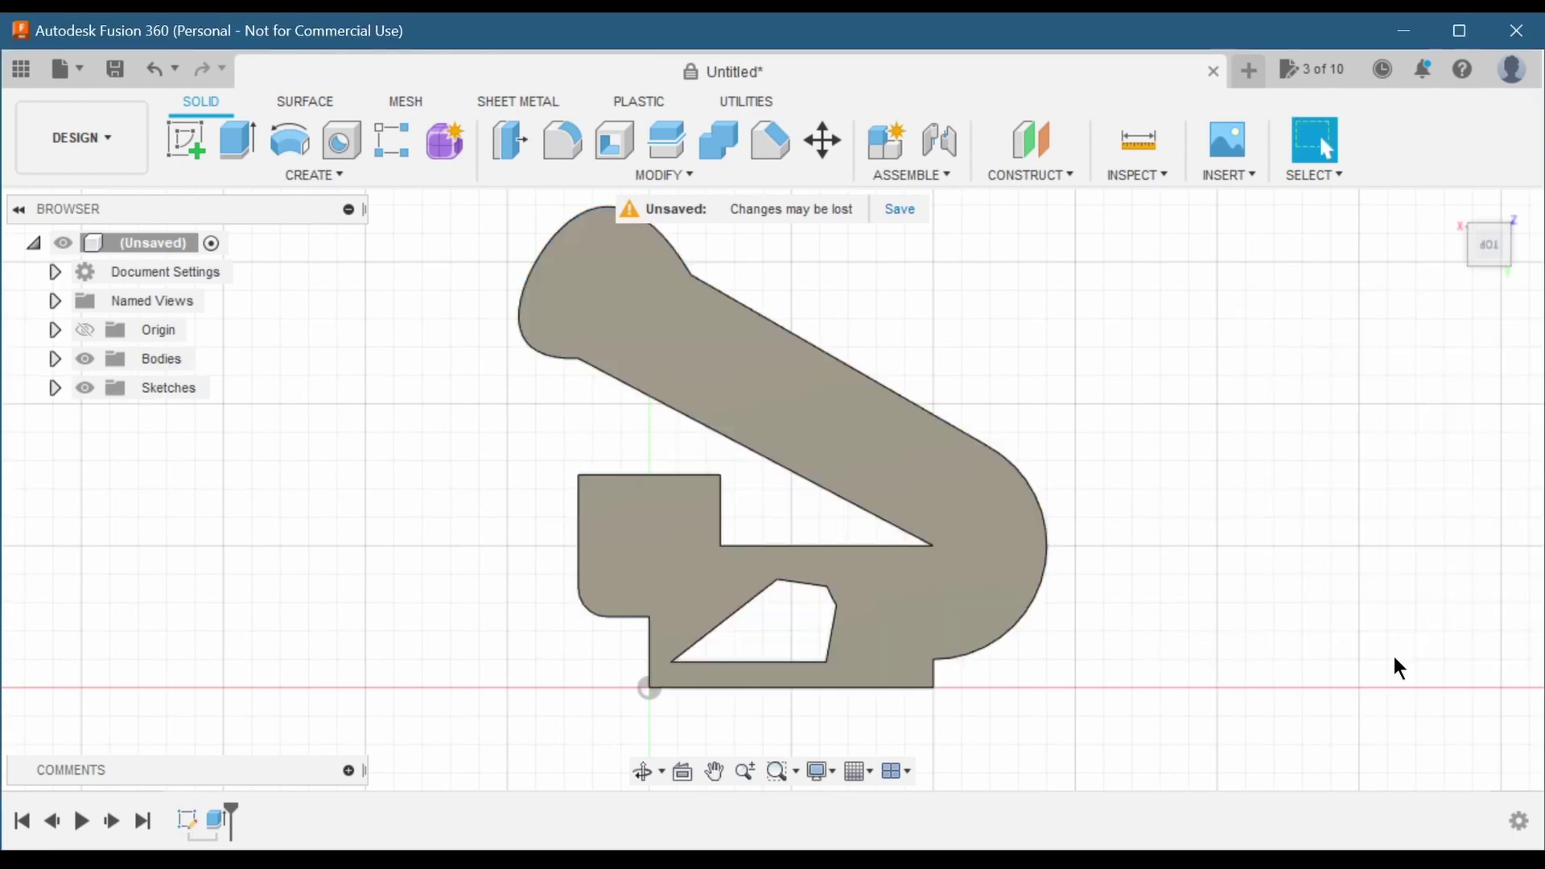
# - Inspect the updated body's overall outline and opening, selecting its large flat face
pyautogui.scroll(-2, 1110, 450)
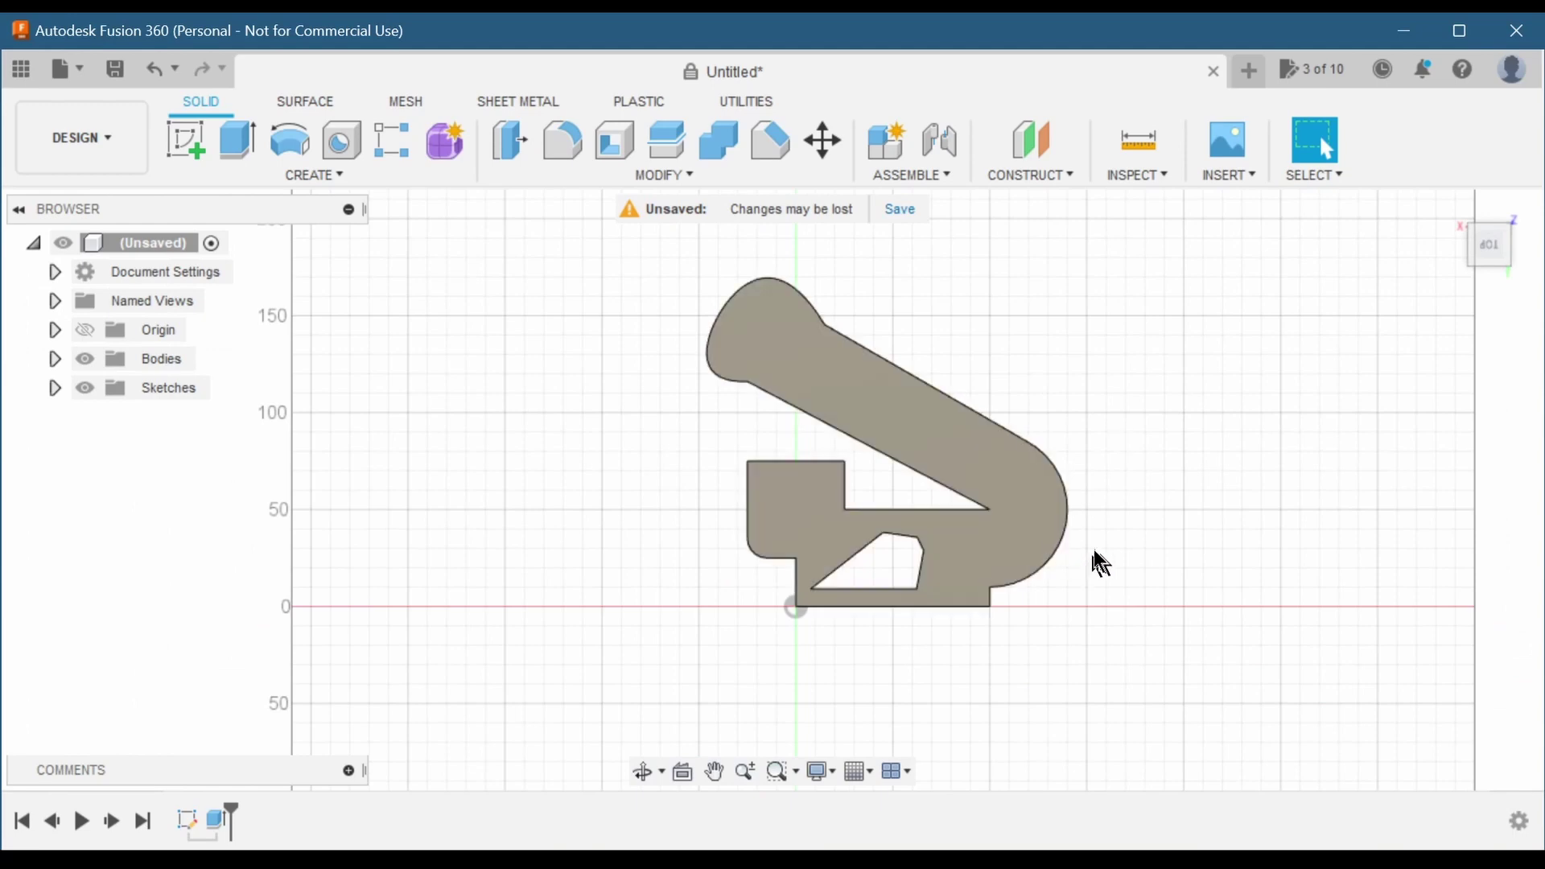
pyautogui.scroll(3, 1046, 539)
pyautogui.scroll(-3, 1103, 499)
pyautogui.scroll(1, 1130, 524)
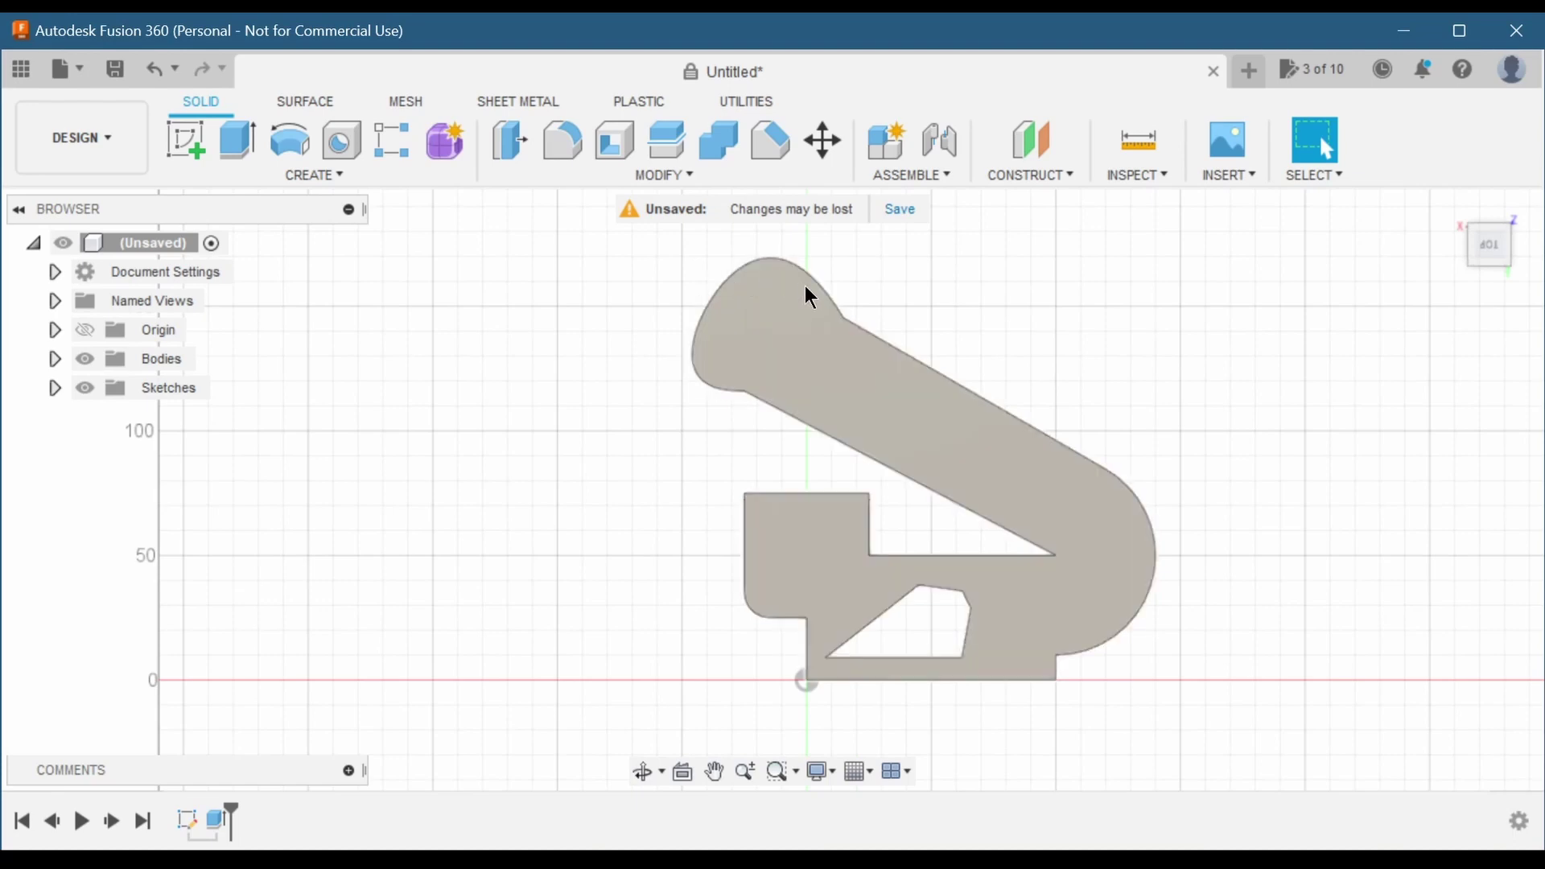
pyautogui.click(895, 414)
pyautogui.scroll(-2, 1027, 446)
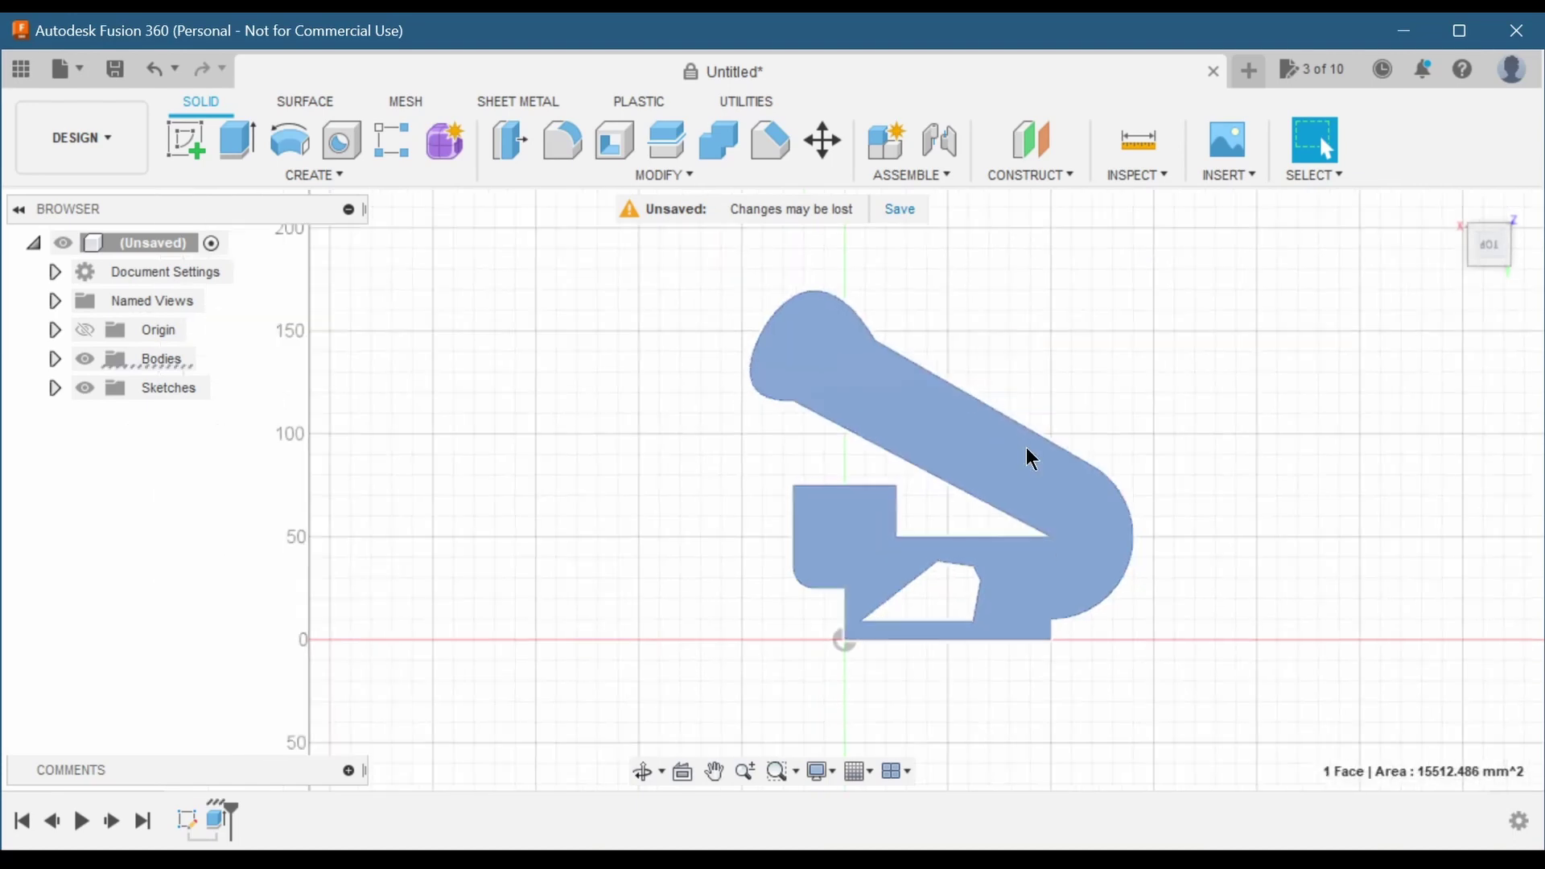
pyautogui.scroll(2, 1038, 457)
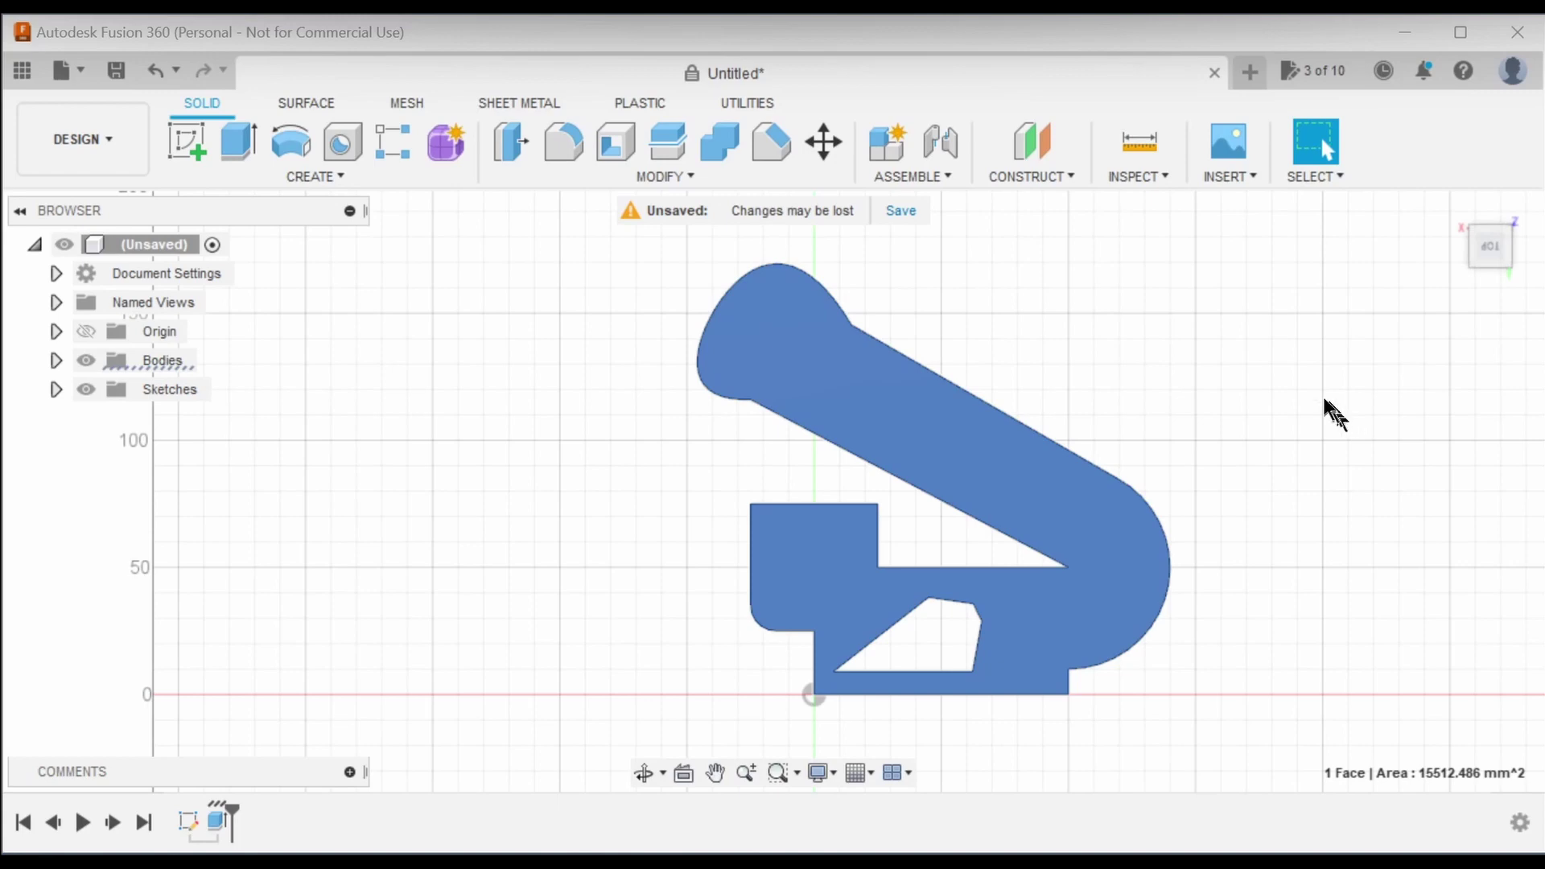
pyautogui.scroll(-3, 1200, 352)
pyautogui.scroll(1, 1016, 287)
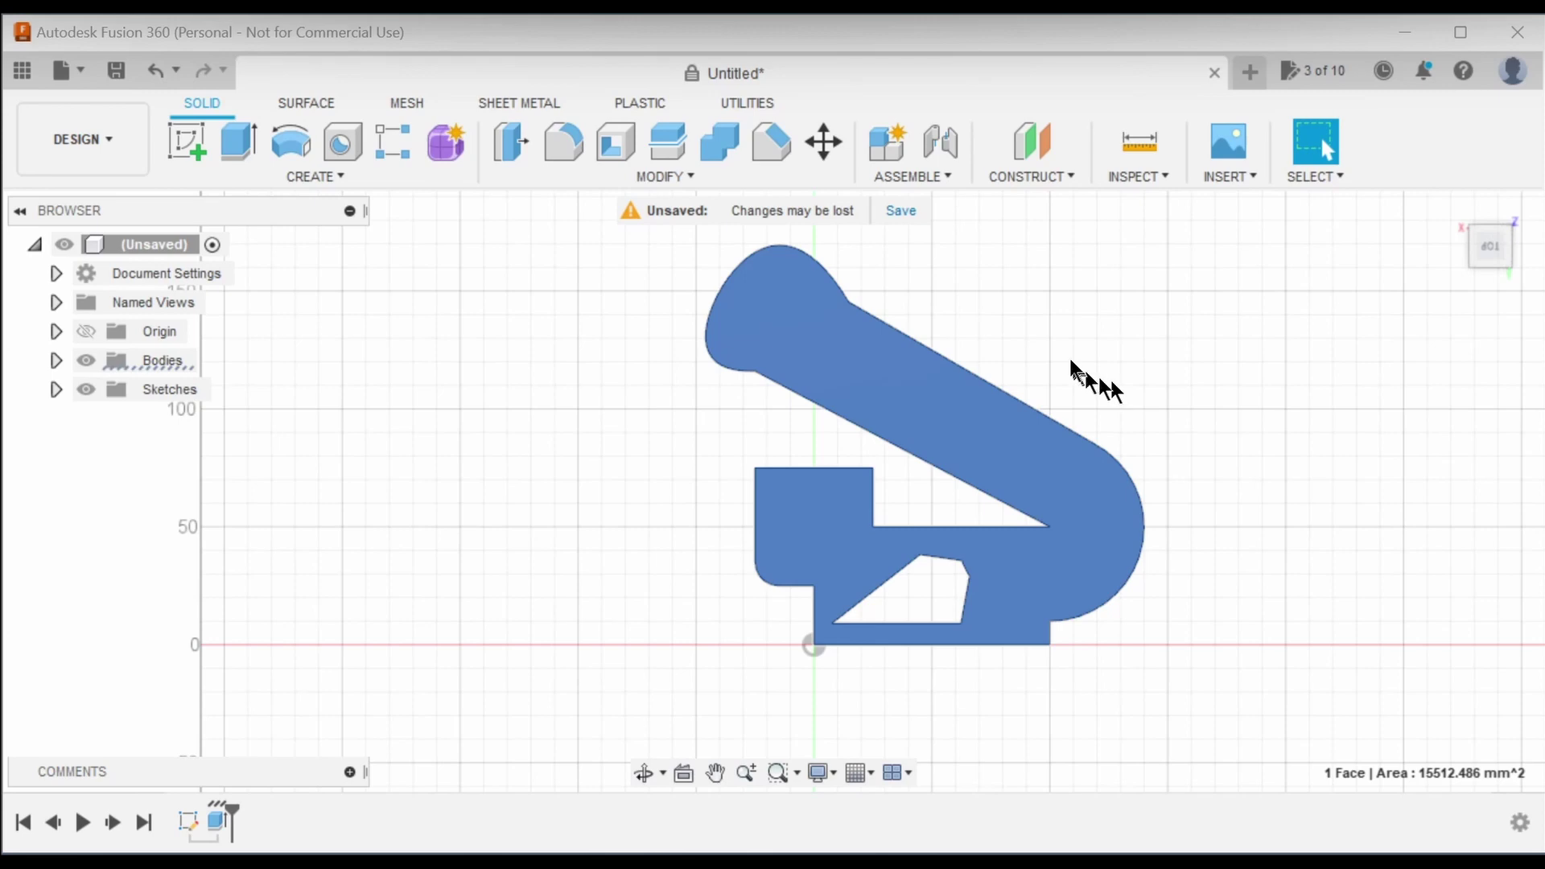
# - Save the design as "Thing 1" in the Engineering Club location
pyautogui.click(116, 70)
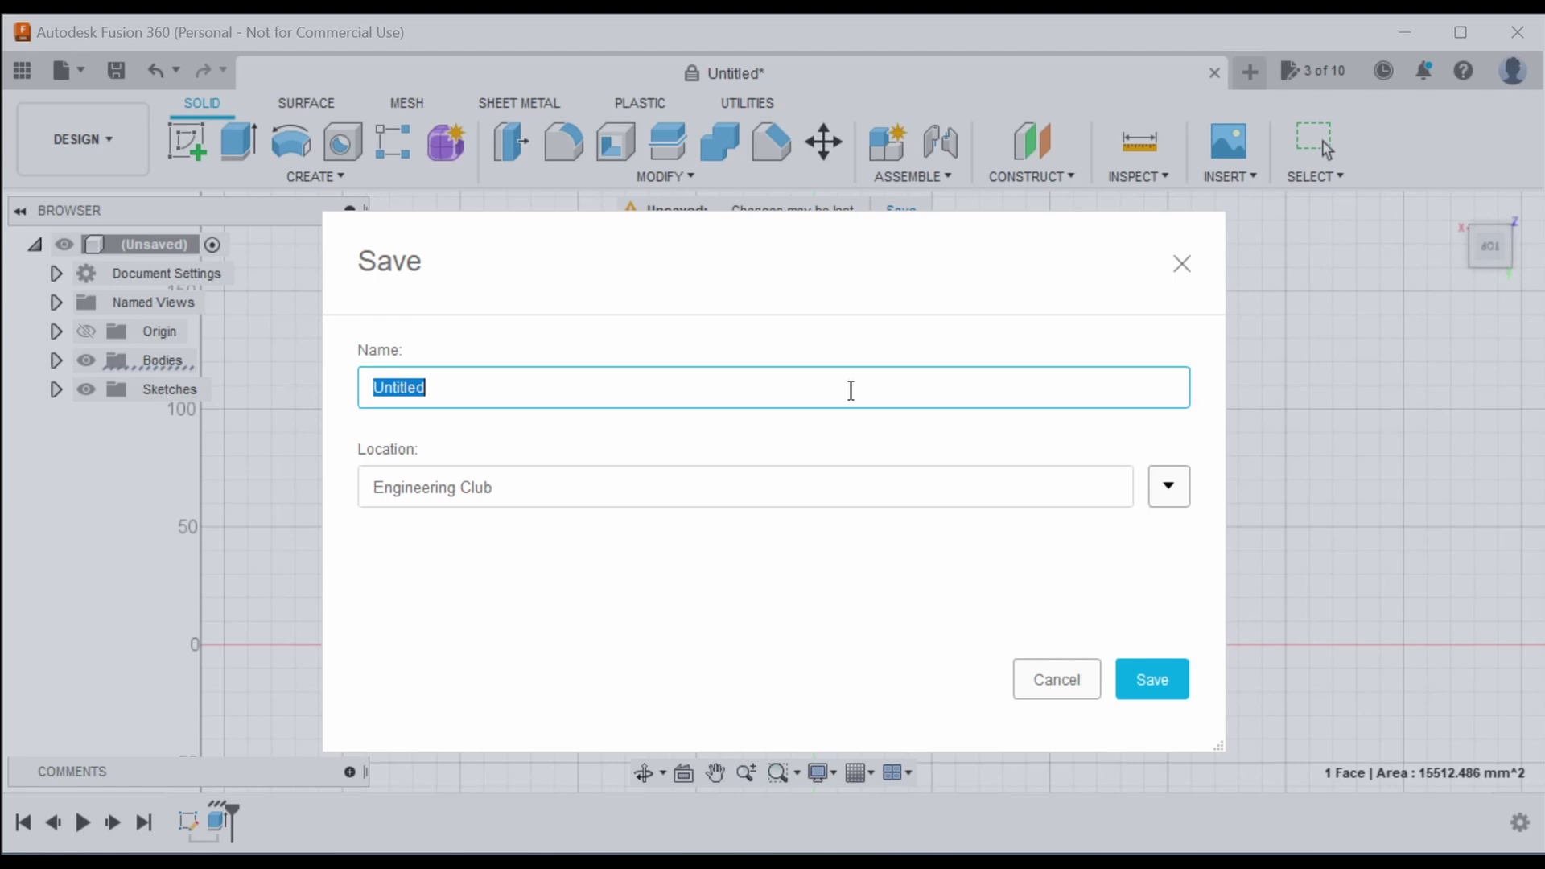
pyautogui.write('Thing 1')
pyautogui.click(1169, 678)
pyautogui.scroll(-2, 587, 580)
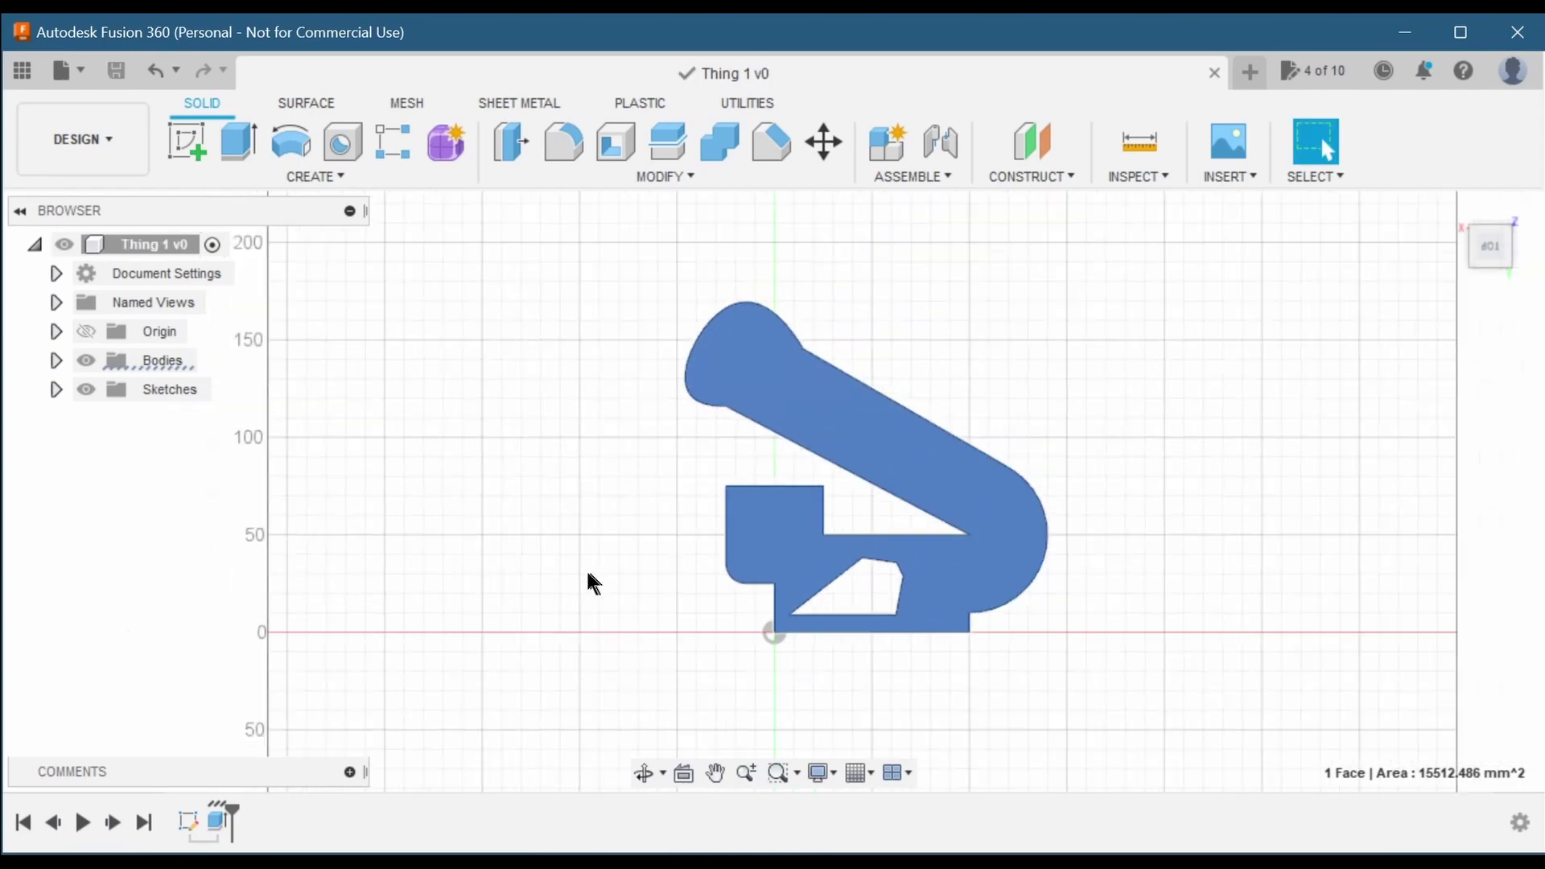
pyautogui.scroll(3, 925, 402)
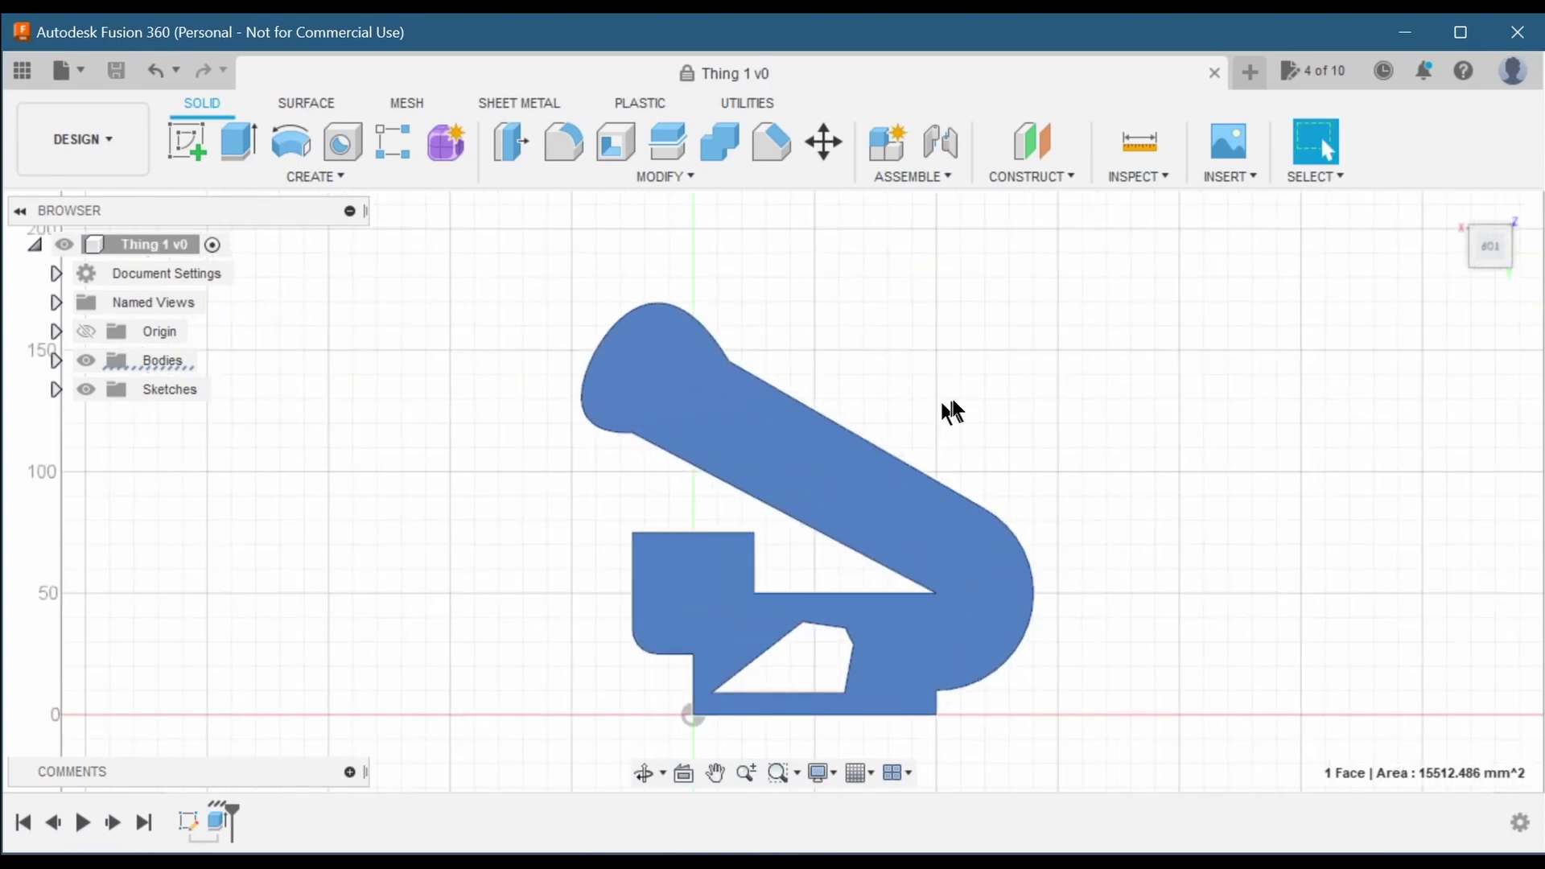
pyautogui.scroll(-3, 990, 393)
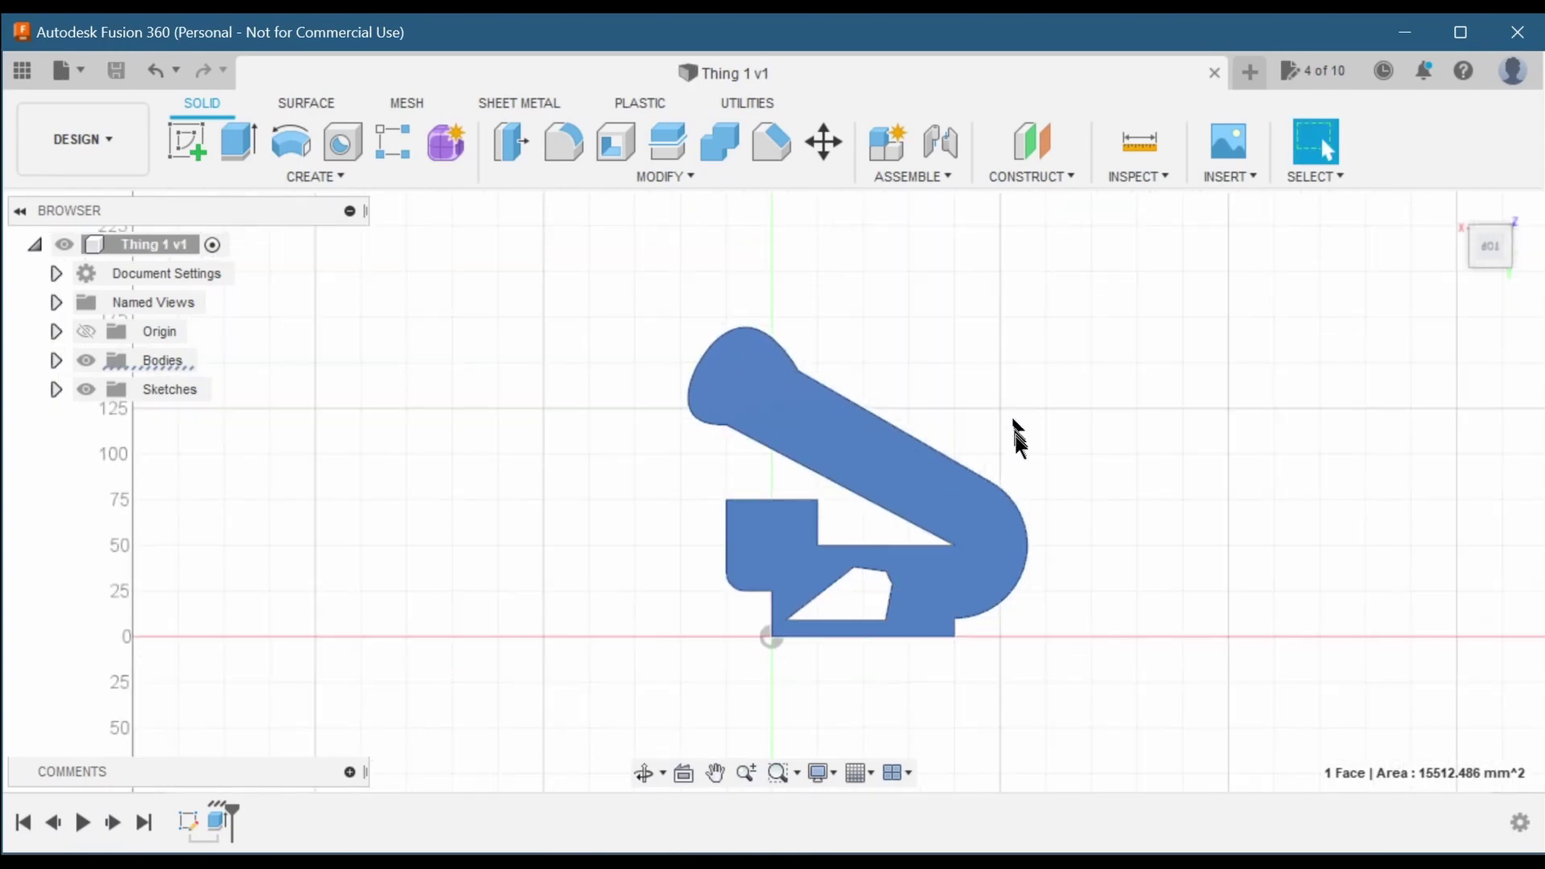